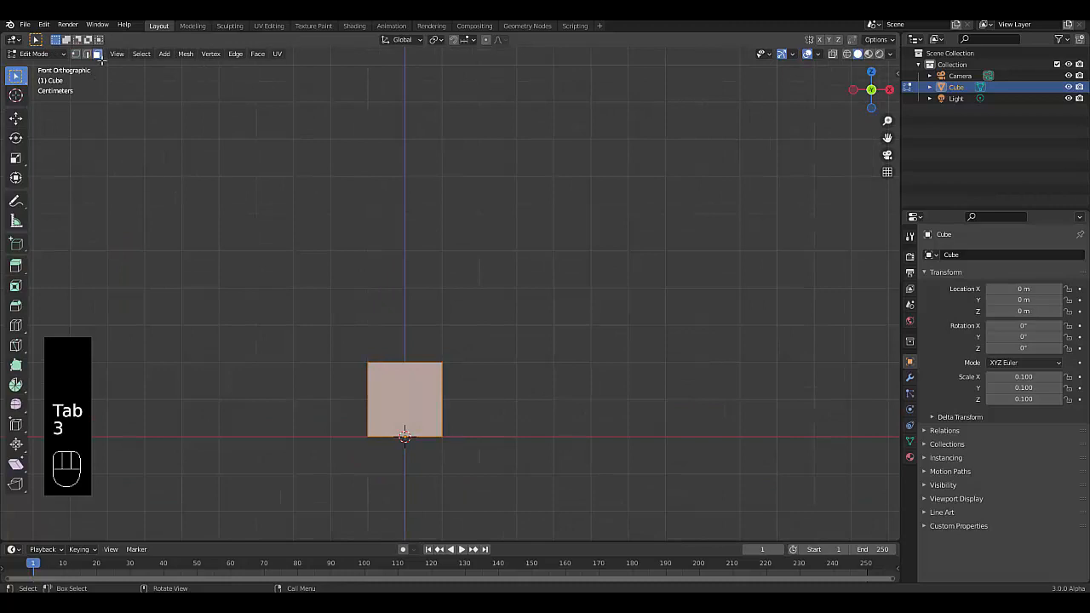
# Step: Move only the cube's top face up 1 m along the Z axis to stretch the cube into a tall column
pyautogui.moveTo(422, 461); pyautogui.dragTo(370, 357, button='middle')
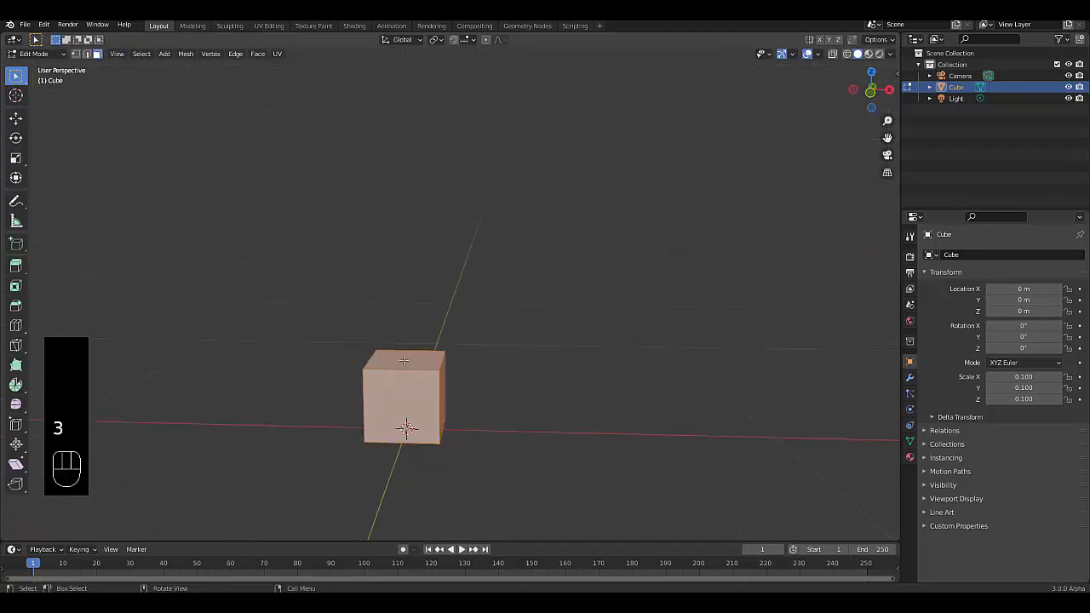
pyautogui.click(403, 360)
pyautogui.press('KP_1')
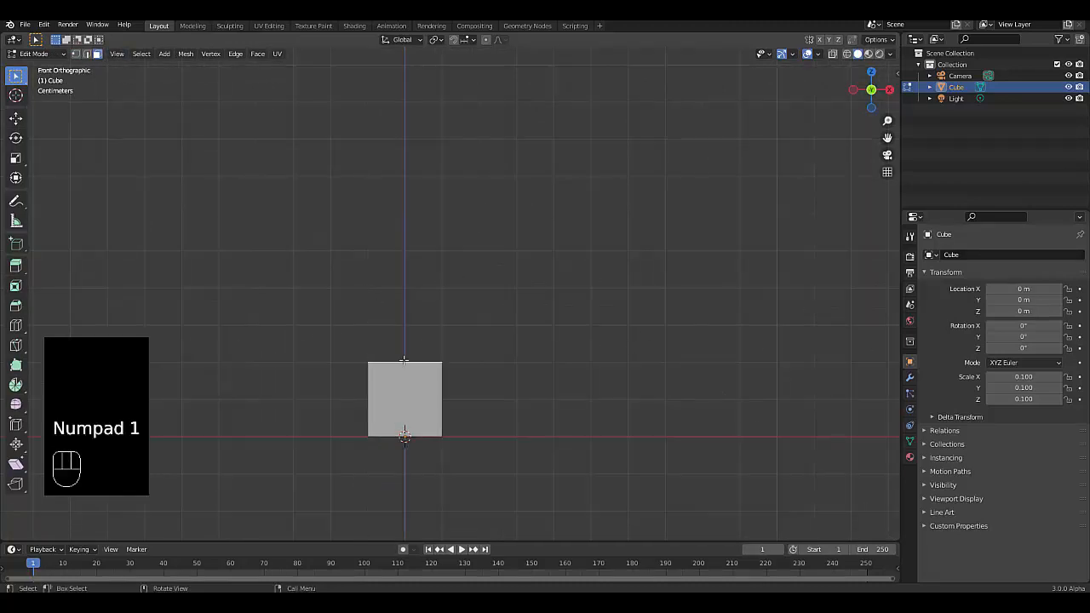
pyautogui.press('g')
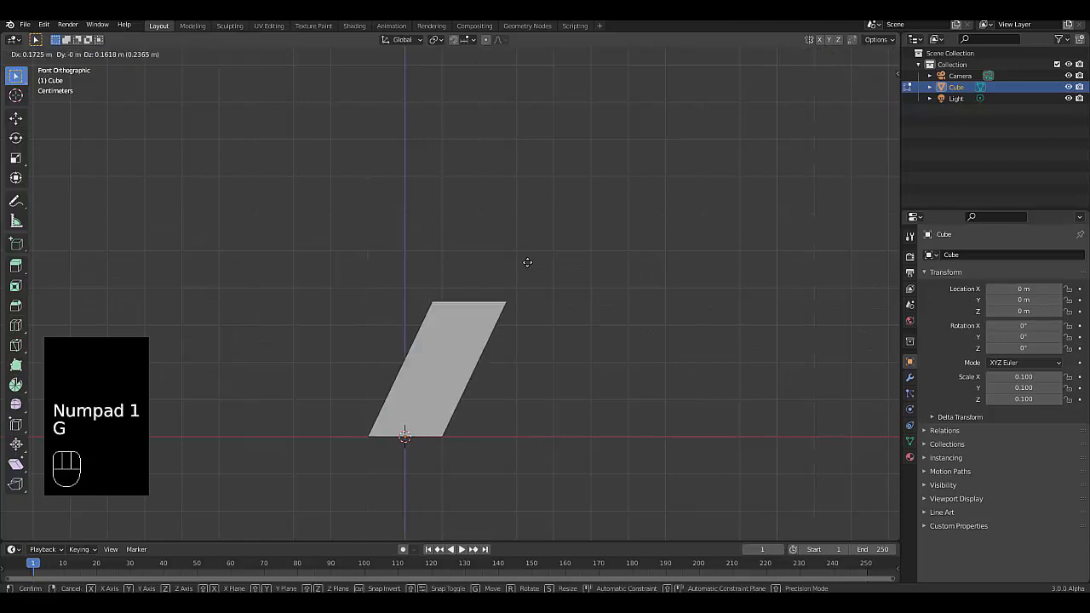
pyautogui.middleClick(482, 244)
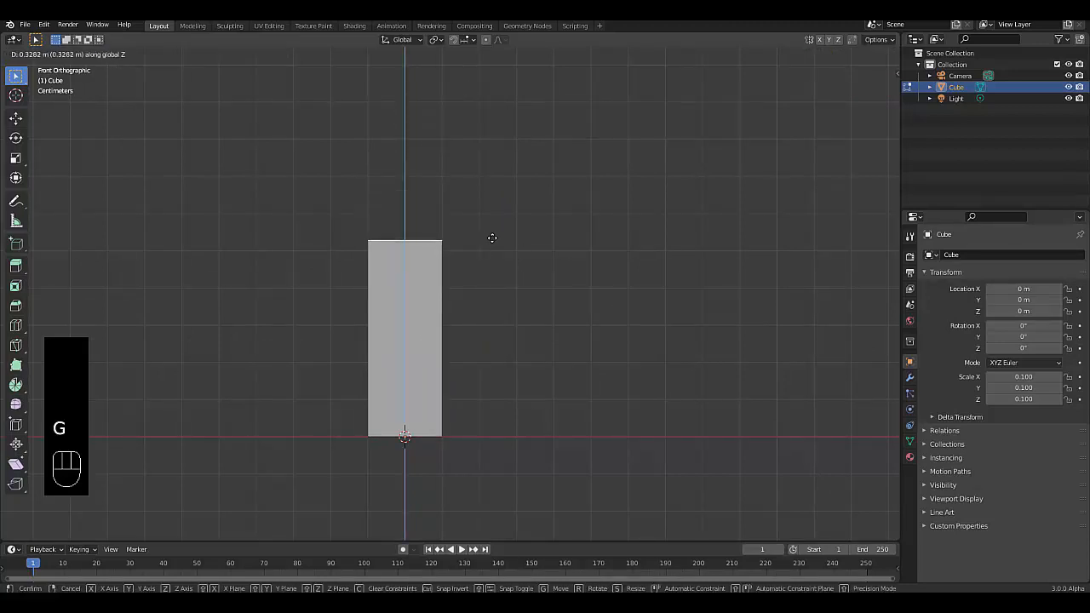
pyautogui.write('1')
pyautogui.press('Return')
pyautogui.scroll(-6, 542, 421)
pyautogui.scroll(2, 511, 388)
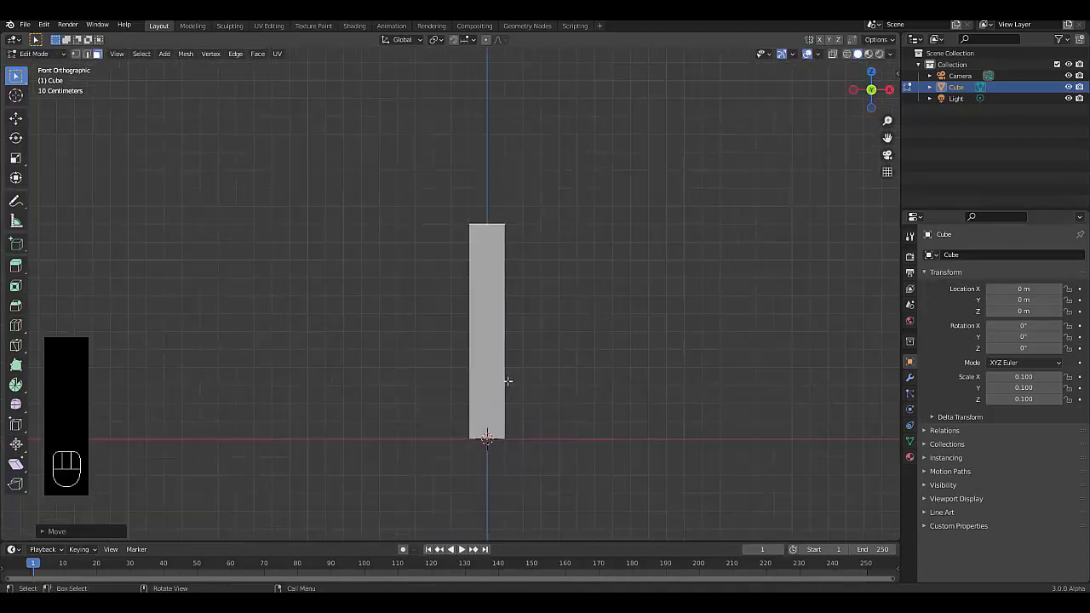
pyautogui.scroll(2, 506, 379)
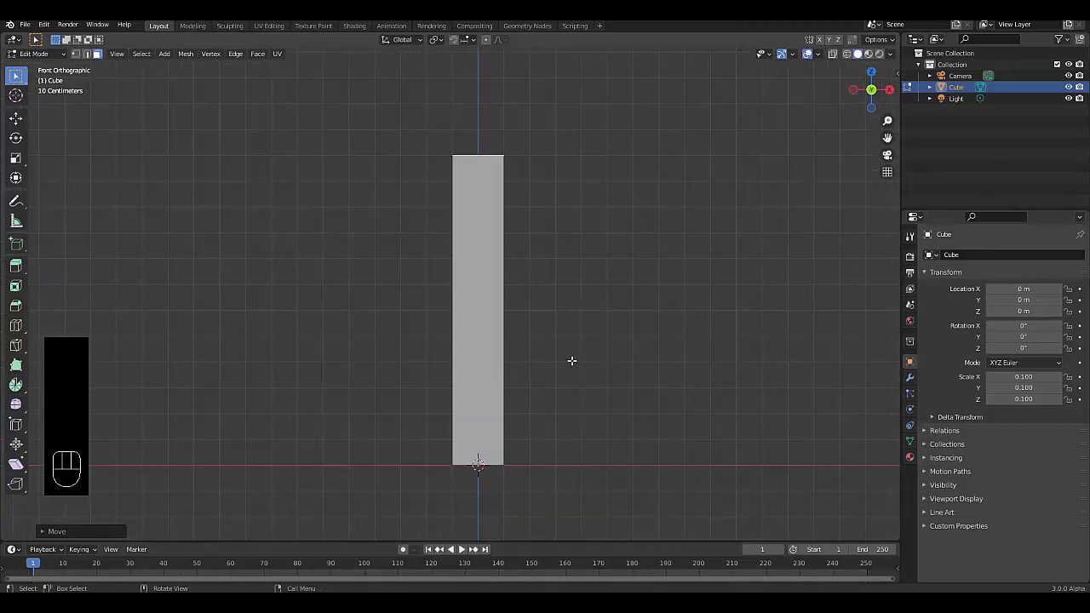
# Step: Add a Subdivision Surface modifier to the column with viewport and render levels set to 3
pyautogui.click(909, 377)
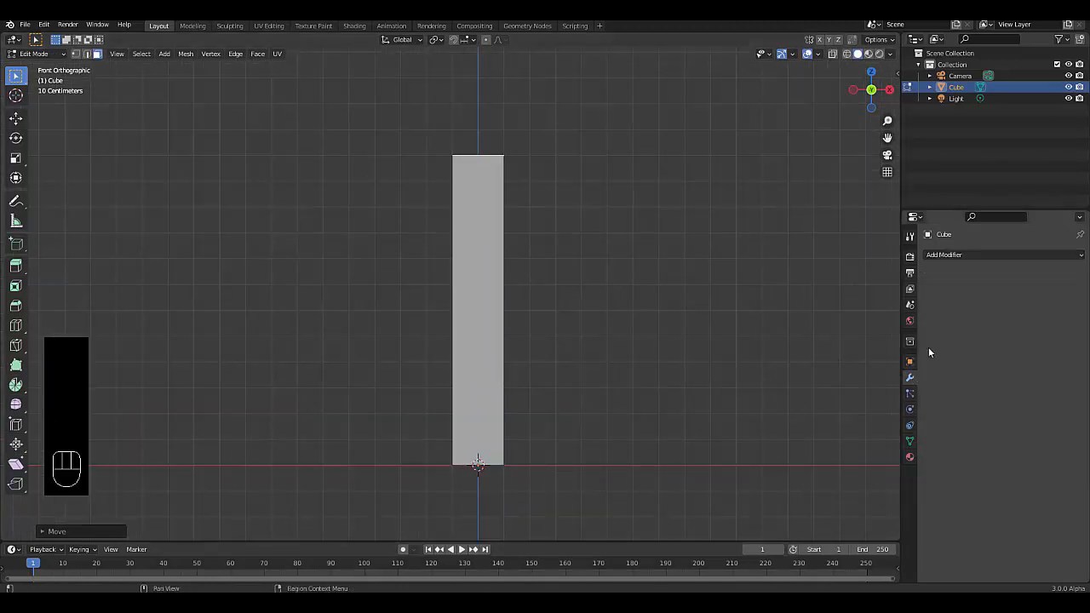
pyautogui.click(957, 255)
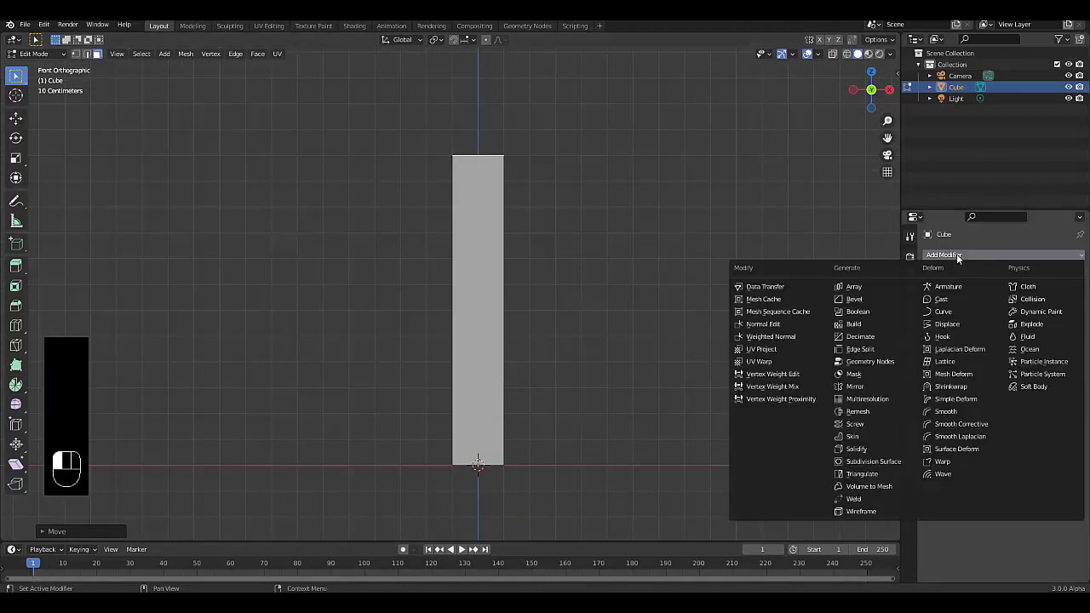
pyautogui.click(885, 461)
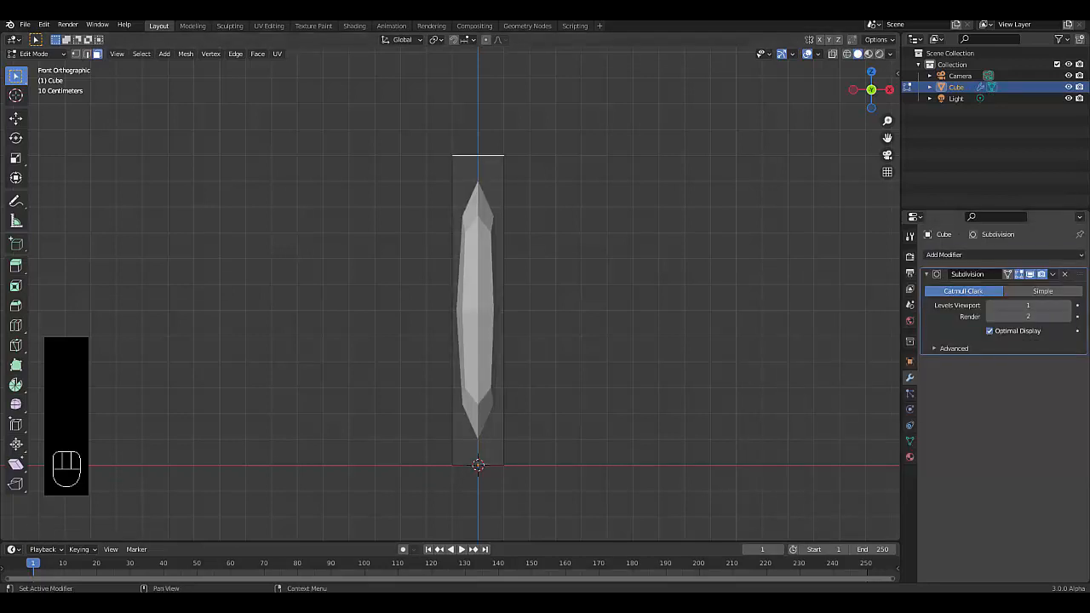
pyautogui.click(1067, 305)
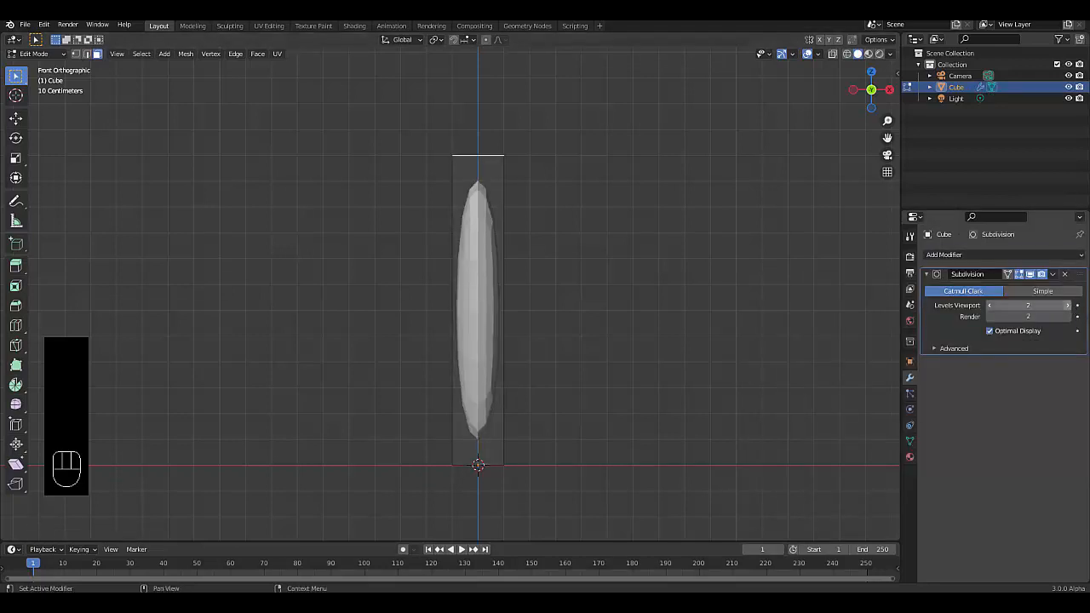
pyautogui.click(1067, 306)
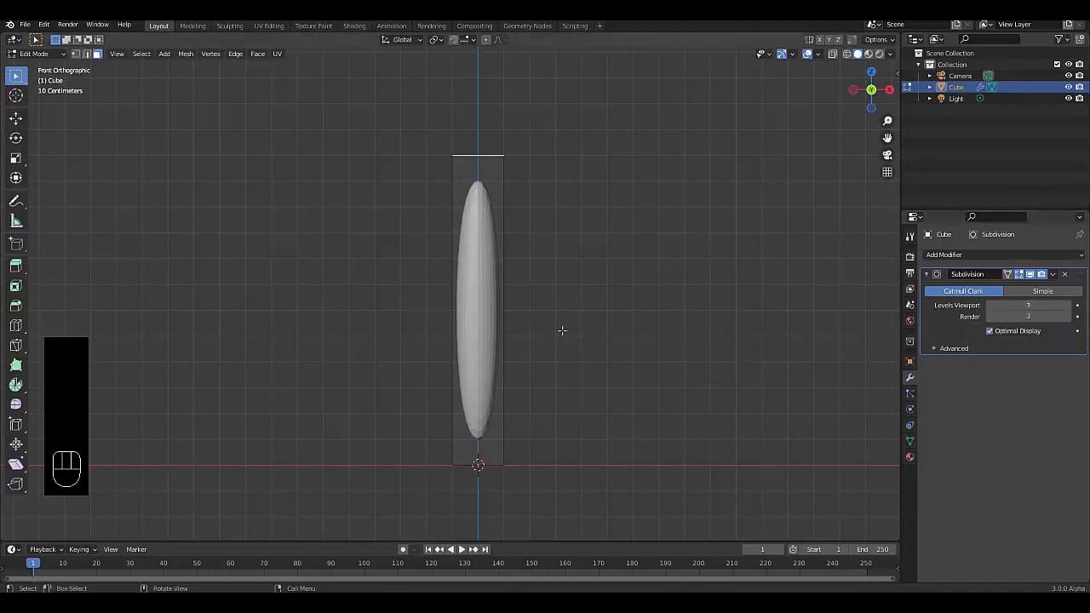
# Step: Add two horizontal loop cuts to the column, one slid down to its base and one centred at mid-height
pyautogui.hotkey('ctrl', 'r')
pyautogui.click(483, 307)
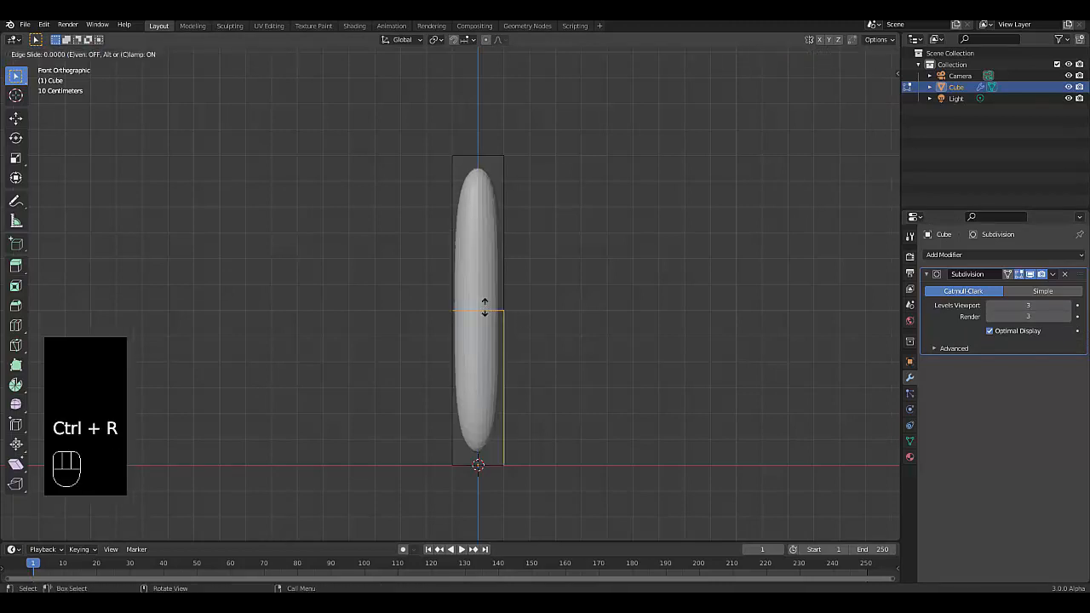
pyautogui.click(498, 474)
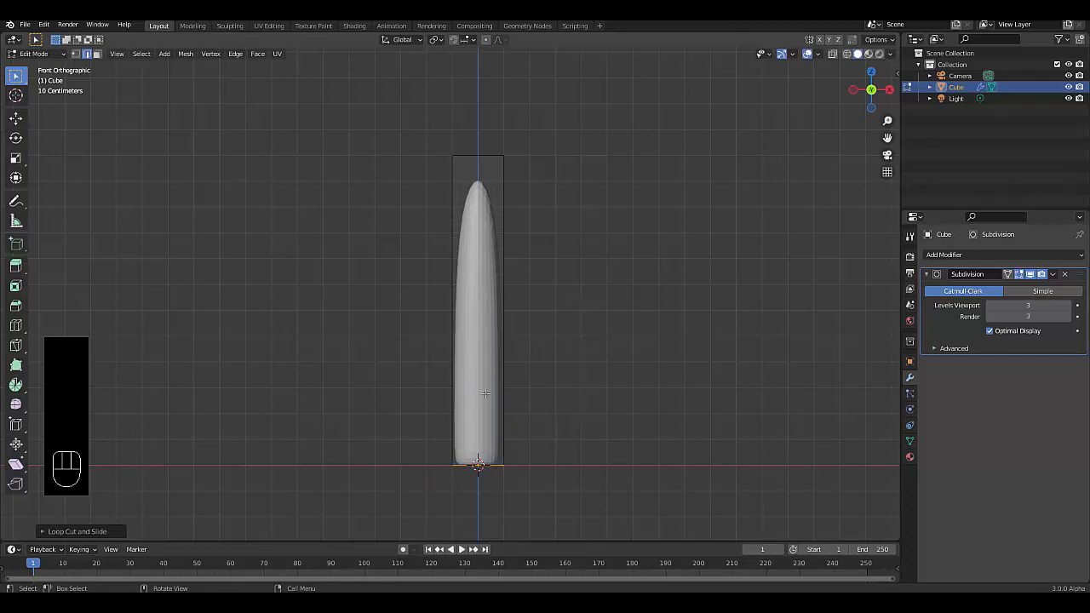
pyautogui.hotkey('ctrl', 'r')
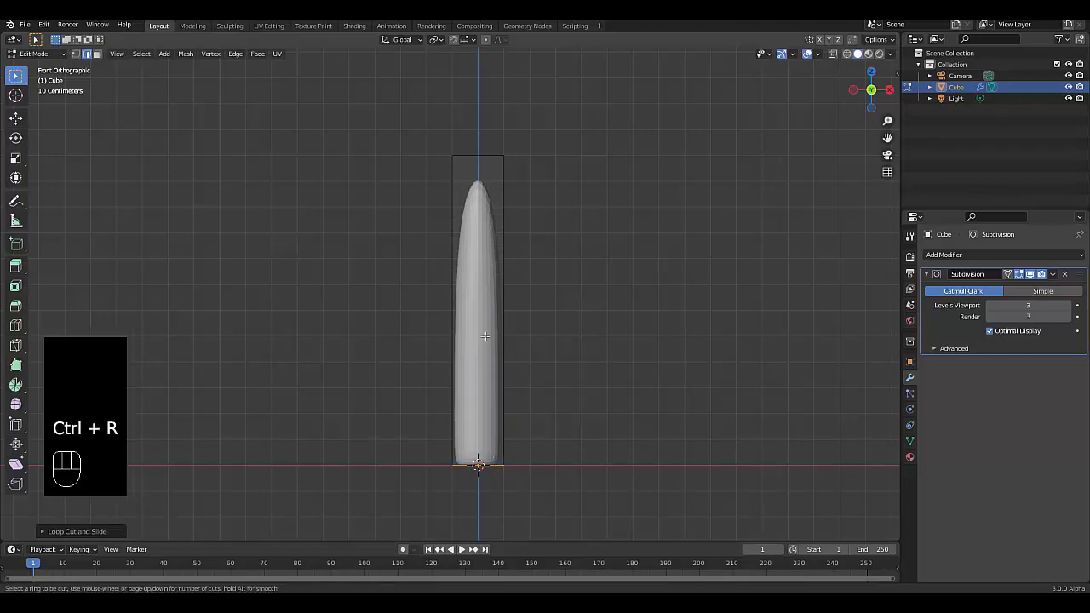
pyautogui.click(459, 299)
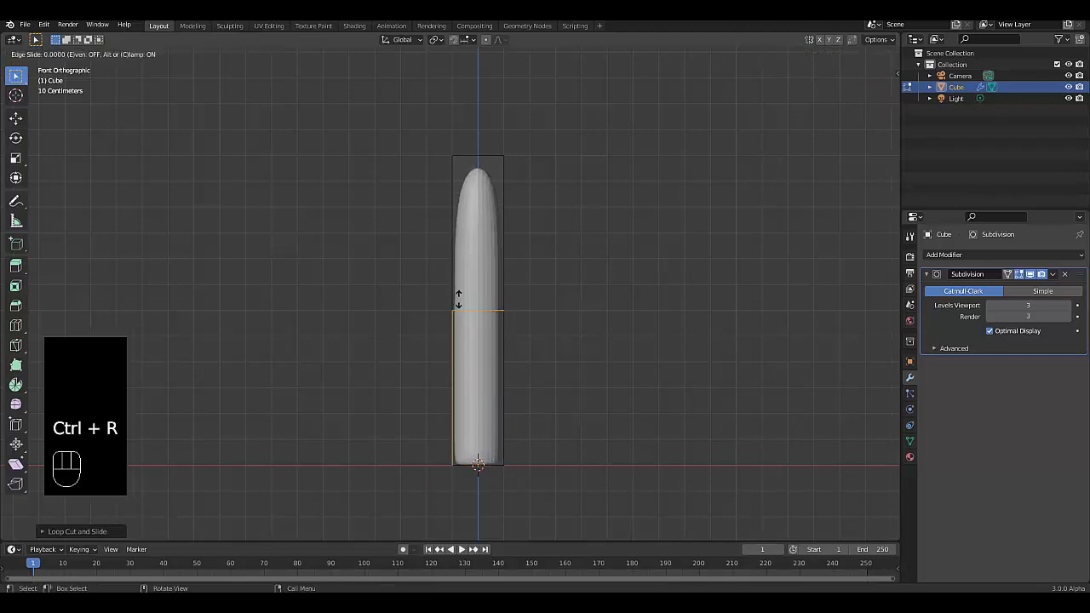
pyautogui.rightClick(460, 299)
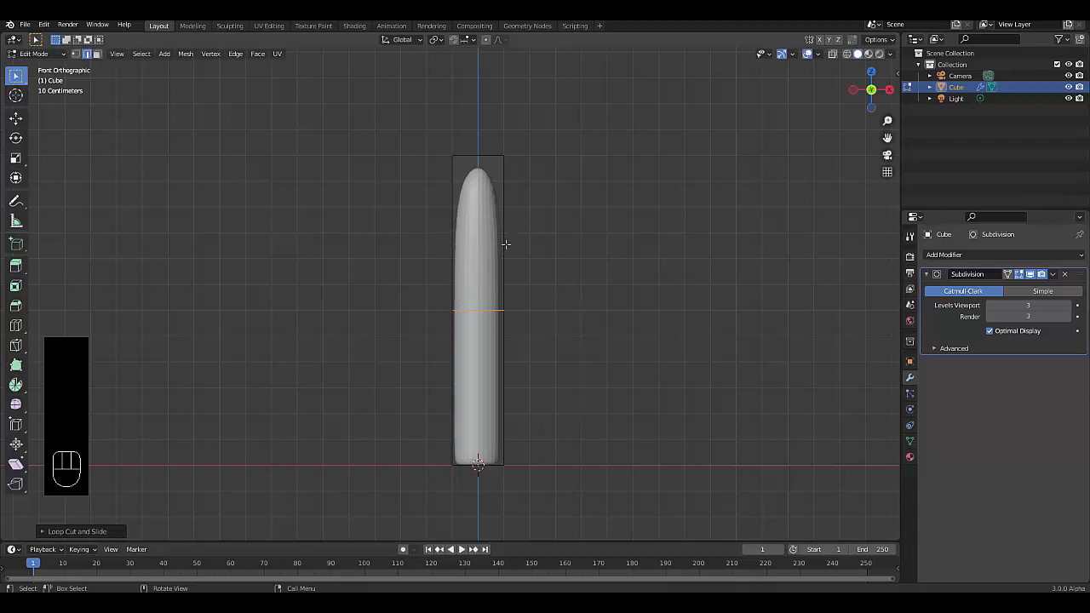
# Step: Add a vertical loop cut along the column's full height, centred on the Z axis in the front view
pyautogui.press('ctrl')
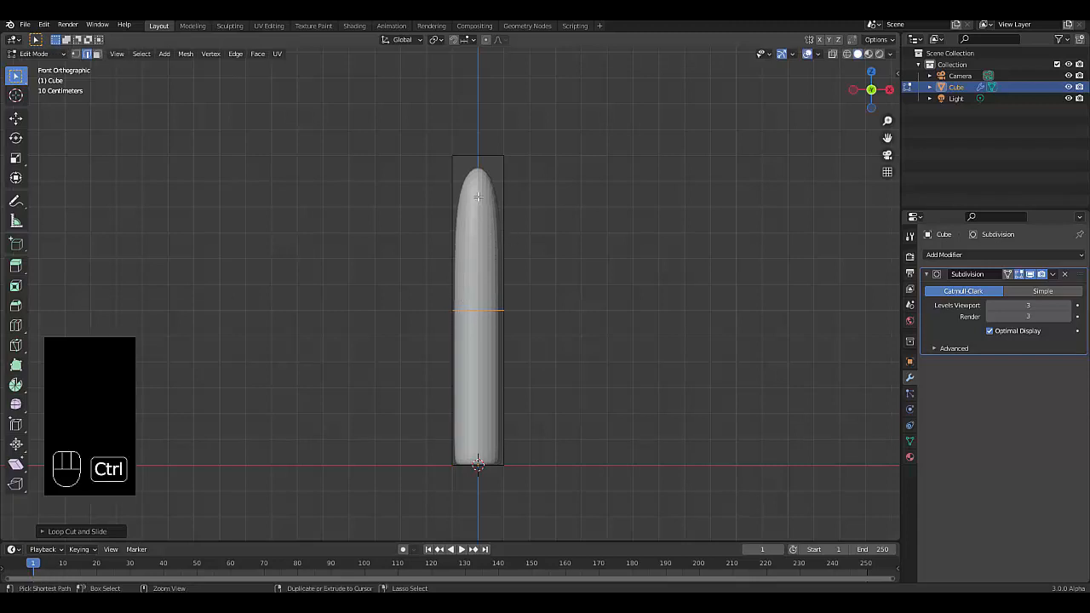
pyautogui.hotkey('ctrl', 'r')
pyautogui.click(474, 147)
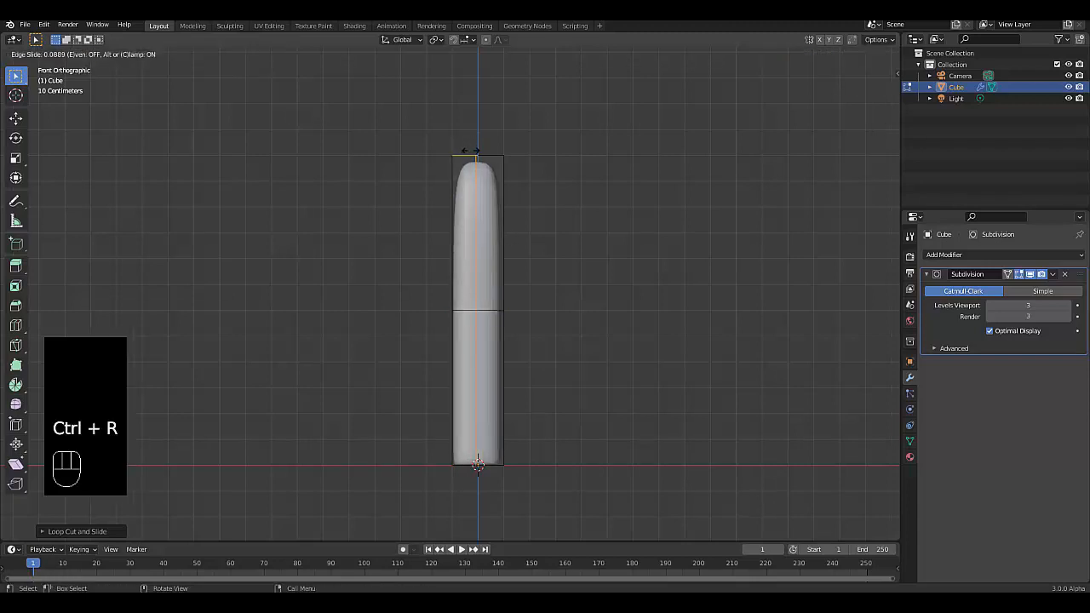
pyautogui.click(471, 150)
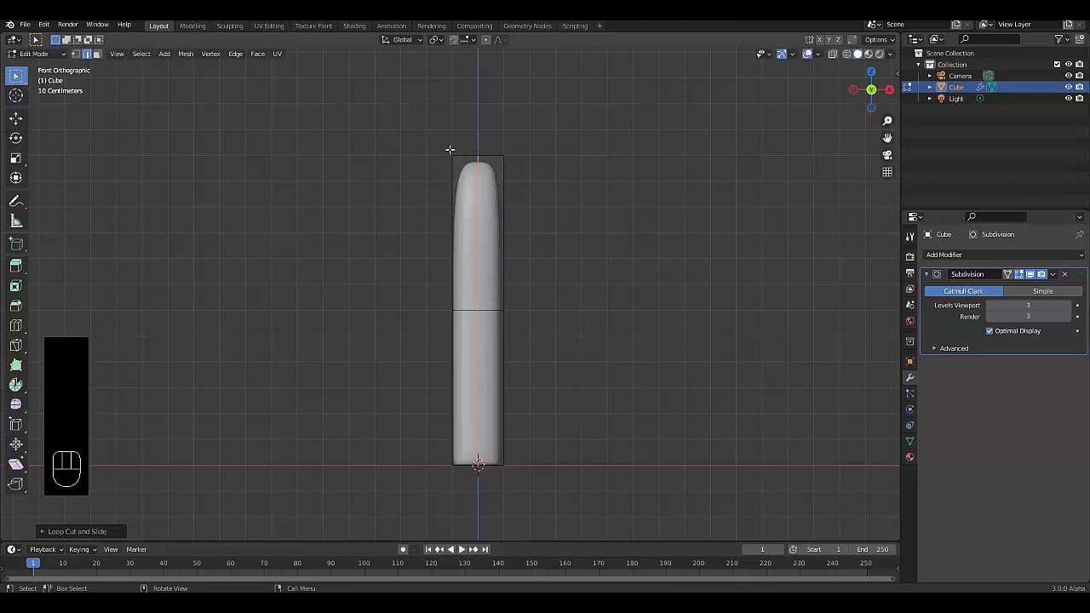
# Step: Turn on X-ray display, select all vertices of the column's negative-X half and delete them
pyautogui.press('1')
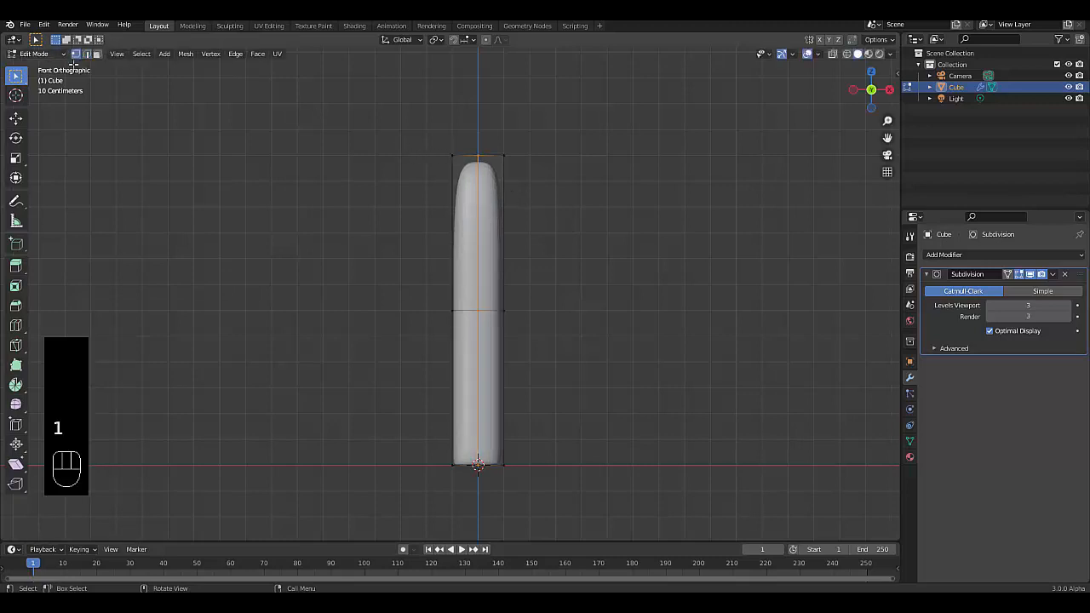
pyautogui.moveTo(415, 133); pyautogui.dragTo(466, 490)
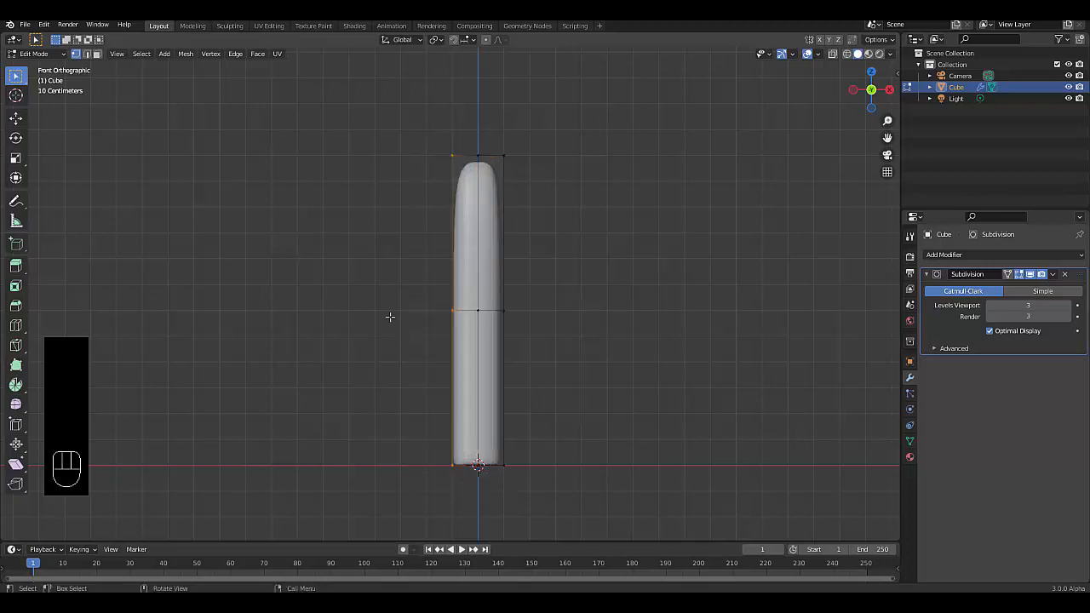
pyautogui.click(832, 54)
pyautogui.moveTo(365, 90); pyautogui.dragTo(462, 479)
pyautogui.rightClick(348, 320)
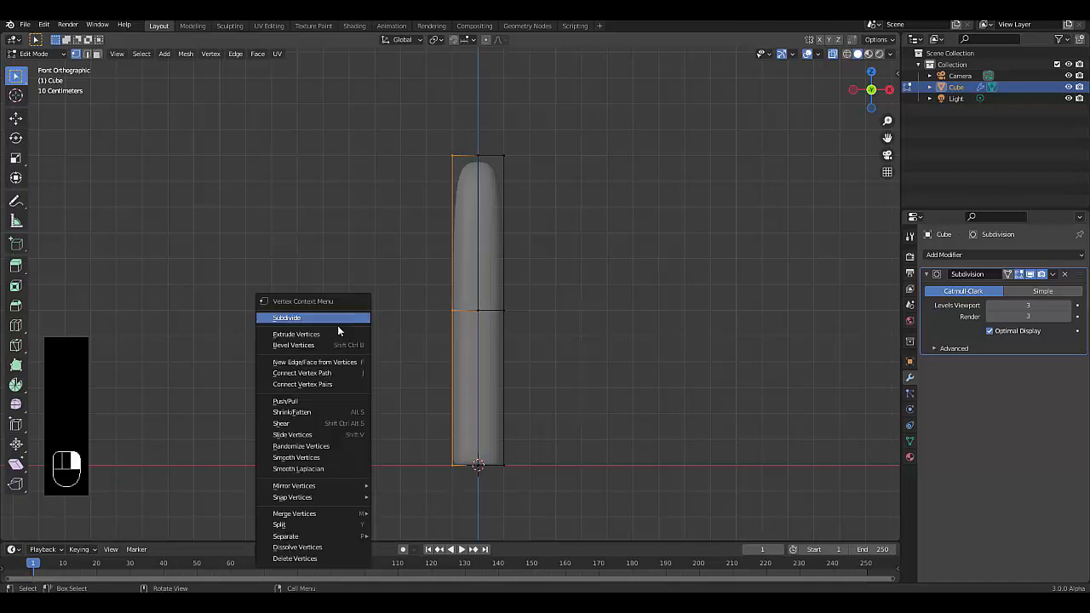
pyautogui.click(307, 560)
pyautogui.scroll(1, 496, 409)
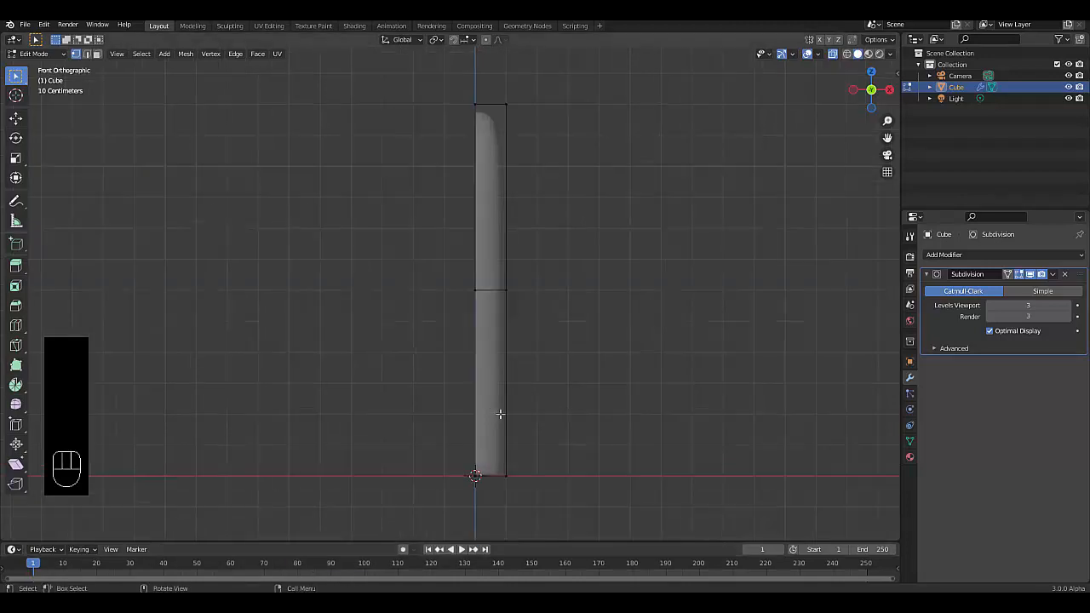
# Step: Select the open edge loop along the cut side of the half column and fill it with a face
pyautogui.moveTo(499, 417); pyautogui.dragTo(519, 417, button='middle')
pyautogui.press('2')
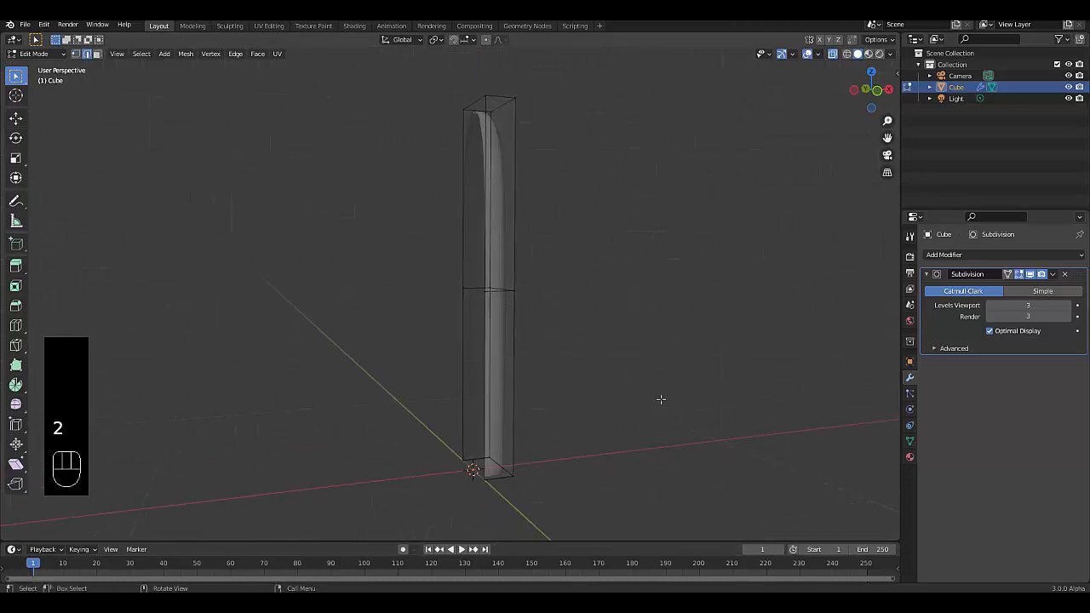
pyautogui.scroll(1, 499, 428)
pyautogui.keyDown('alt'); pyautogui.click(482, 421); pyautogui.keyUp('alt')
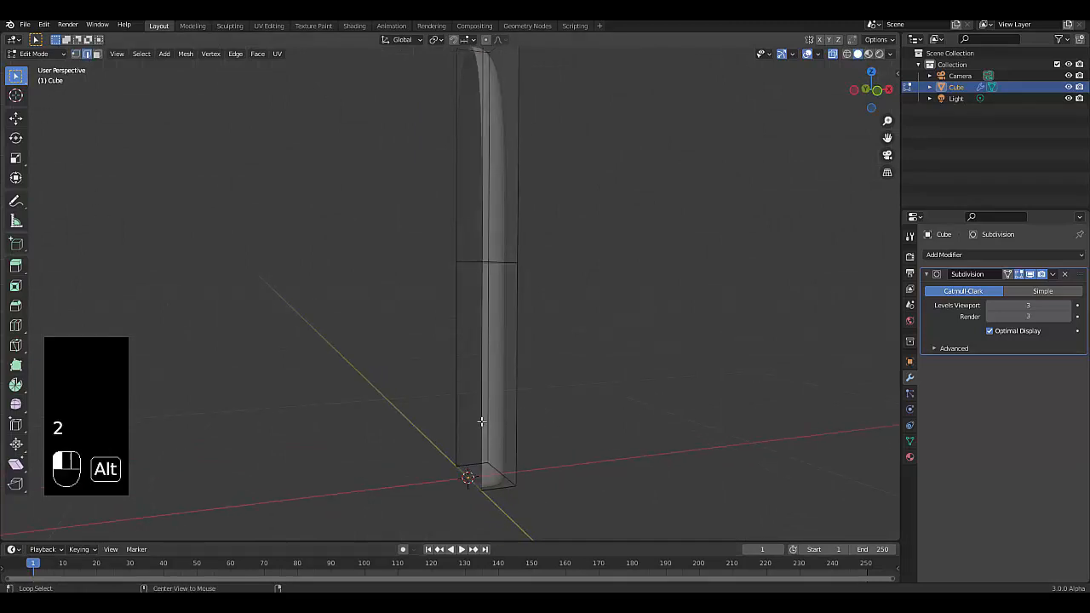
pyautogui.press('f')
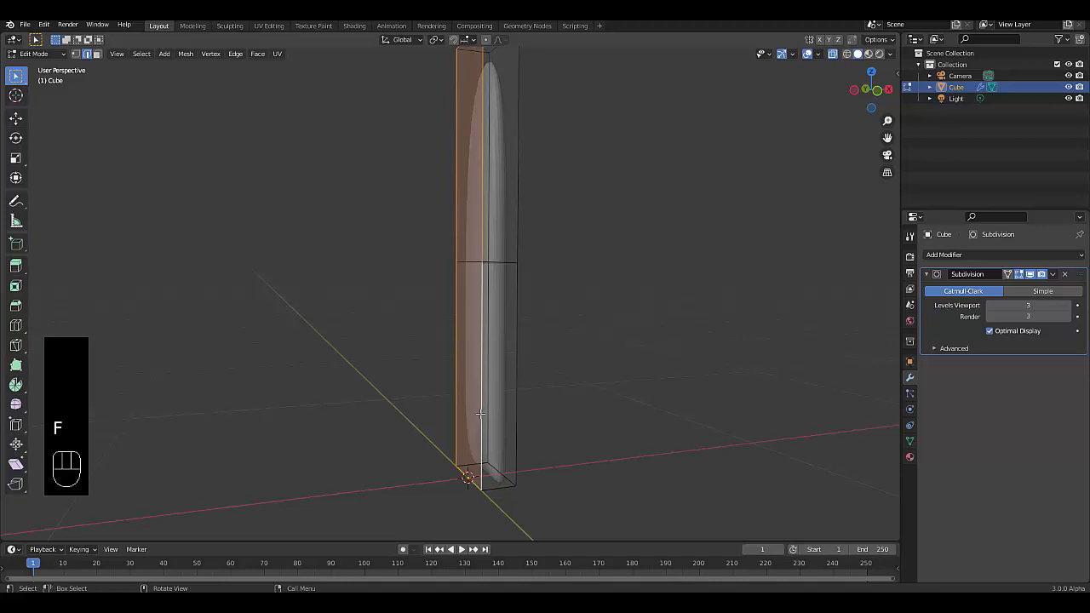
# Step: Add a horizontal loop cut to the lower half of the column and slide it down to the base
pyautogui.scroll(-2, 480, 413)
pyautogui.press('KP_1')
pyautogui.scroll(3, 482, 414)
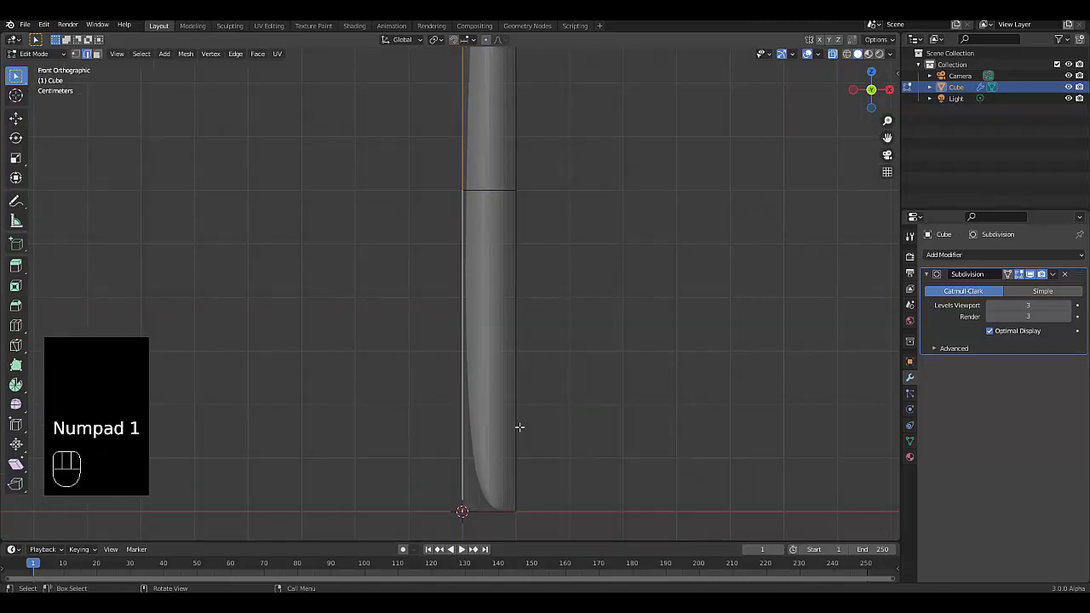
pyautogui.hotkey('ctrl', 'r')
pyautogui.click(491, 360)
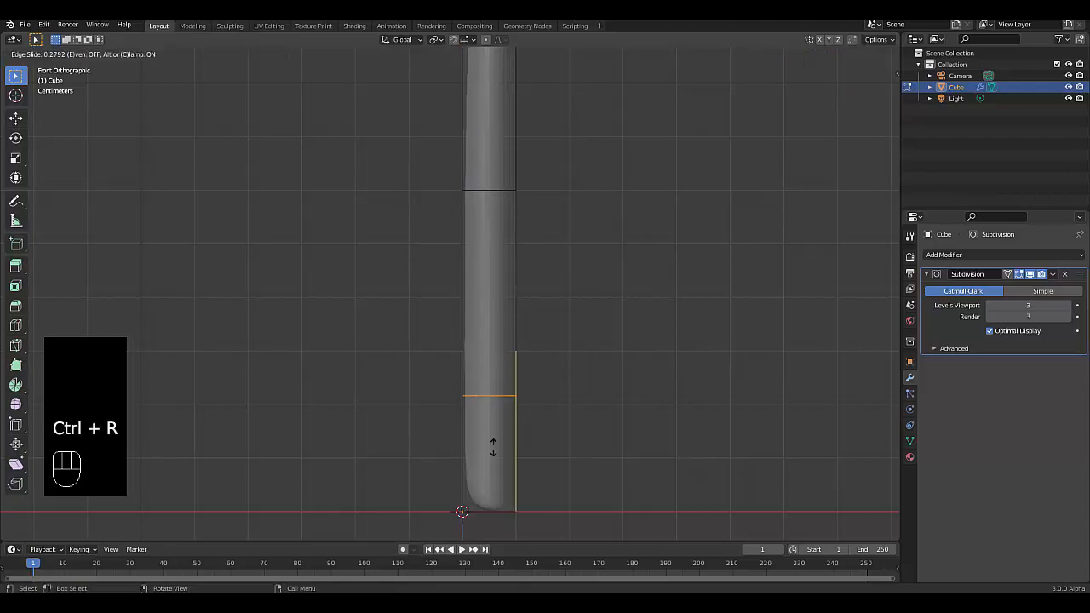
pyautogui.click(497, 526)
pyautogui.scroll(-4, 487, 469)
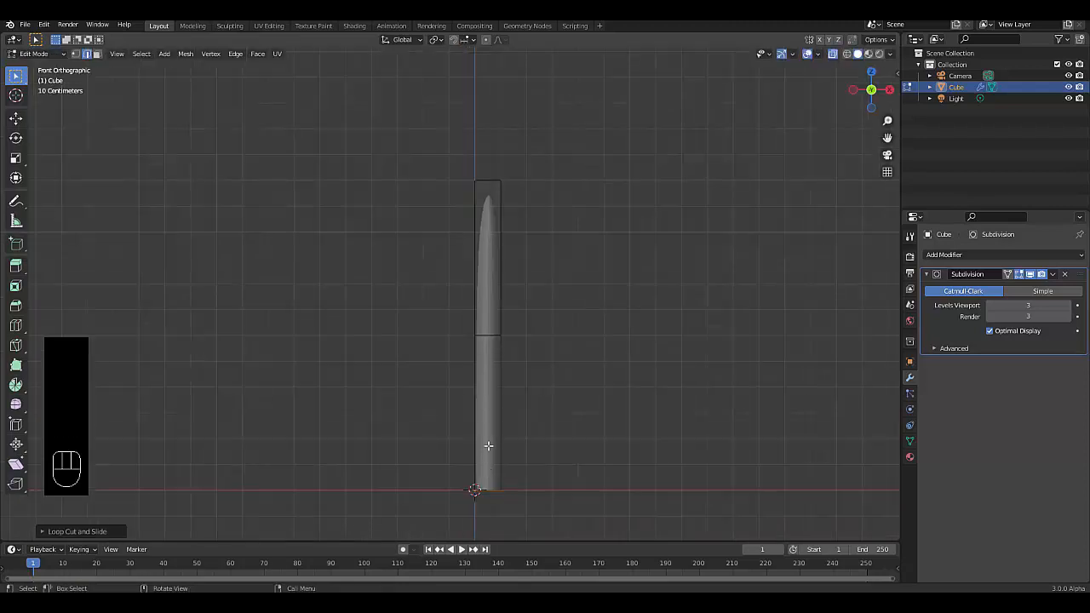
pyautogui.scroll(1, 480, 408)
pyautogui.moveTo(486, 378); pyautogui.dragTo(106, 377, button='middle')
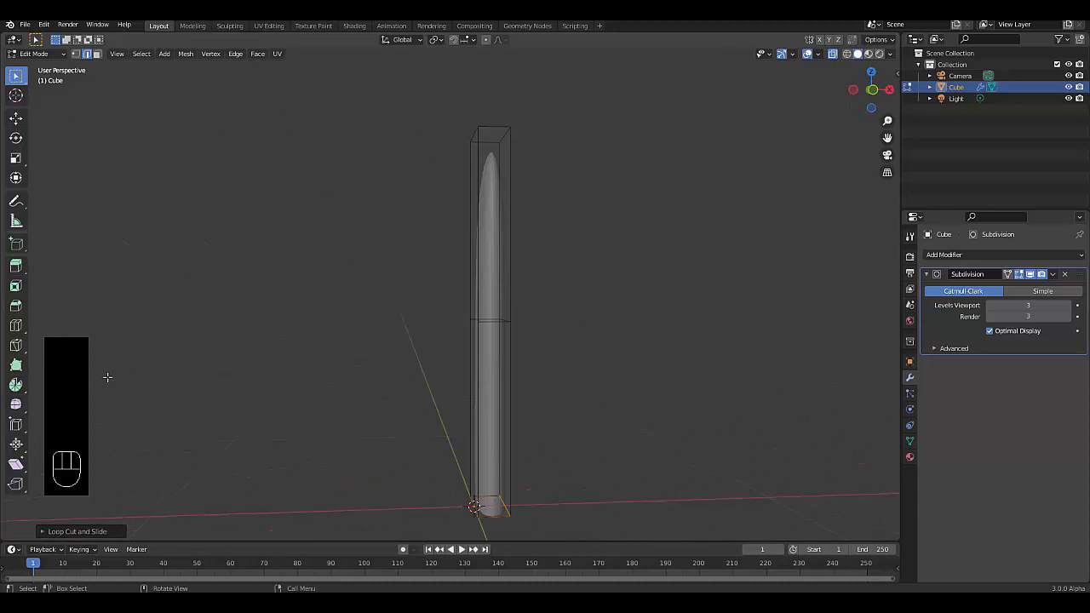
# Step: Box-select the upper section of the column and move it up 1 m along the Z axis
pyautogui.press('KP_1')
pyautogui.scroll(-5, 438, 180)
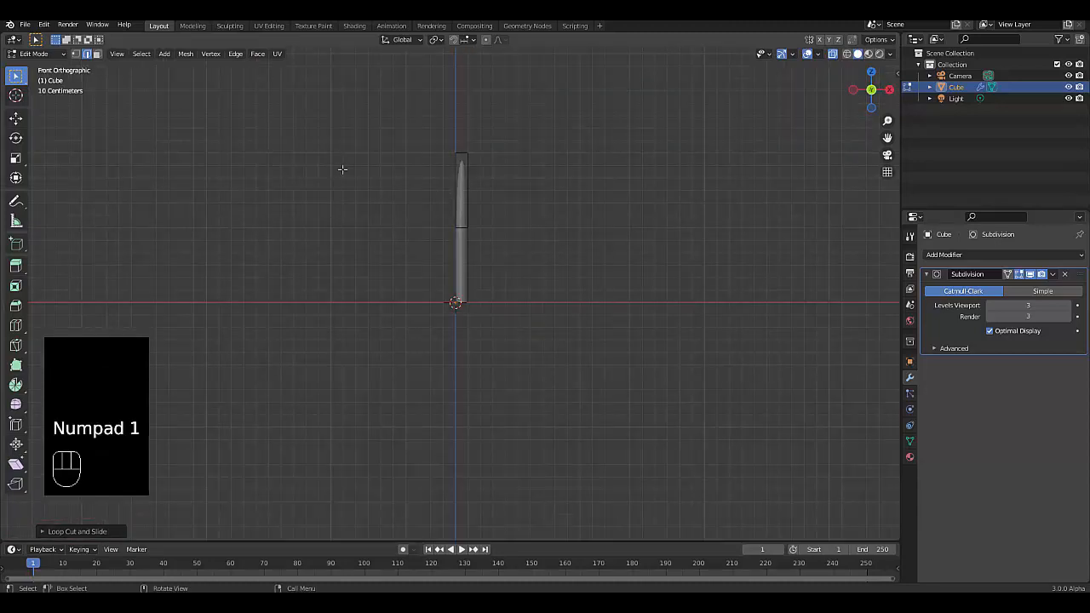
pyautogui.moveTo(400, 93); pyautogui.dragTo(497, 242)
pyautogui.press('KP_Decimal')
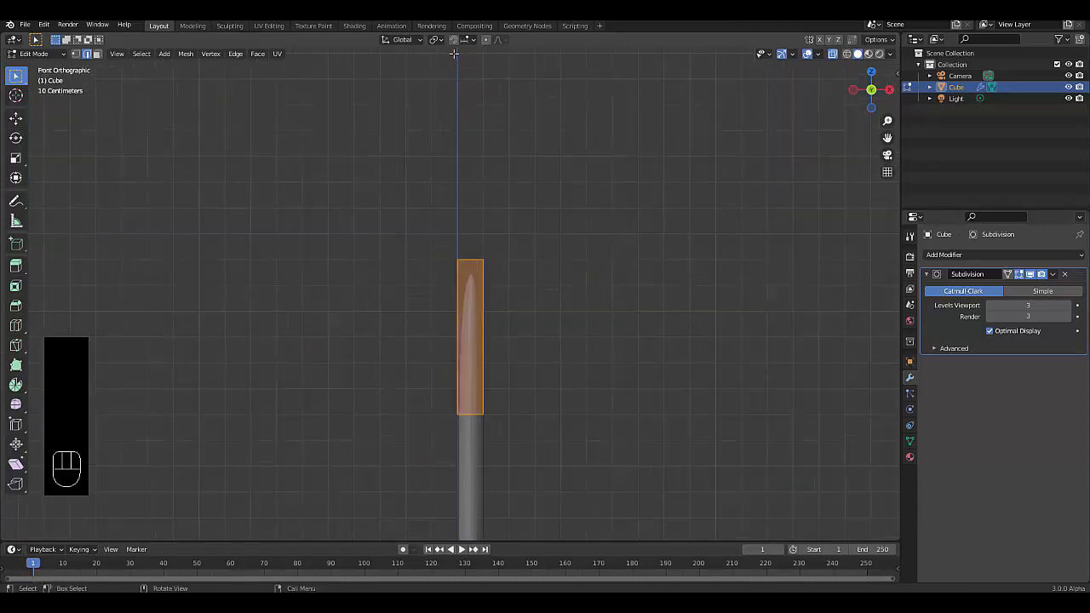
pyautogui.press('g')
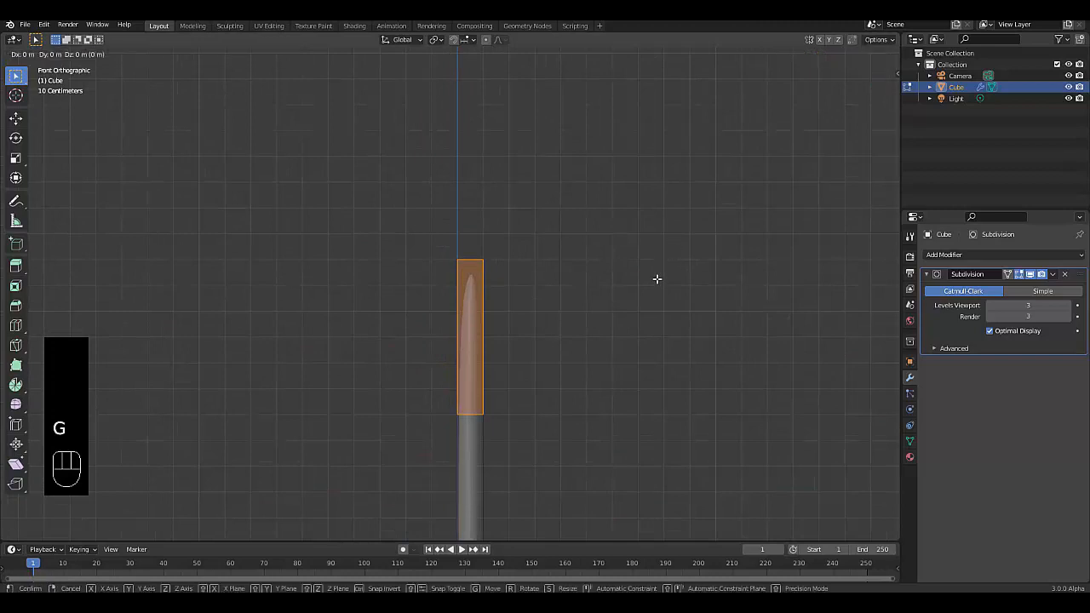
pyautogui.press('z')
pyautogui.press('1')
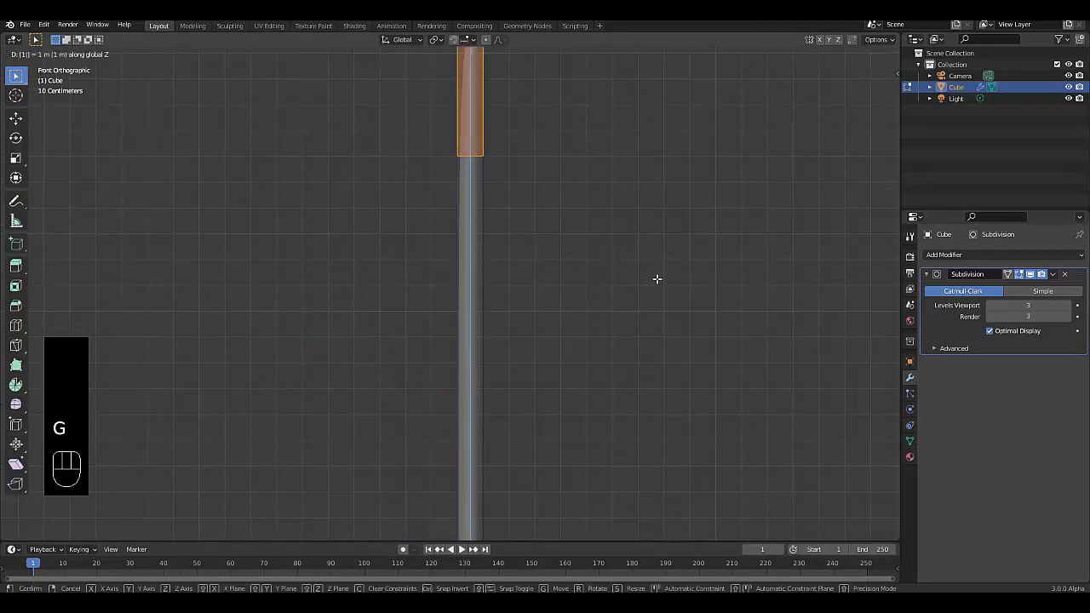
pyautogui.press('Return')
pyautogui.scroll(-5, 567, 399)
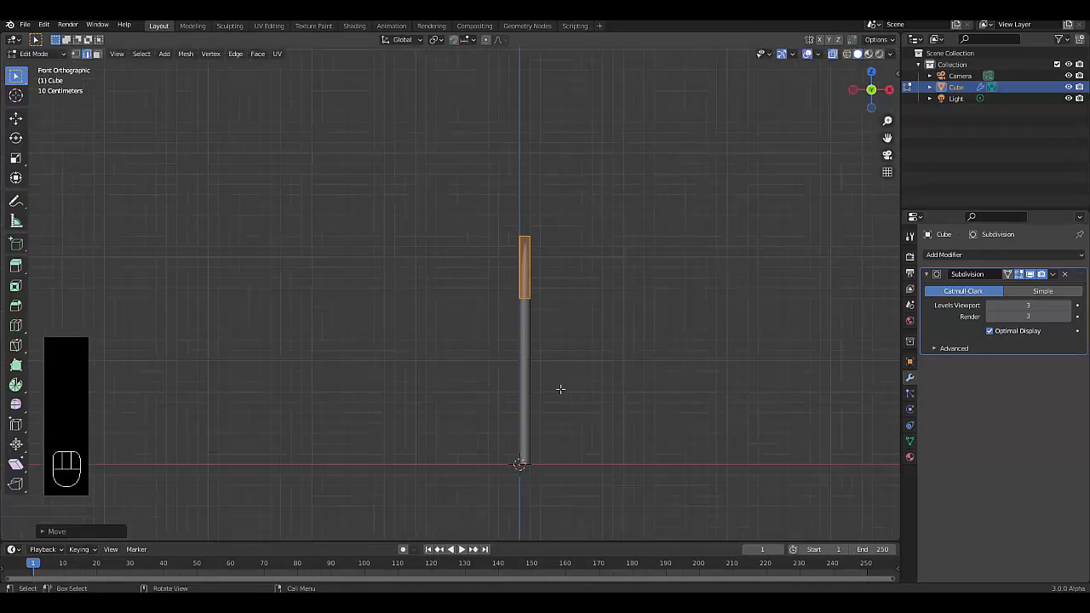
# Step: Undo the last move and raise the column's upper section 0.5 m along the Z axis instead
pyautogui.hotkey('ctrl', 'z')
pyautogui.write('g')
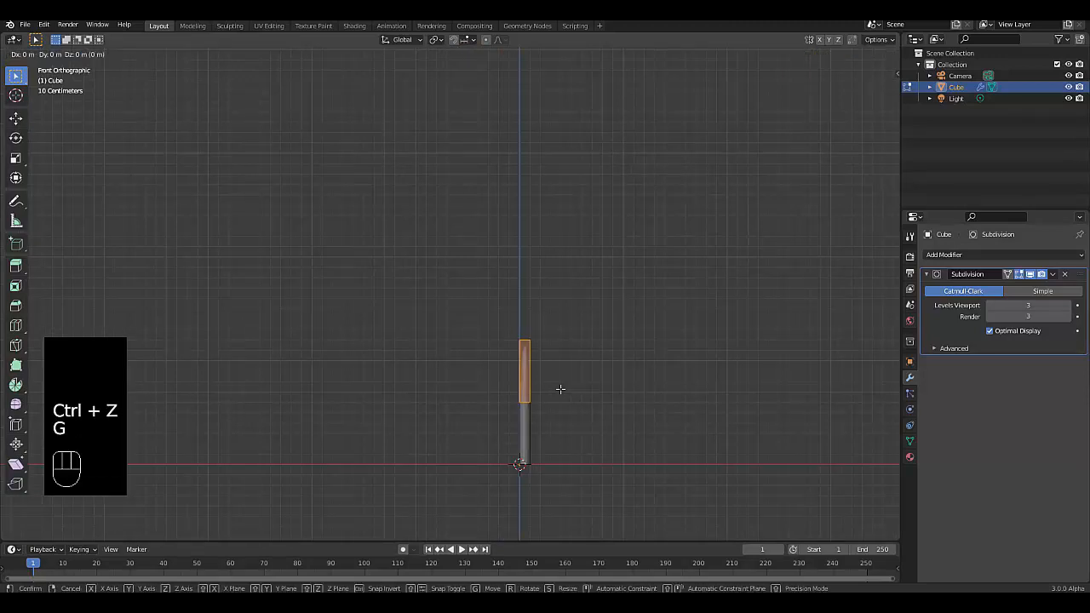
pyautogui.write('z0.5')
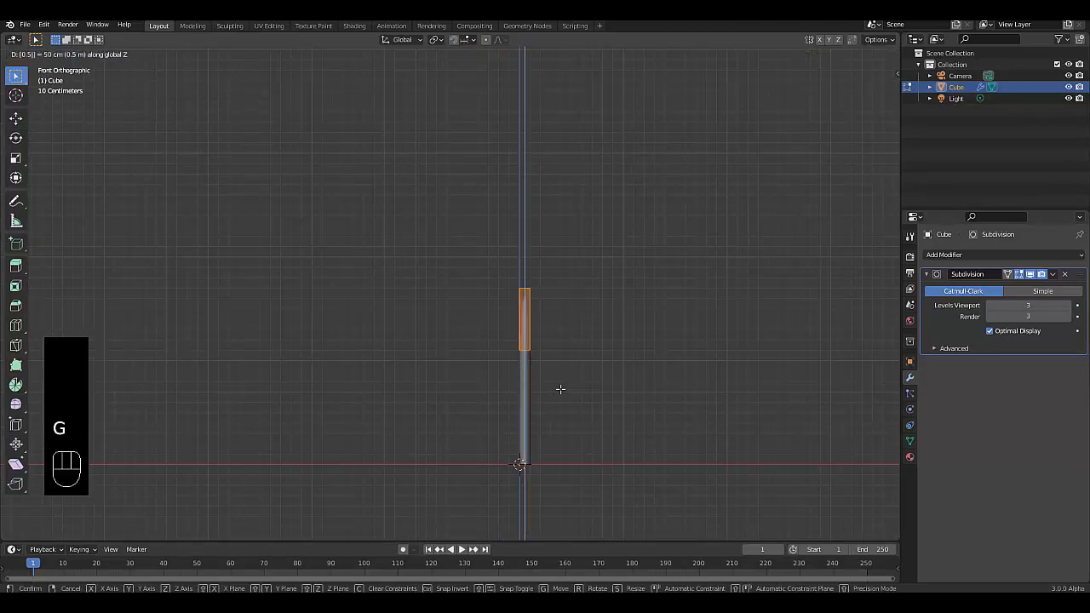
pyautogui.press('Return')
# Step: Select the horizontal edge loop at the base of the column's upper section and dissolve its edges
pyautogui.scroll(2, 531, 406)
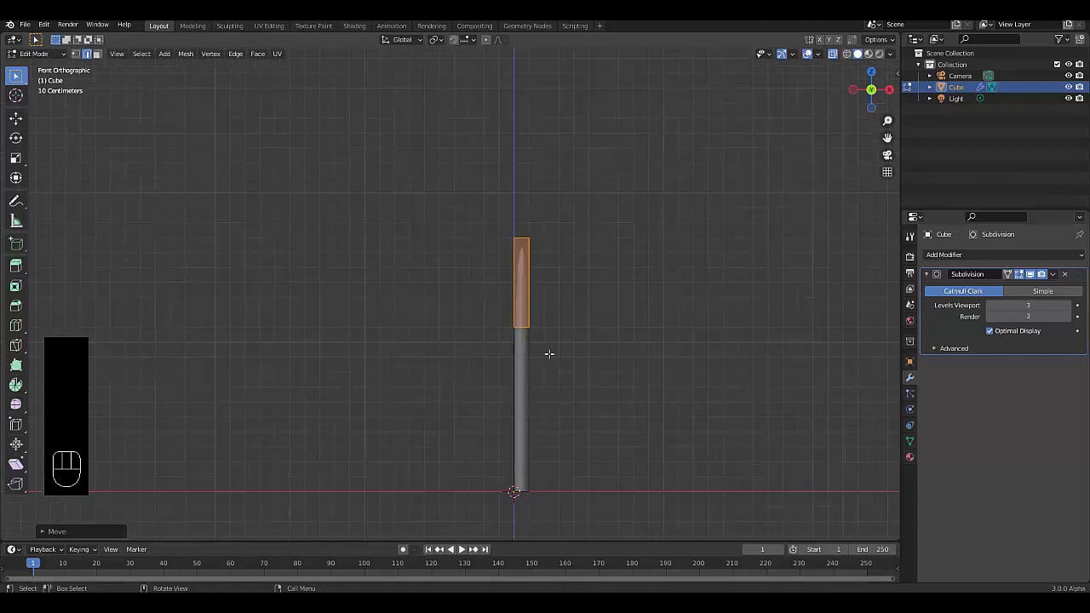
pyautogui.scroll(2, 547, 346)
pyautogui.click(526, 340)
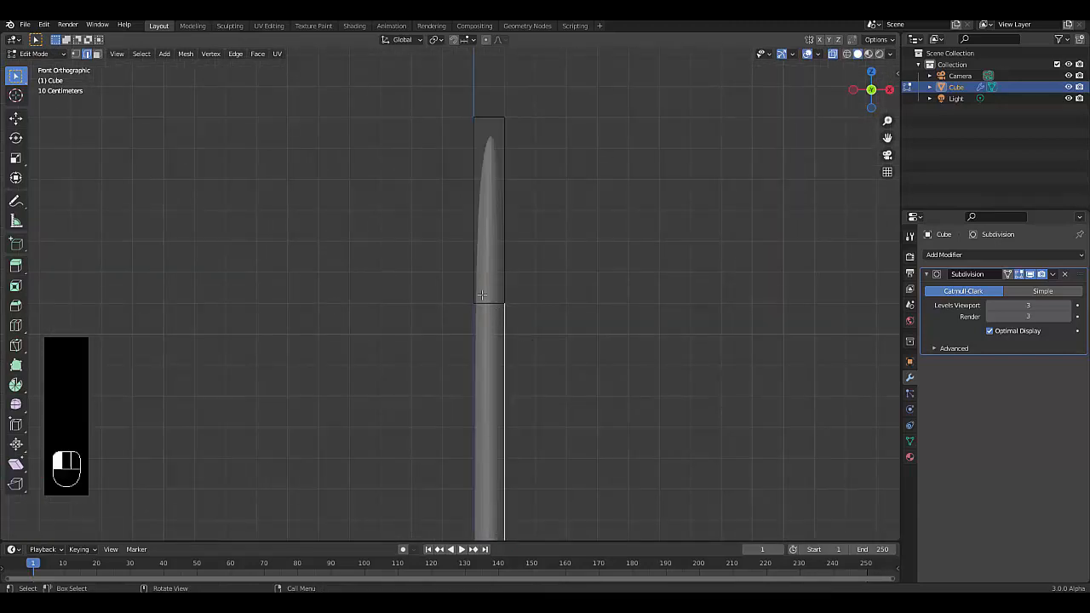
pyautogui.keyDown('alt'); pyautogui.click(487, 299); pyautogui.keyUp('alt')
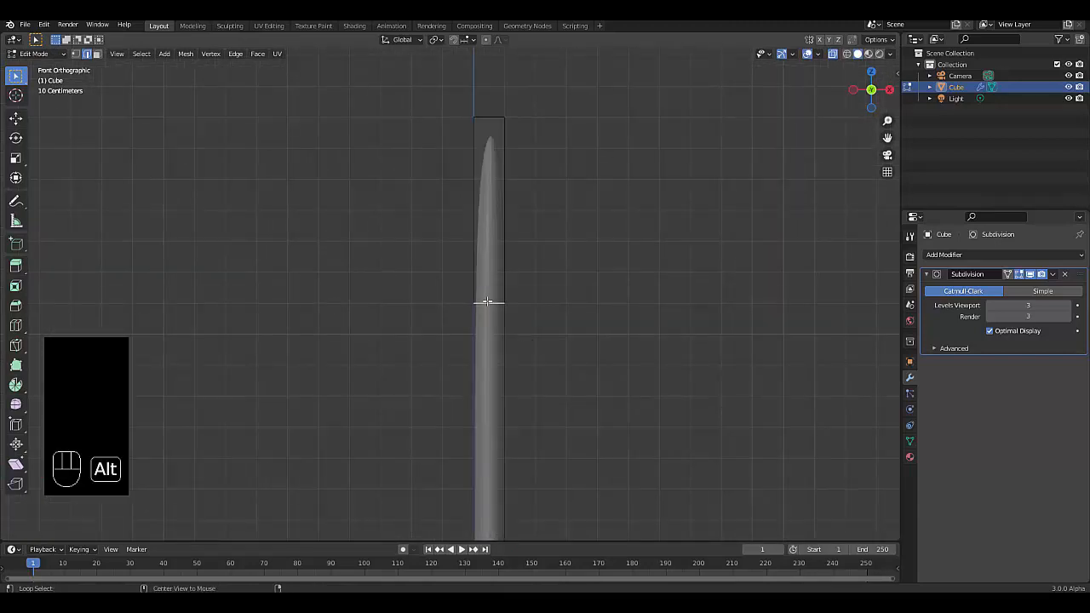
pyautogui.press('x')
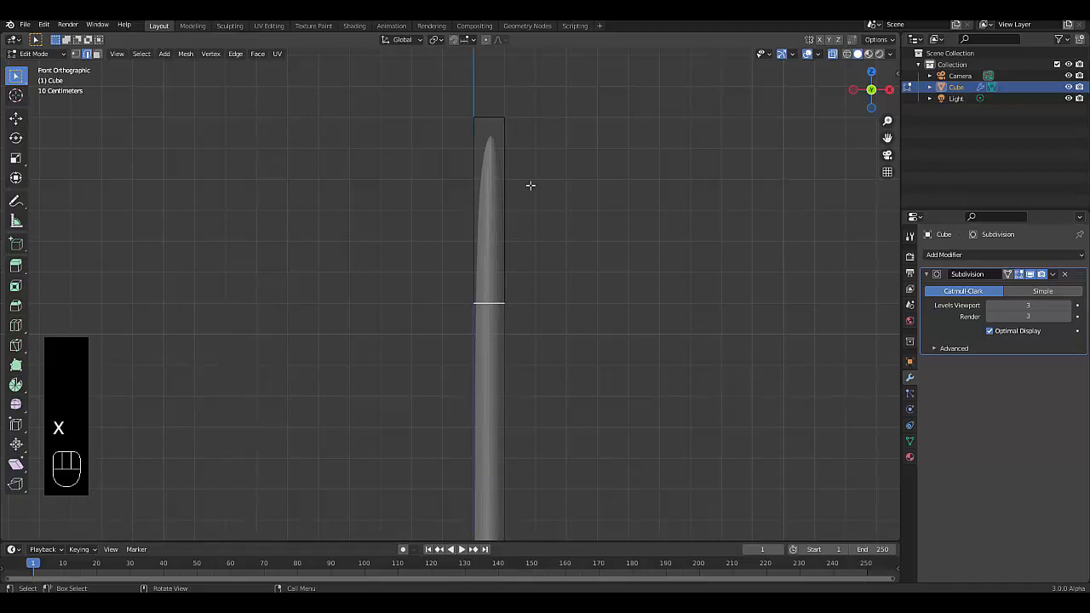
pyautogui.press('x')
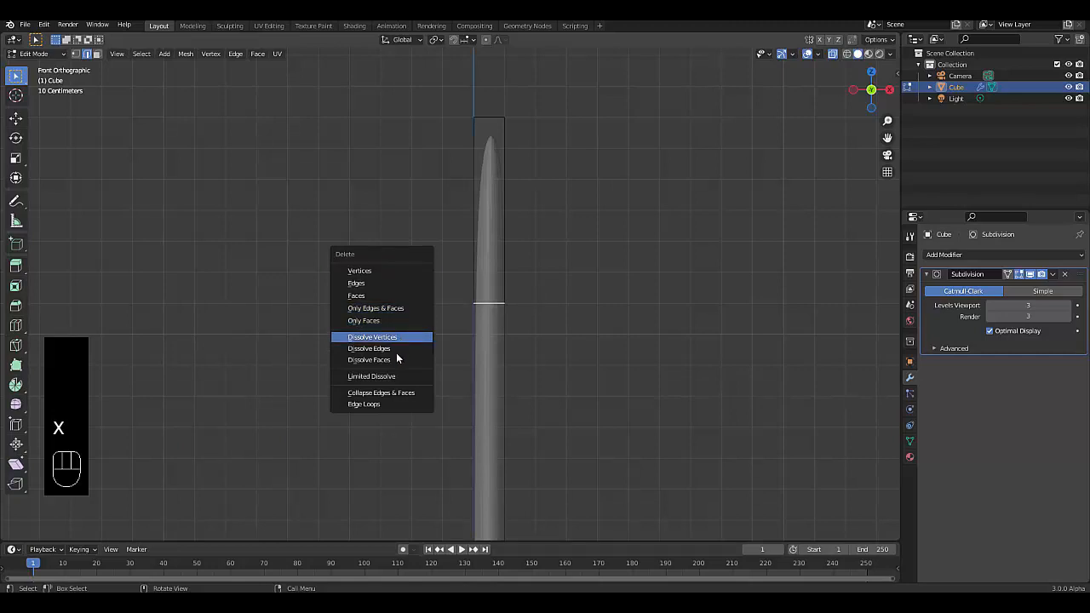
pyautogui.click(385, 349)
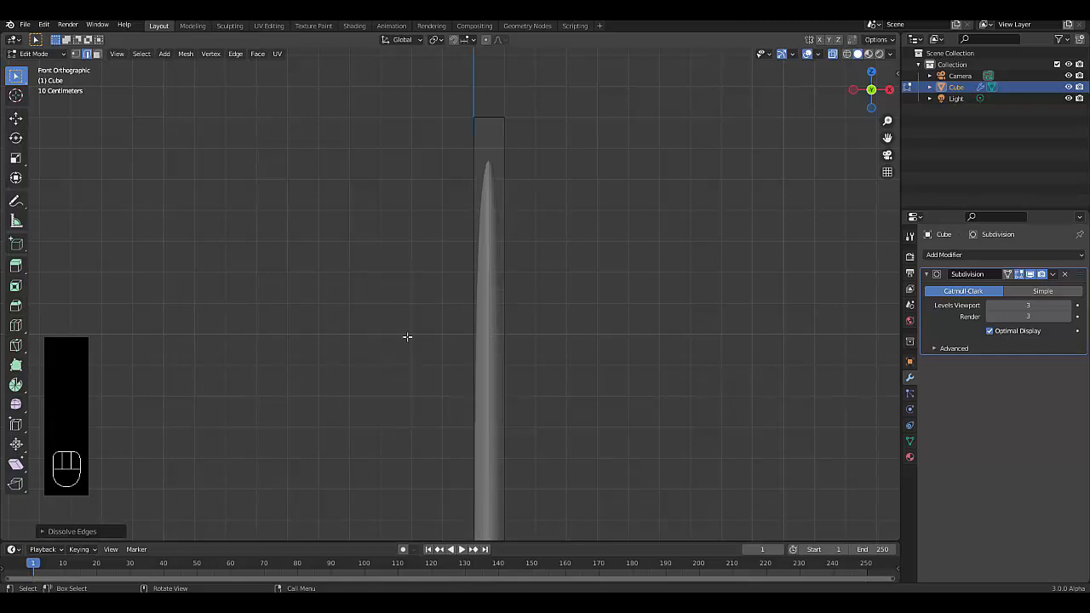
# Step: Add one horizontal loop cut centred halfway up the column
pyautogui.scroll(-5, 460, 362)
pyautogui.scroll(2, 476, 360)
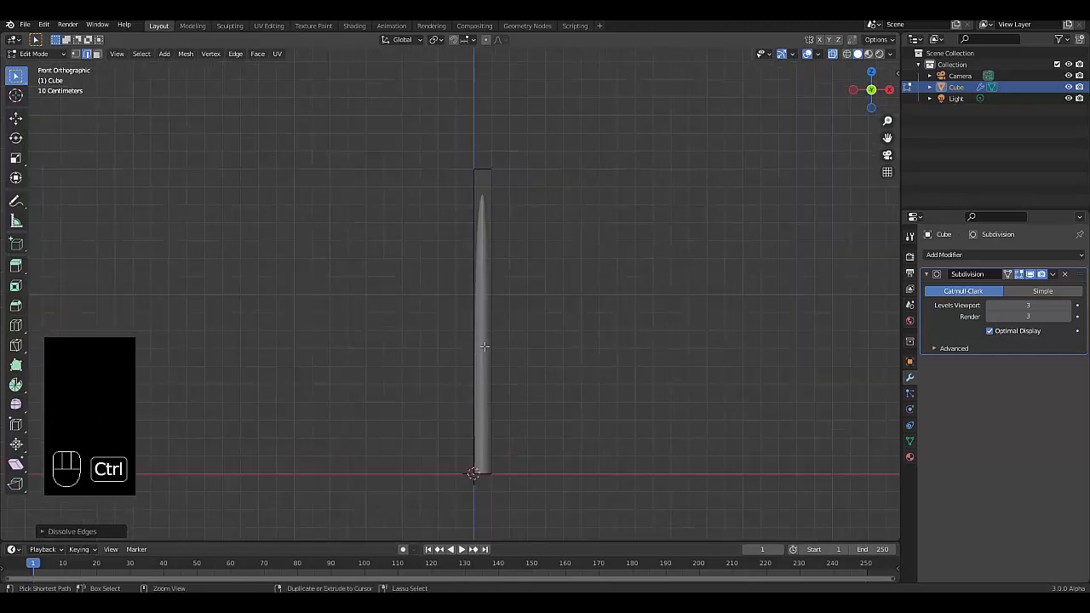
pyautogui.hotkey('ctrl', 'r')
pyautogui.click(485, 342)
pyautogui.rightClick(485, 342)
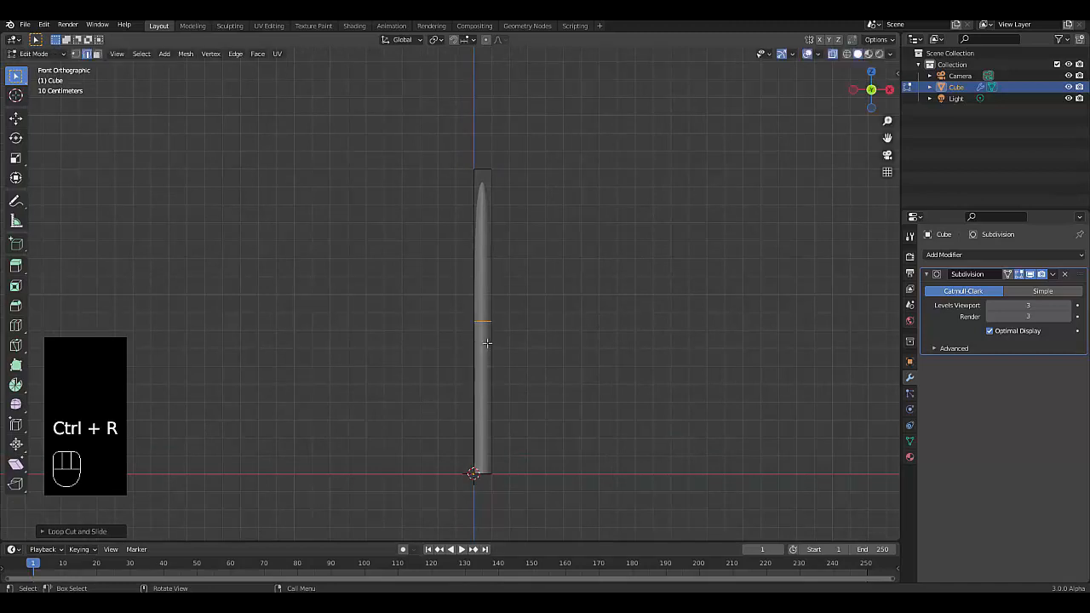
# Step: Select the column's top edges, move them in positive X to bend the tip sideways, and return to Object Mode
pyautogui.click(460, 138)
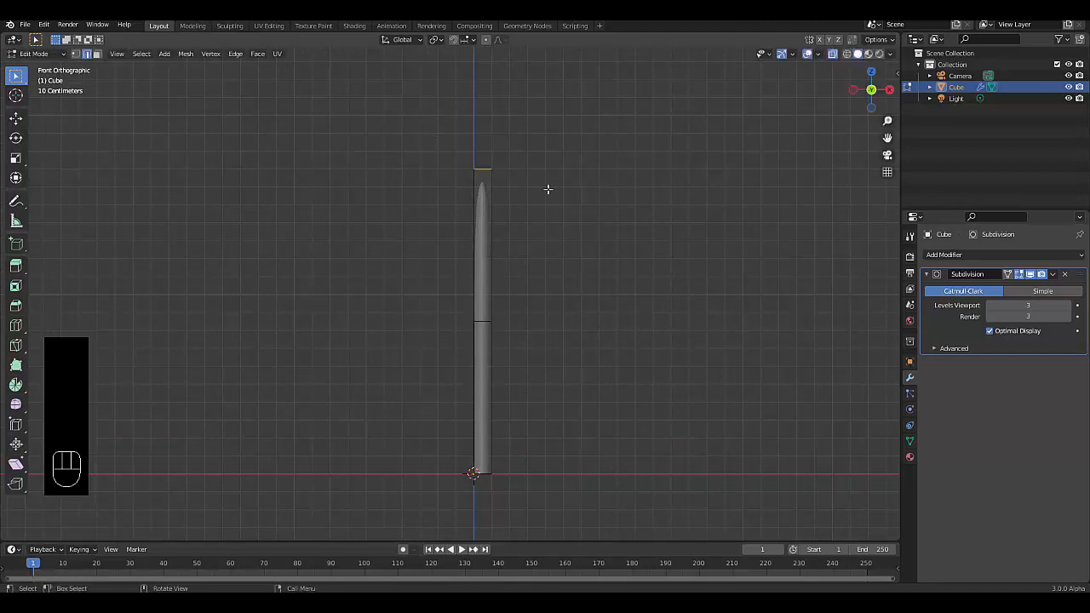
pyautogui.press('g')
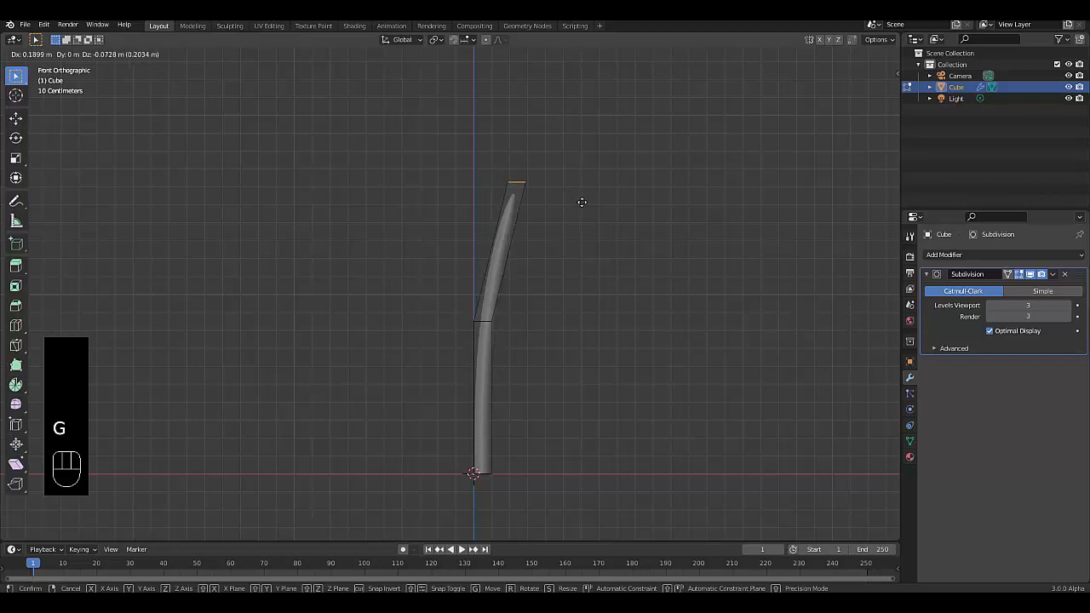
pyautogui.press('x')
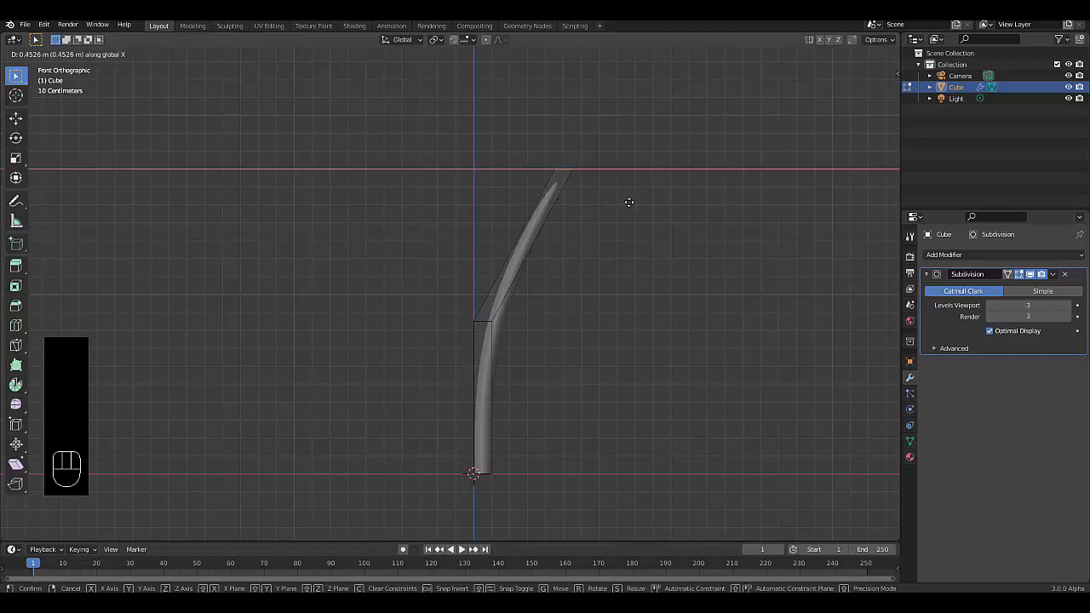
pyautogui.click(586, 193)
pyautogui.press('Tab')
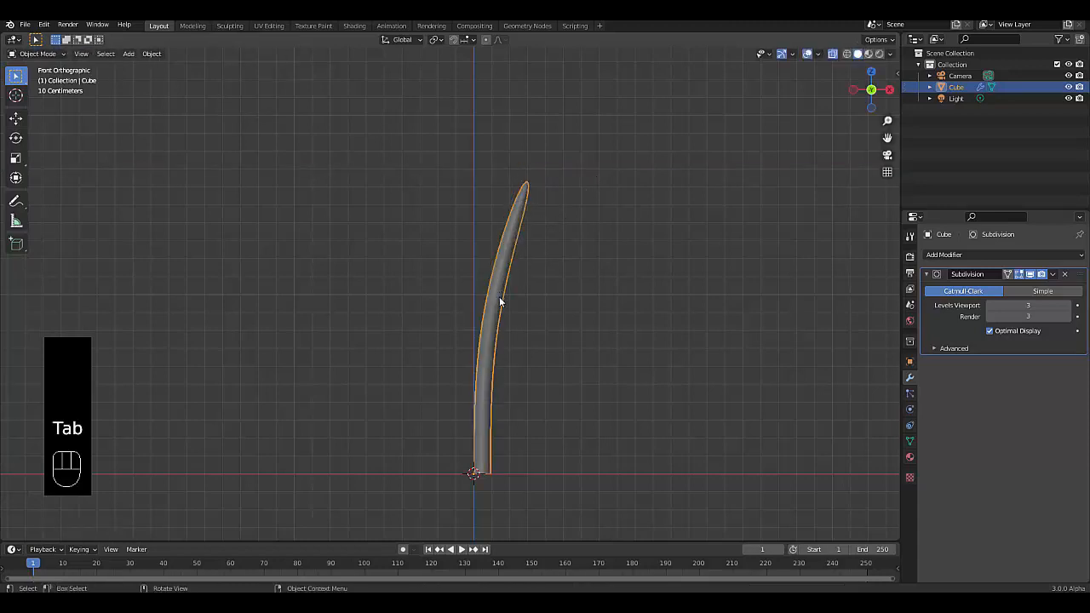
# Step: Turn off X-ray display and check the bent blade's shading up close and from the front
pyautogui.click(832, 57)
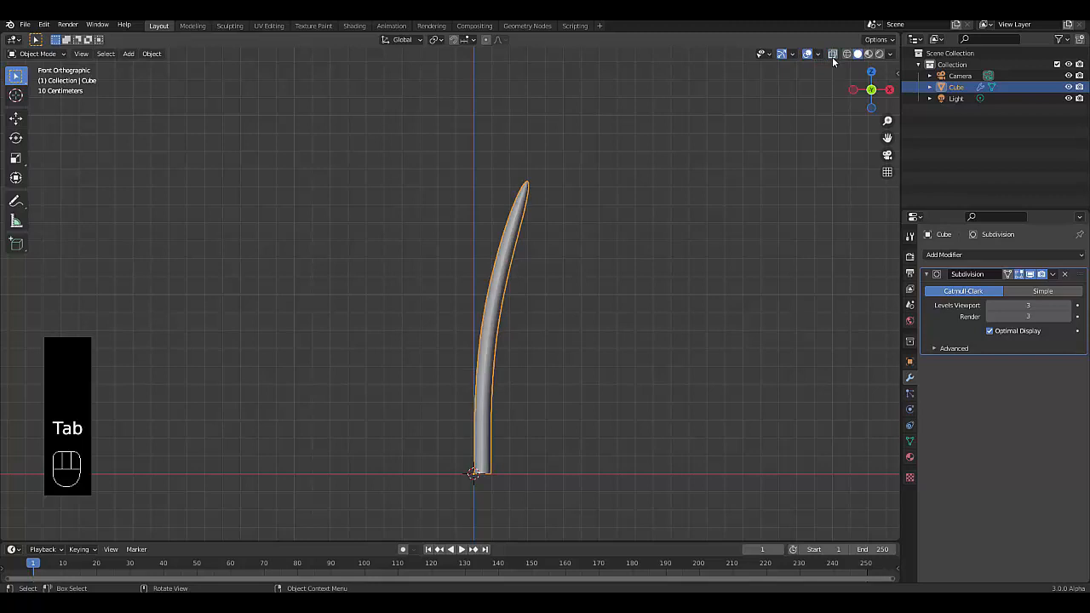
pyautogui.scroll(3, 445, 369)
pyautogui.rightClick(416, 361)
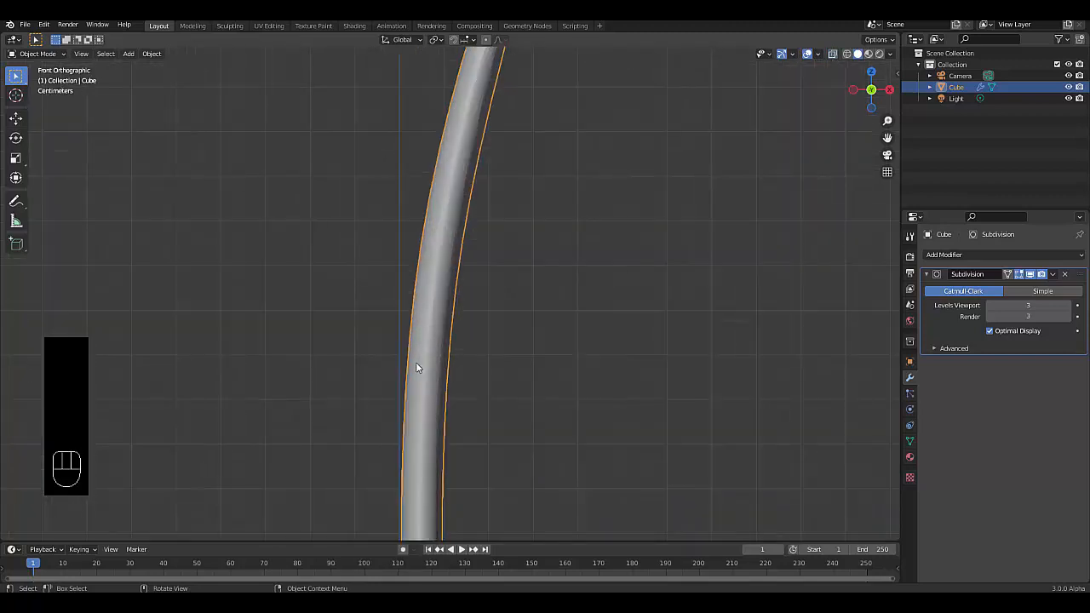
pyautogui.scroll(-2, 418, 353)
pyautogui.moveTo(418, 356); pyautogui.dragTo(504, 307, button='middle')
pyautogui.press('KP_1')
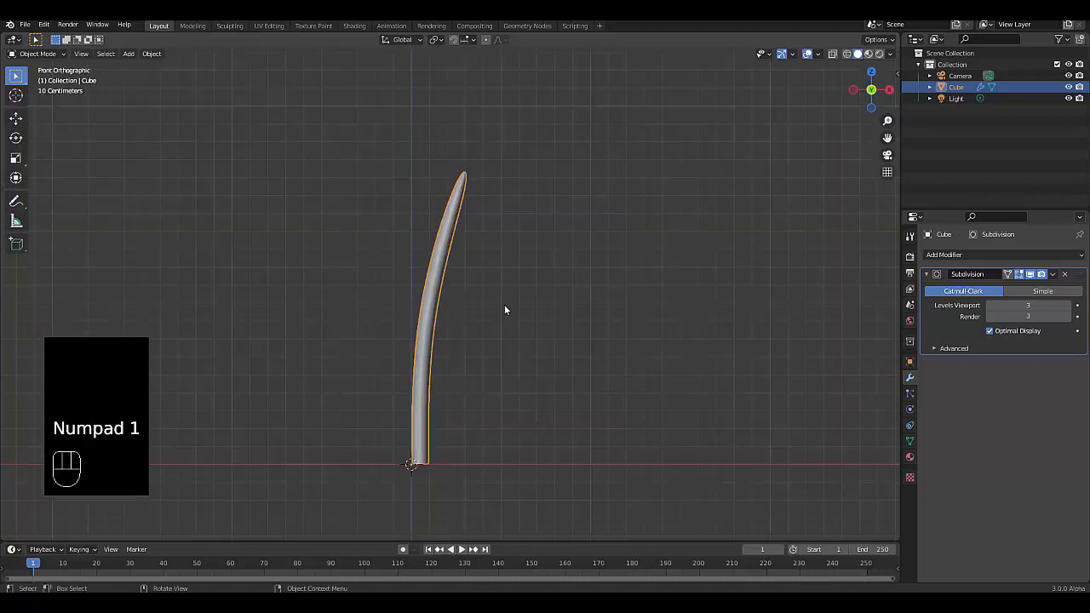
# Step: Move the blade object about 27 m along the negative X axis, away from the scene's centre
pyautogui.scroll(-2, 504, 437)
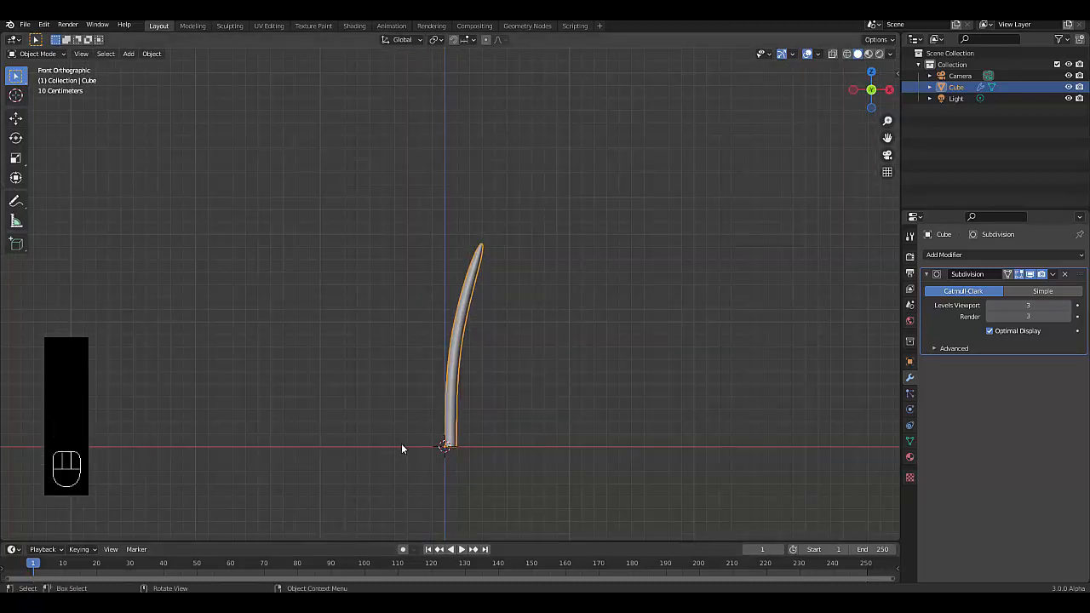
pyautogui.scroll(-2, 400, 445)
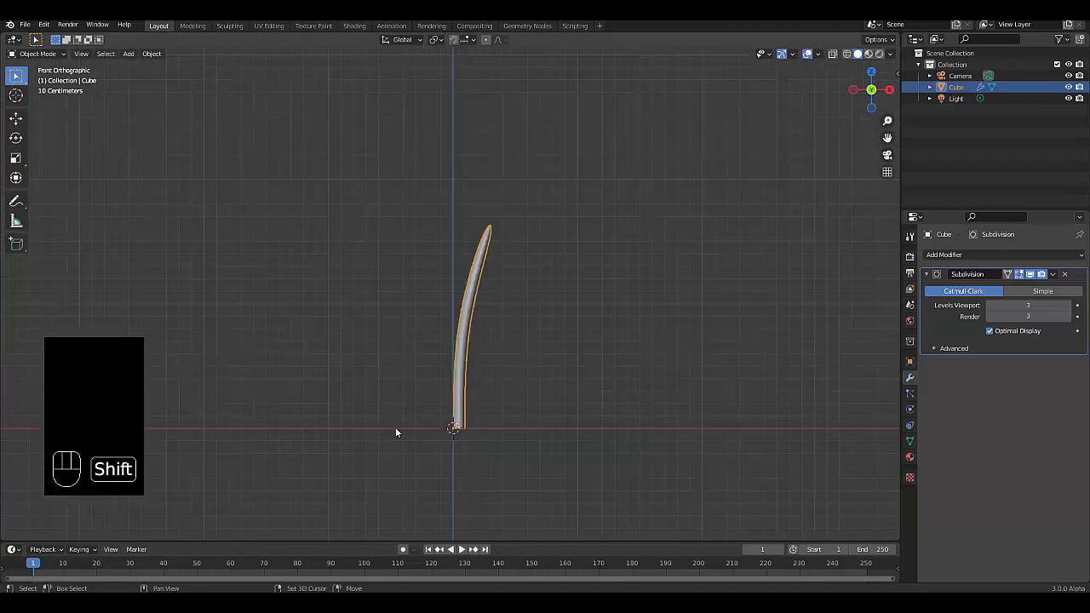
pyautogui.keyDown('shift'); pyautogui.moveTo(395, 426); pyautogui.dragTo(450, 418, button='middle'); pyautogui.keyUp('shift')
pyautogui.scroll(-2, 450, 418)
pyautogui.press('g')
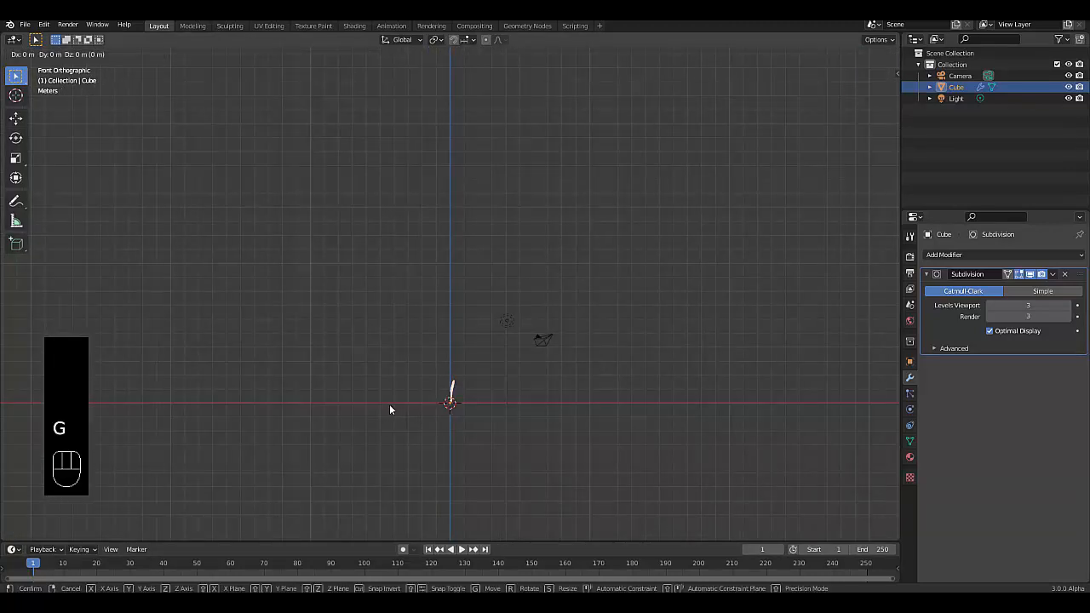
pyautogui.press('x')
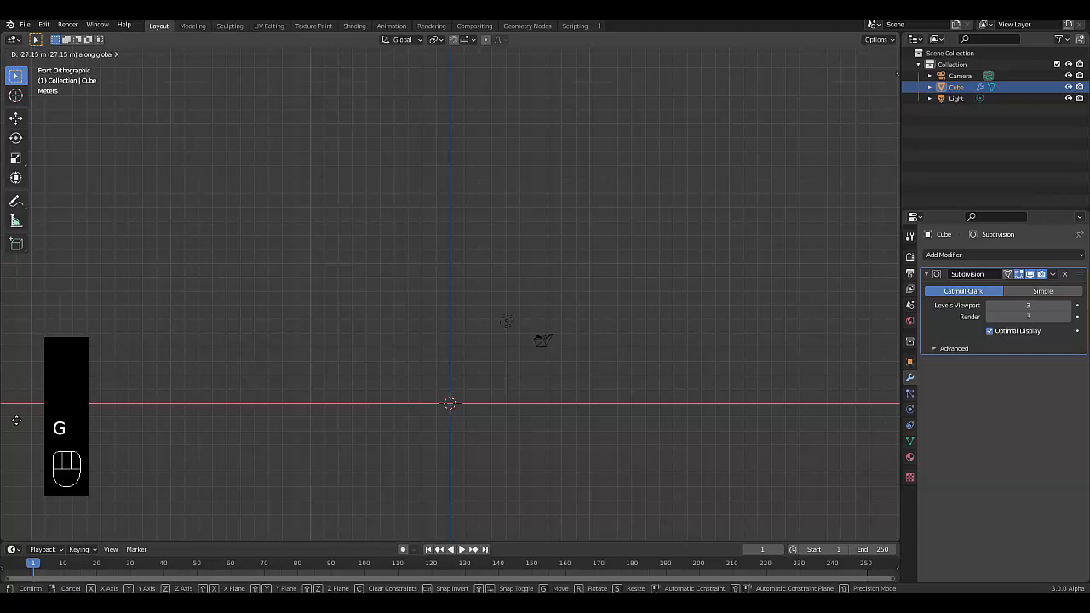
pyautogui.click(18, 420)
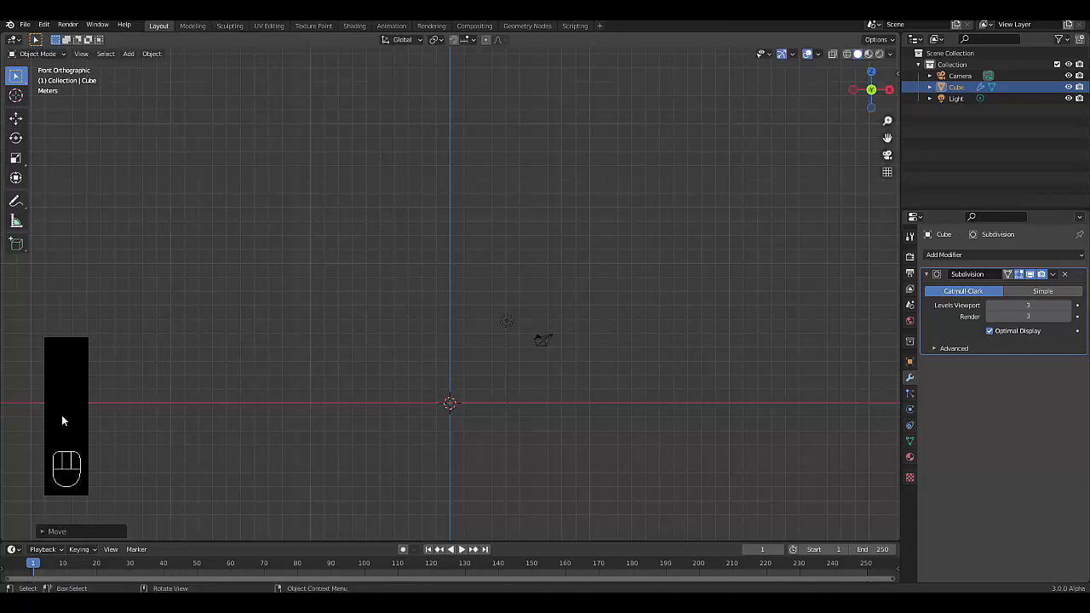
# Step: Rename the Cube object as grass
pyautogui.doubleClick(957, 87)
pyautogui.write('cra')
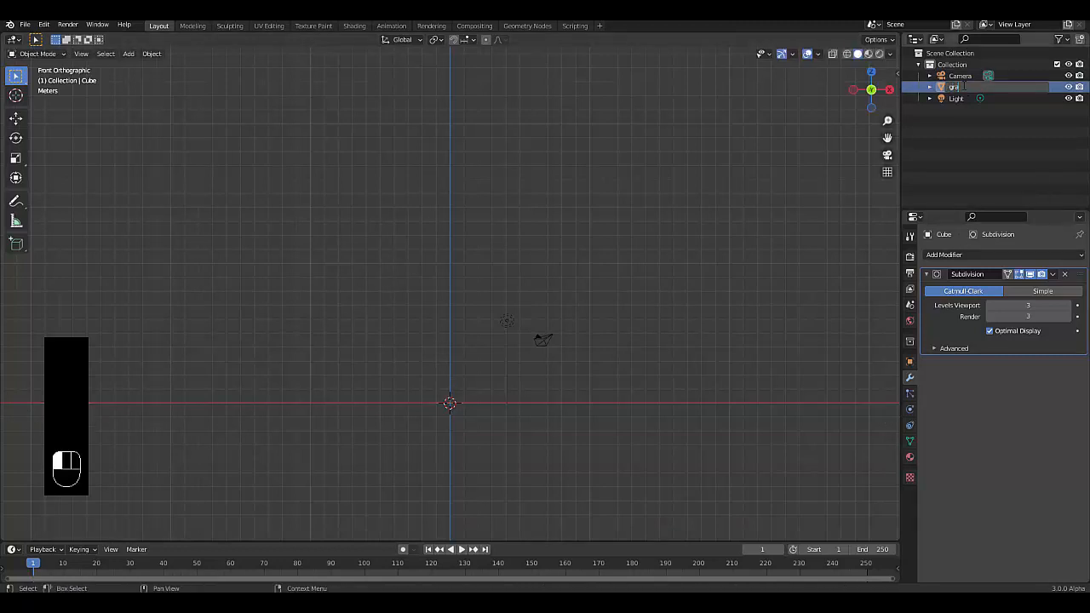
pyautogui.write('ss')
pyautogui.press('Return')
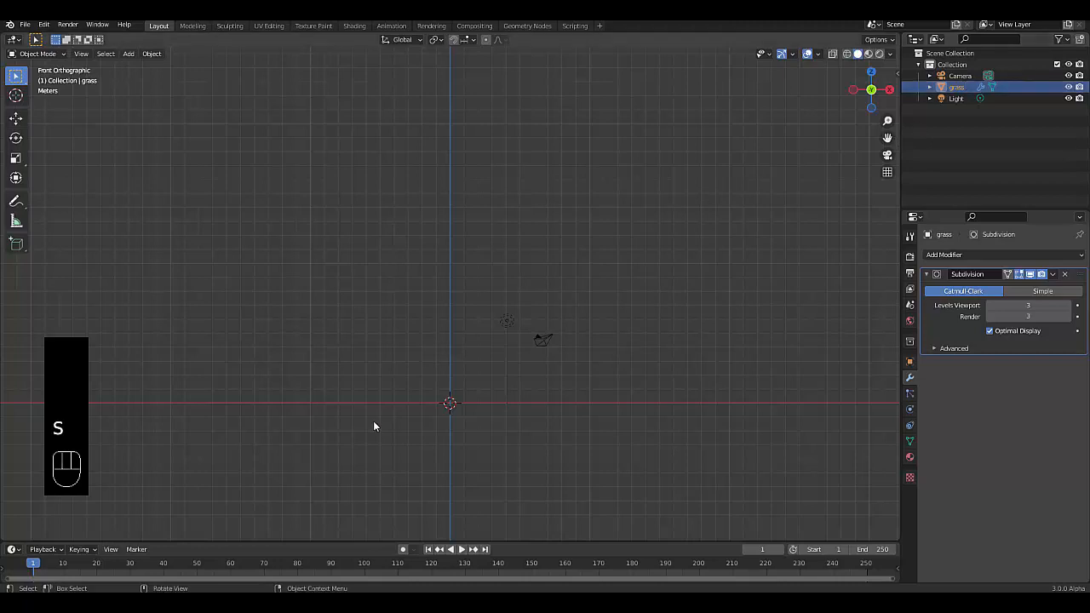
# Step: Add a plane mesh at the world origin in top view and scale it by a factor of 5
pyautogui.press('KP_7')
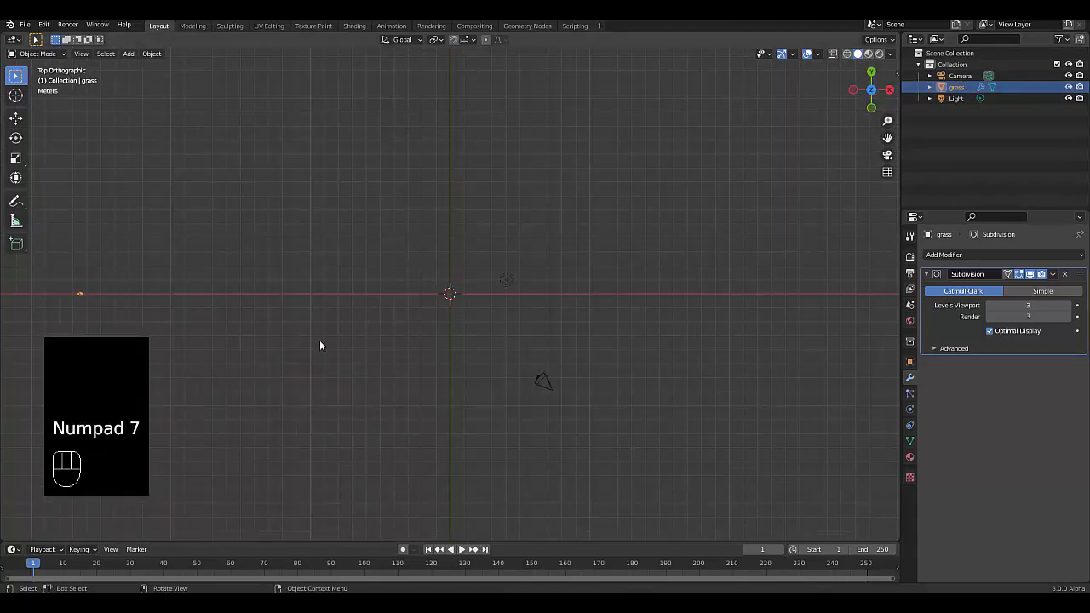
pyautogui.hotkey('shift', 'a')
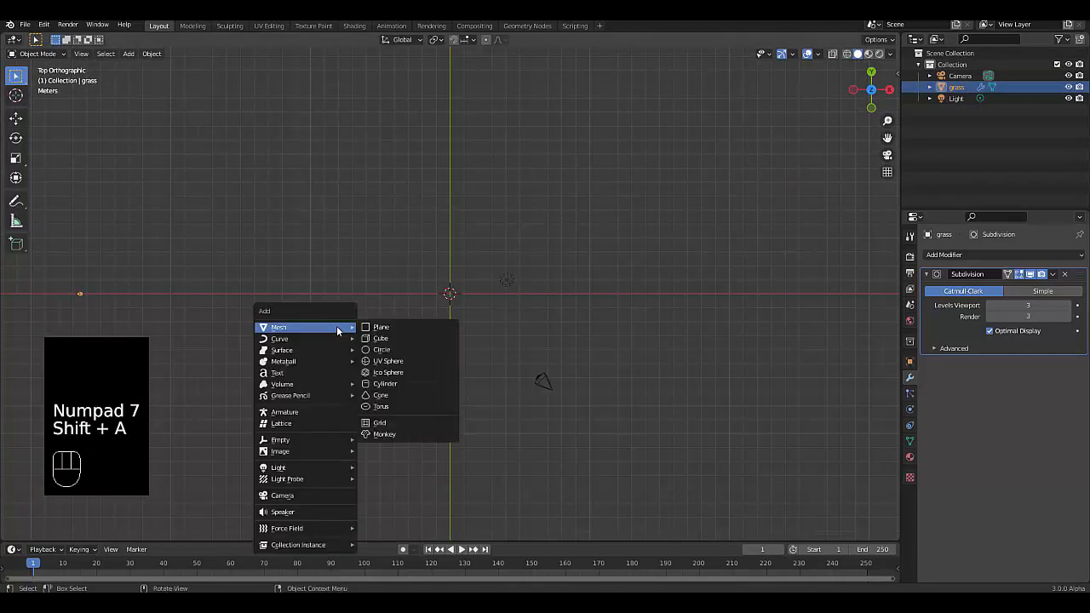
pyautogui.click(390, 327)
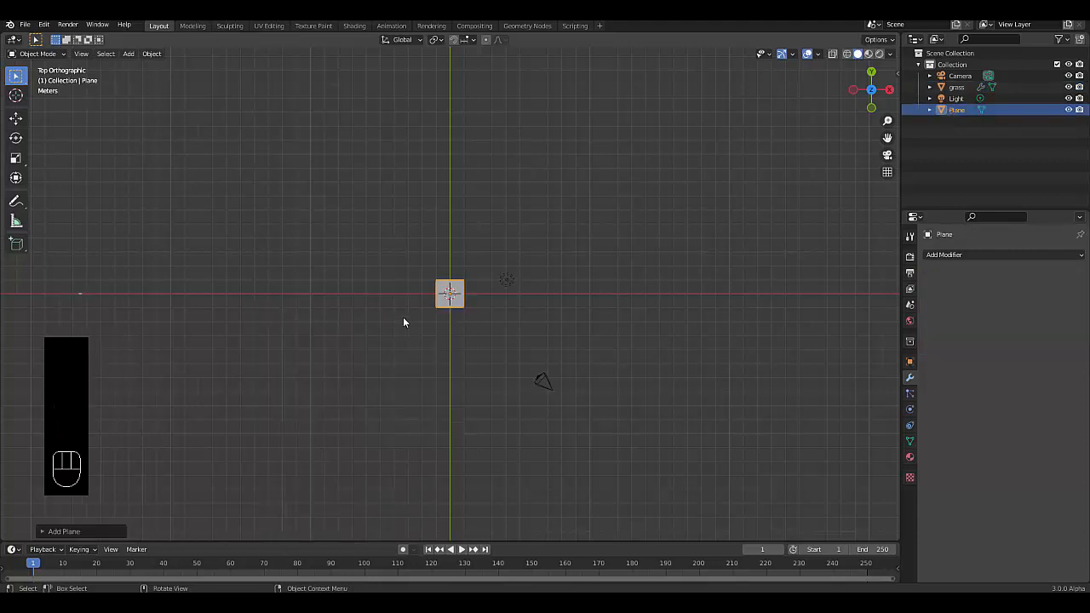
pyautogui.press('s')
pyautogui.press('5')
pyautogui.click(397, 319)
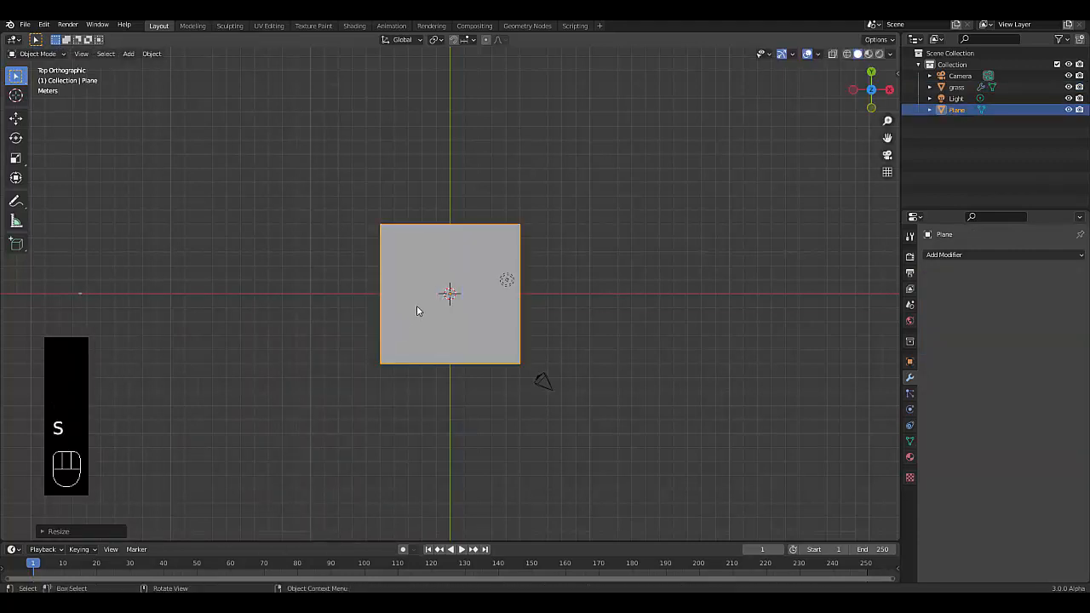
# Step: Inset the plane's face in face-select Edit Mode, leaving a smaller square in the centre with a wide border
pyautogui.scroll(2, 417, 307)
pyautogui.moveTo(417, 309); pyautogui.dragTo(451, 291, button='middle')
pyautogui.keyDown('shift'); pyautogui.moveTo(469, 423); pyautogui.dragTo(462, 356, button='middle'); pyautogui.keyUp('shift')
pyautogui.scroll(1, 463, 356)
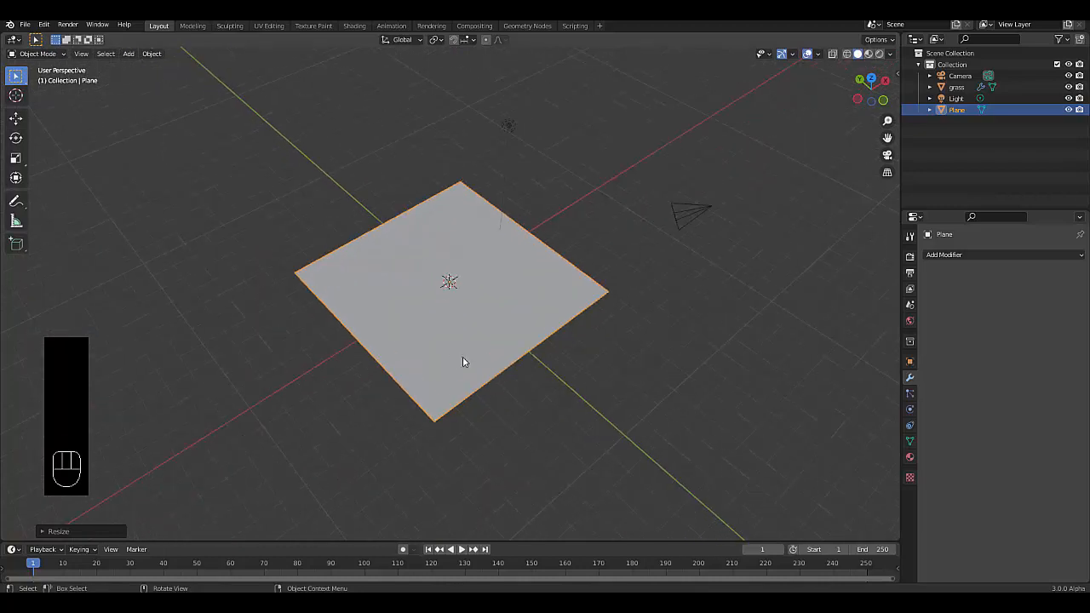
pyautogui.scroll(3, 421, 332)
pyautogui.moveTo(415, 317); pyautogui.dragTo(413, 295, button='middle')
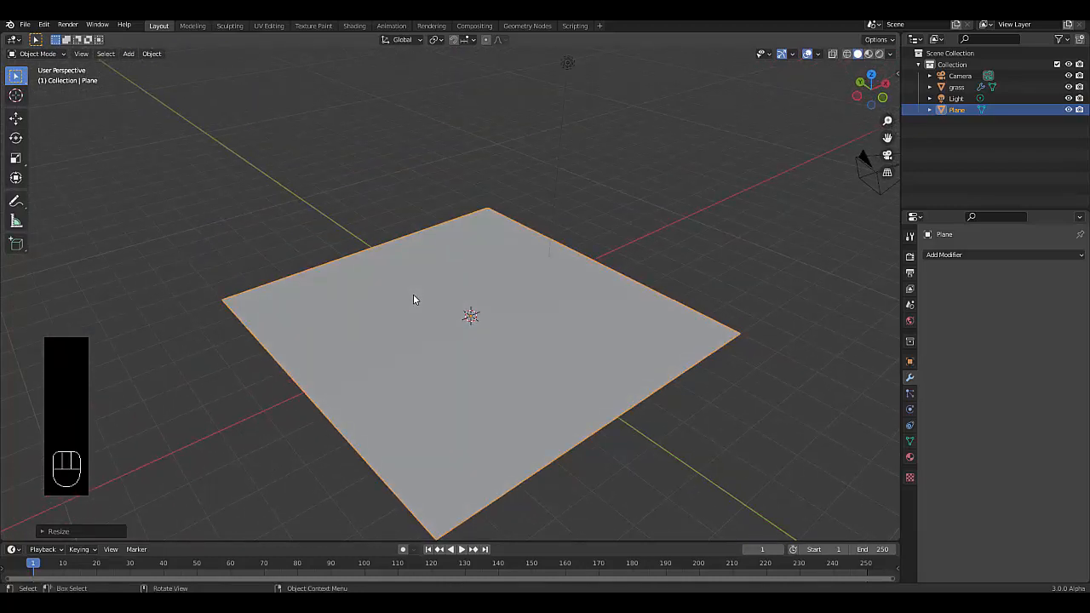
pyautogui.press('Tab')
pyautogui.press('3')
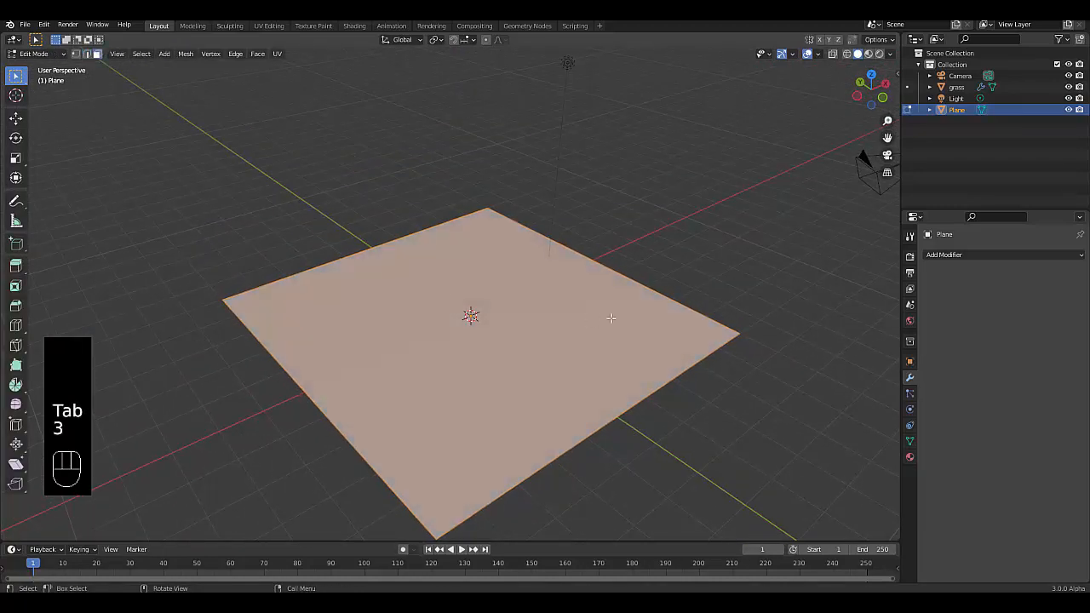
pyautogui.press('i')
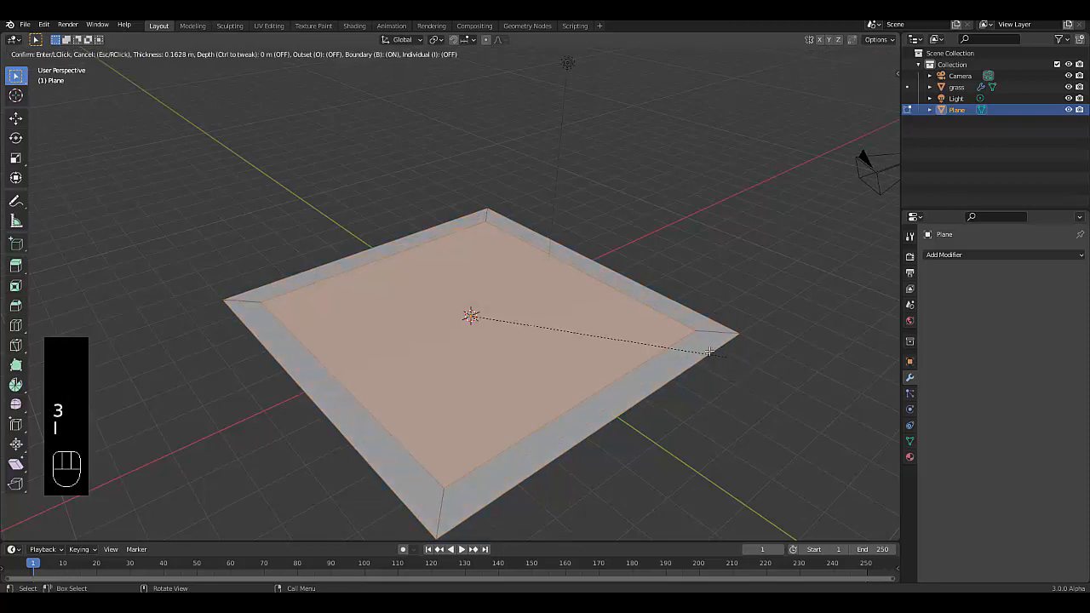
pyautogui.click(676, 347)
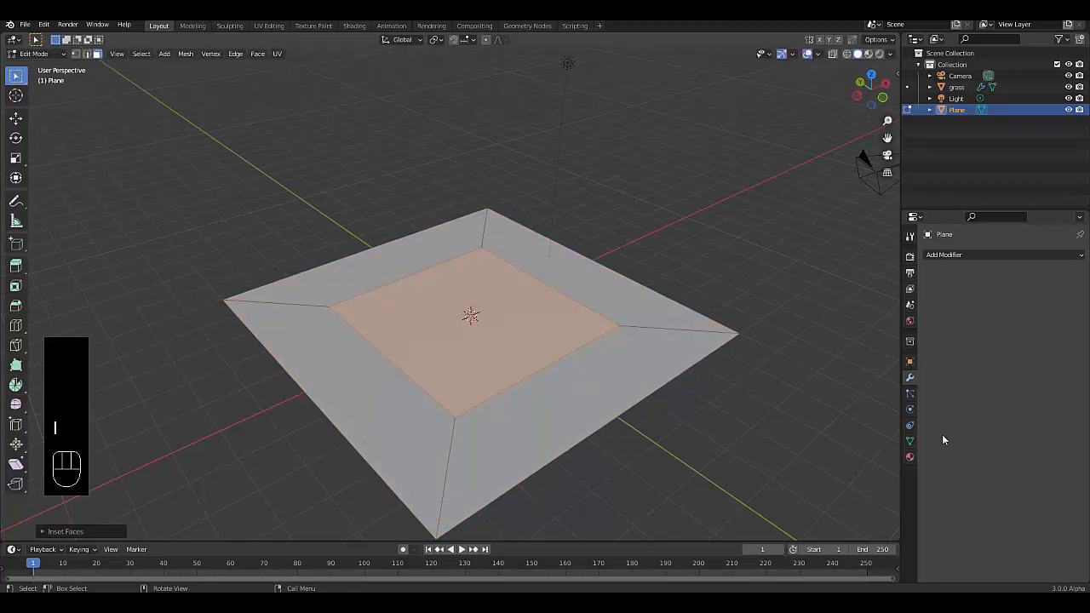
# Step: Create a vertex group named Grassier patch on the plane, assign the selected inner face to it, and return to Object Mode
pyautogui.click(909, 441)
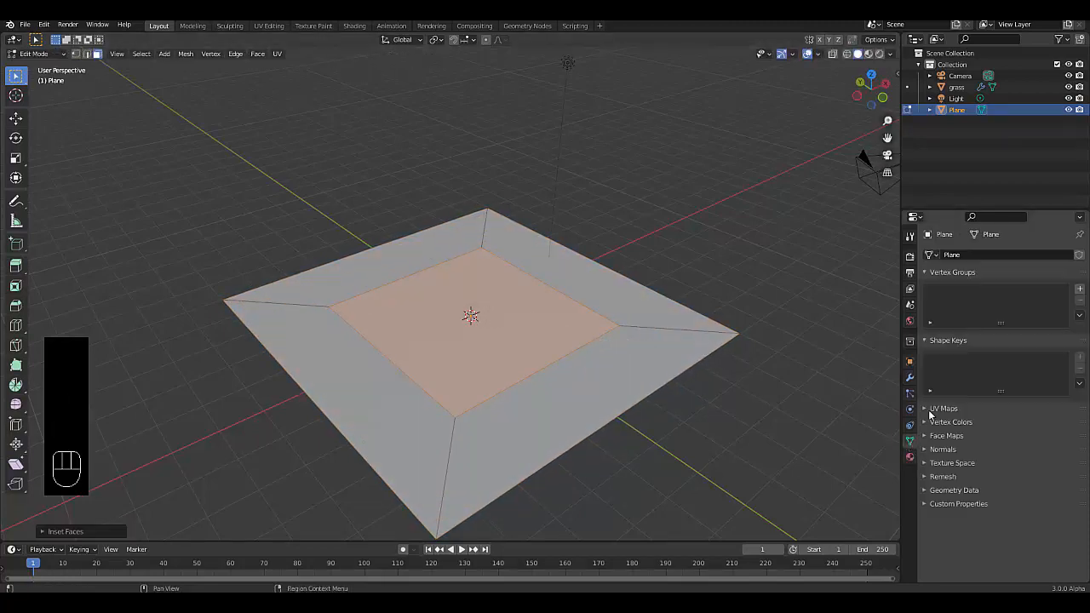
pyautogui.click(1079, 288)
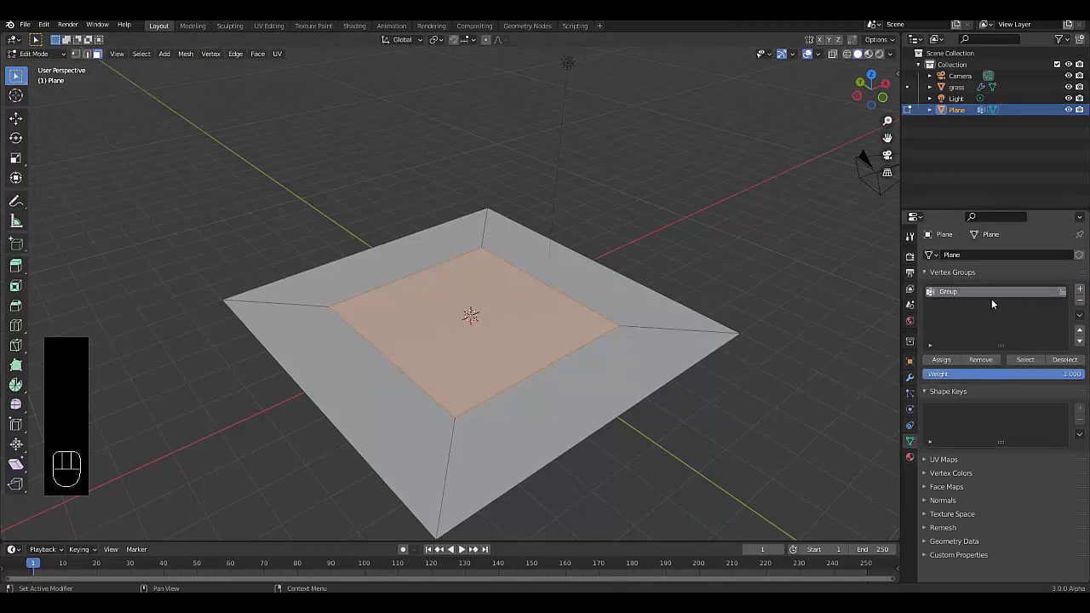
pyautogui.doubleClick(969, 293)
pyautogui.write('Grass patch')
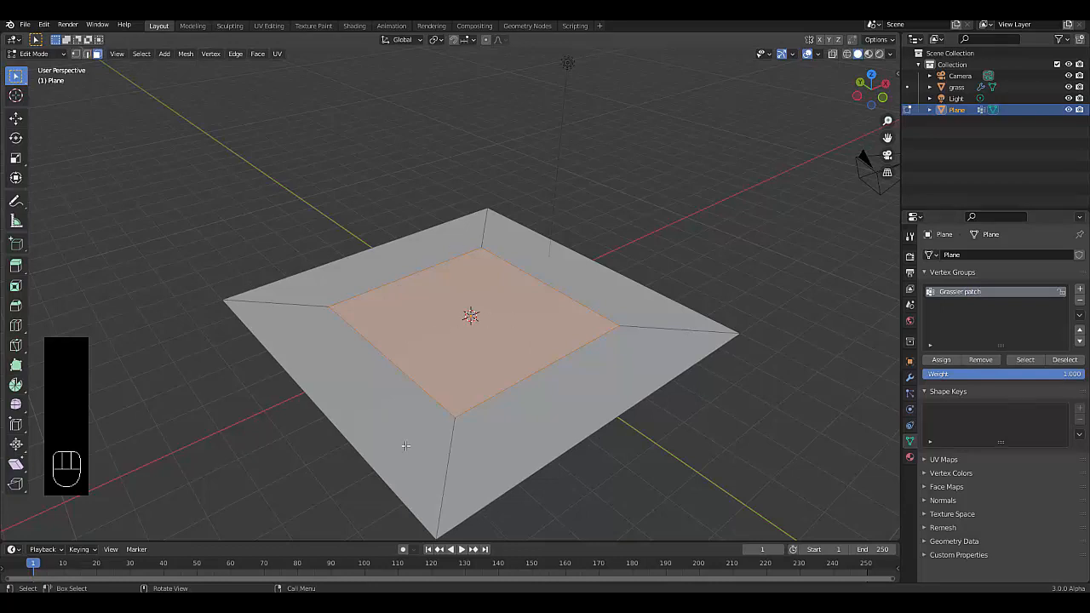
pyautogui.scroll(-4, 426, 315)
pyautogui.scroll(3, 451, 345)
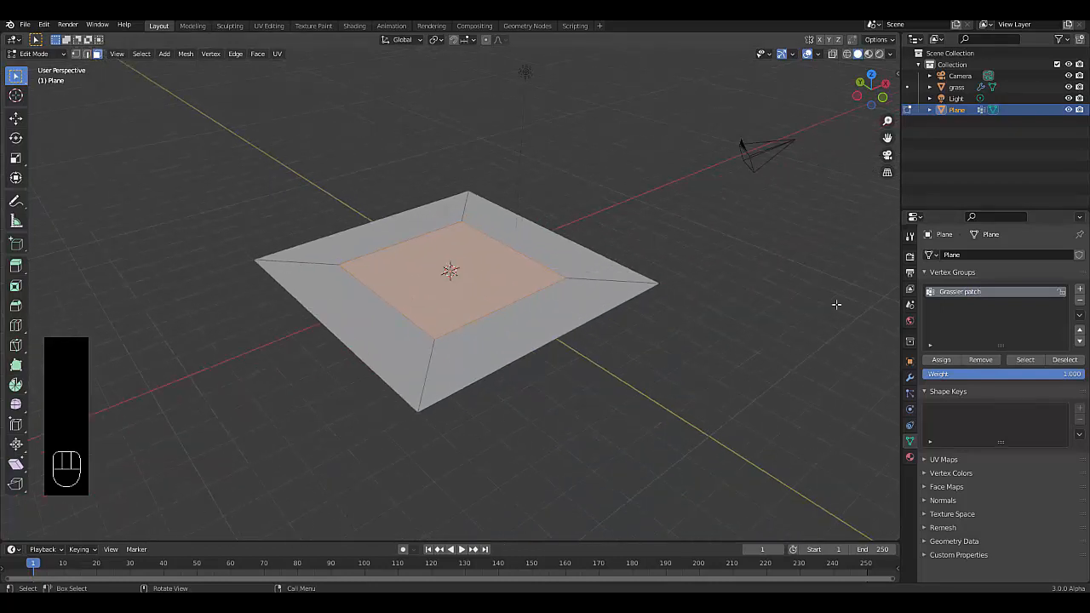
pyautogui.click(942, 362)
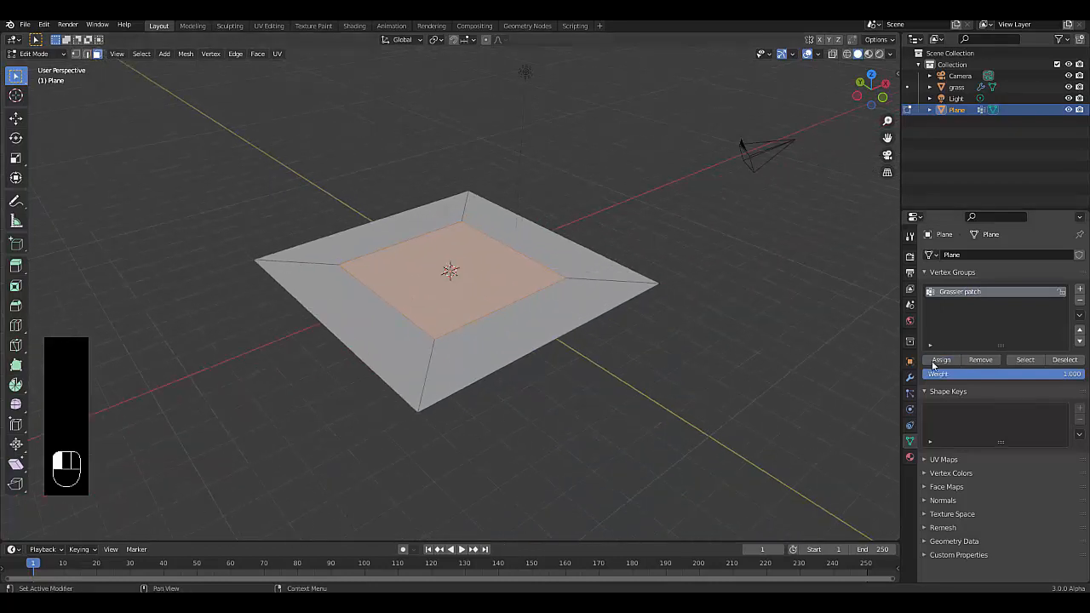
pyautogui.press('Tab')
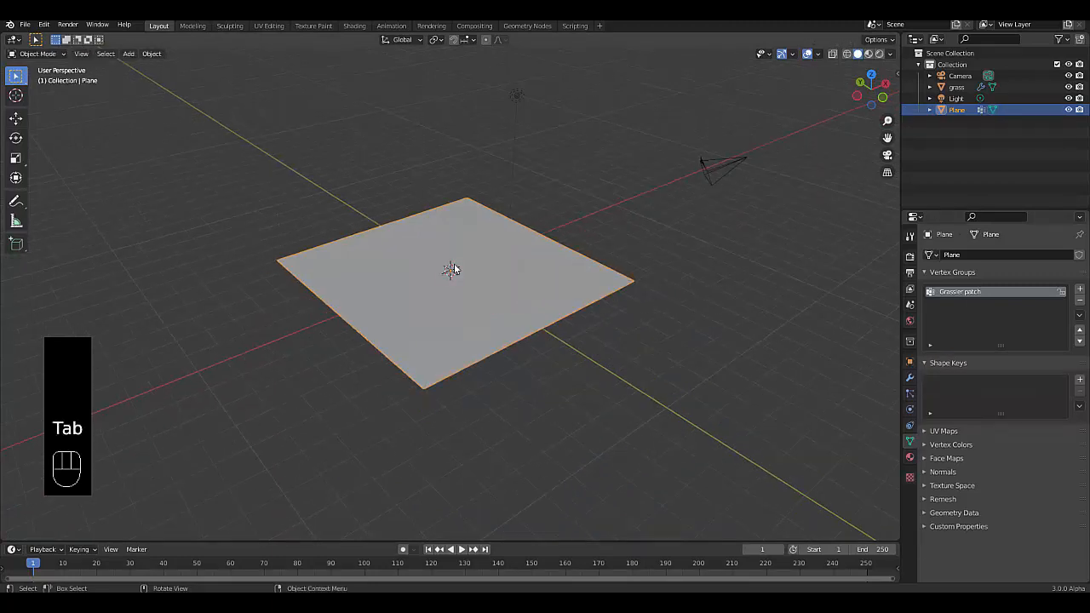
# Step: Add a cube mesh at the world origin in front view
pyautogui.moveTo(451, 267); pyautogui.dragTo(383, 164, button='middle')
pyautogui.press('KP_1')
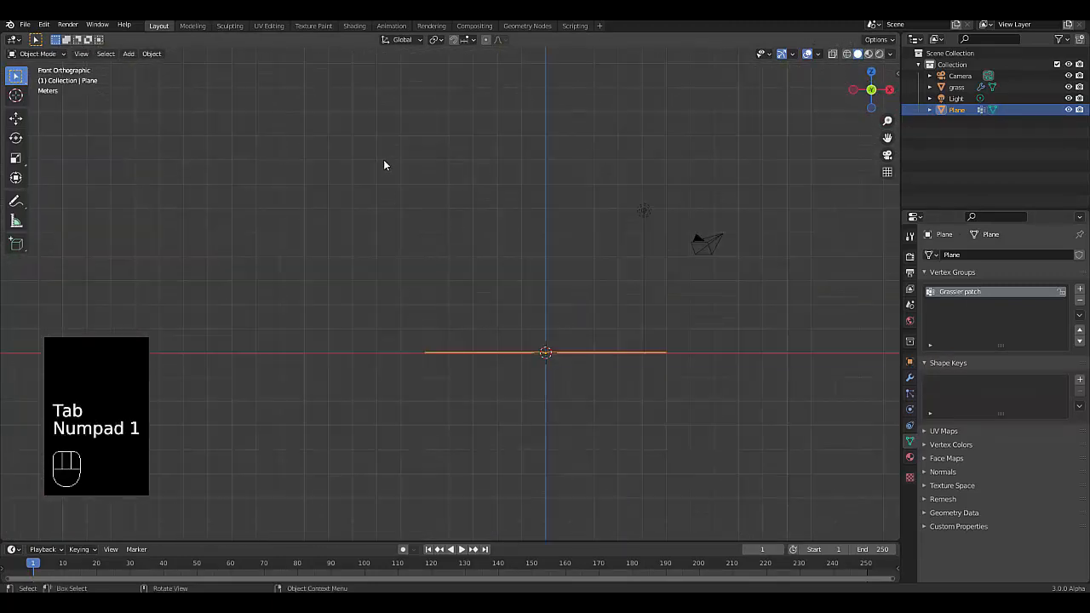
pyautogui.scroll(4, 568, 322)
pyautogui.hotkey('shift', 'a')
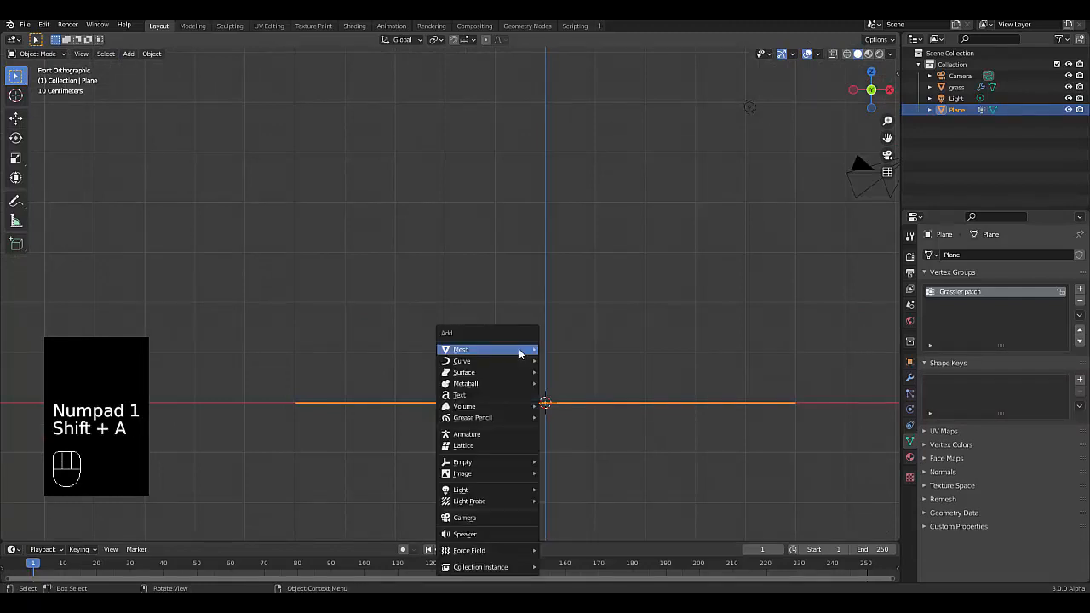
pyautogui.moveTo(519, 350)
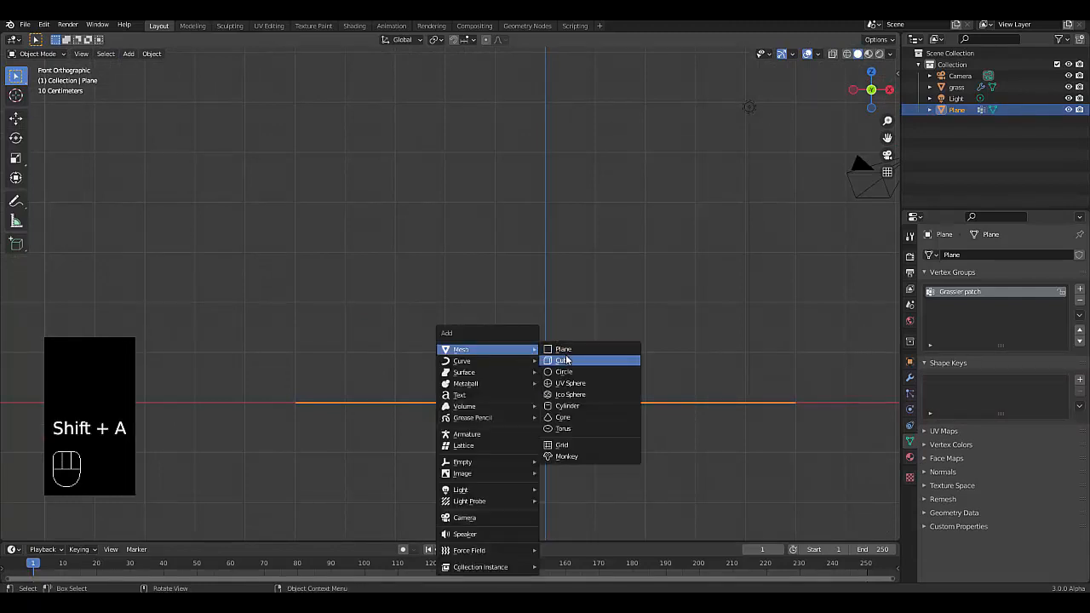
pyautogui.click(566, 360)
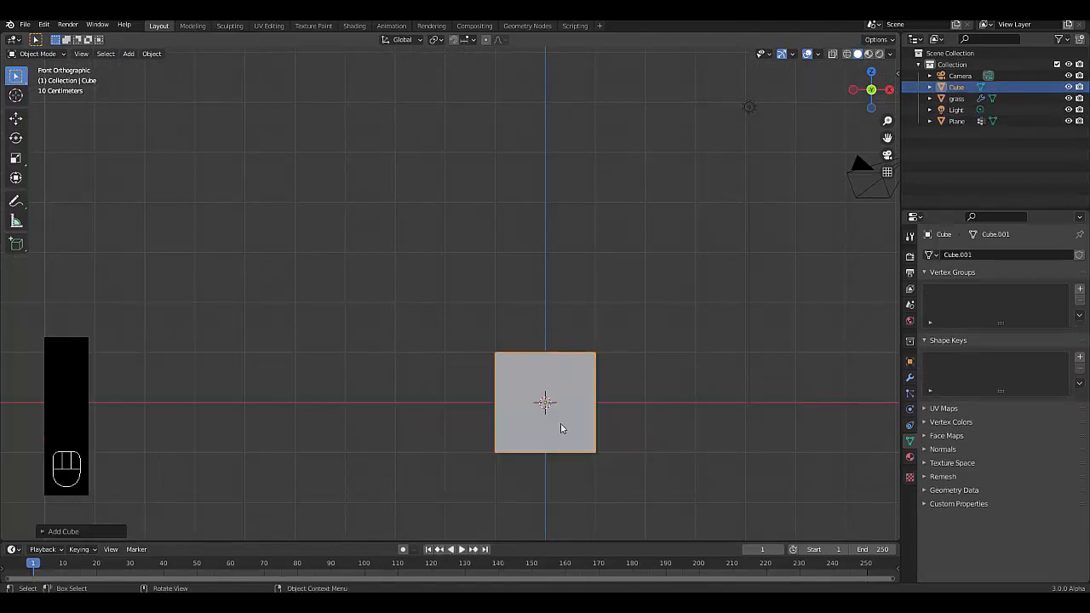
# Step: Merge all of the new cube's vertices into a single point at its centre and return to Object Mode
pyautogui.press('Tab')
pyautogui.press('1')
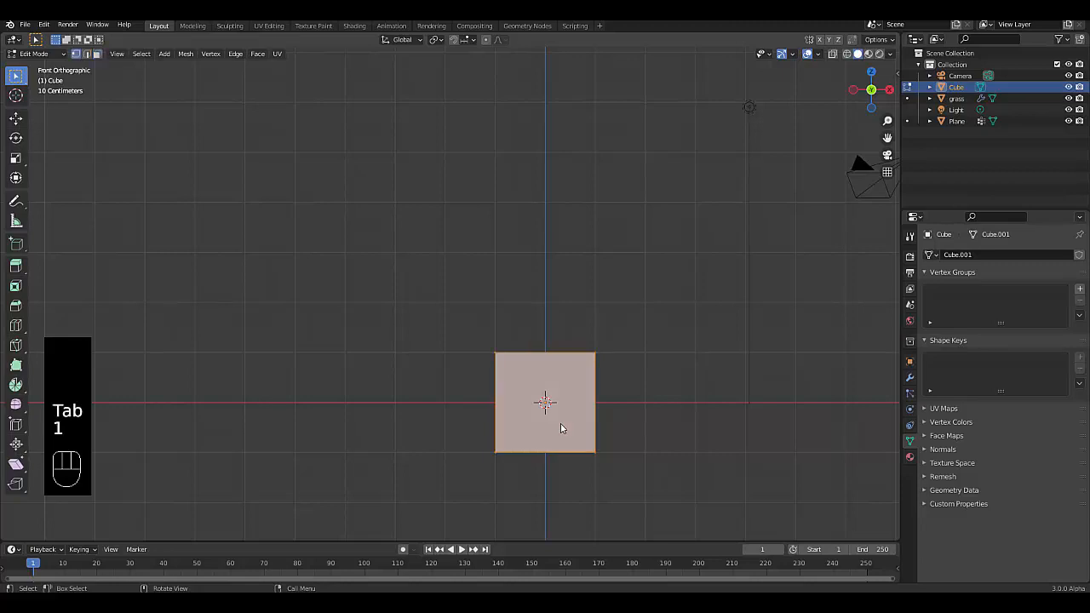
pyautogui.rightClick(398, 341)
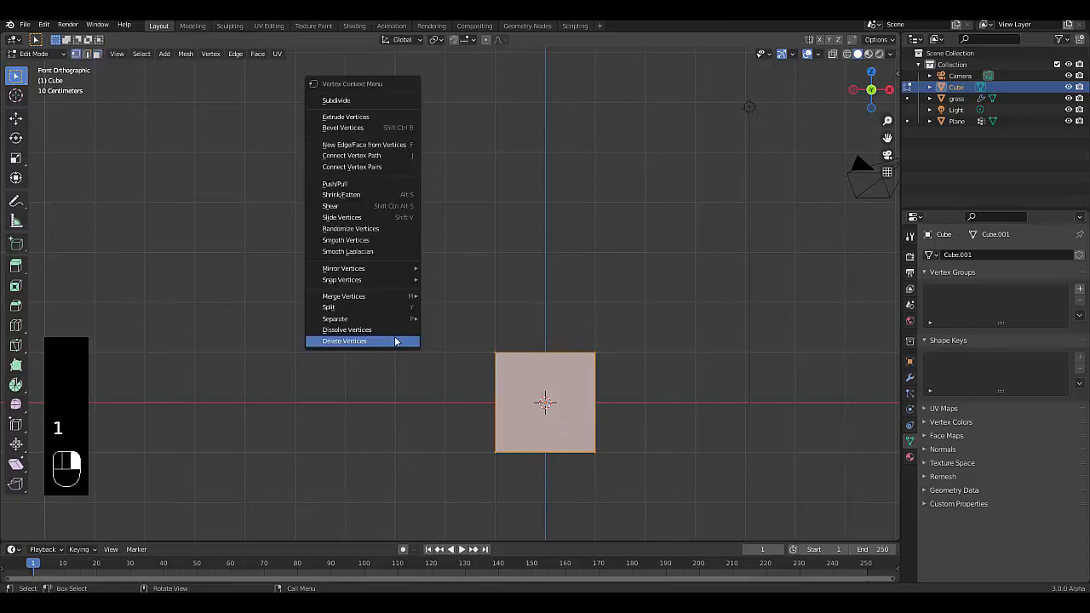
pyautogui.moveTo(372, 298)
pyautogui.click(447, 296)
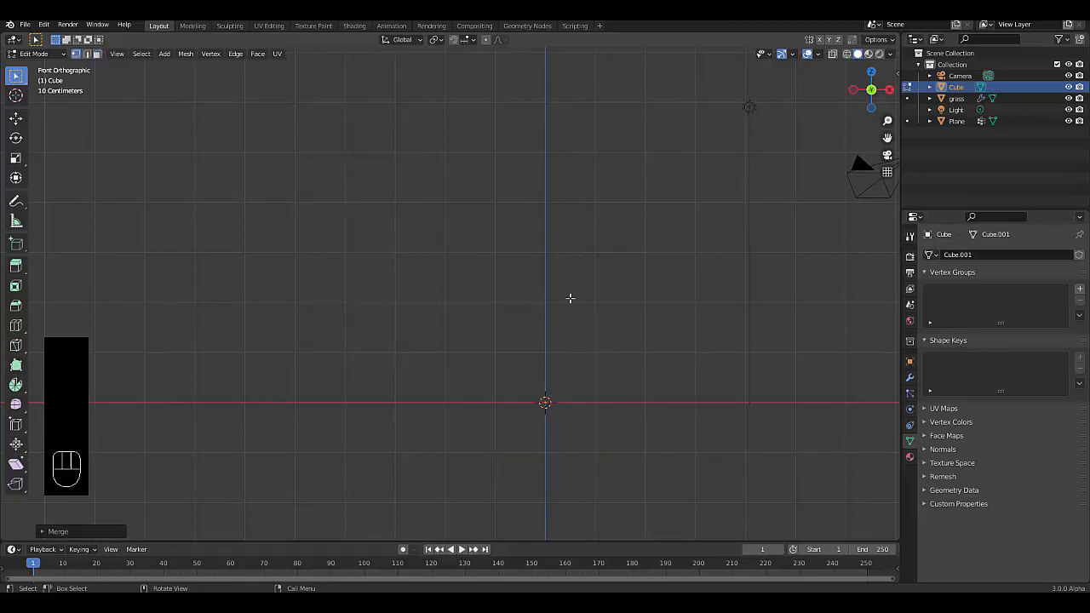
pyautogui.press('Tab')
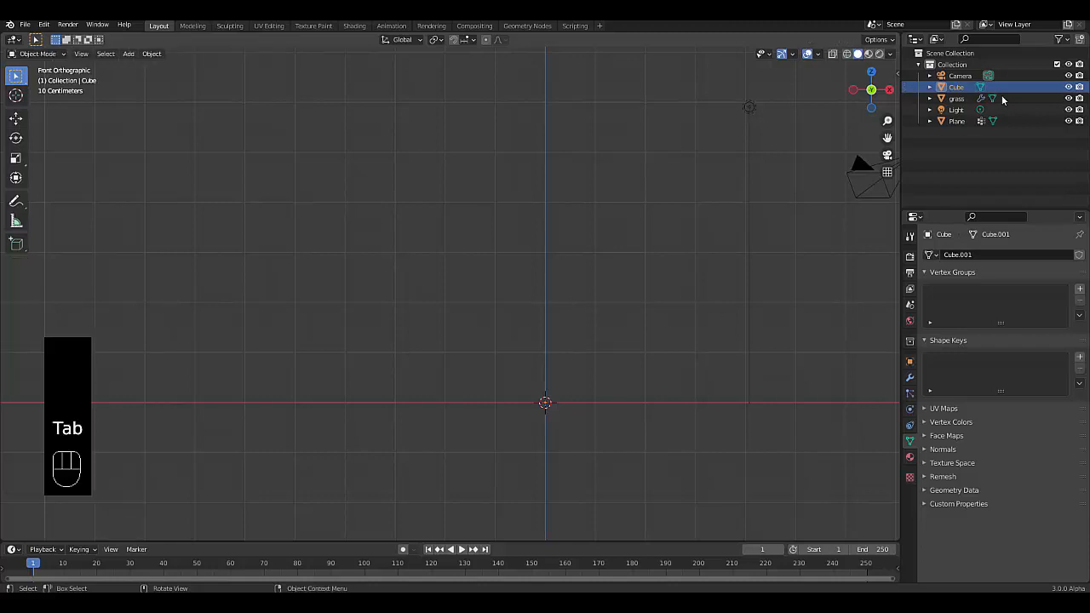
# Step: Rename the Cube object as Geonode
pyautogui.click(957, 87)
pyautogui.write('Ge')
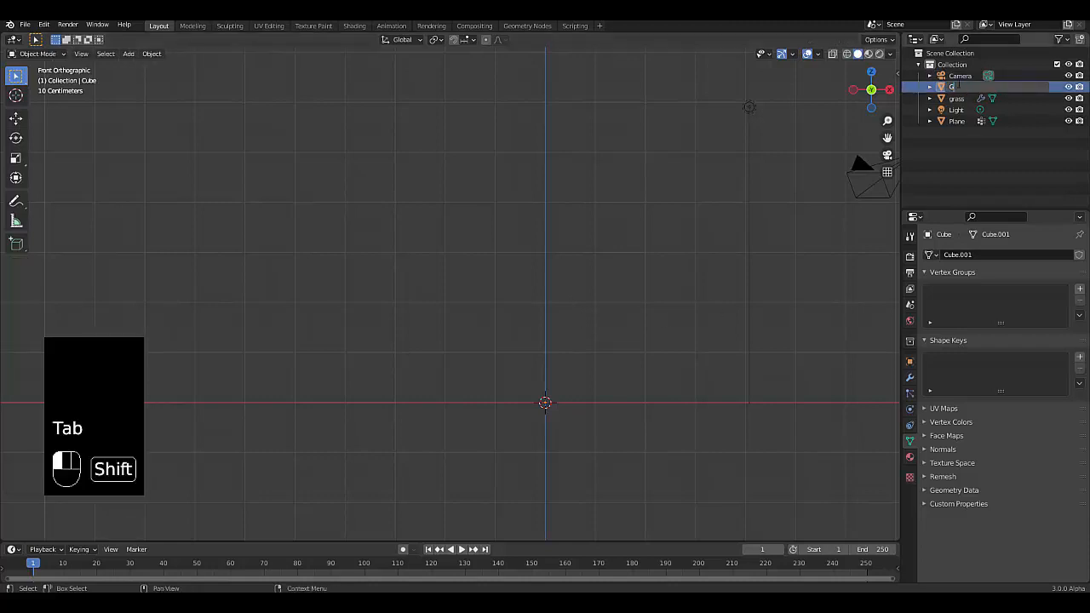
pyautogui.write('onode')
pyautogui.press('Return')
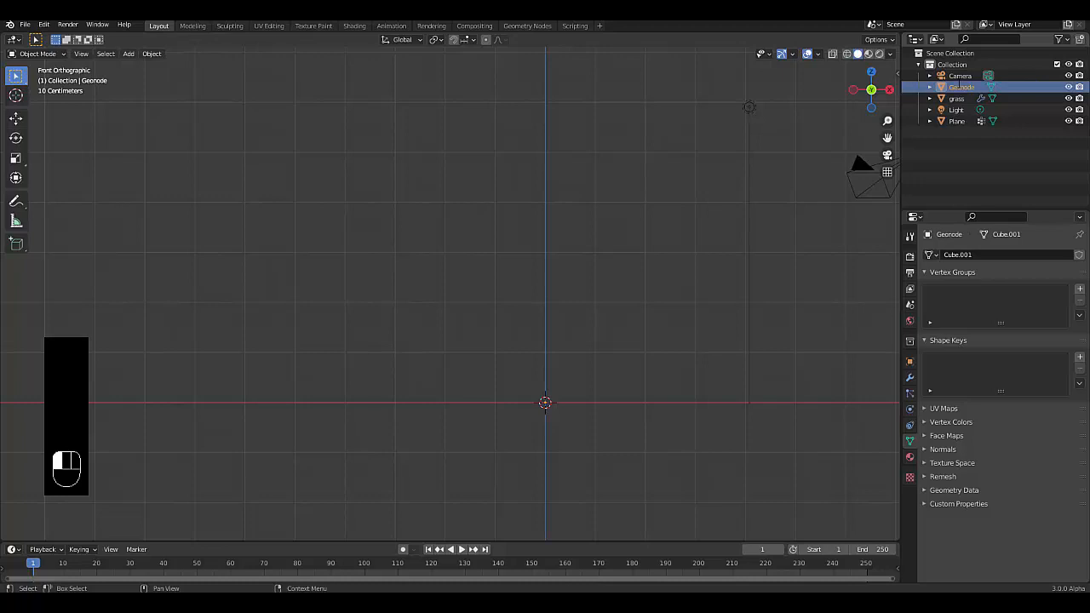
# Step: Rename the Plane object as ground and deselect it
pyautogui.doubleClick(956, 121)
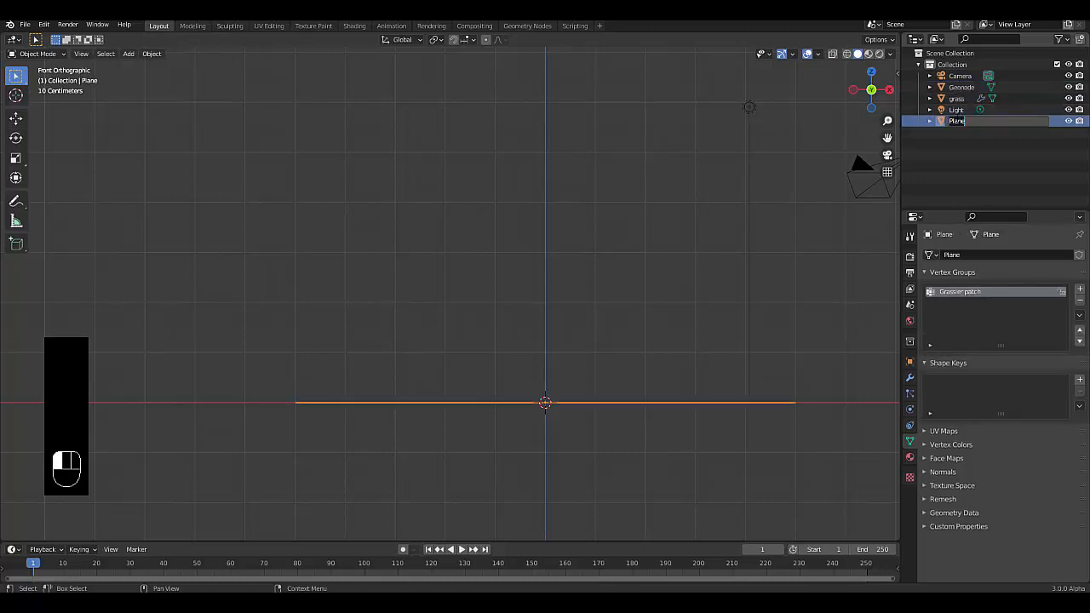
pyautogui.write('ground')
pyautogui.press('Return')
pyautogui.click(388, 420)
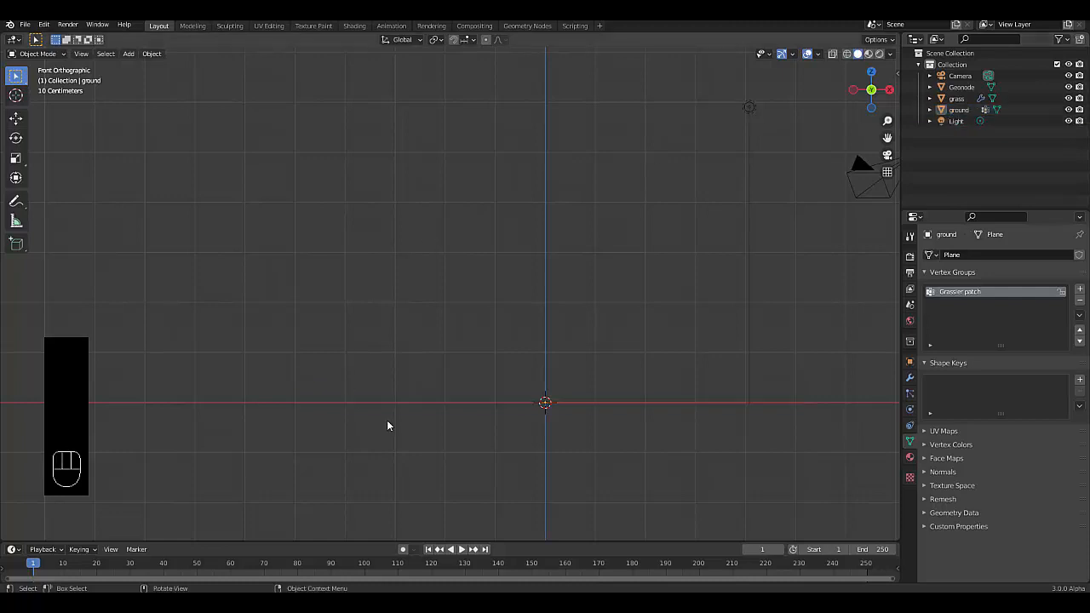
# Step: Enlarge the timeline area to fill most of the window height and switch it to the Geometry Node Editor
pyautogui.moveTo(362, 540); pyautogui.dragTo(395, 178)
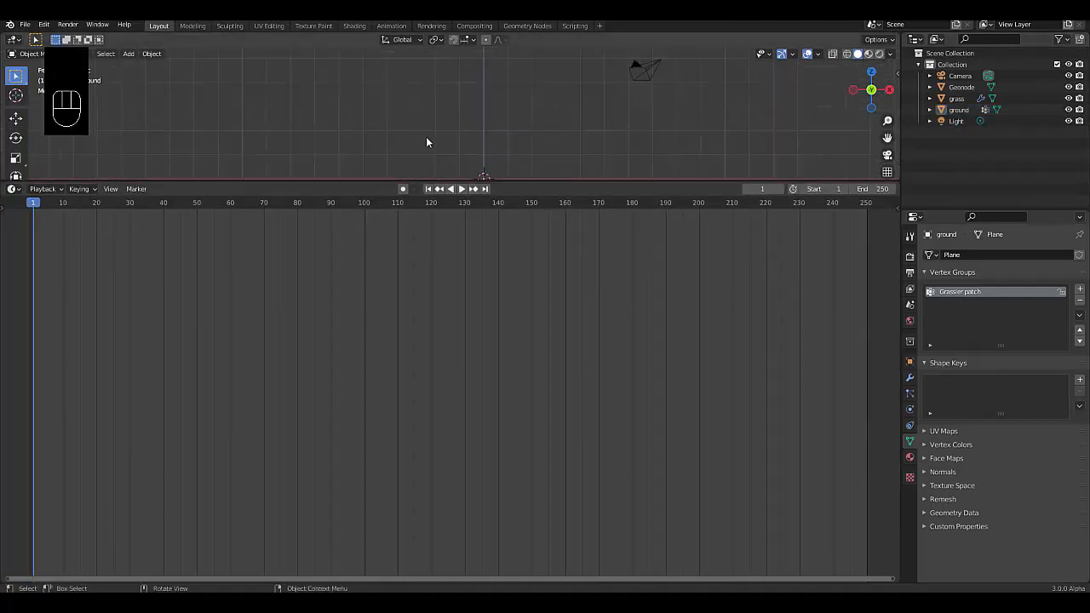
pyautogui.press('KP_7')
pyautogui.scroll(-5, 427, 138)
pyautogui.scroll(3, 458, 56)
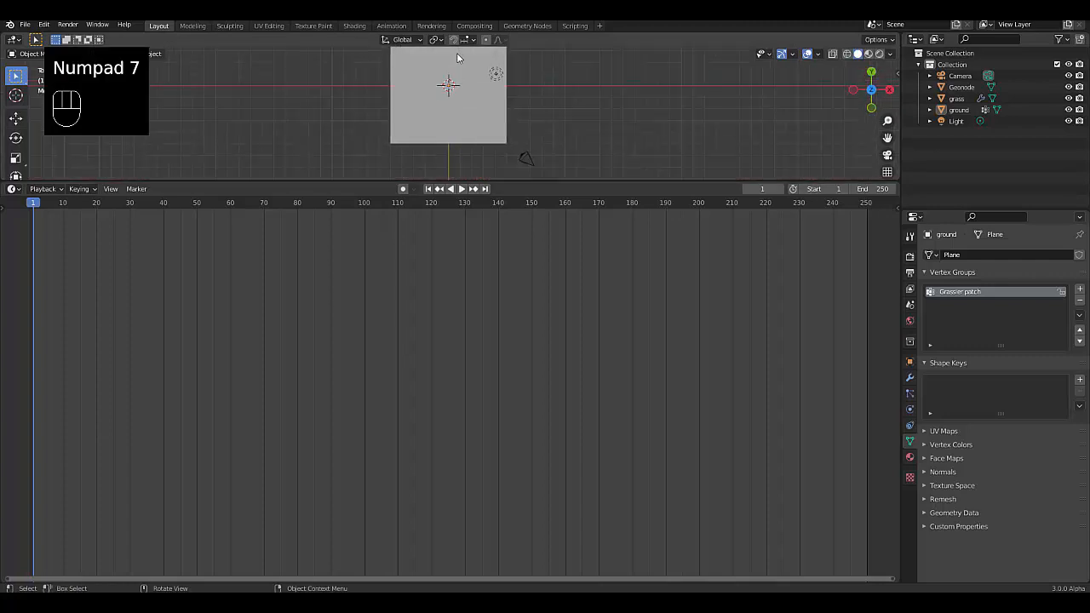
pyautogui.scroll(-3, 445, 103)
pyautogui.moveTo(443, 89)
pyautogui.mouseDown(button='middle')
pyautogui.moveTo(410, 155)
pyautogui.moveTo(466, 156)
pyautogui.moveTo(453, 105)
pyautogui.mouseUp(button='middle')
pyautogui.scroll(2, 474, 134)
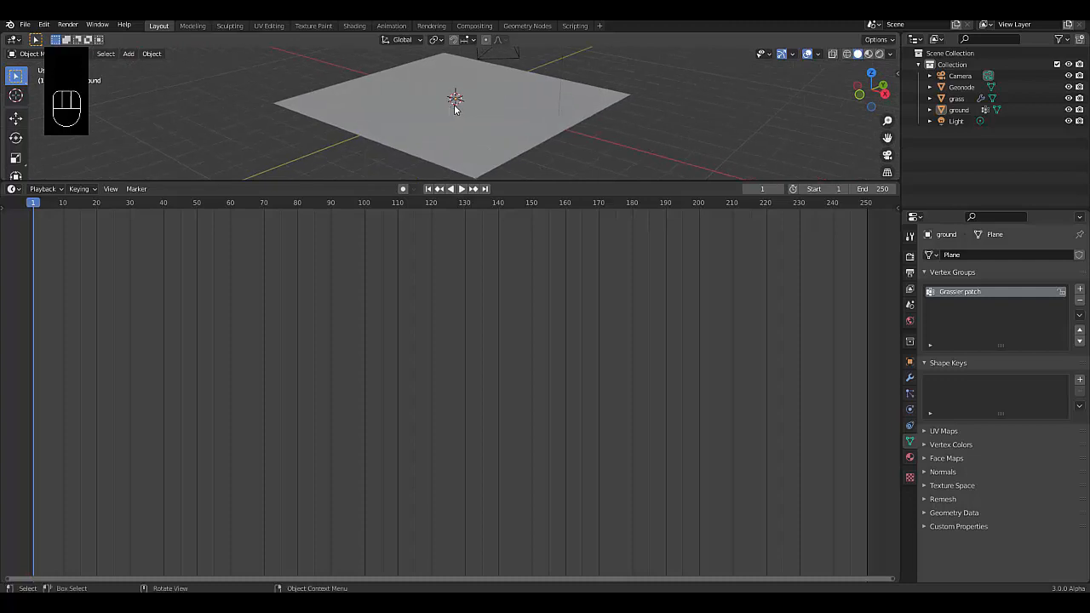
pyautogui.click(12, 189)
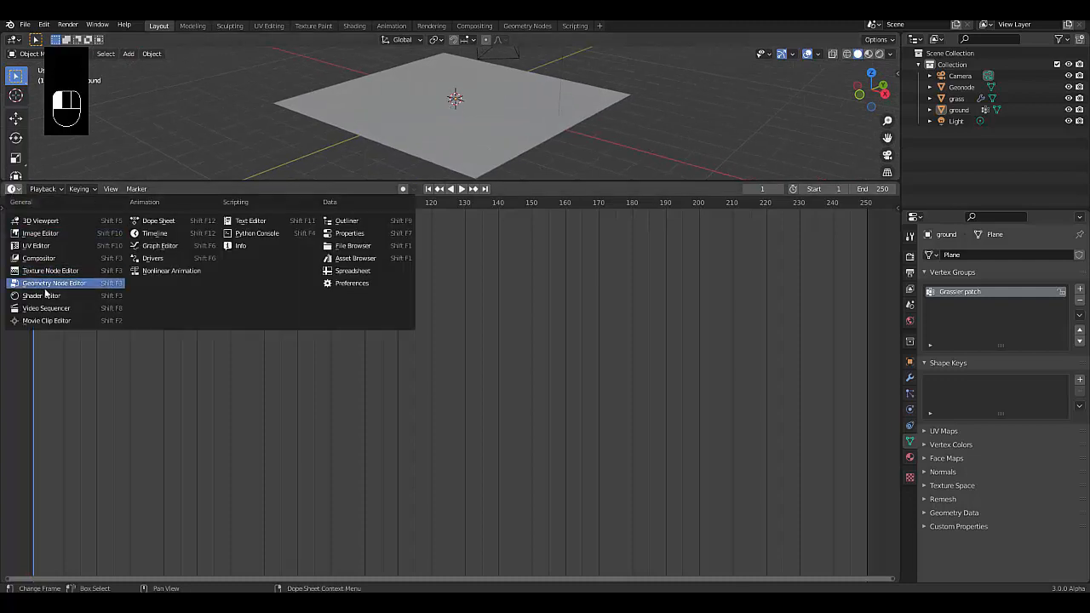
pyautogui.click(45, 285)
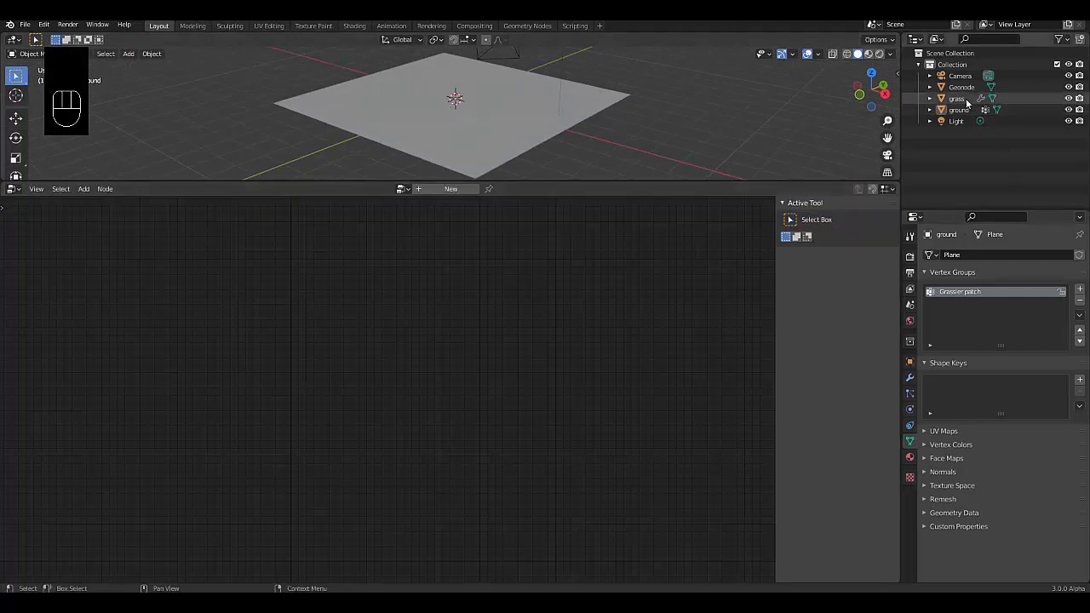
# Step: Create a new geometry node tree on the Geonode object and delete its Group Input node
pyautogui.click(962, 87)
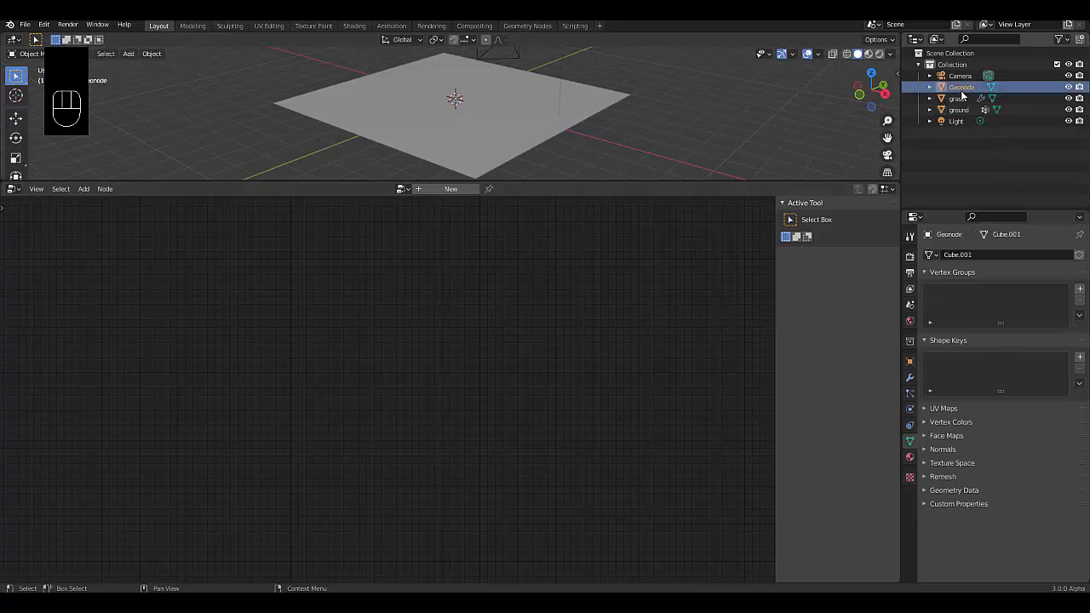
pyautogui.click(450, 189)
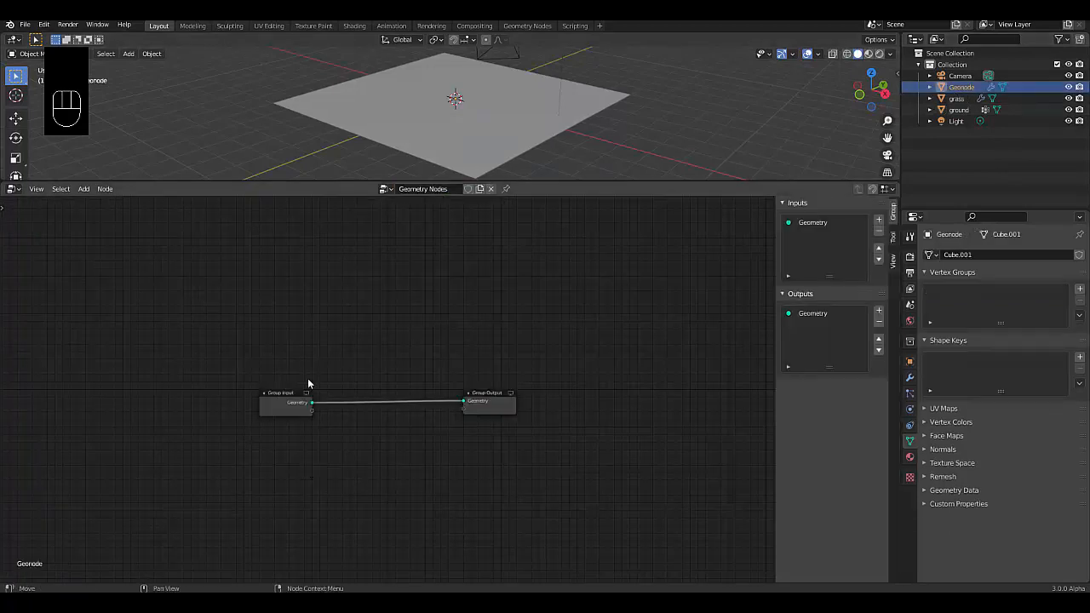
pyautogui.scroll(3, 302, 399)
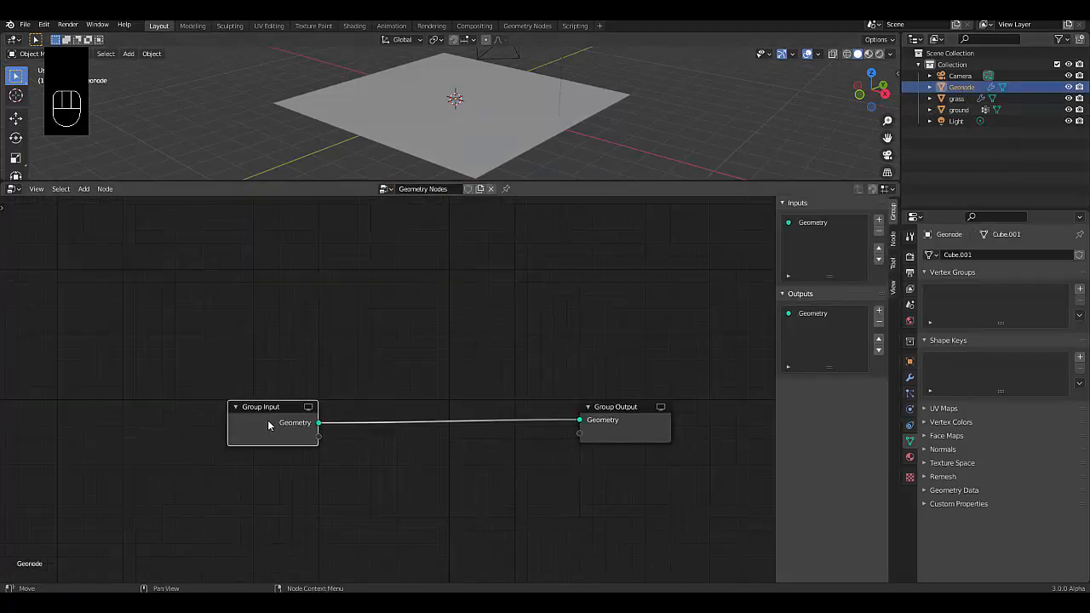
pyautogui.press('x')
# Step: Add an Object Info node and connect its Geometry output to the Group Output's Geometry input
pyautogui.hotkey('shift', 'a')
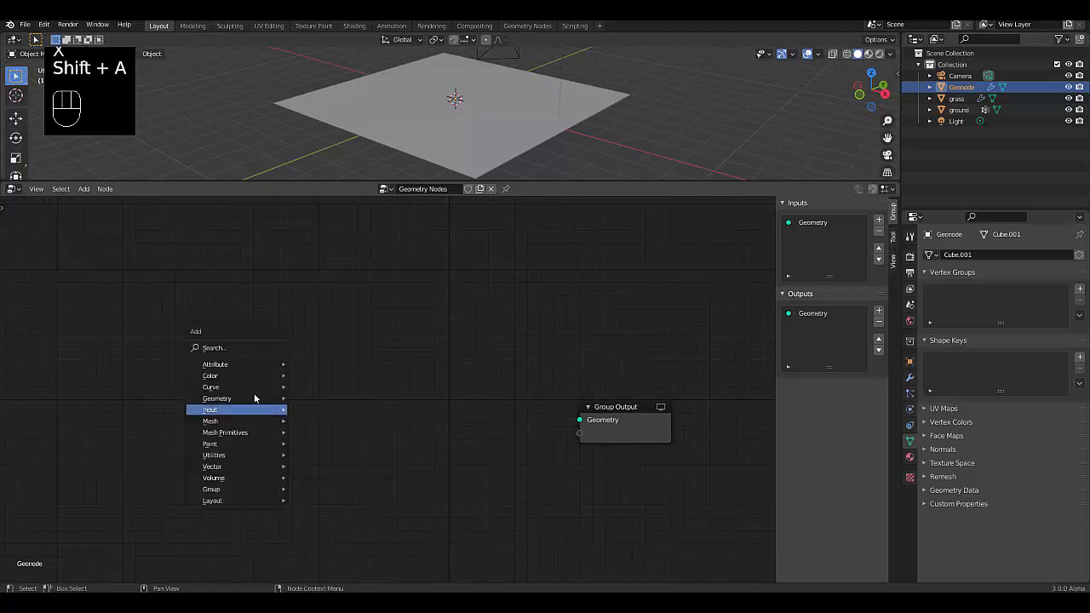
pyautogui.moveTo(245, 409)
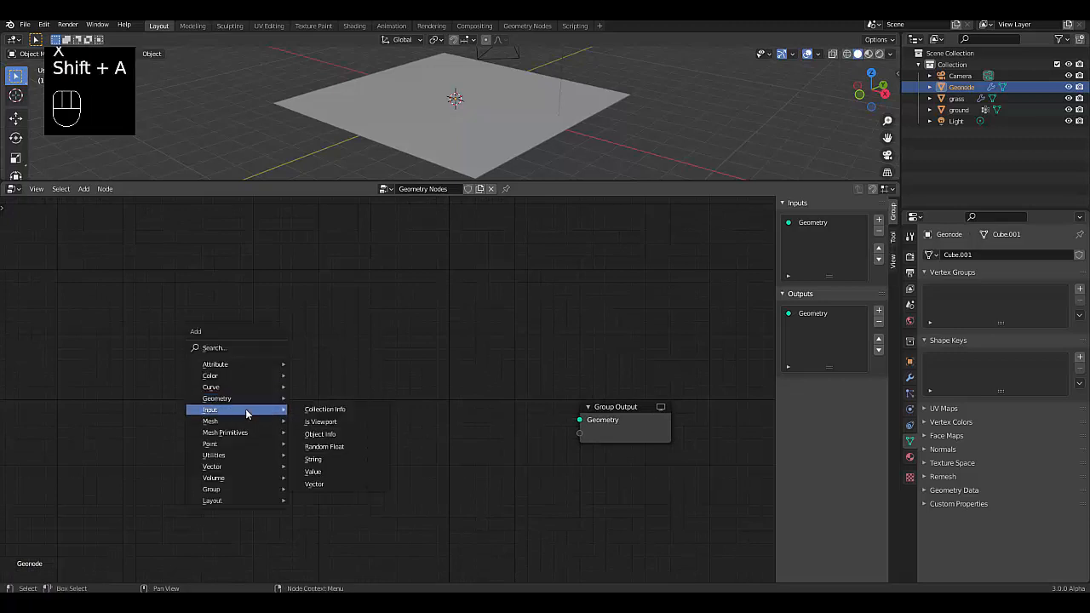
pyautogui.click(320, 435)
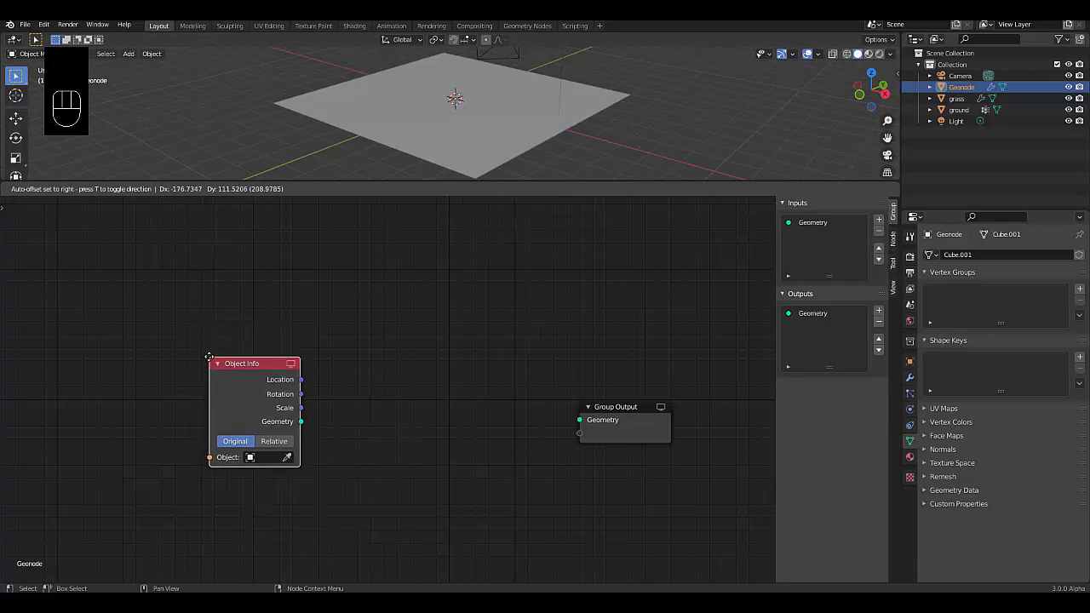
pyautogui.click(208, 357)
pyautogui.moveTo(307, 426); pyautogui.dragTo(581, 423)
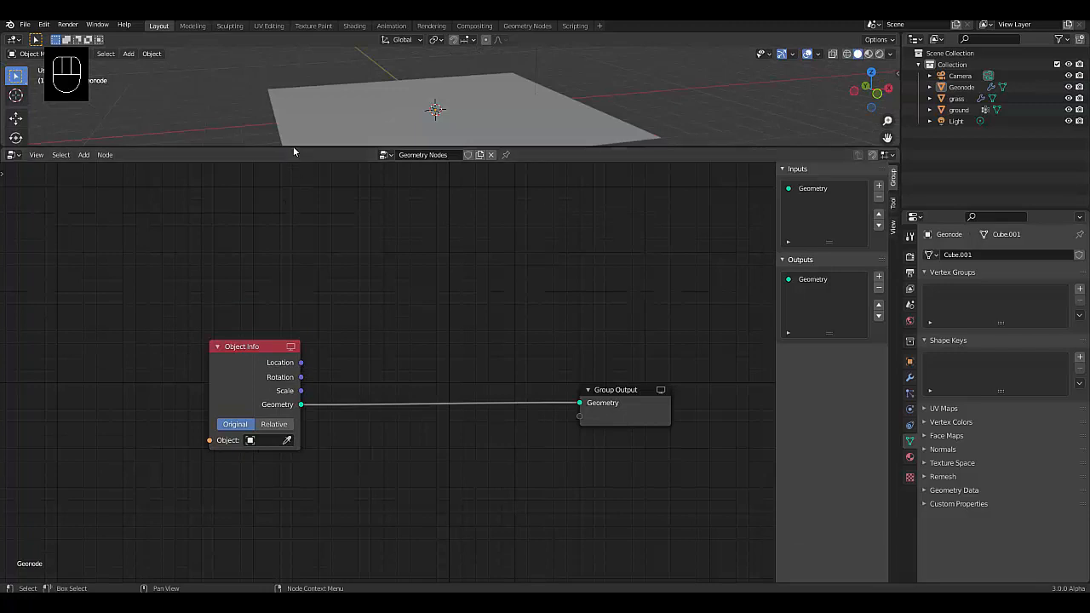
# Step: Give the 3D viewport more height and set the Object Info node's object to ground
pyautogui.moveTo(292, 149); pyautogui.dragTo(294, 231)
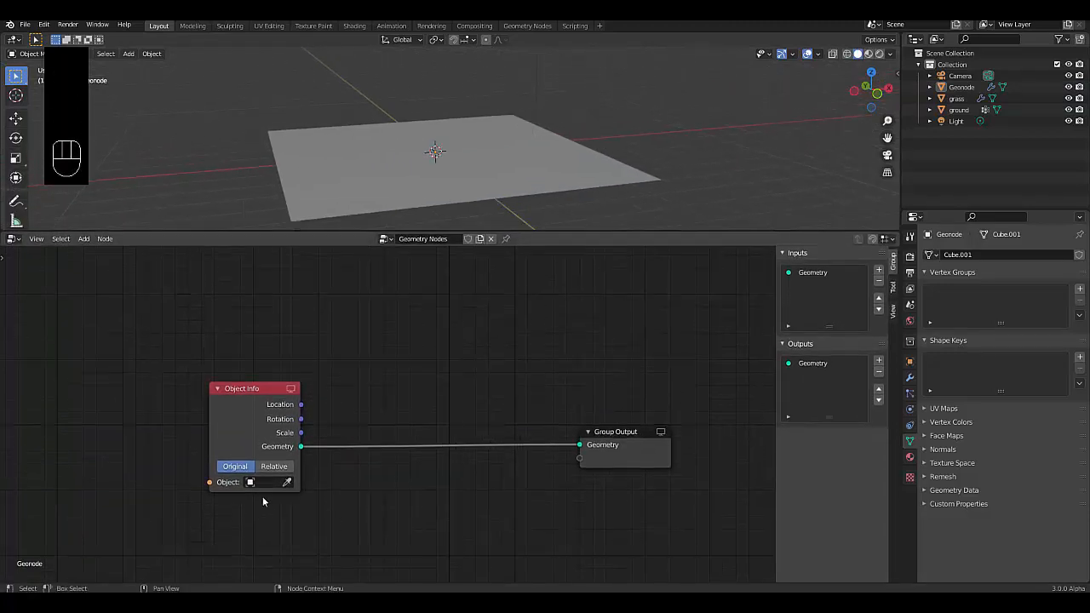
pyautogui.click(262, 482)
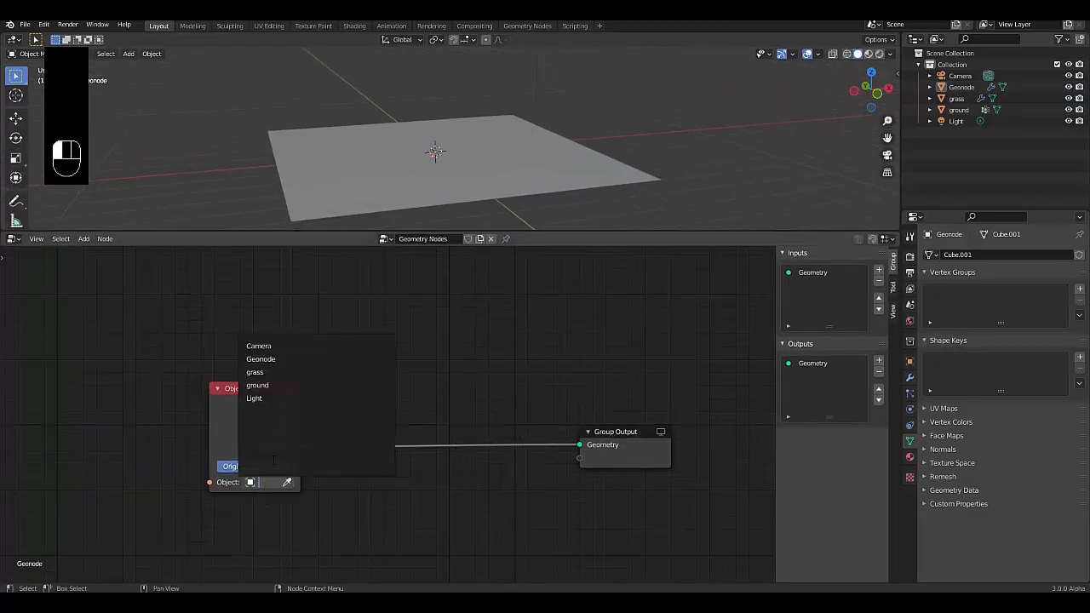
pyautogui.click(281, 385)
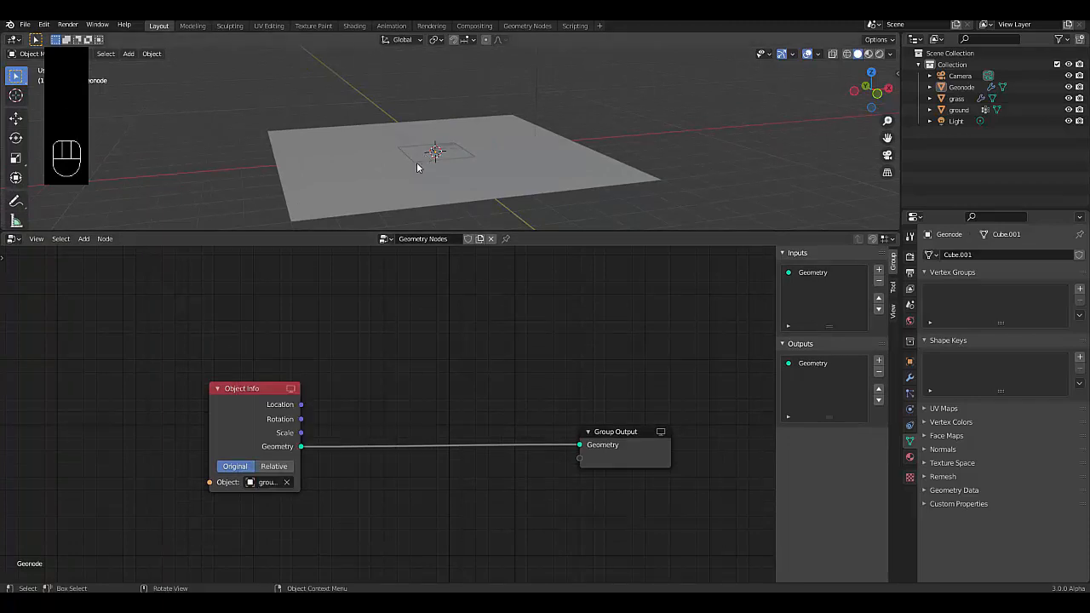
# Step: Apply the object transform of the ground plane so its scale is baked into the mesh
pyautogui.click(374, 191)
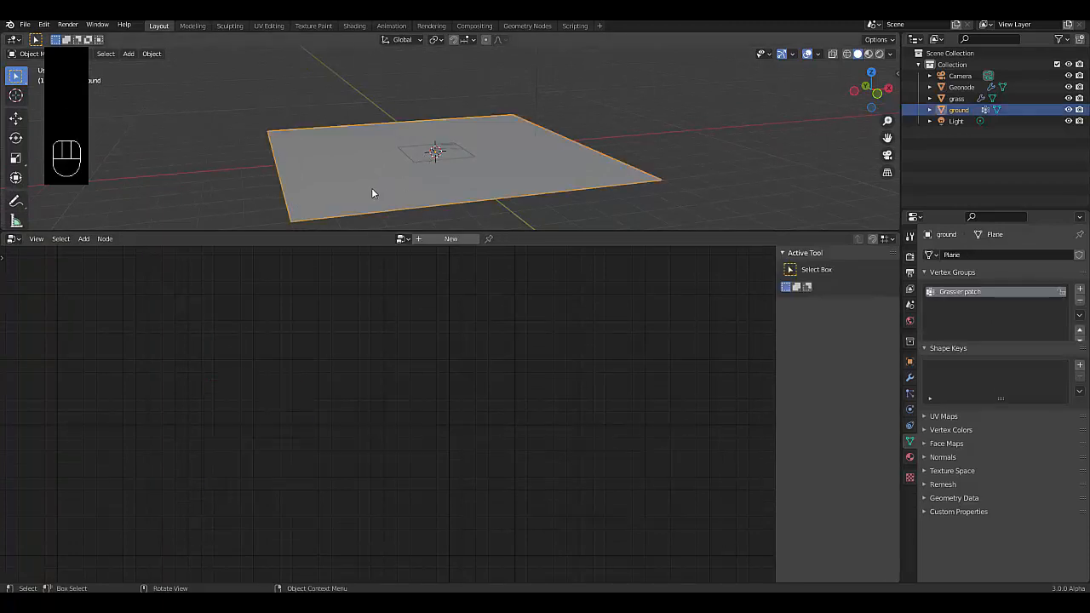
pyautogui.hotkey('ctrl', 'a')
pyautogui.click(241, 155)
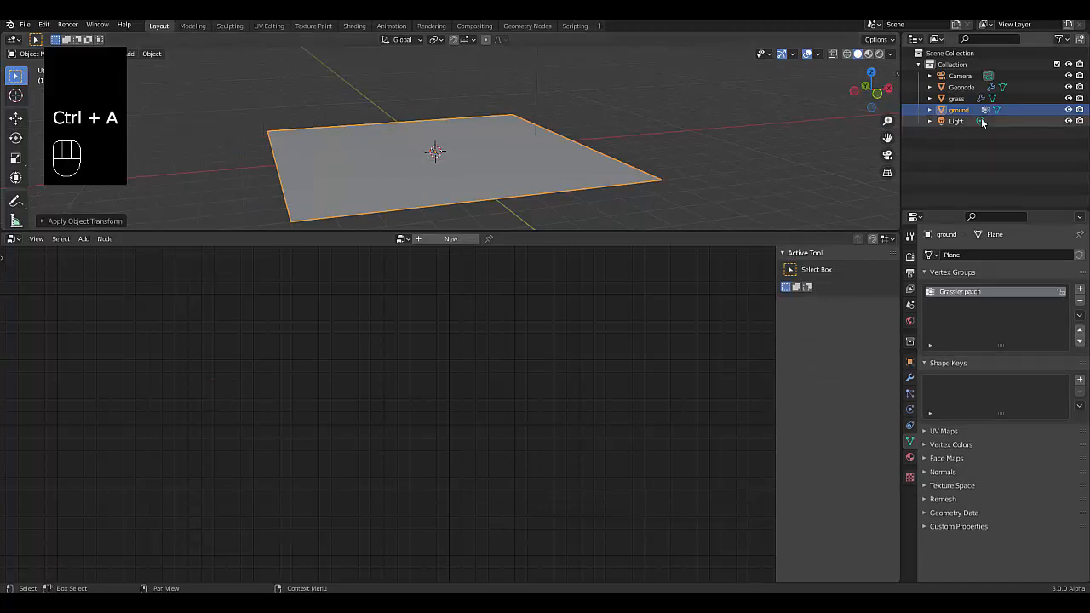
# Step: Insert a Point Distribute node between Object Info and Group Output in the Geonode object's node tree
pyautogui.click(960, 87)
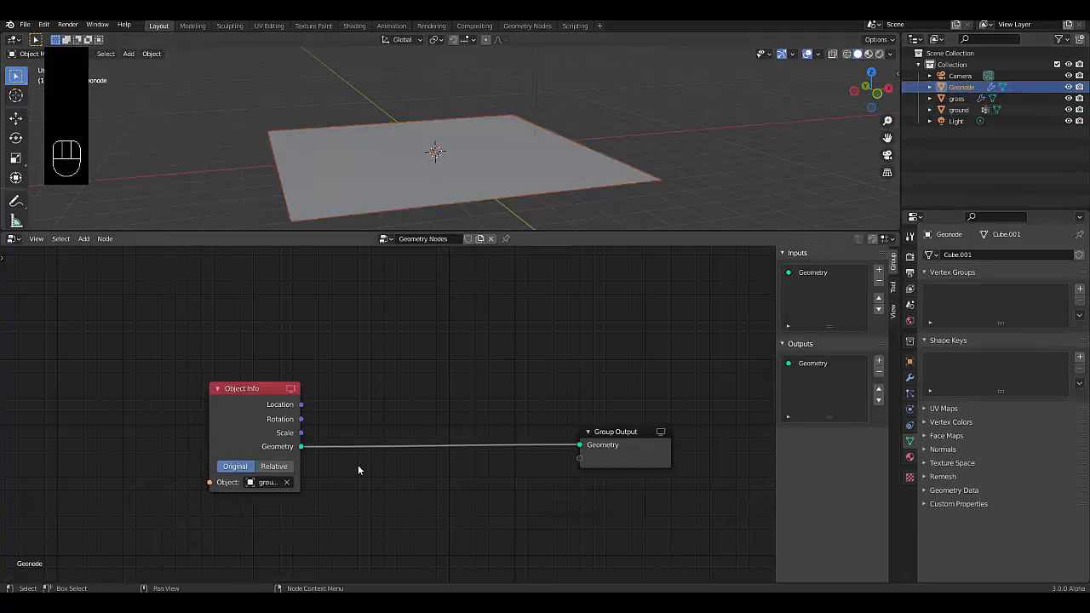
pyautogui.hotkey('shift', 'a')
pyautogui.moveTo(358, 464)
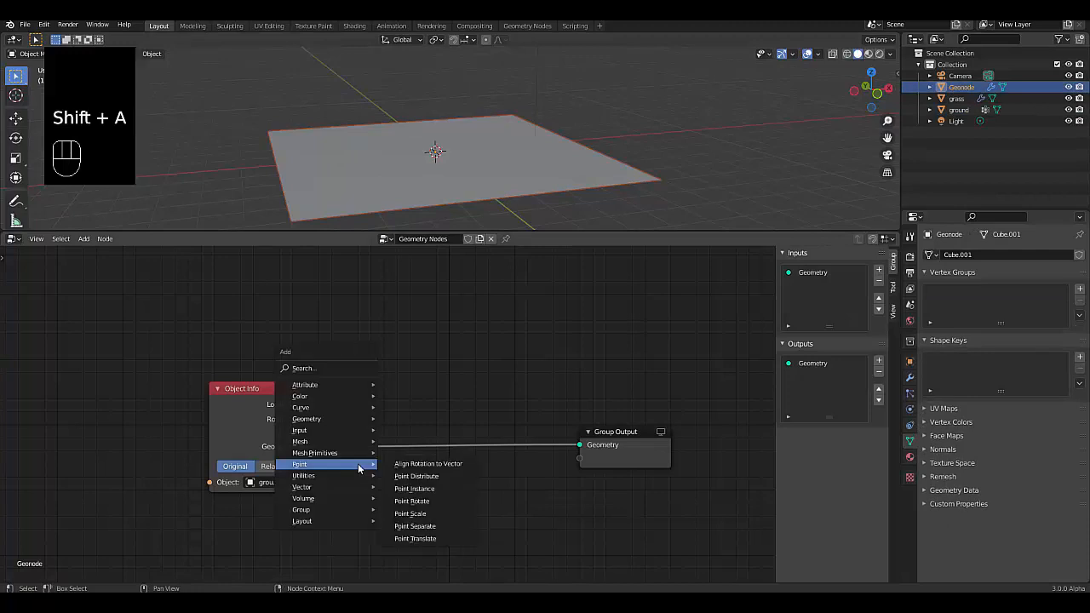
pyautogui.click(416, 476)
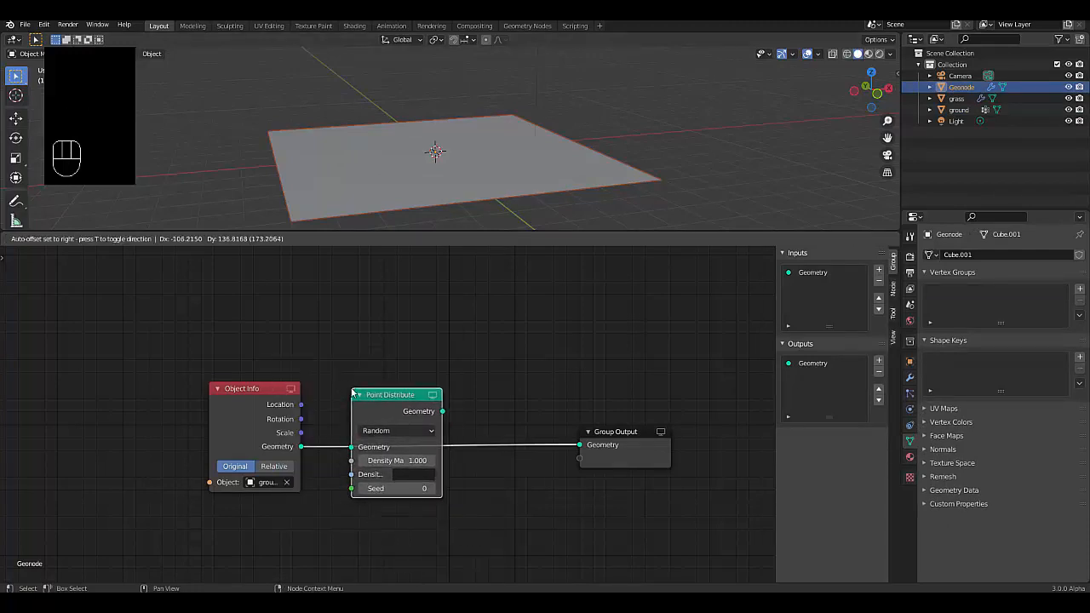
pyautogui.click(355, 393)
# Step: Insert a Point Instance node between Point Distribute and Group Output and set its object to grass
pyautogui.hotkey('shift', 'a')
pyautogui.moveTo(510, 464)
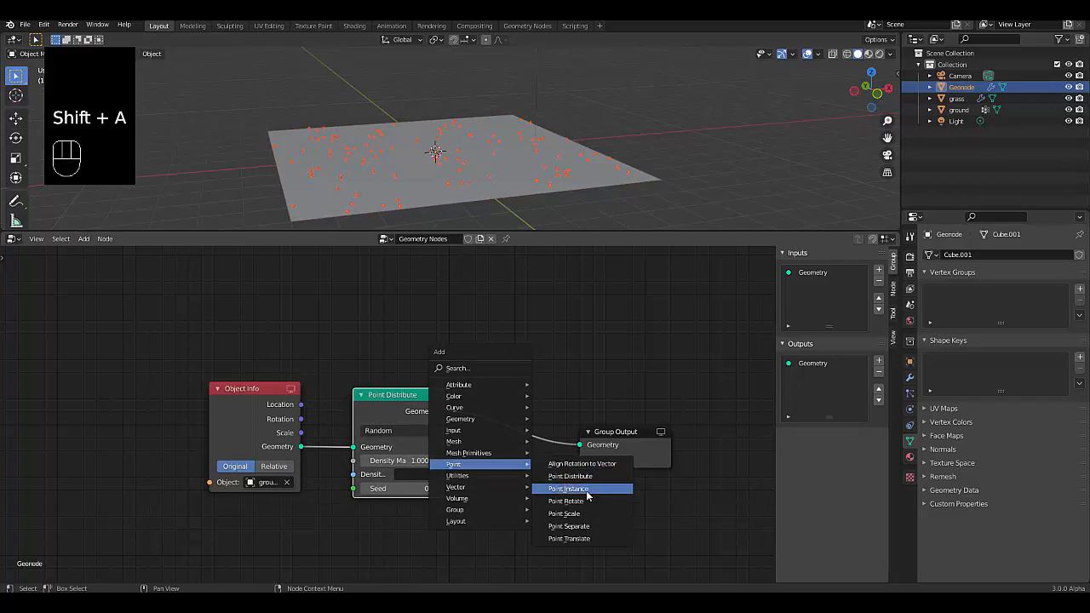
pyautogui.click(573, 489)
pyautogui.click(494, 388)
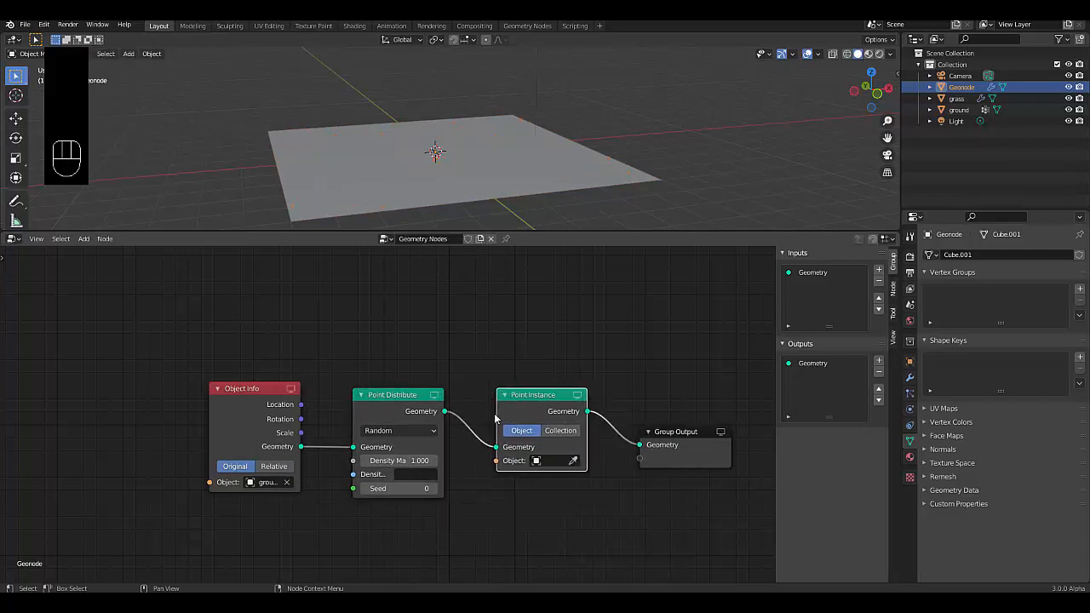
pyautogui.click(558, 461)
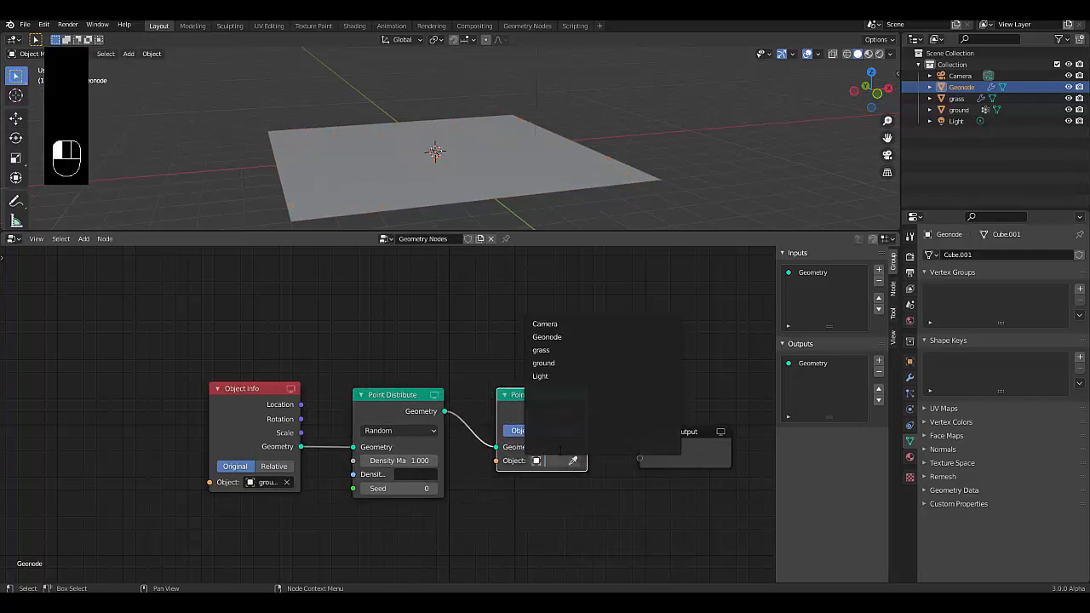
pyautogui.click(545, 350)
pyautogui.scroll(1, 328, 190)
pyautogui.scroll(-6, 341, 191)
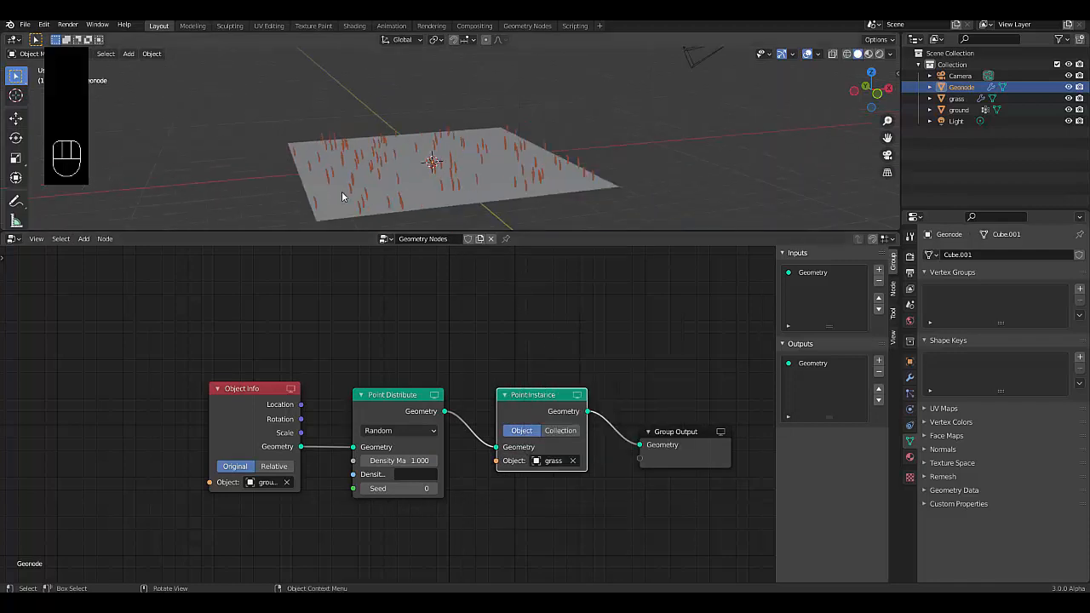
pyautogui.scroll(-3, 460, 172)
pyautogui.scroll(5, 438, 172)
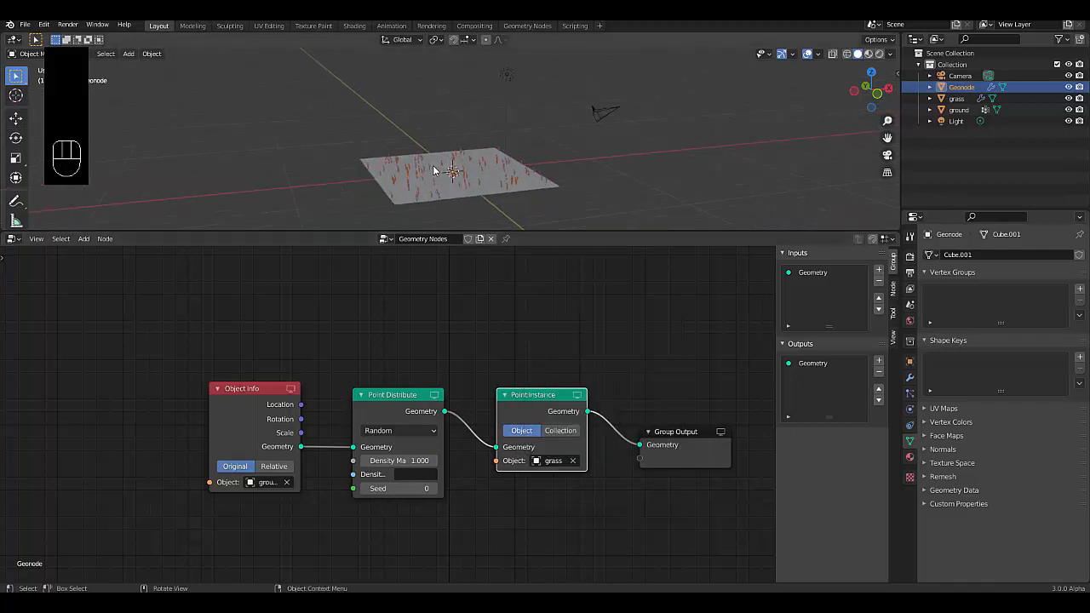
# Step: Apply the scale of the grass blade object
pyautogui.click(957, 98)
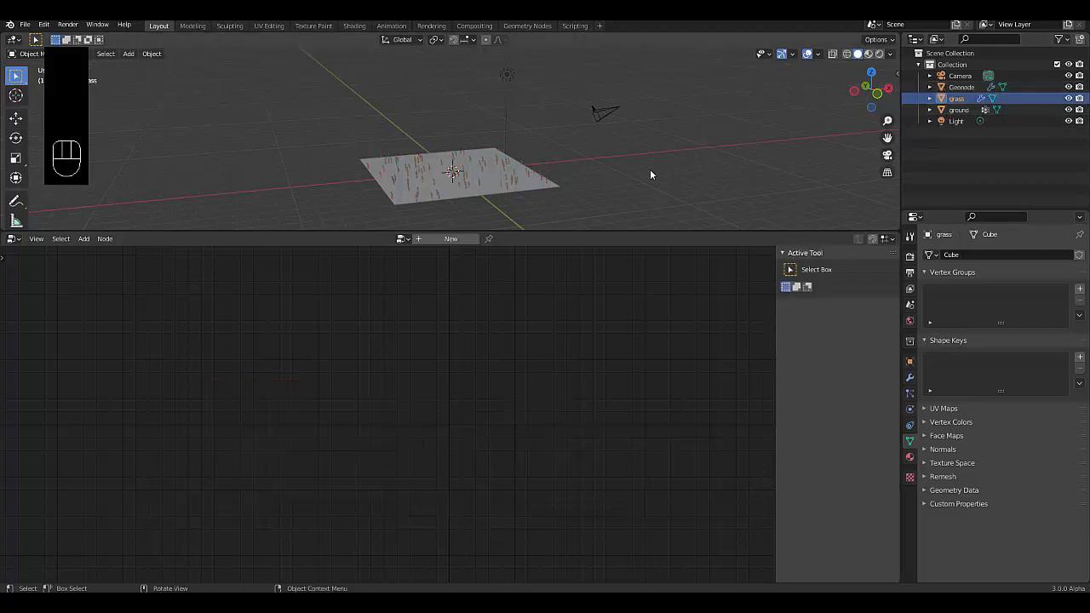
pyautogui.press('KP_Decimal')
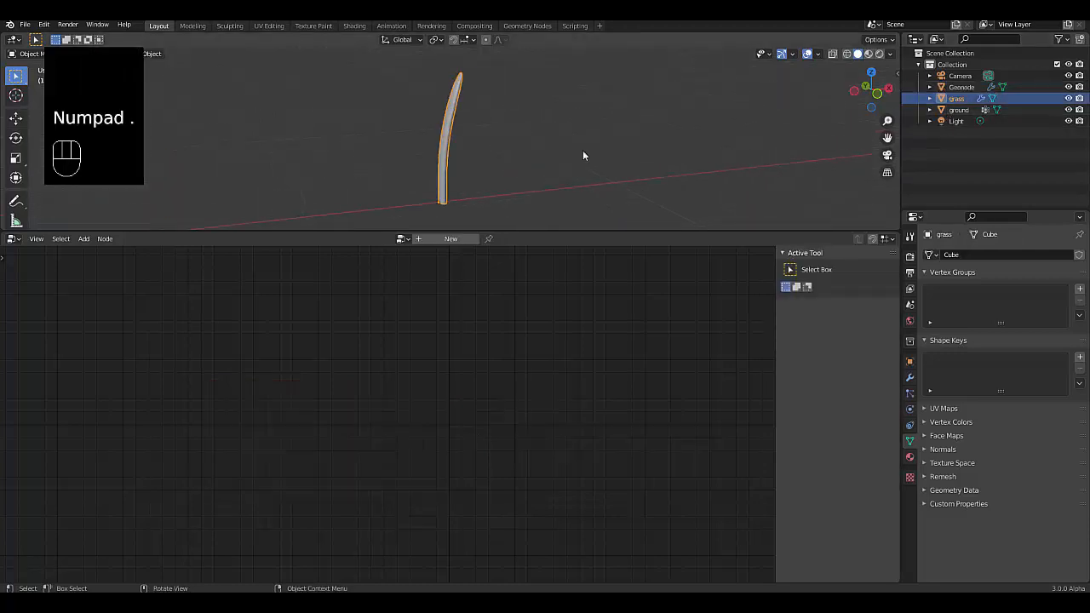
pyautogui.press('s')
pyautogui.rightClick(588, 138)
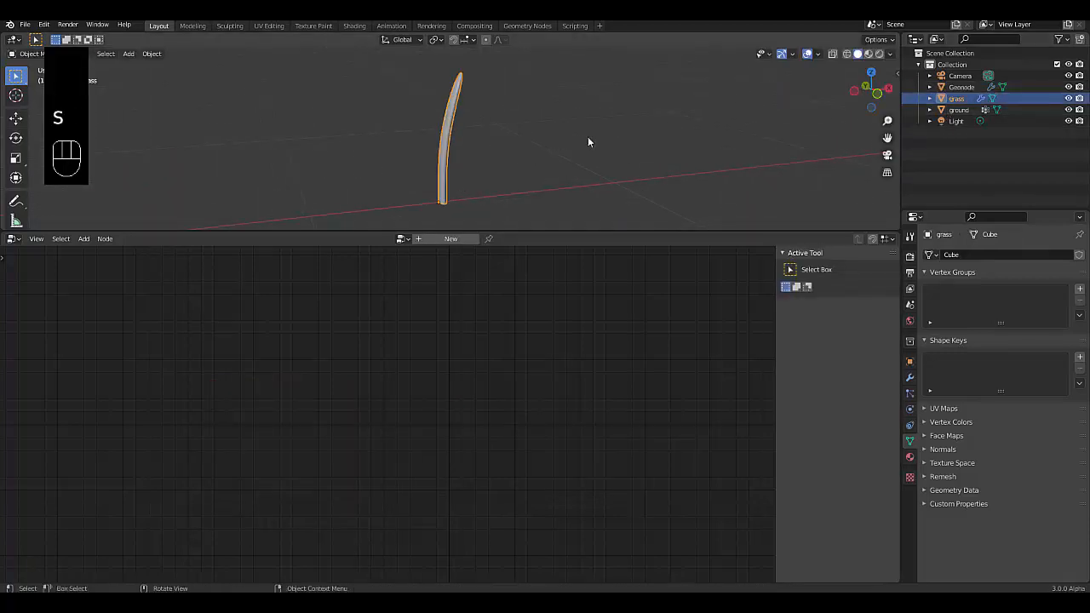
pyautogui.hotkey('ctrl', 'a')
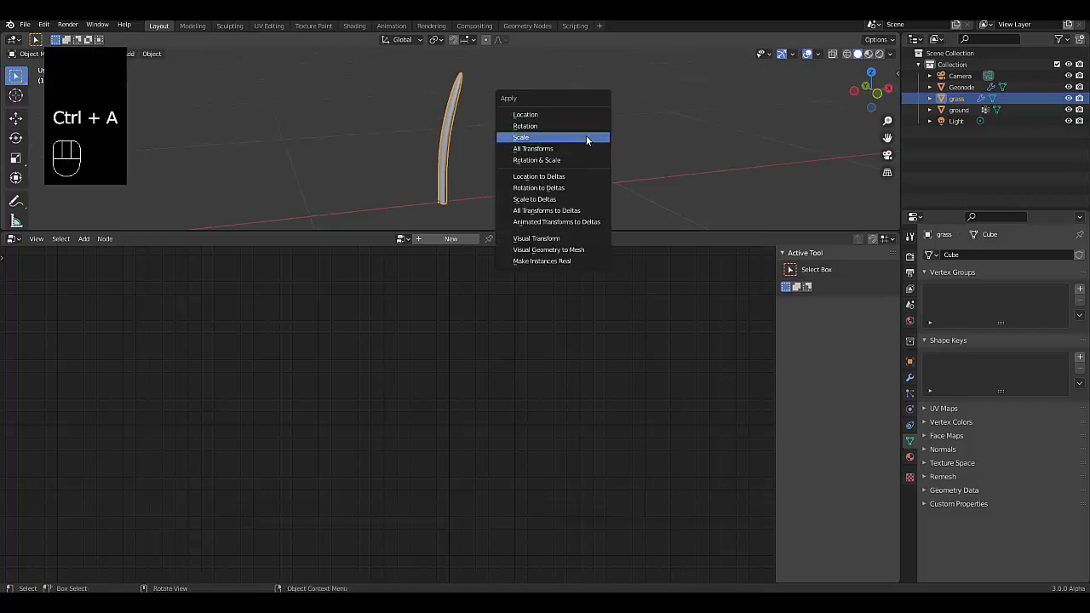
# Step: Set the maximum density of the Geonode object's Point Distribute node to 100 and inspect the scattered grass
pyautogui.click(961, 87)
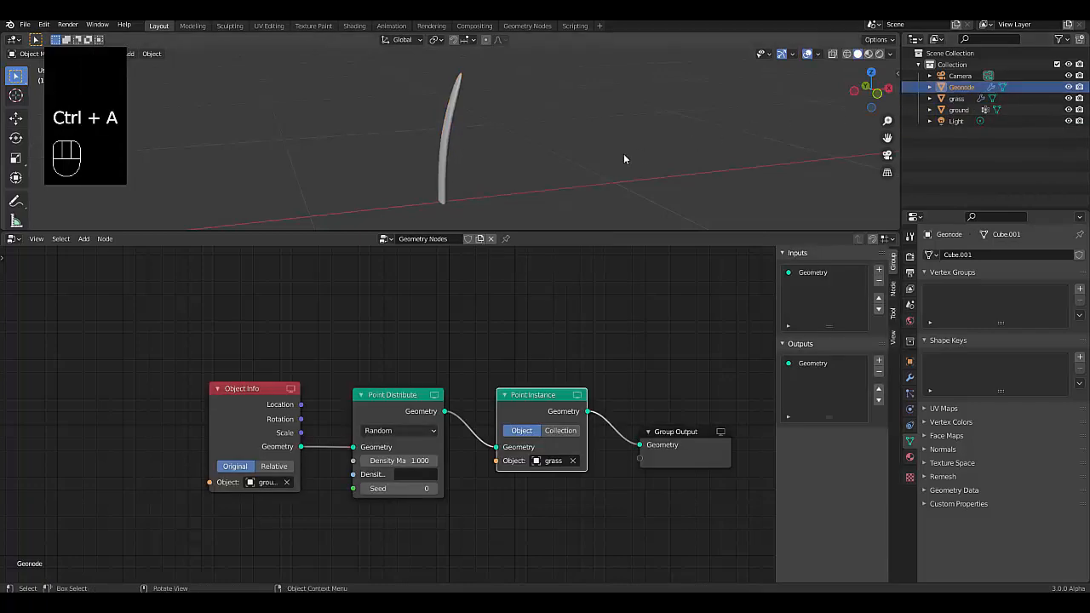
pyautogui.press('KP_Decimal')
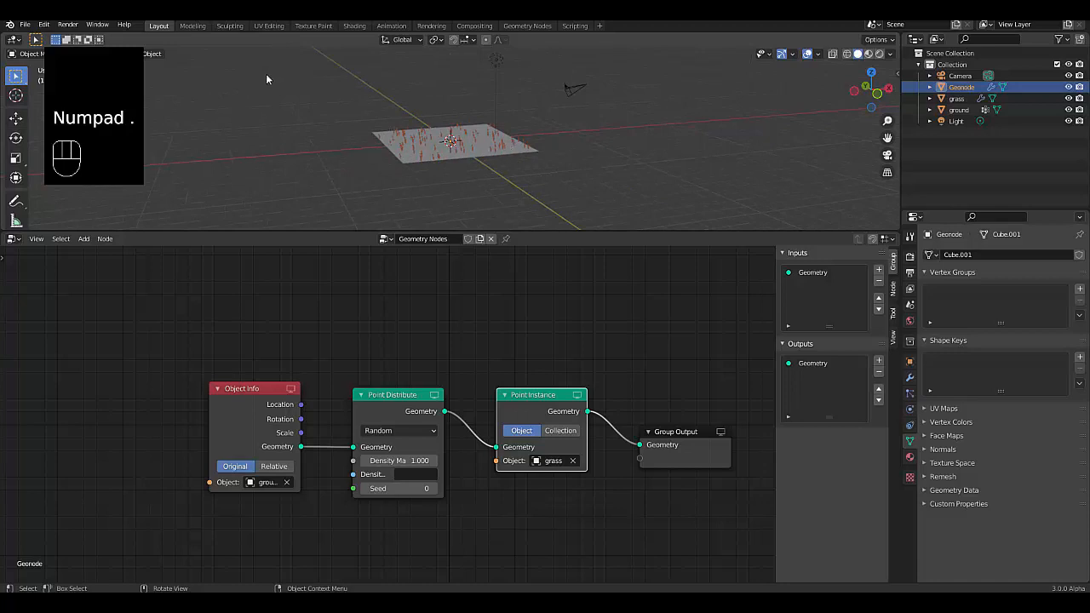
pyautogui.scroll(3, 265, 79)
pyautogui.scroll(4, 643, 171)
pyautogui.scroll(-4, 638, 150)
pyautogui.scroll(3, 601, 166)
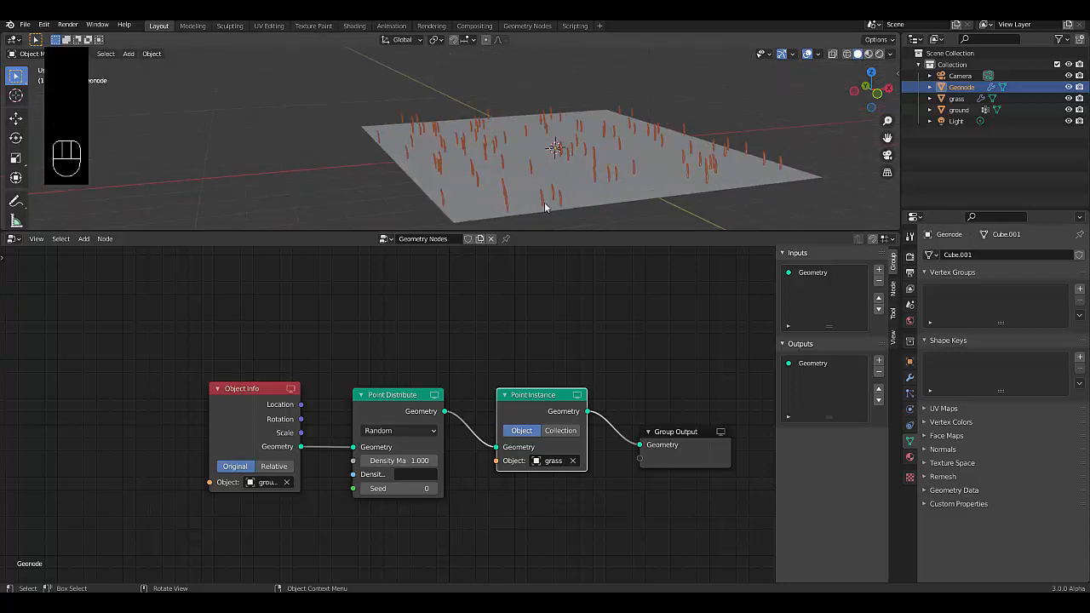
pyautogui.click(398, 461)
pyautogui.write('100')
pyautogui.press('Return')
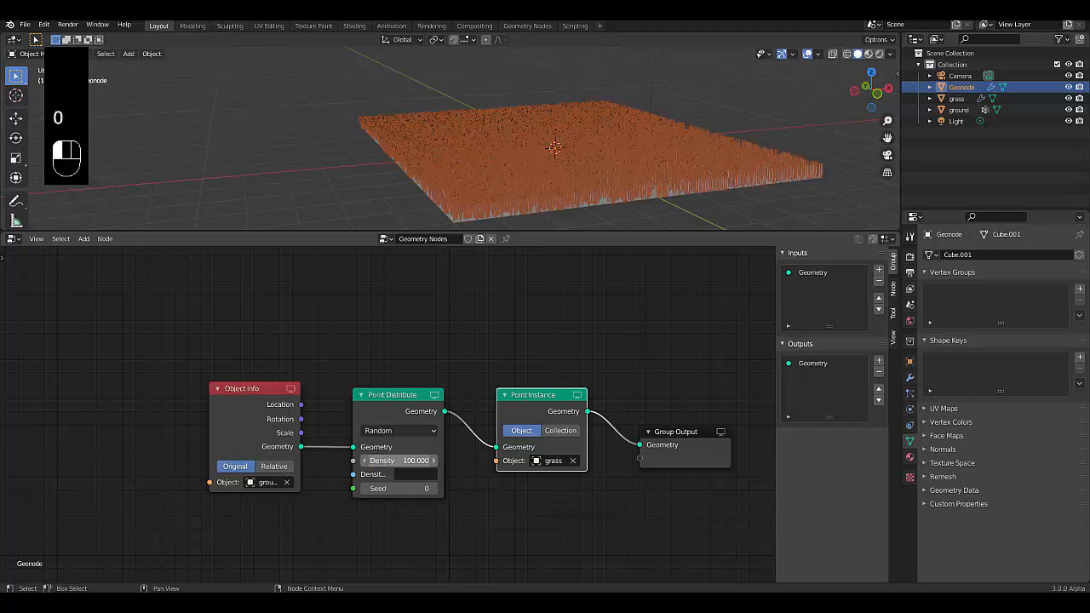
pyautogui.click(399, 193)
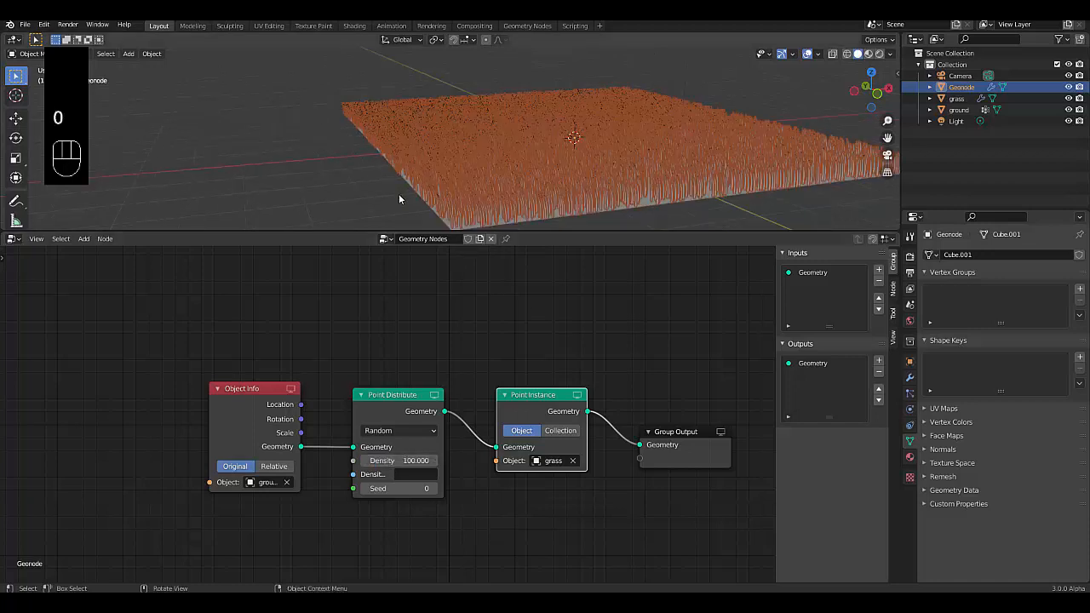
pyautogui.moveTo(399, 193); pyautogui.dragTo(485, 187, button='middle')
pyautogui.scroll(2, 490, 208)
pyautogui.scroll(-3, 484, 188)
pyautogui.scroll(1, 537, 176)
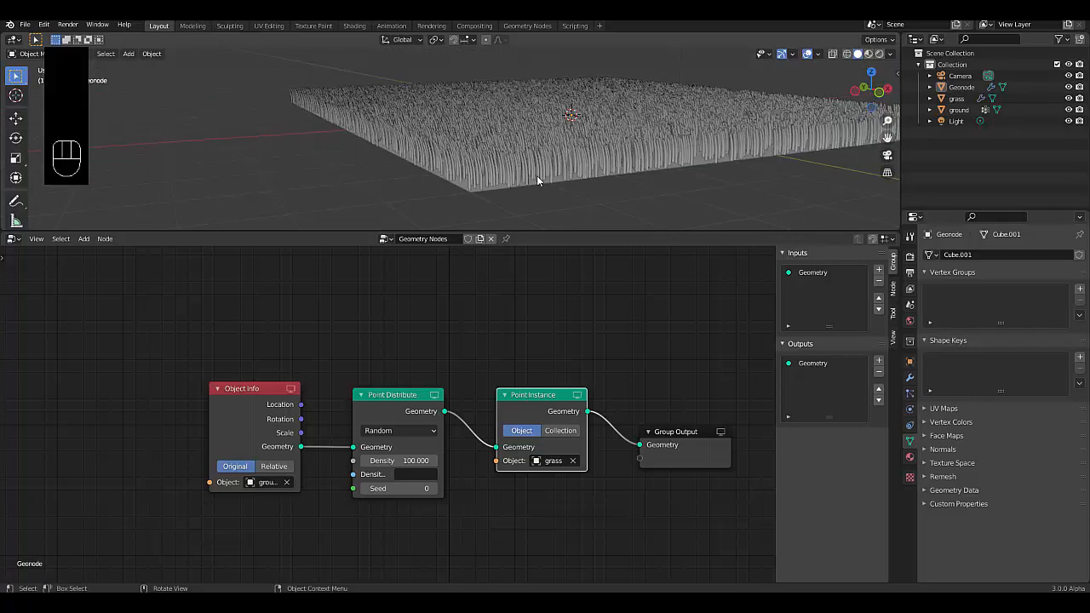
# Step: Edit the grass blade in front view with X-ray on and select its entire mesh
pyautogui.click(963, 112)
pyautogui.click(958, 99)
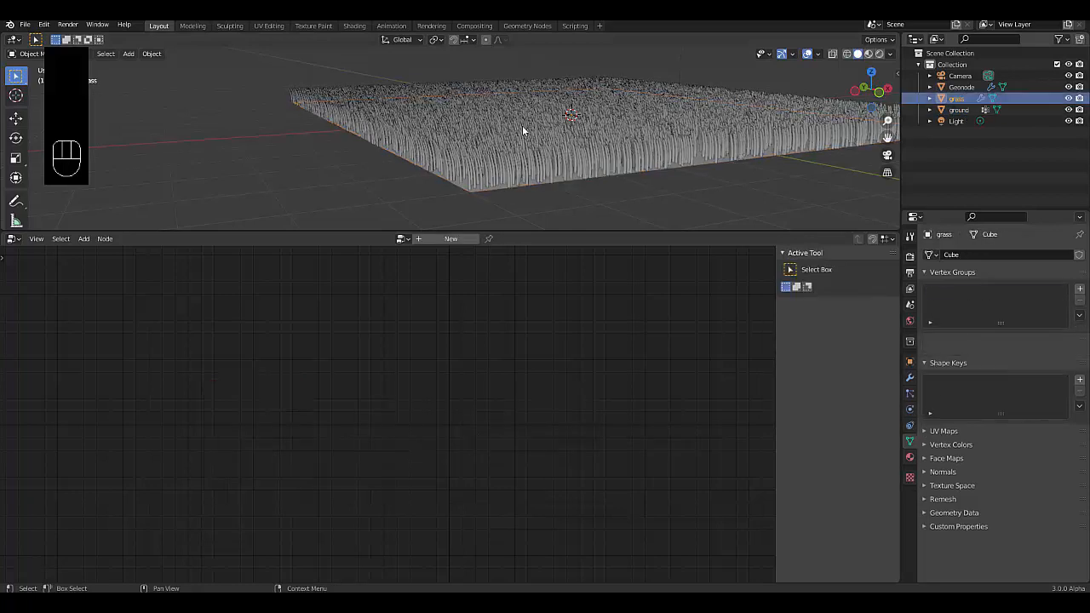
pyautogui.press('KP_Decimal')
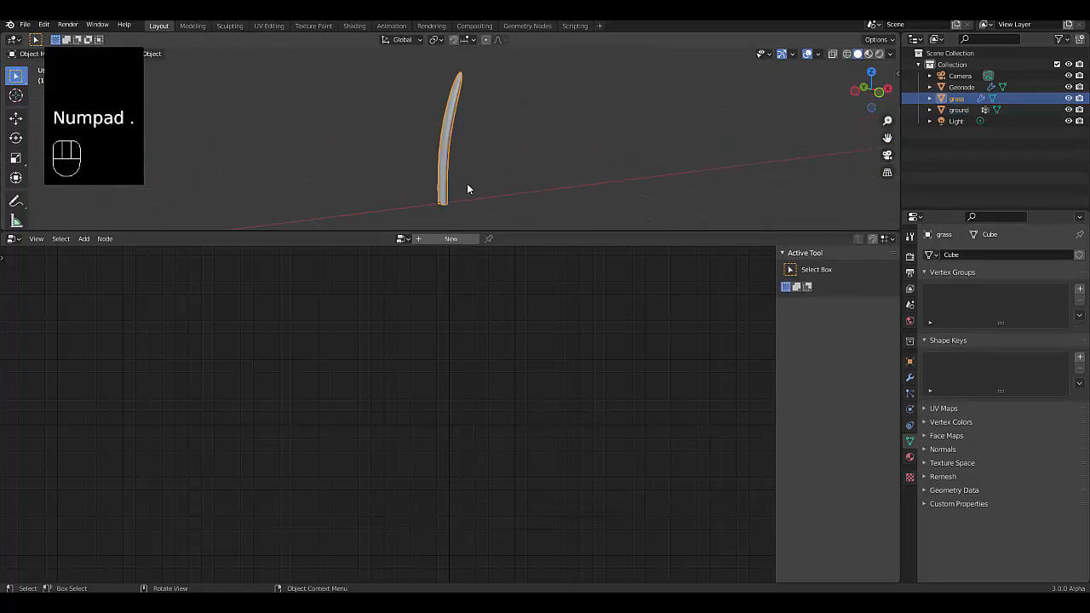
pyautogui.press('KP_1')
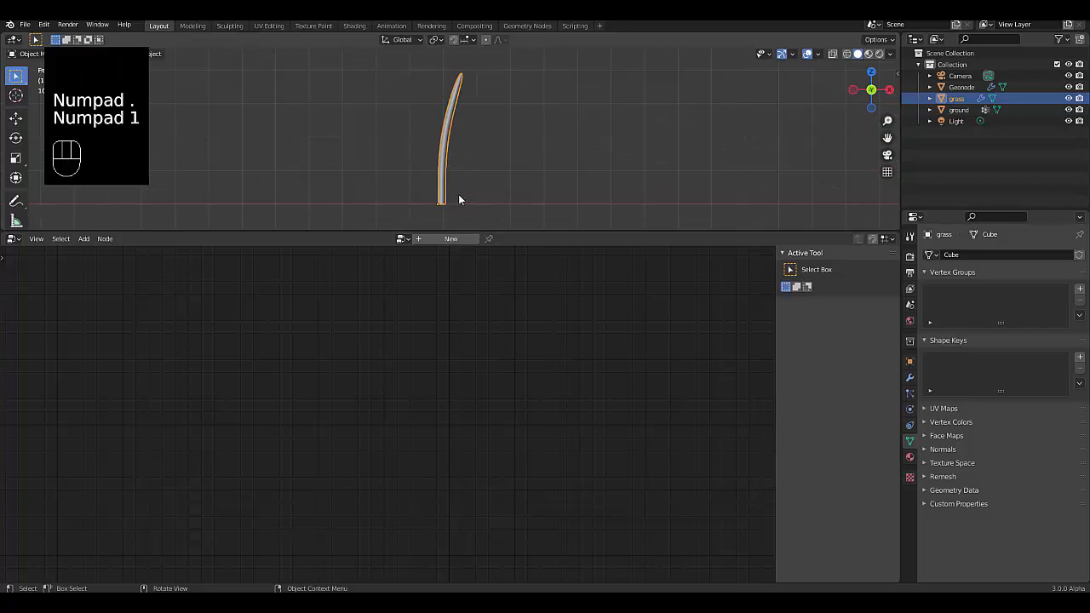
pyautogui.scroll(2, 451, 205)
pyautogui.scroll(-2, 419, 174)
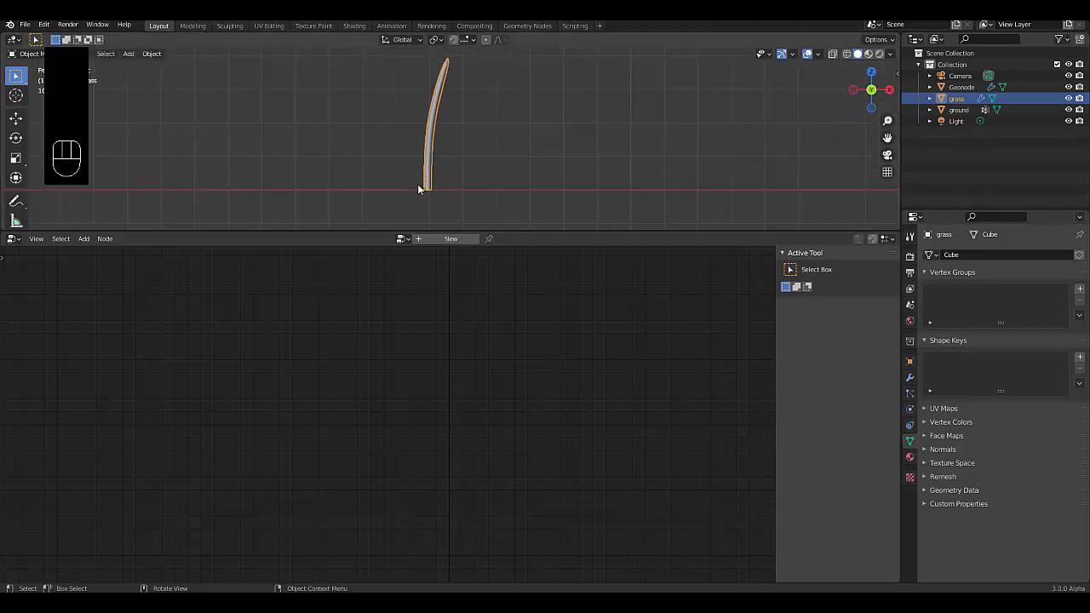
pyautogui.scroll(3, 417, 184)
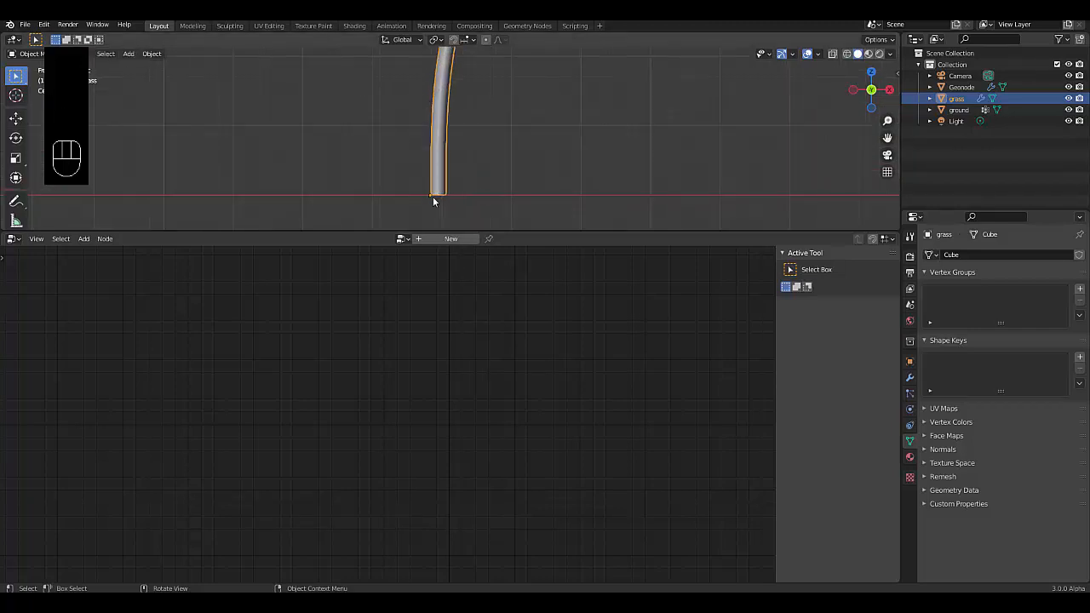
pyautogui.press('Tab')
pyautogui.scroll(-2, 484, 194)
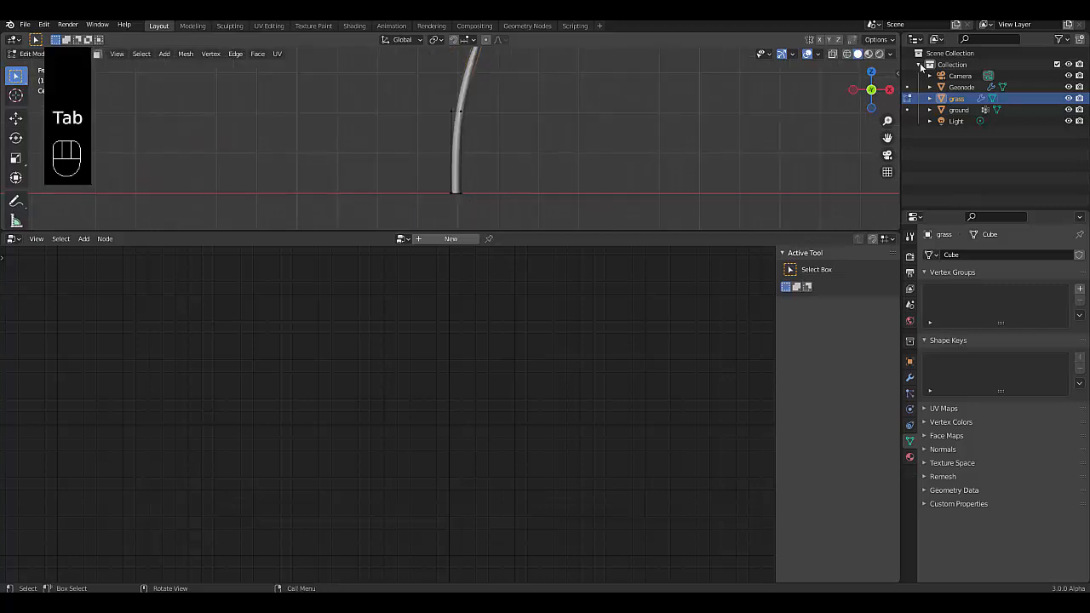
pyautogui.scroll(-2, 565, 162)
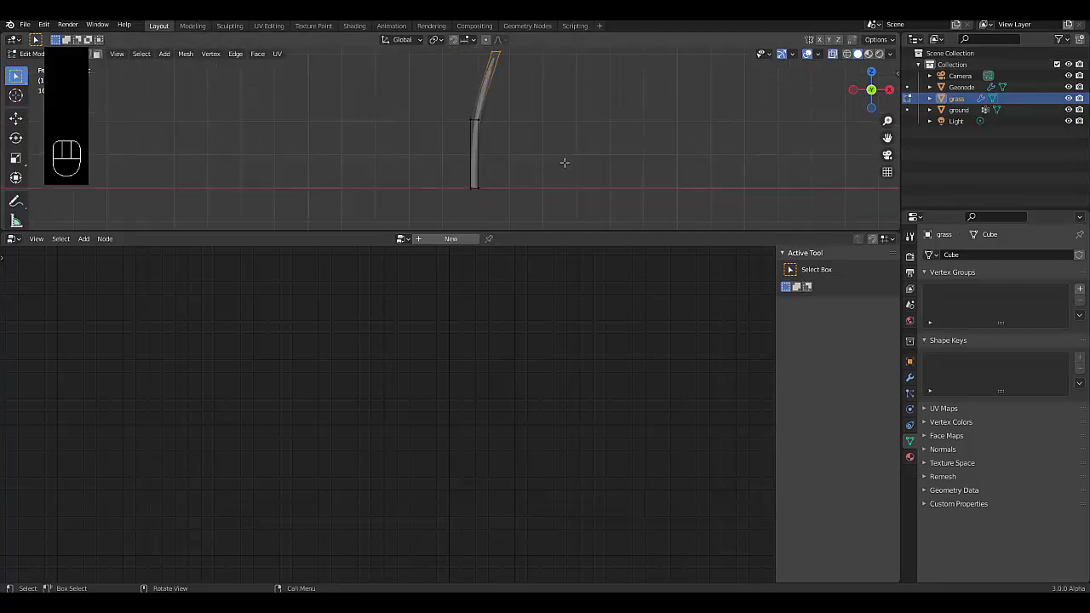
pyautogui.click(447, 62)
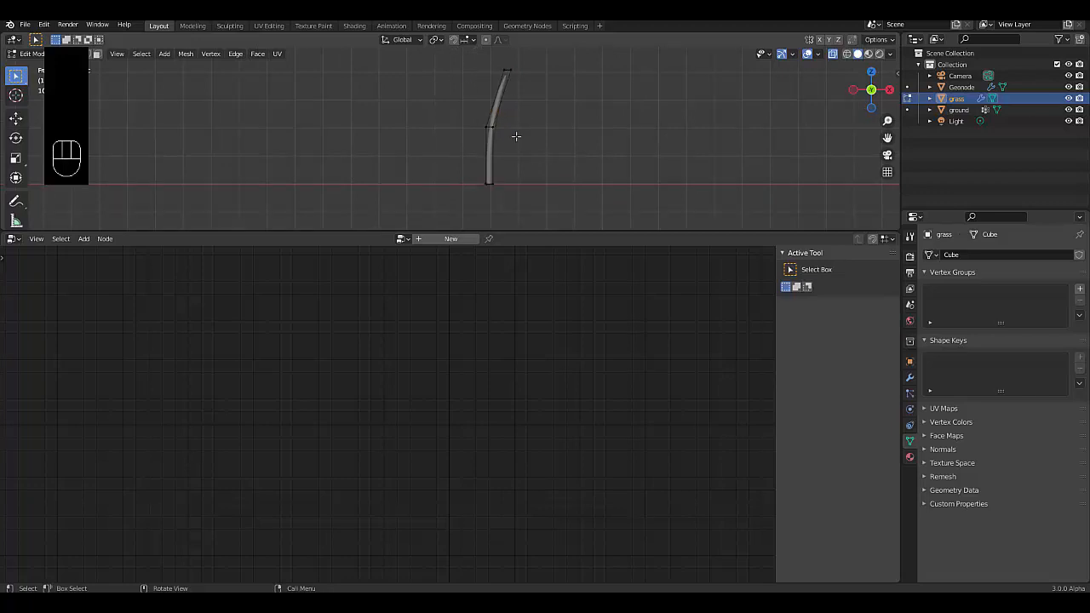
pyautogui.moveTo(516, 138)
pyautogui.mouseDown()
pyautogui.moveTo(438, 55)
pyautogui.moveTo(590, 208)
pyautogui.moveTo(570, 207)
pyautogui.mouseUp()
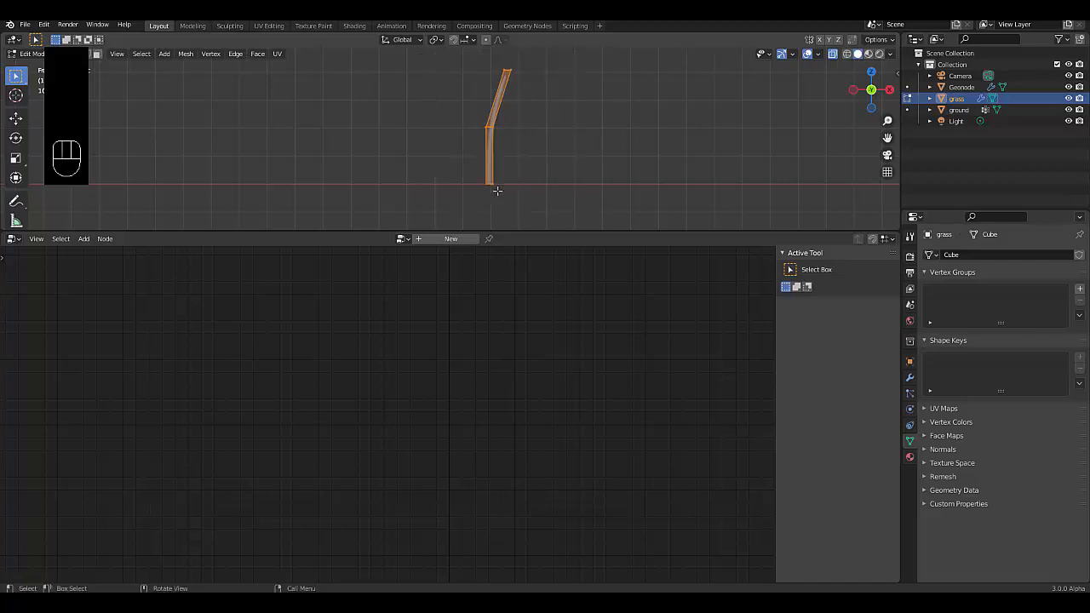
# Step: Move the grass mesh about -0.011 m along X to centre its base on the origin and about -0.003 m along Z, and leave edit mode
pyautogui.scroll(1, 495, 188)
pyautogui.scroll(1, 461, 171)
pyautogui.scroll(1, 461, 155)
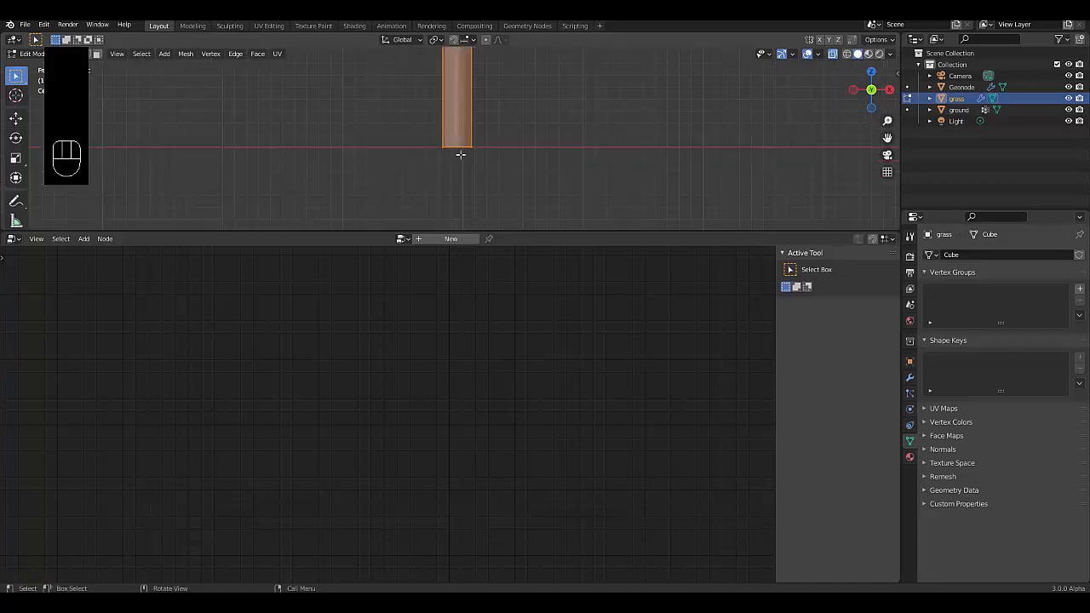
pyautogui.scroll(2, 460, 136)
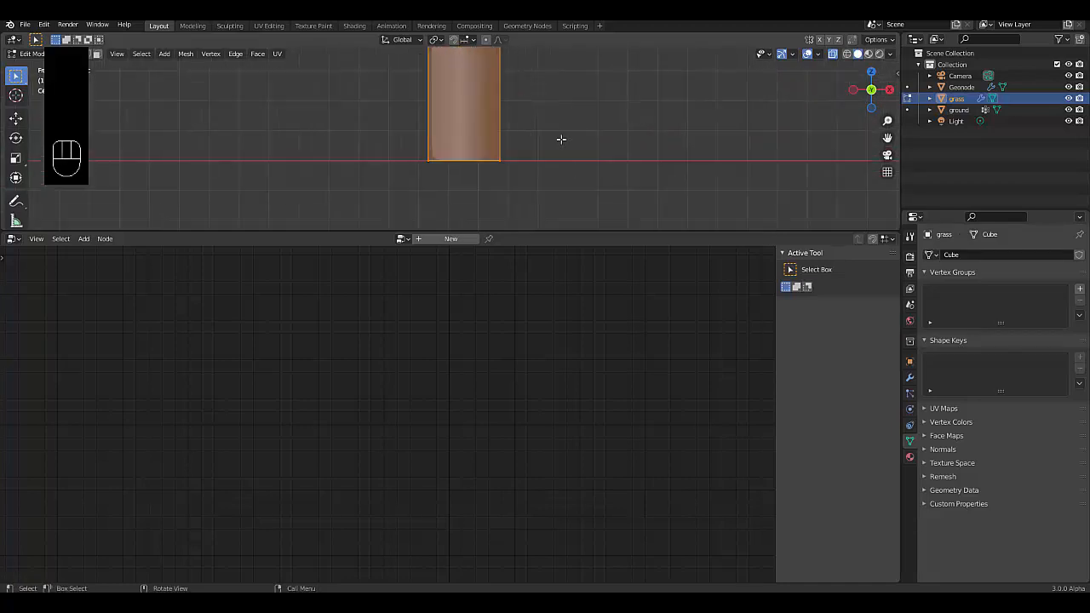
pyautogui.press('g')
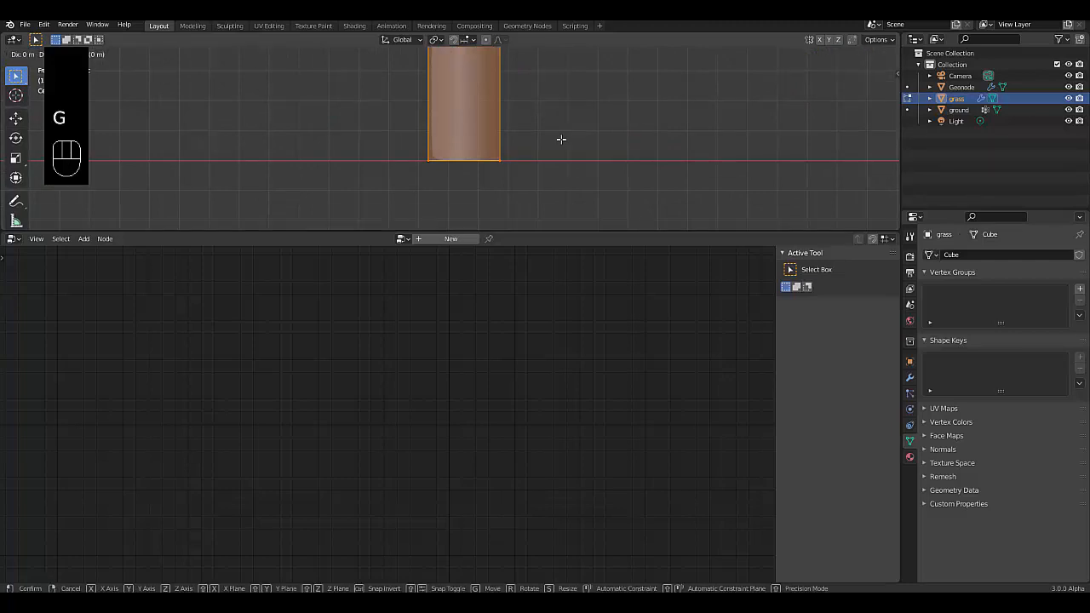
pyautogui.press('x')
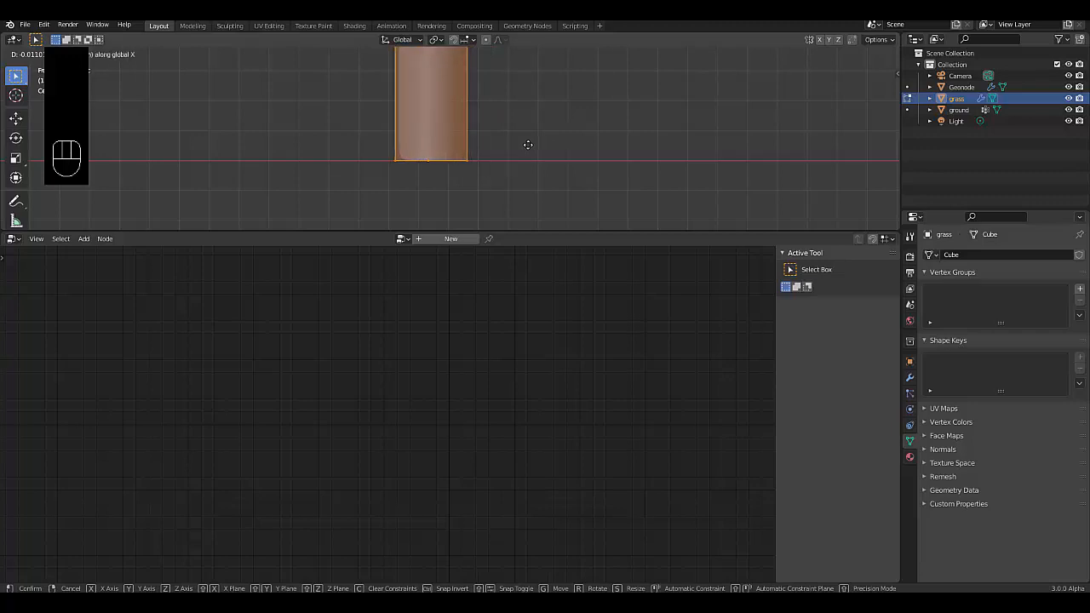
pyautogui.click(527, 144)
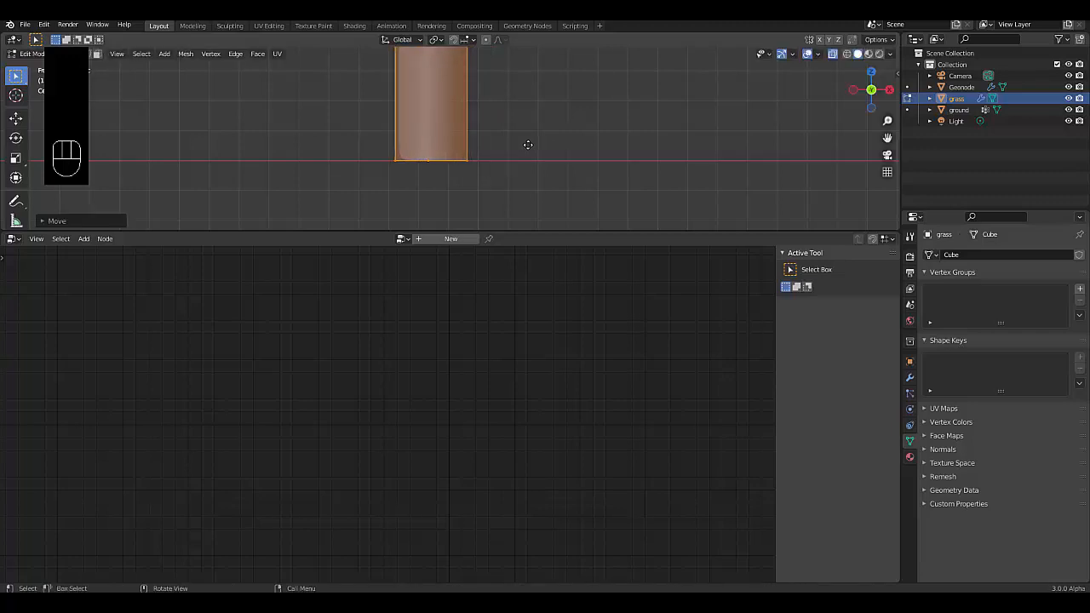
pyautogui.press('g')
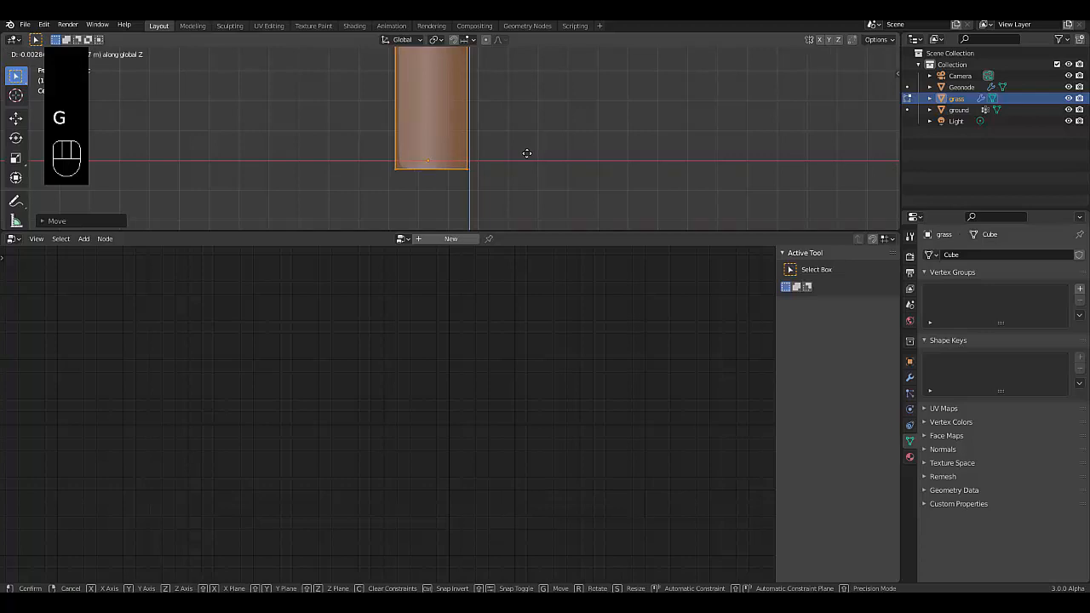
pyautogui.click(425, 173)
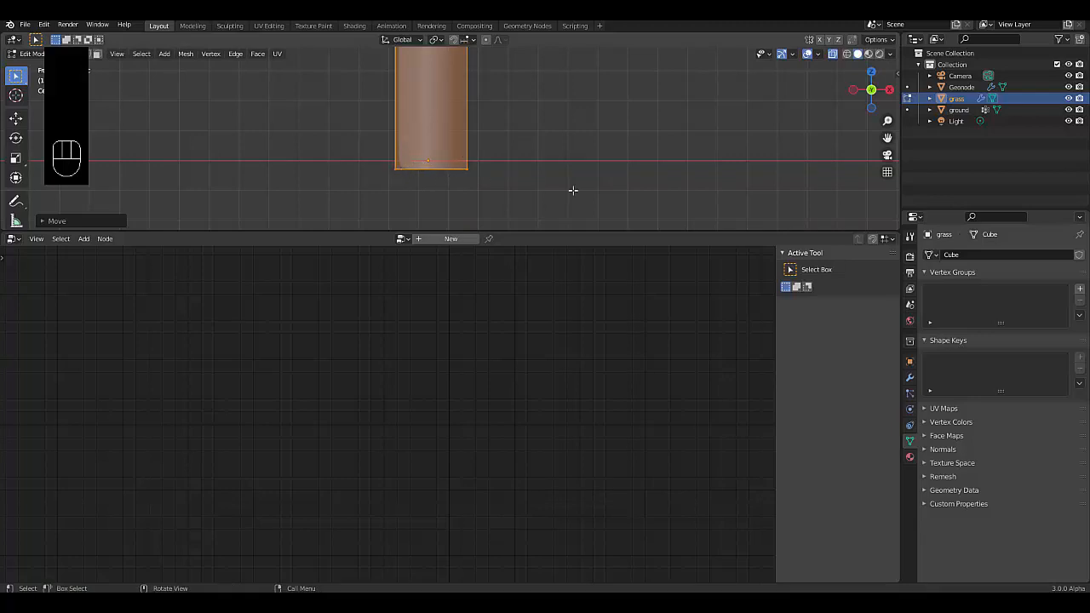
pyautogui.press('Tab')
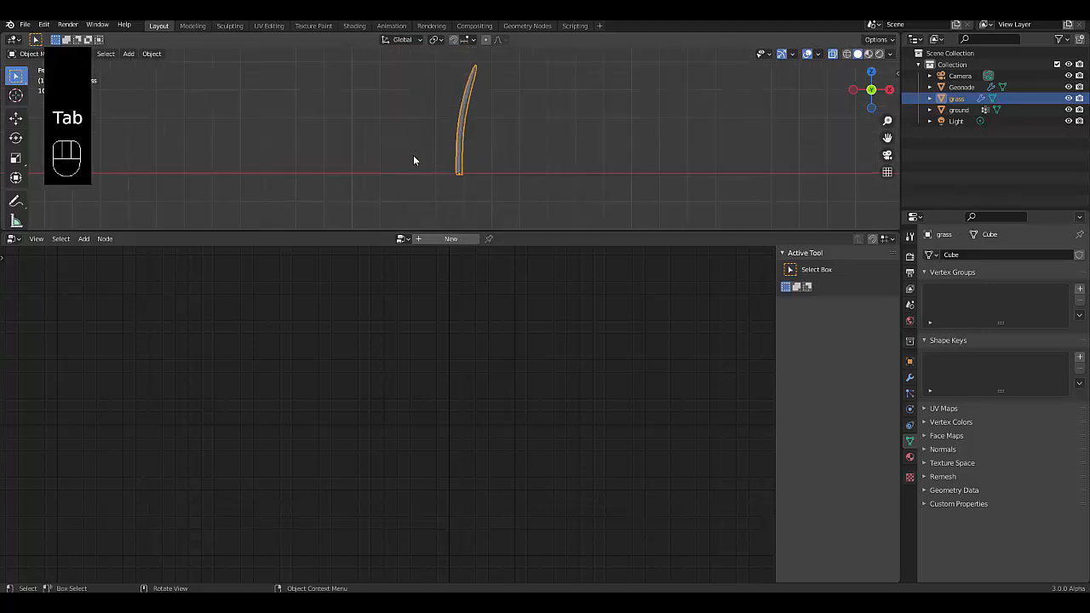
# Step: Frame the ground plane and examine along its edge how the grass blade bases meet the surface
pyautogui.scroll(-8, 402, 149)
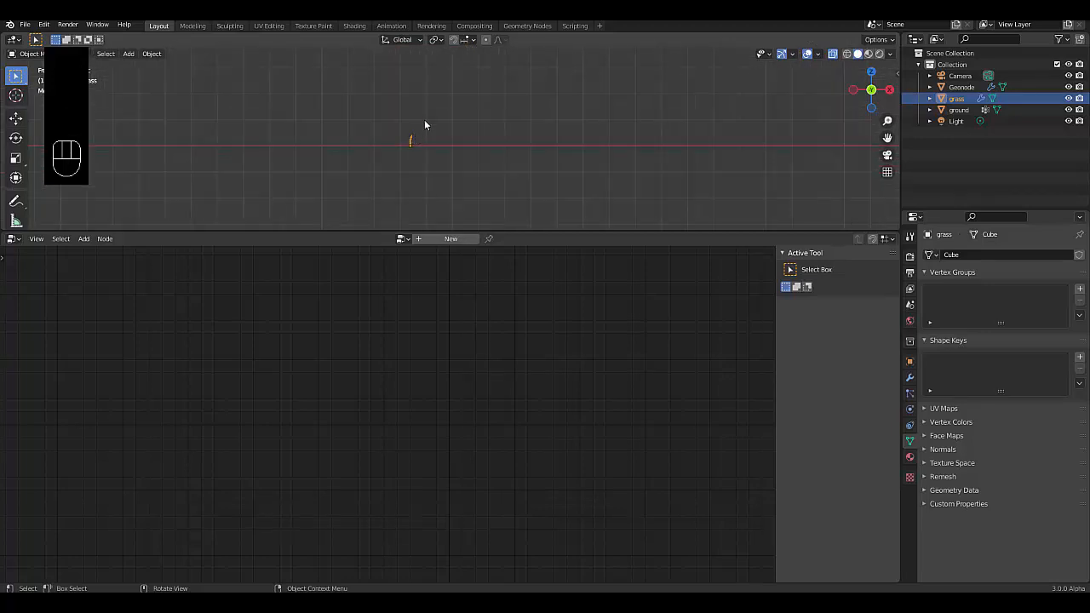
pyautogui.click(958, 109)
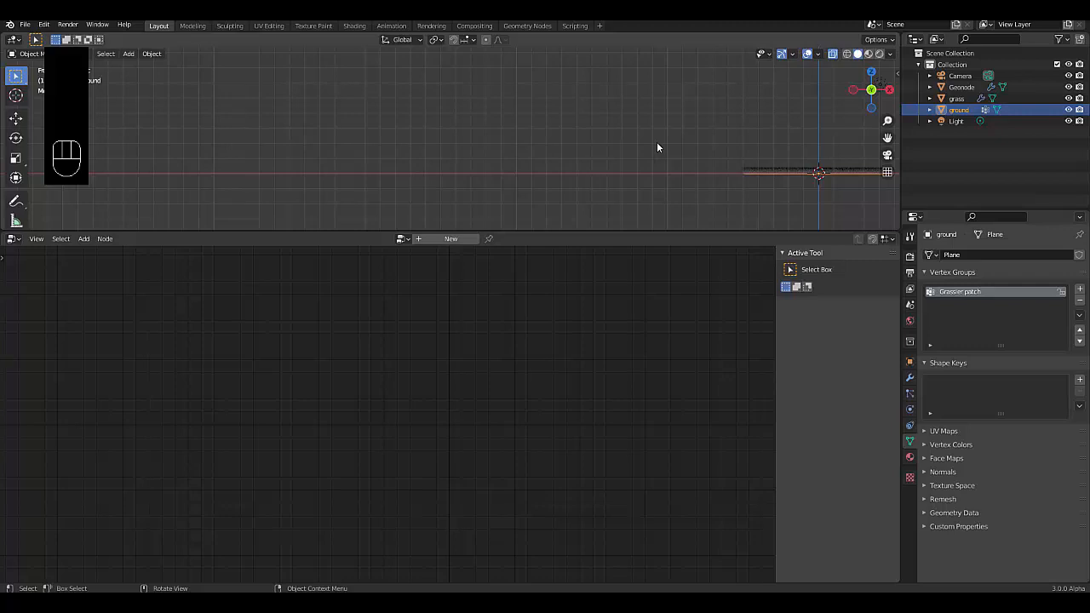
pyautogui.press('KP_Decimal')
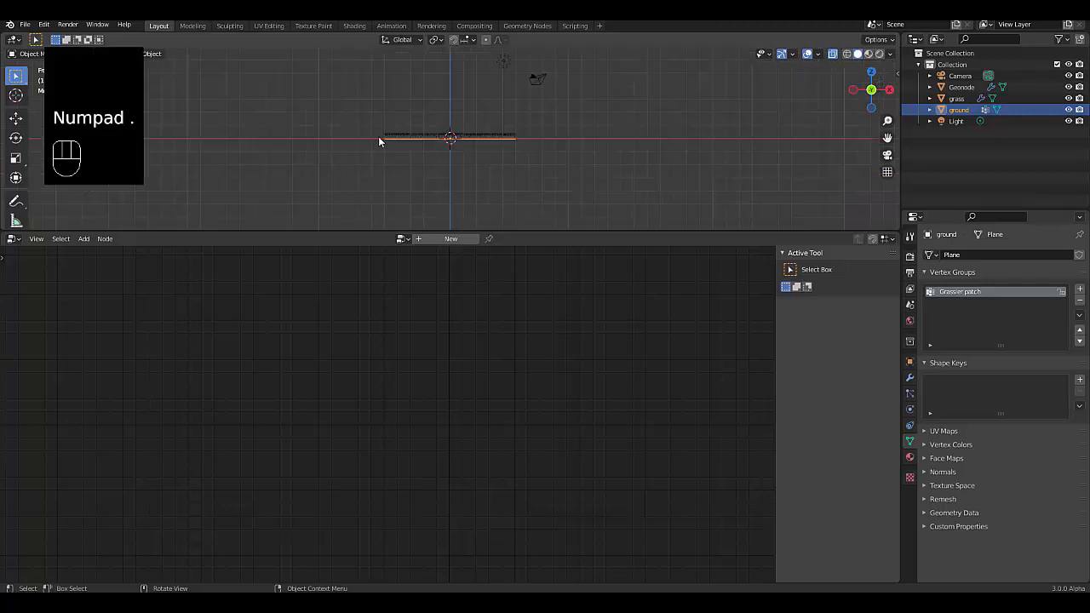
pyautogui.scroll(5, 379, 136)
pyautogui.scroll(7, 346, 143)
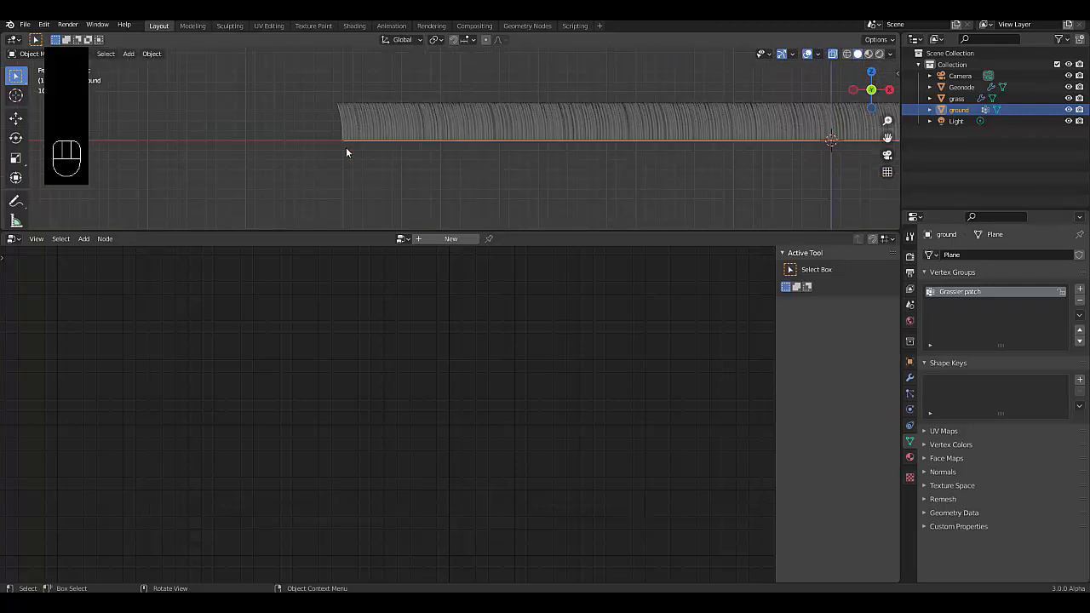
pyautogui.scroll(6, 360, 148)
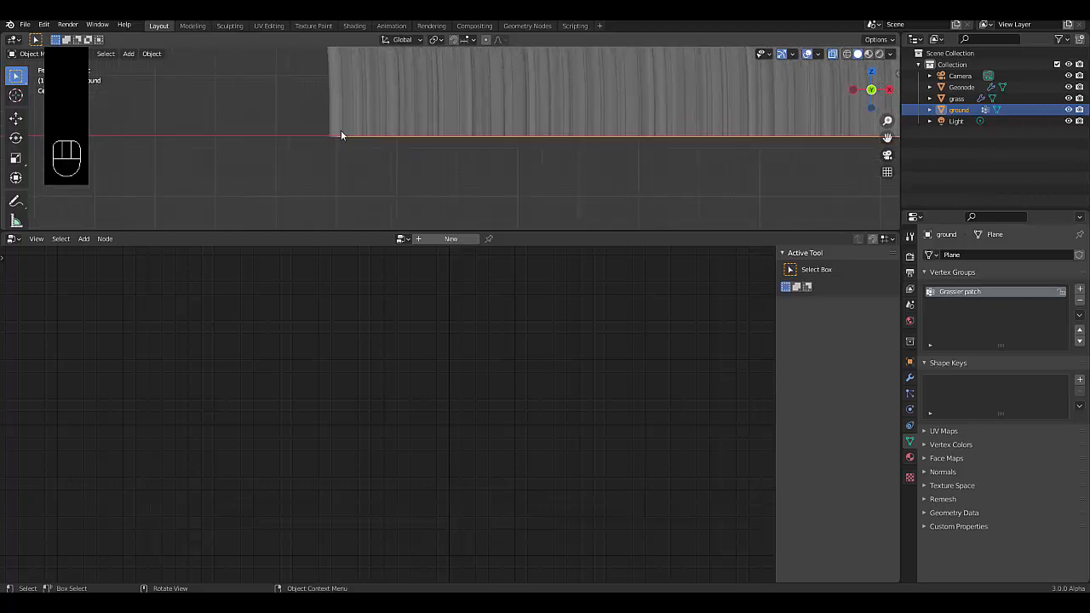
pyautogui.scroll(-5, 349, 161)
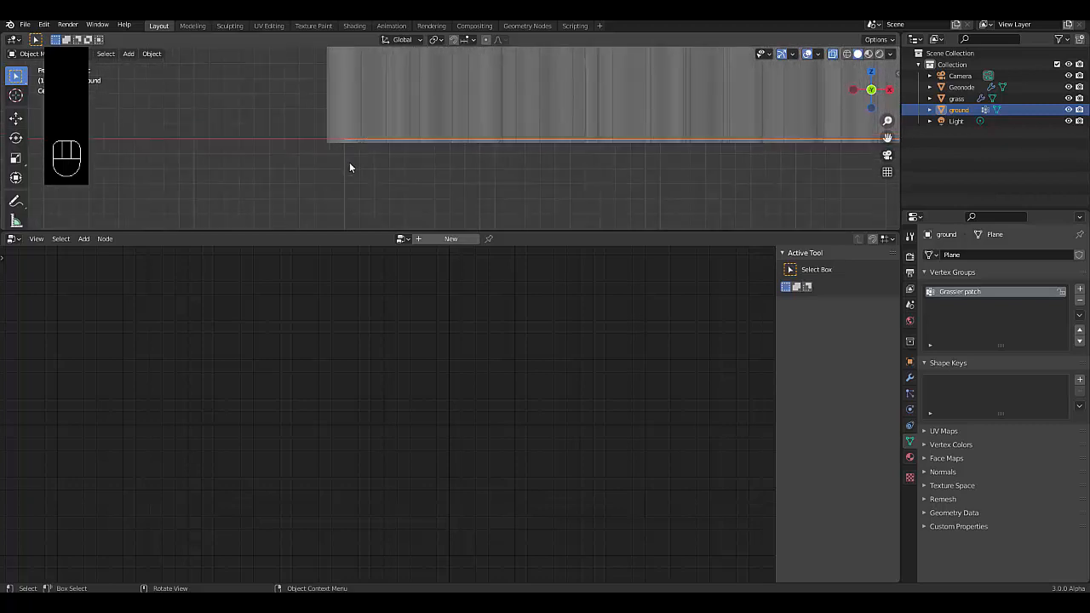
pyautogui.moveTo(387, 168); pyautogui.dragTo(483, 200, button='middle')
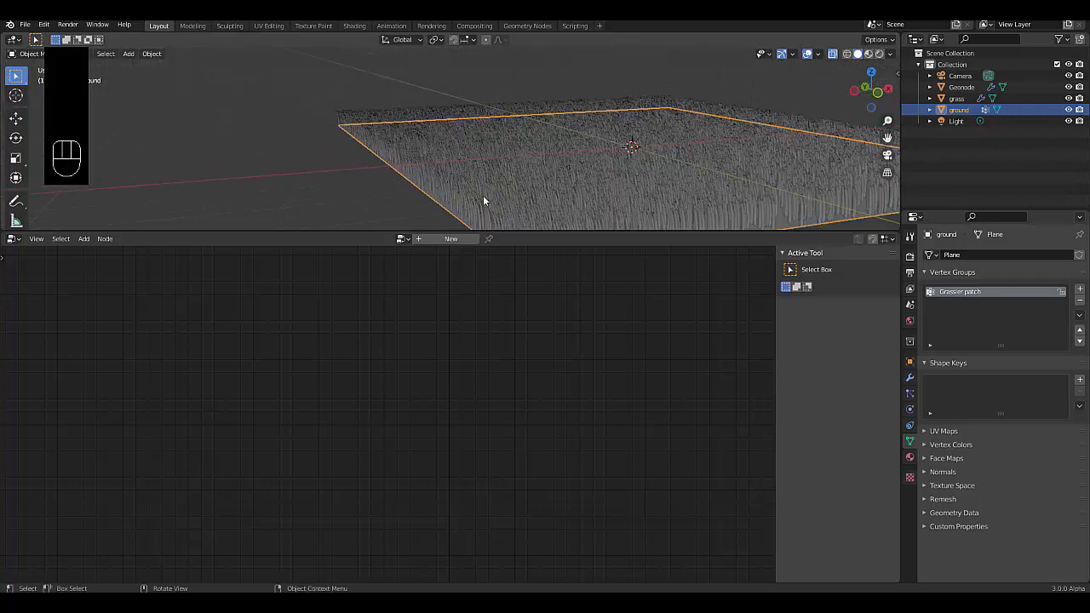
pyautogui.scroll(-2, 466, 126)
pyautogui.scroll(3, 533, 176)
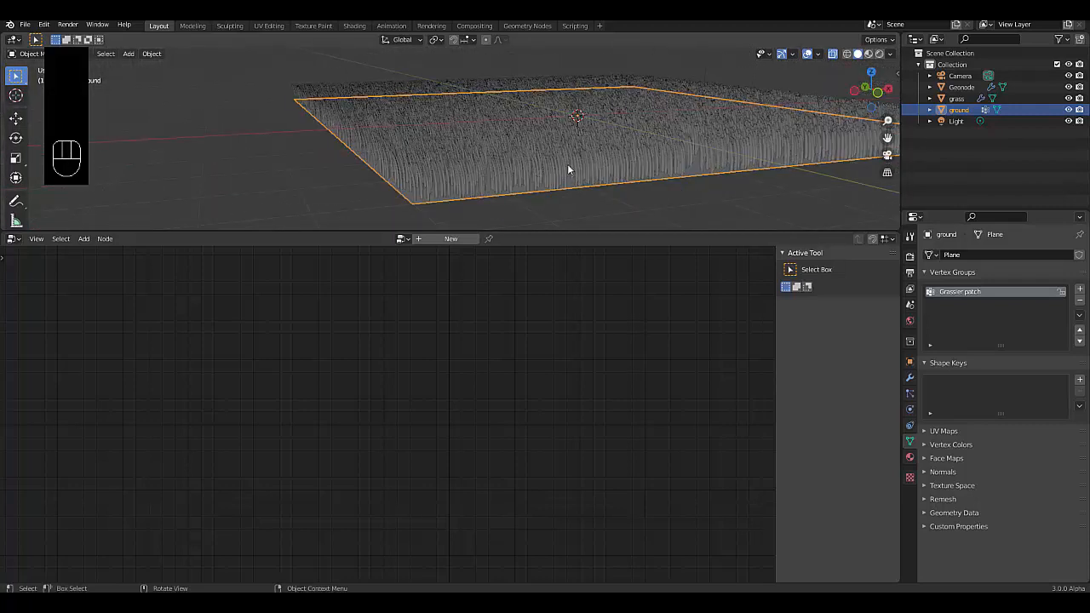
# Step: Add an Attribute Randomize node between Point Distribute and Point Instance in the Geonode object's node tree
pyautogui.click(958, 87)
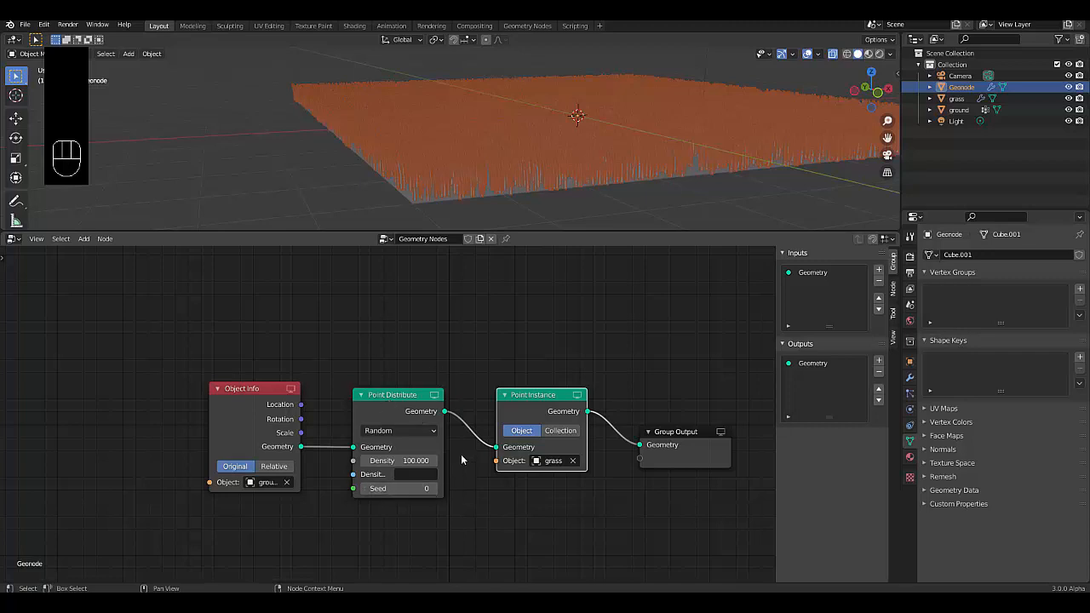
pyautogui.hotkey('shift', 'a')
pyautogui.moveTo(421, 386)
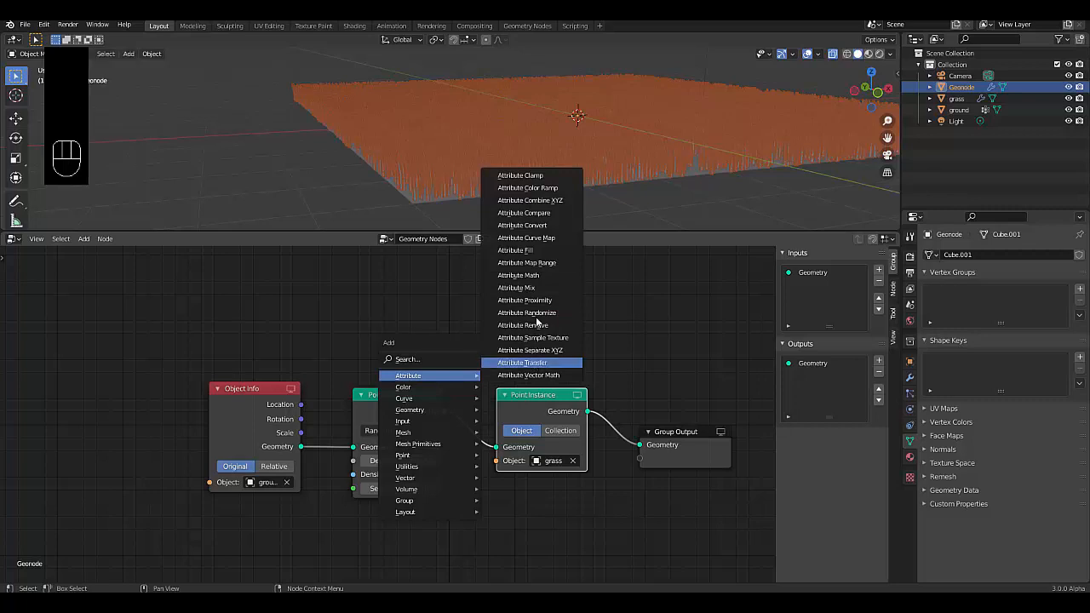
pyautogui.click(538, 314)
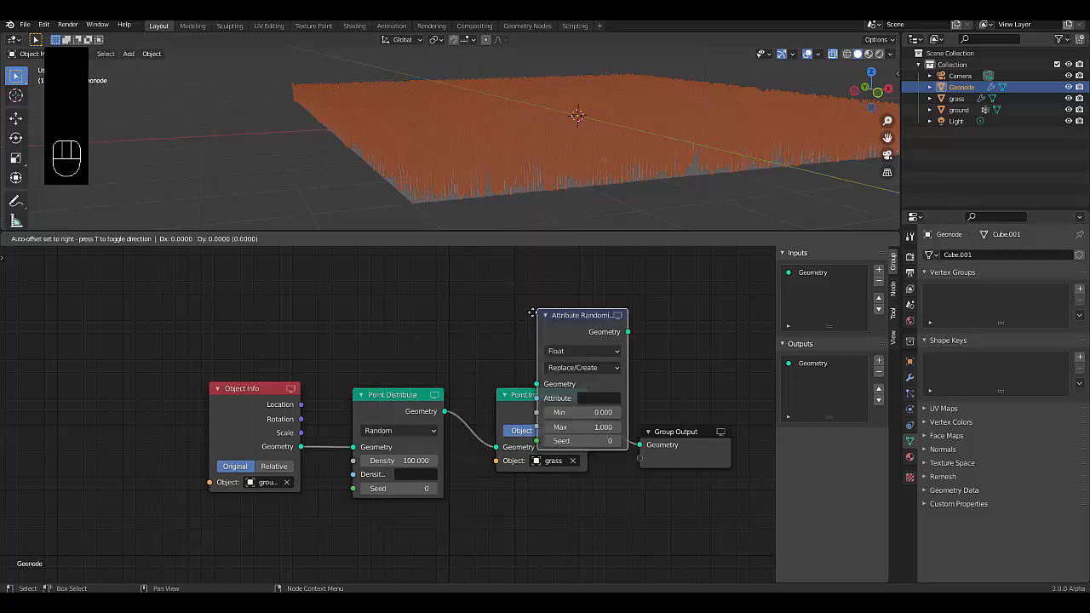
pyautogui.click(456, 402)
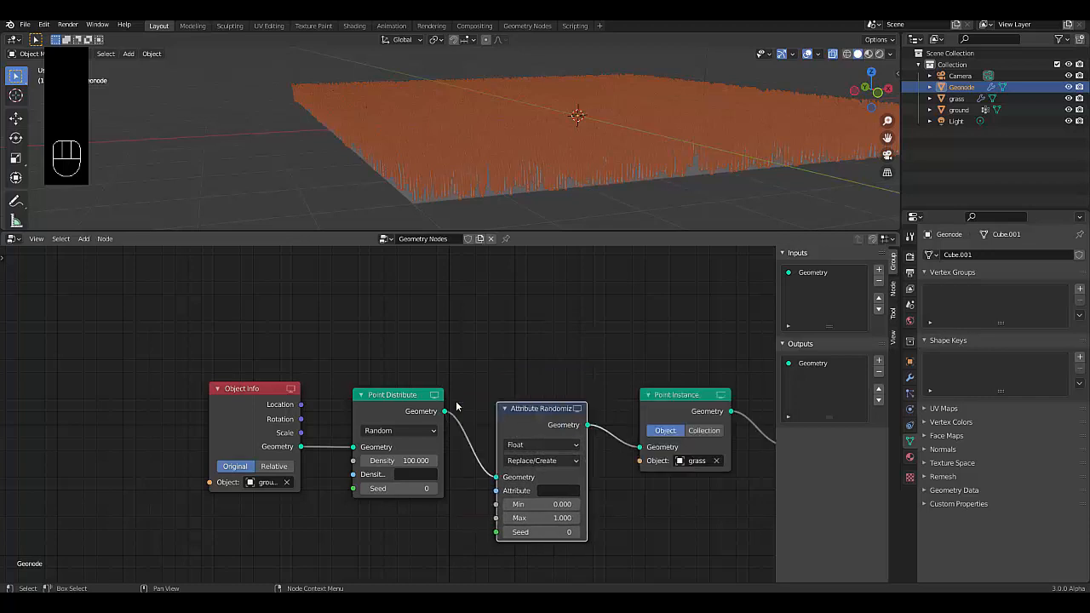
# Step: Make the Attribute Randomize node affect the rotation attribute and turn off X-ray in the viewport
pyautogui.click(560, 491)
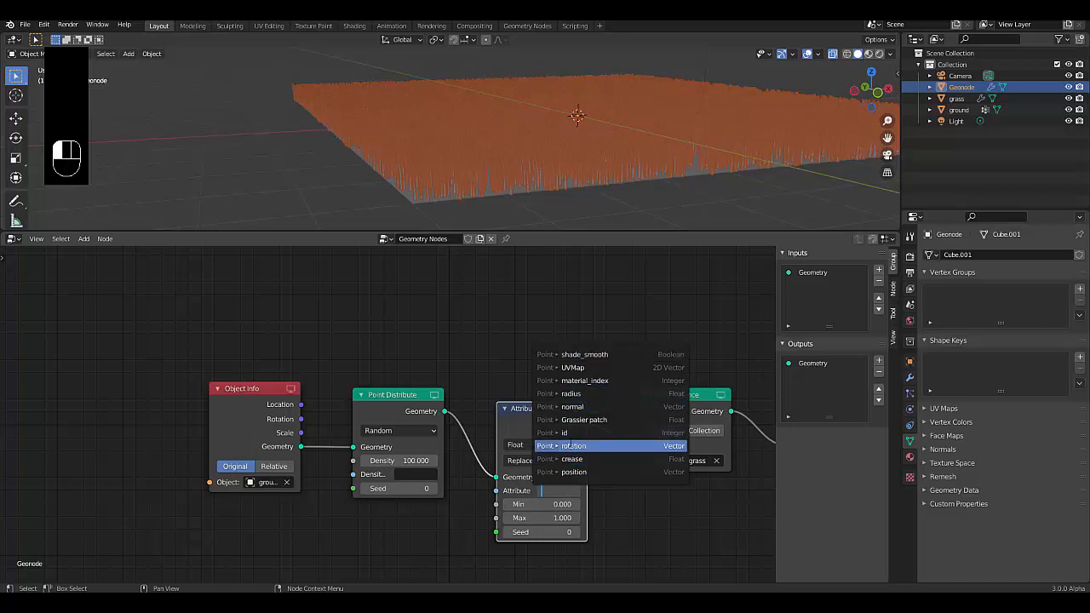
pyautogui.click(563, 446)
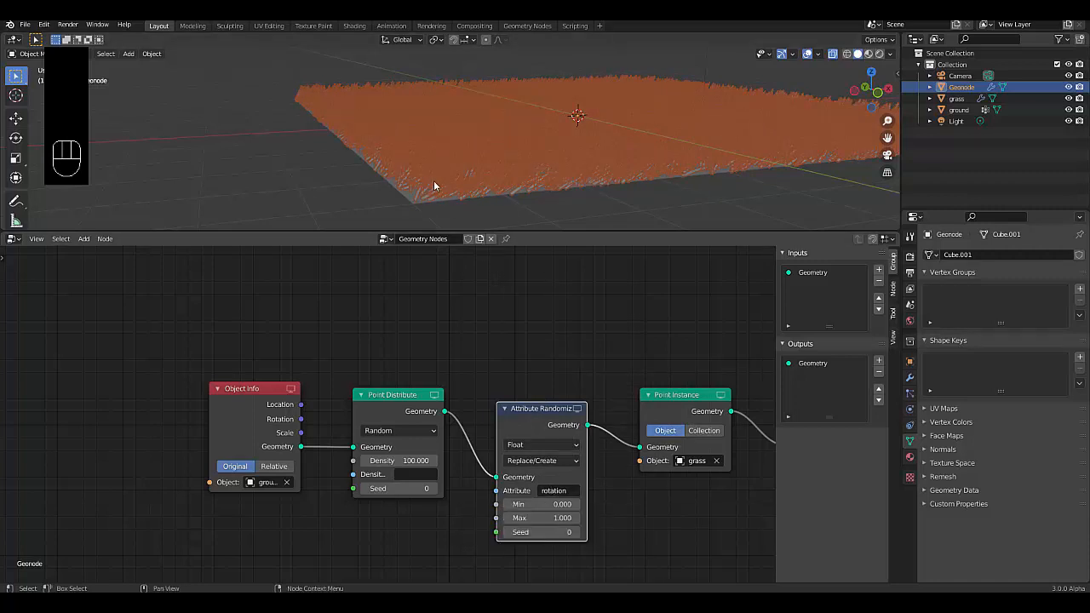
pyautogui.scroll(2, 433, 183)
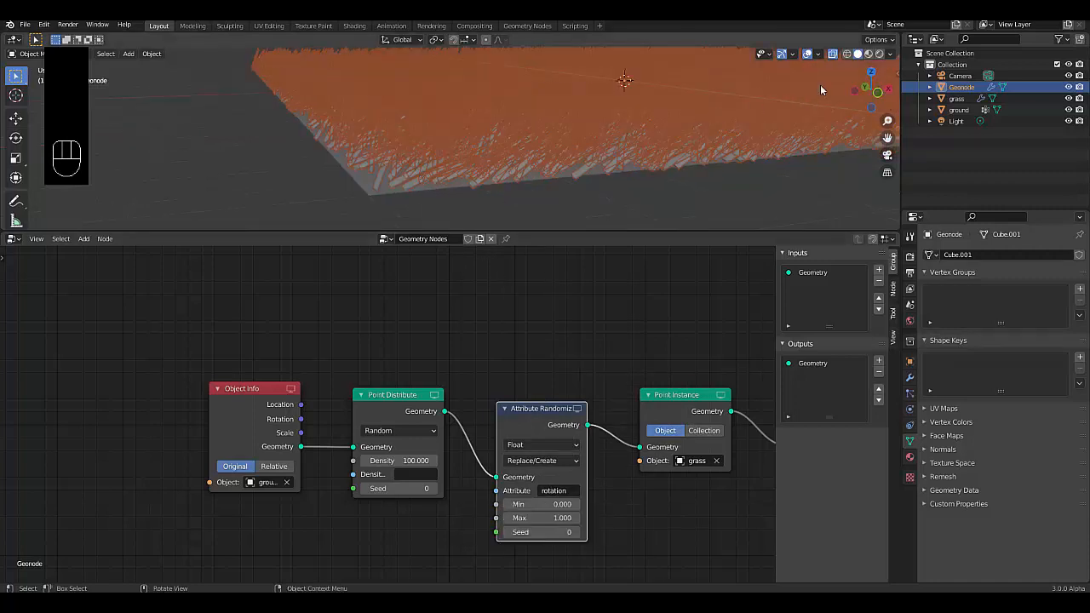
pyautogui.click(832, 56)
pyautogui.click(834, 54)
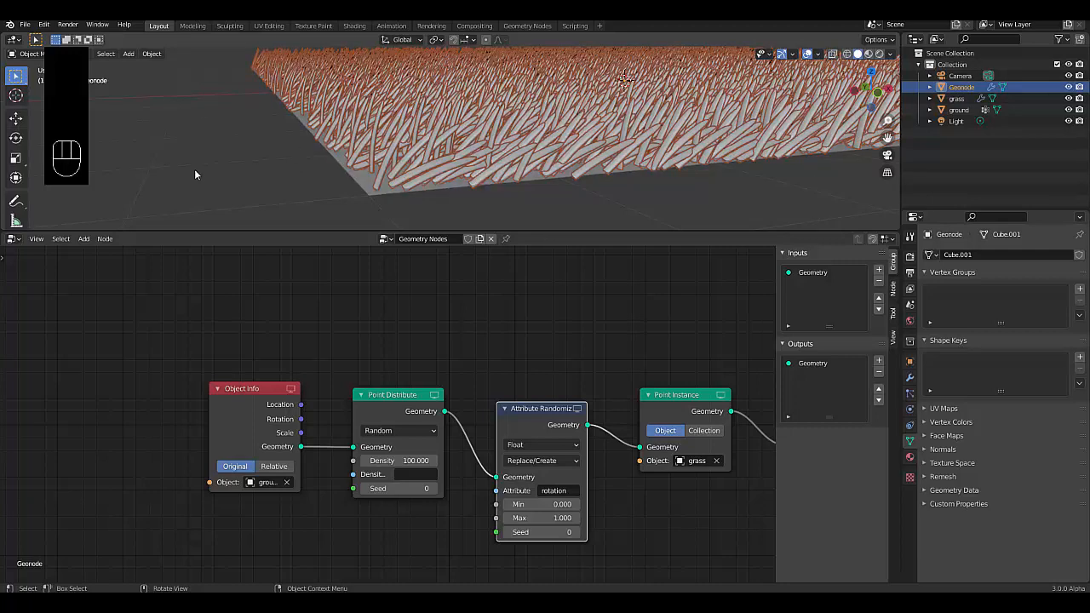
# Step: Set the rotation randomization range to a minimum of -0.3 and a maximum of 0.3
pyautogui.click(542, 504)
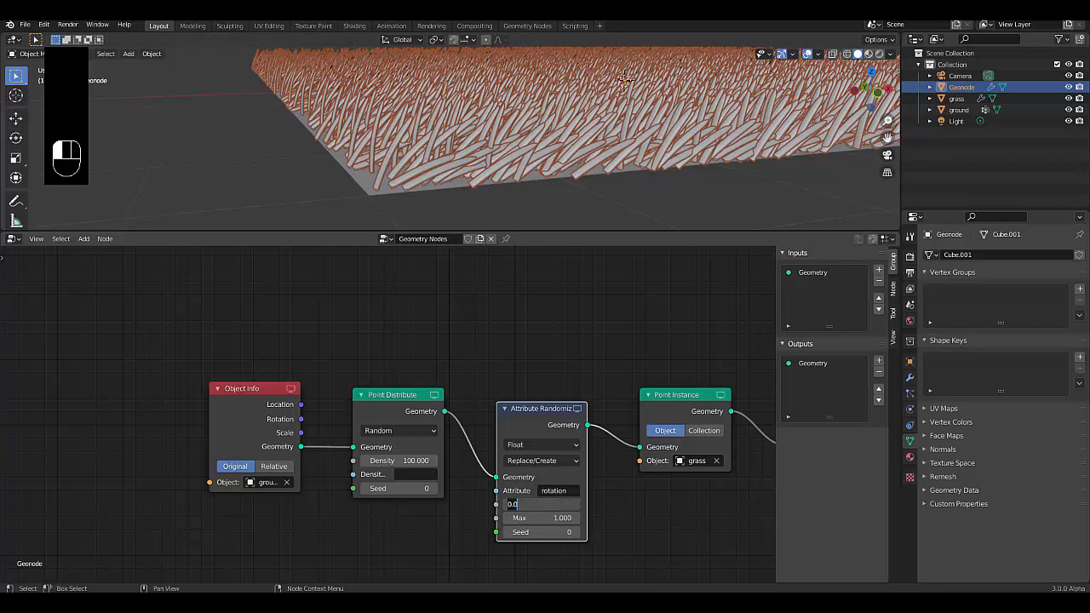
pyautogui.press('BackSpace')
pyautogui.write('-0.3')
pyautogui.press('Return')
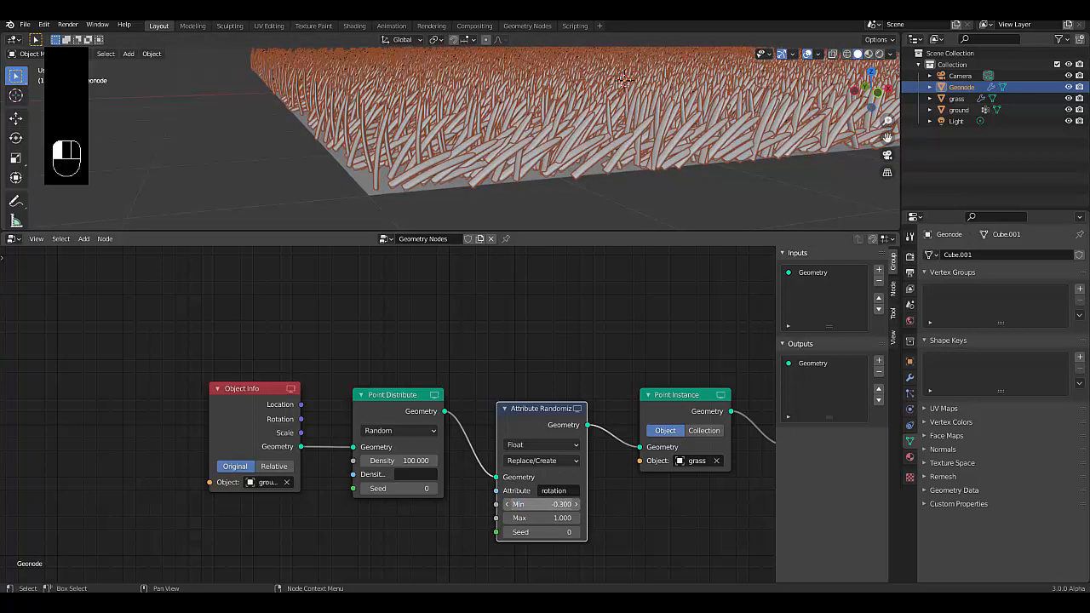
pyautogui.click(551, 517)
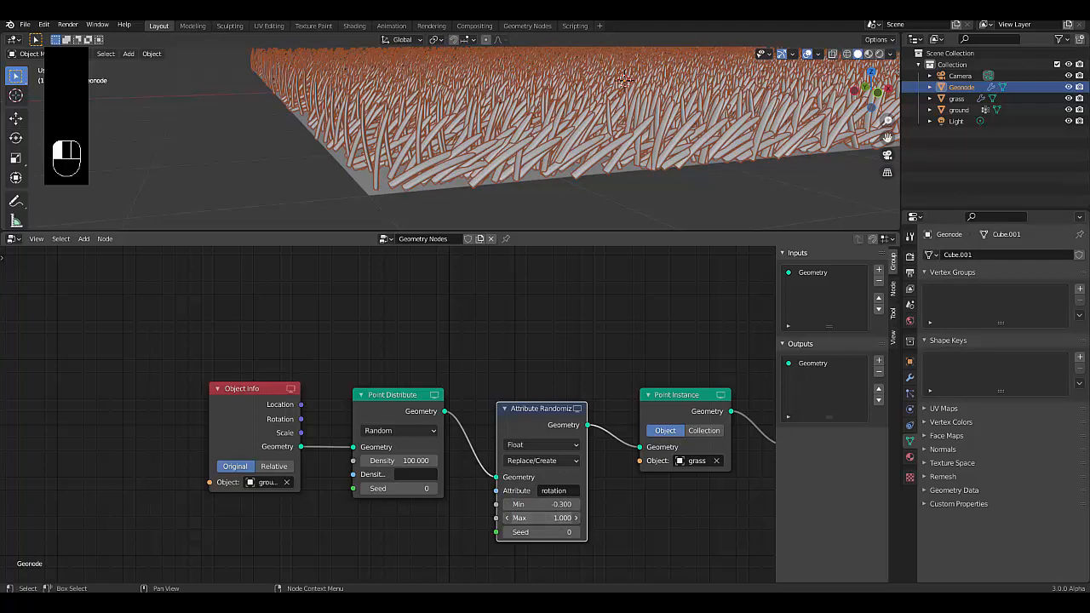
pyautogui.press('BackSpace')
pyautogui.write('0.3')
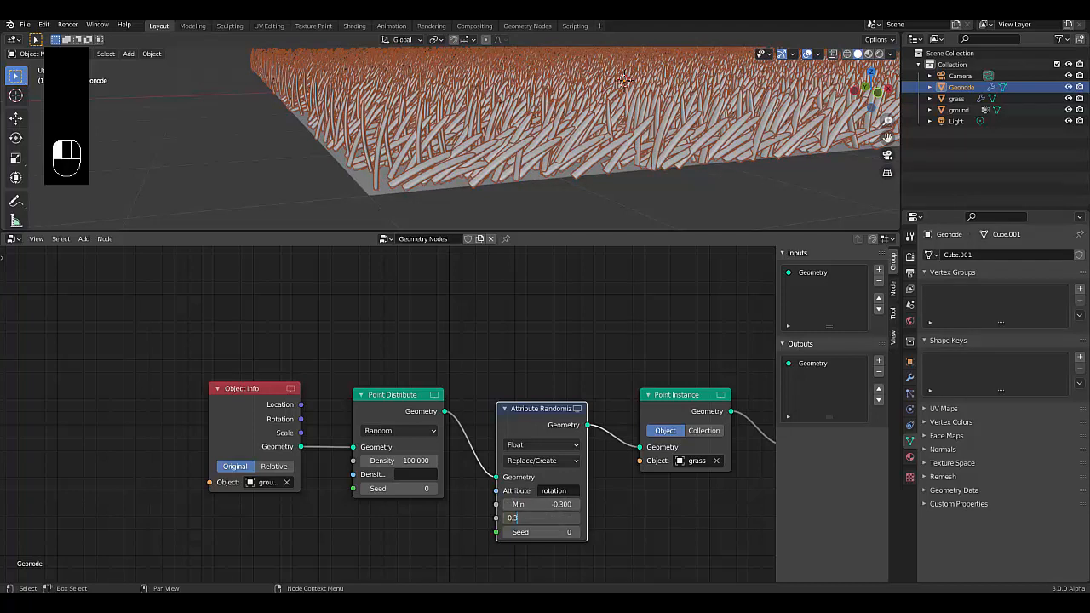
pyautogui.press('Return')
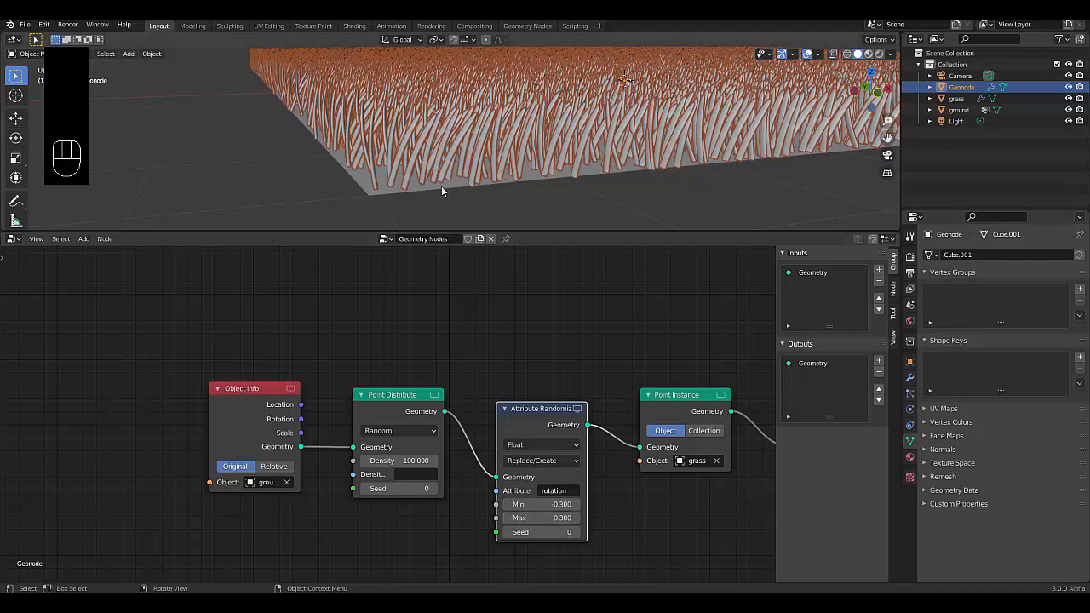
# Step: Move the grass blade's mesh down about 0.005 m along Z in front view, leaving edit mode when done
pyautogui.scroll(4, 396, 194)
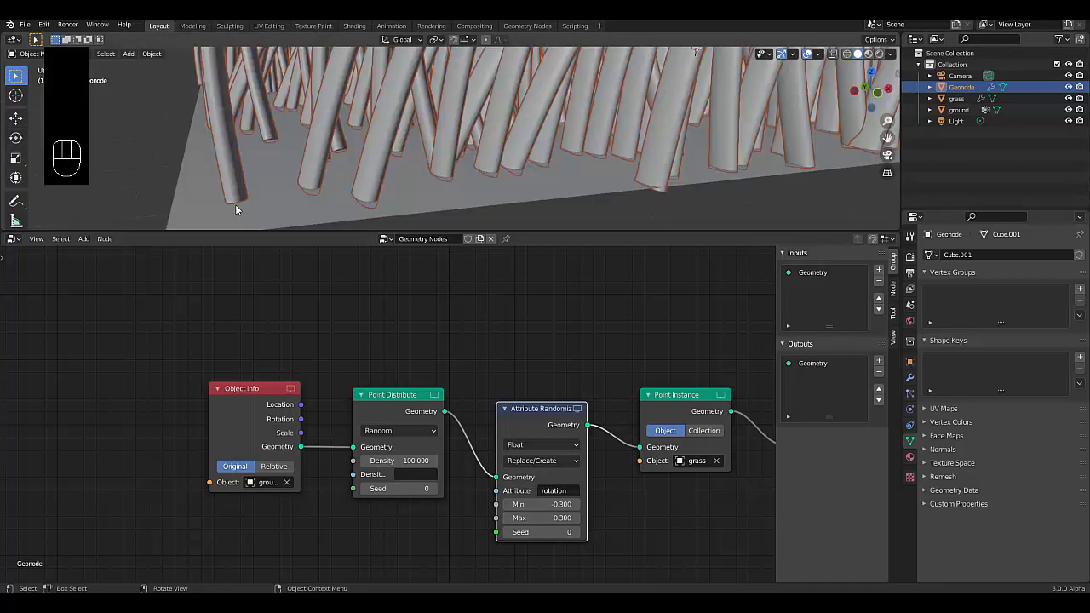
pyautogui.click(954, 98)
pyautogui.press('KP_Decimal')
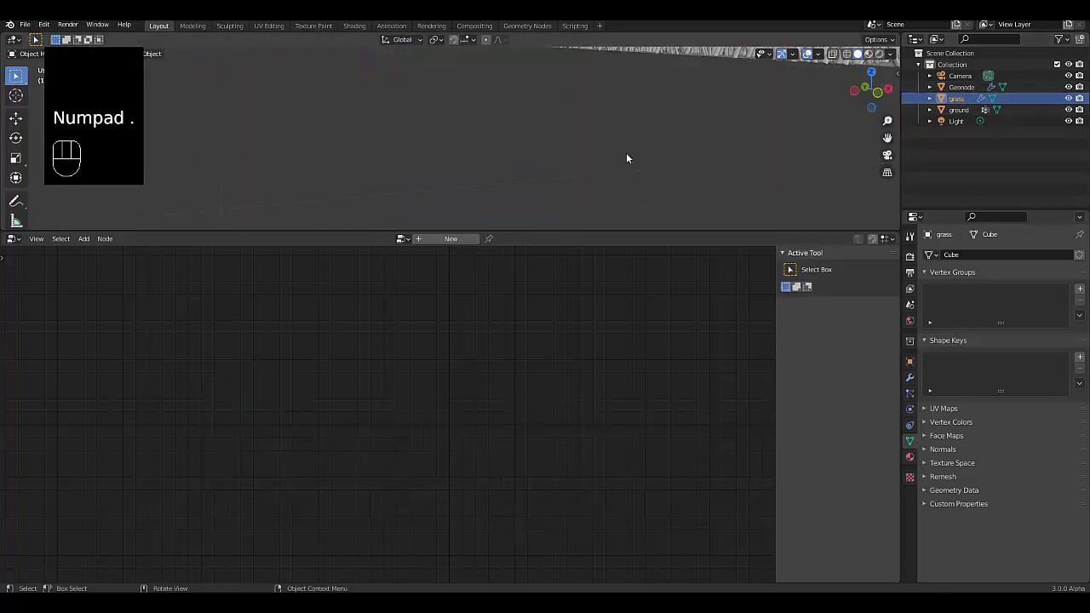
pyautogui.press('KP_1')
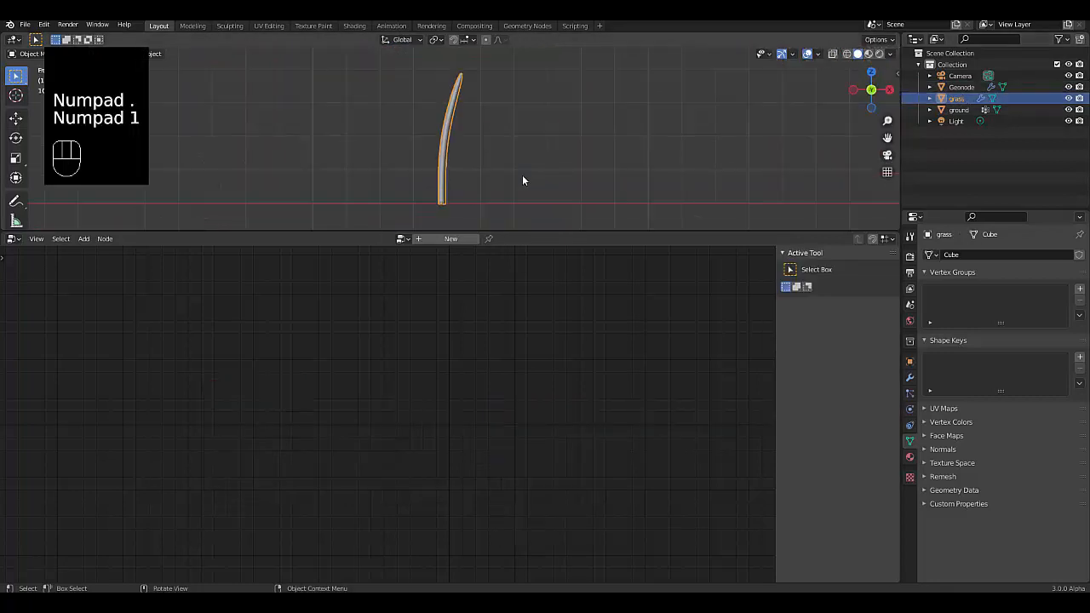
pyautogui.click(396, 199)
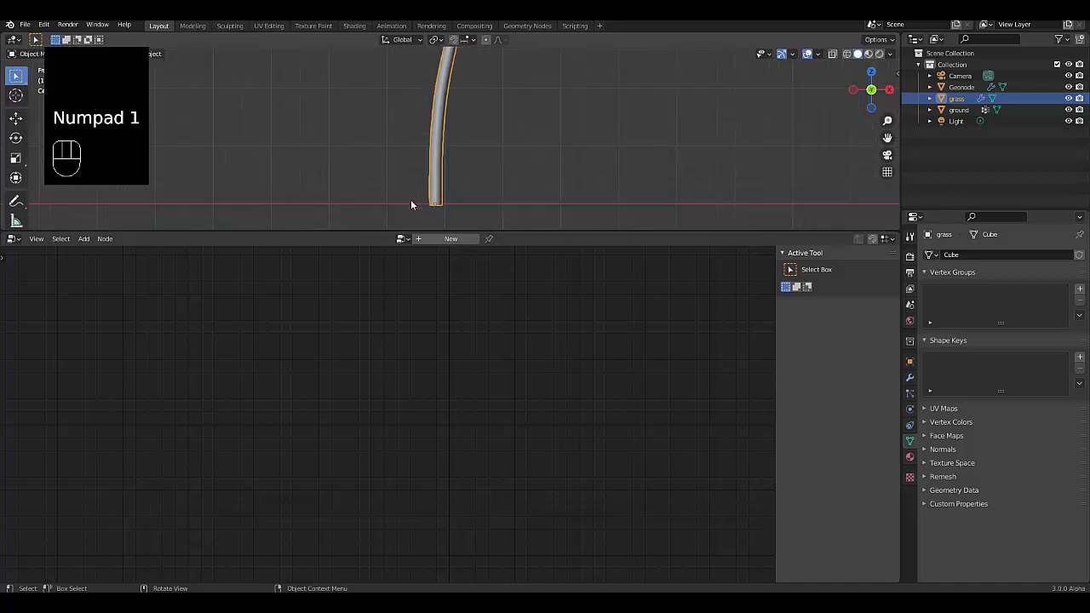
pyautogui.press('Tab')
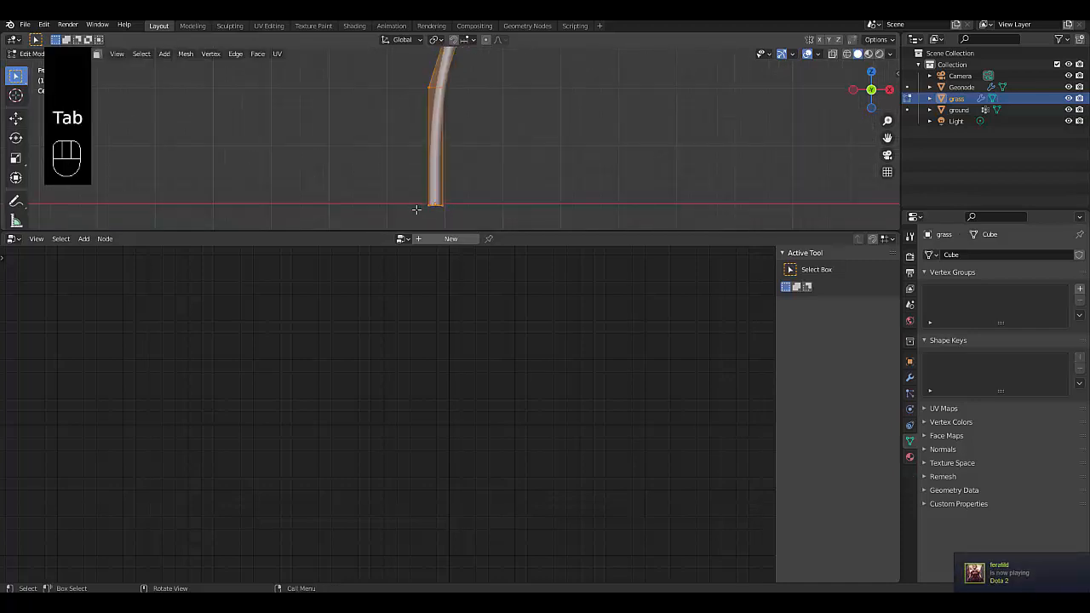
pyautogui.scroll(4, 414, 208)
pyautogui.scroll(2, 460, 188)
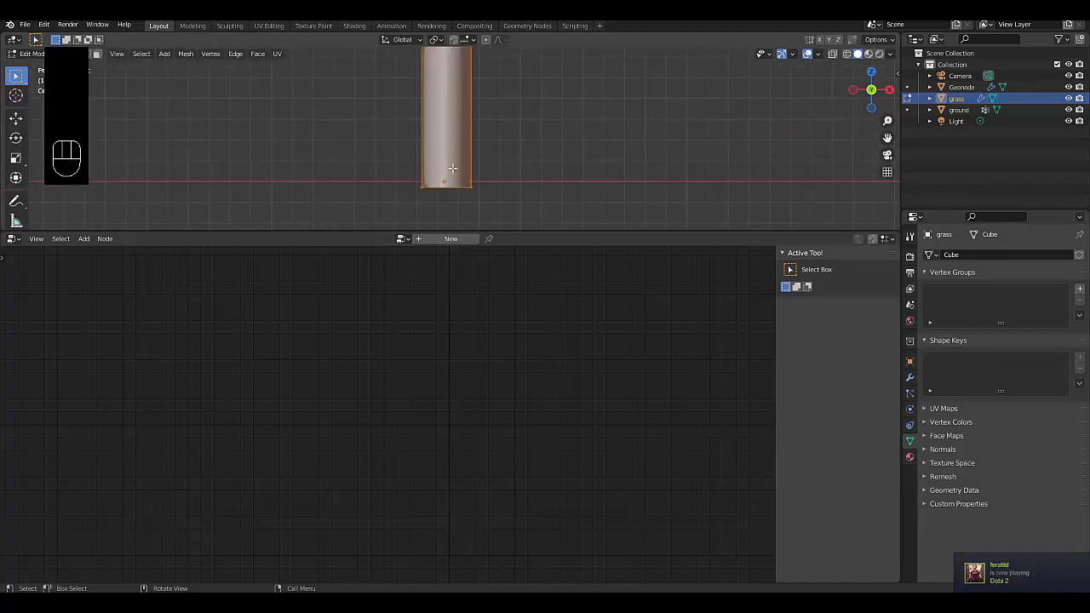
pyautogui.press('g')
pyautogui.press('z')
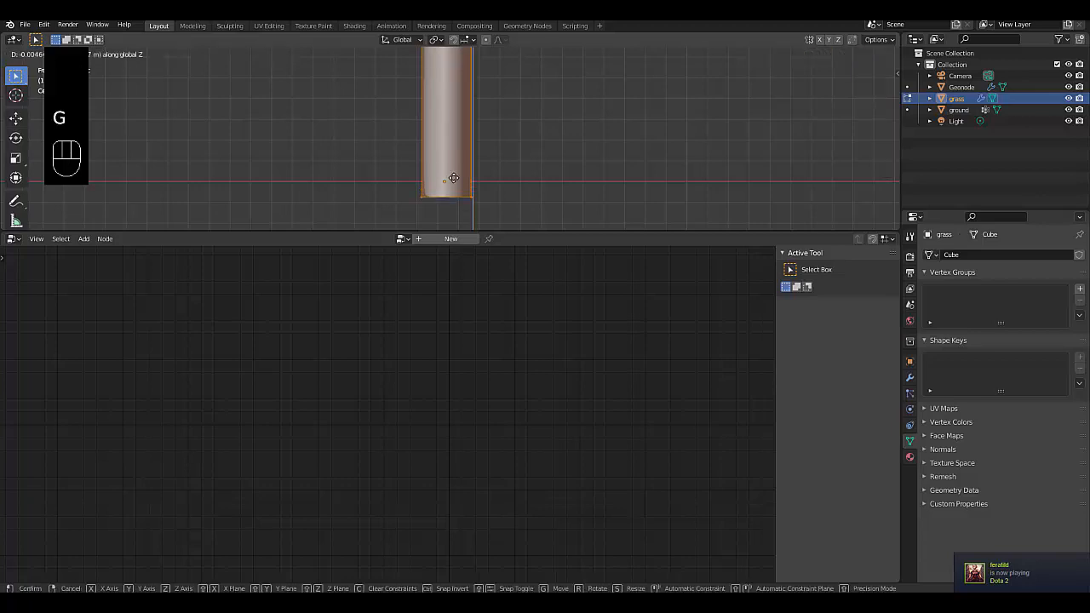
pyautogui.click(454, 182)
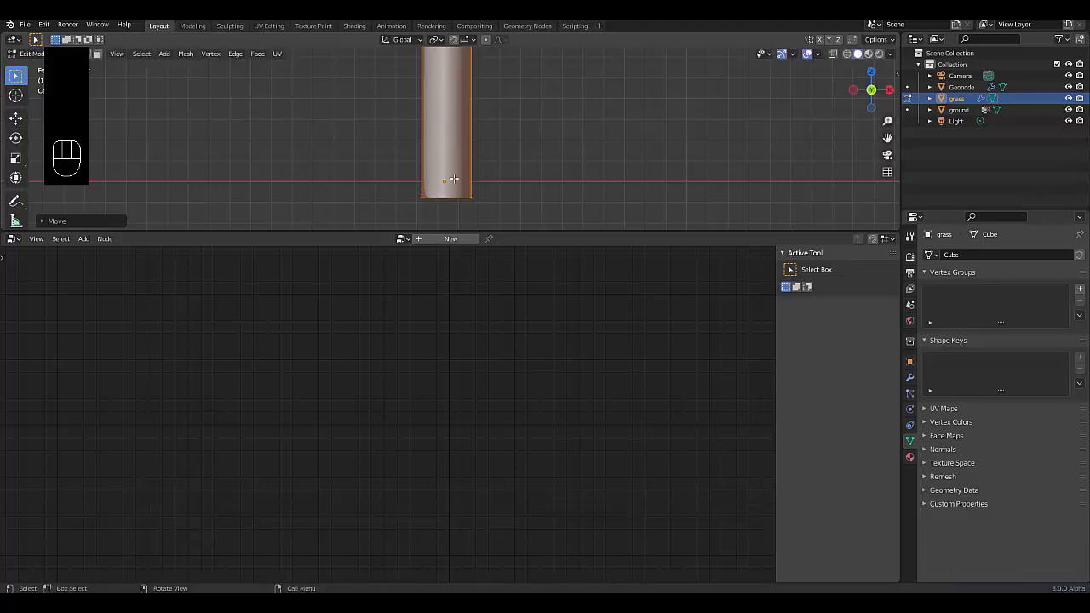
pyautogui.press('Tab')
# Step: Frame the ground plane in front view and examine whether the tilted blades' bases sit below its surface
pyautogui.scroll(-10, 454, 182)
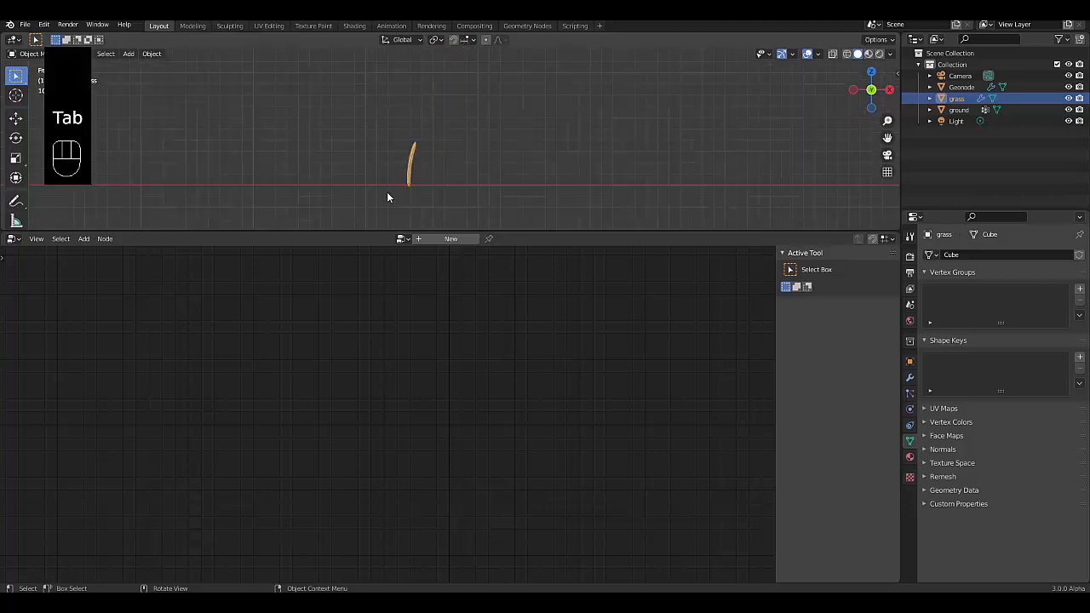
pyautogui.scroll(1, 385, 158)
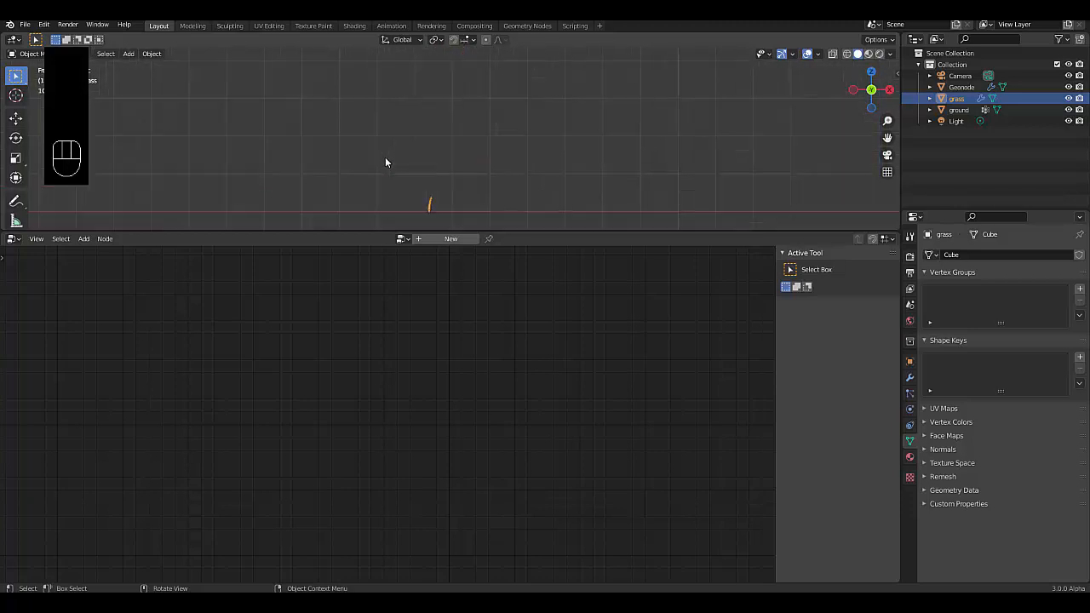
pyautogui.click(959, 110)
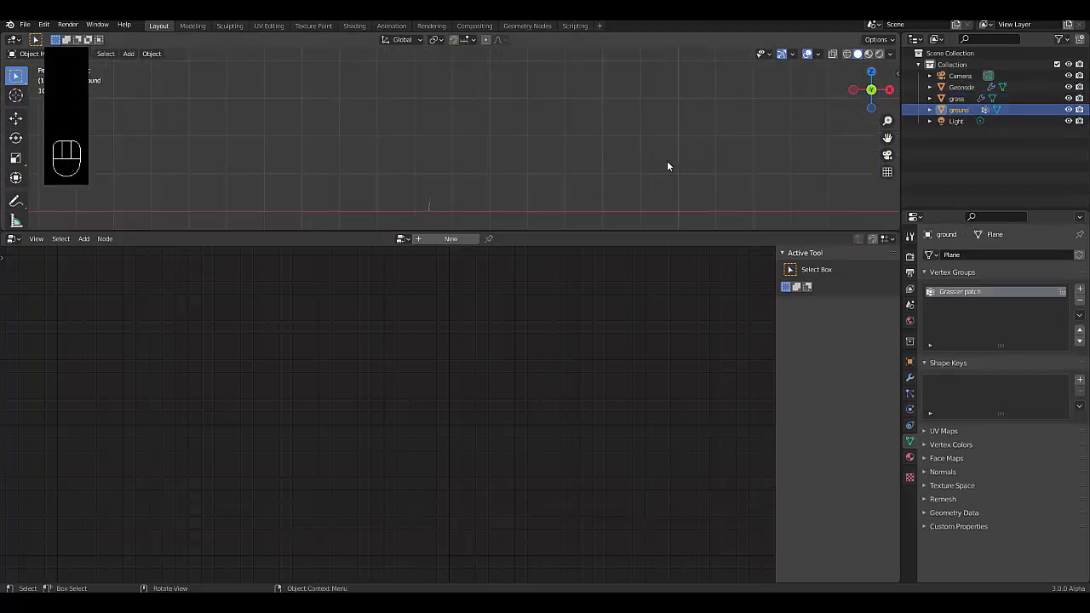
pyautogui.press('KP_Decimal')
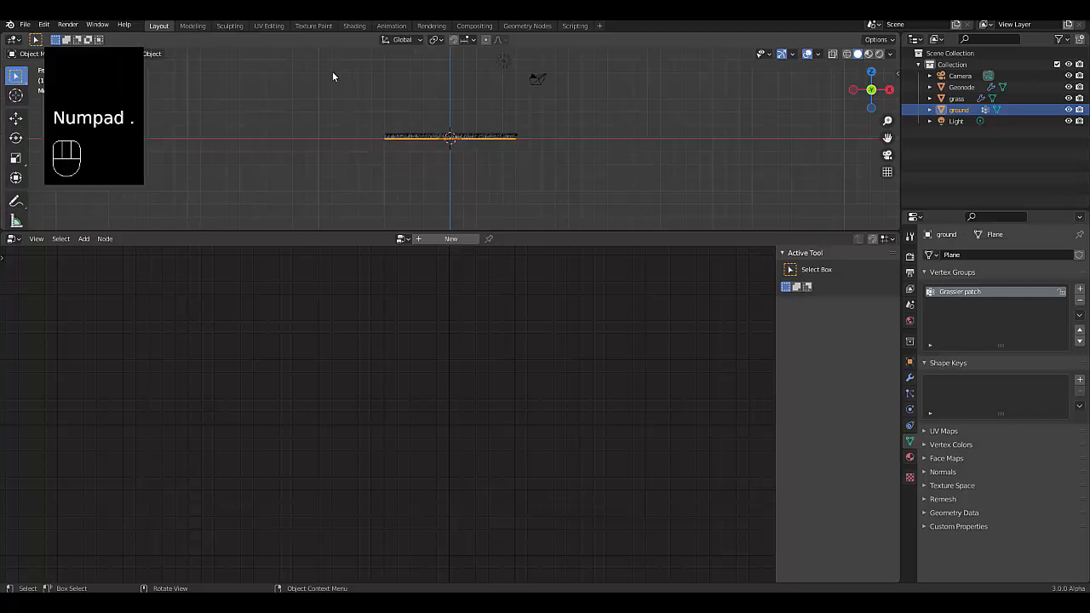
pyautogui.scroll(8, 404, 143)
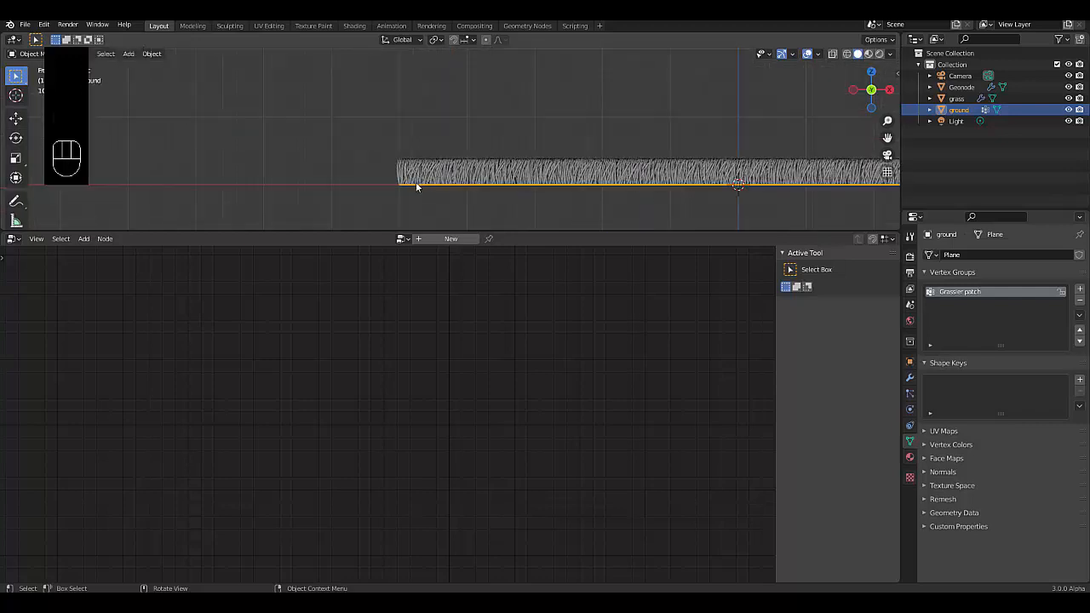
pyautogui.scroll(5, 502, 182)
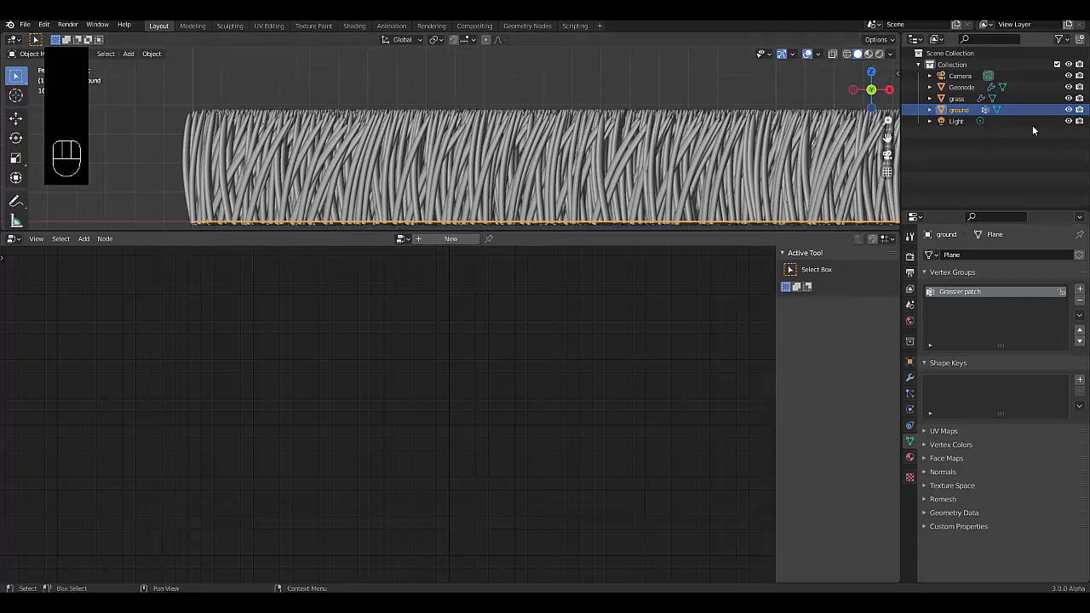
# Step: Select the Geonode object and set the Point Distribute node's seed to 3
pyautogui.click(950, 88)
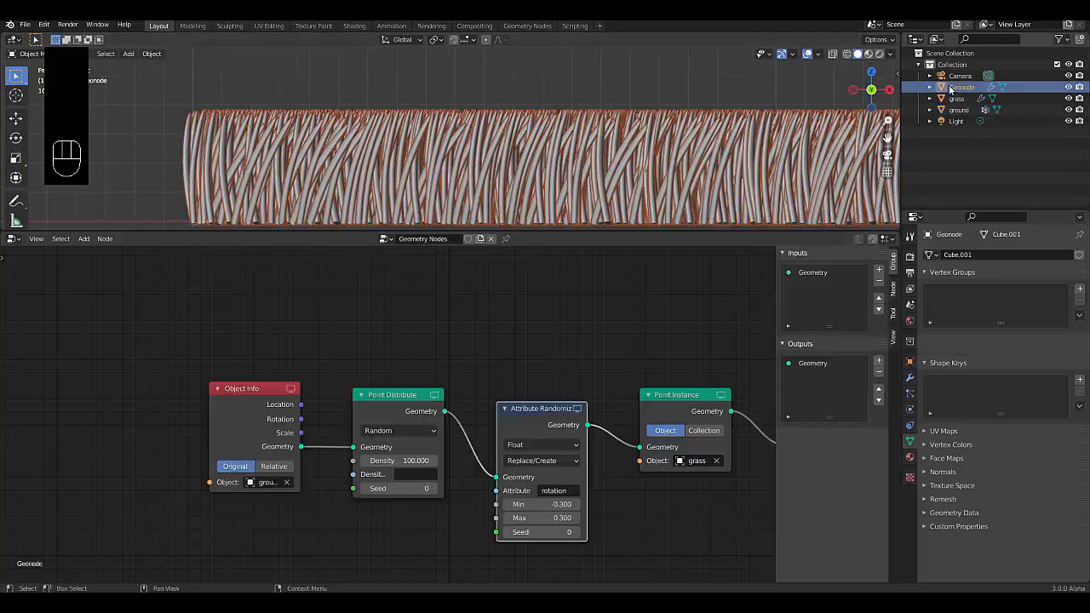
pyautogui.click(433, 490)
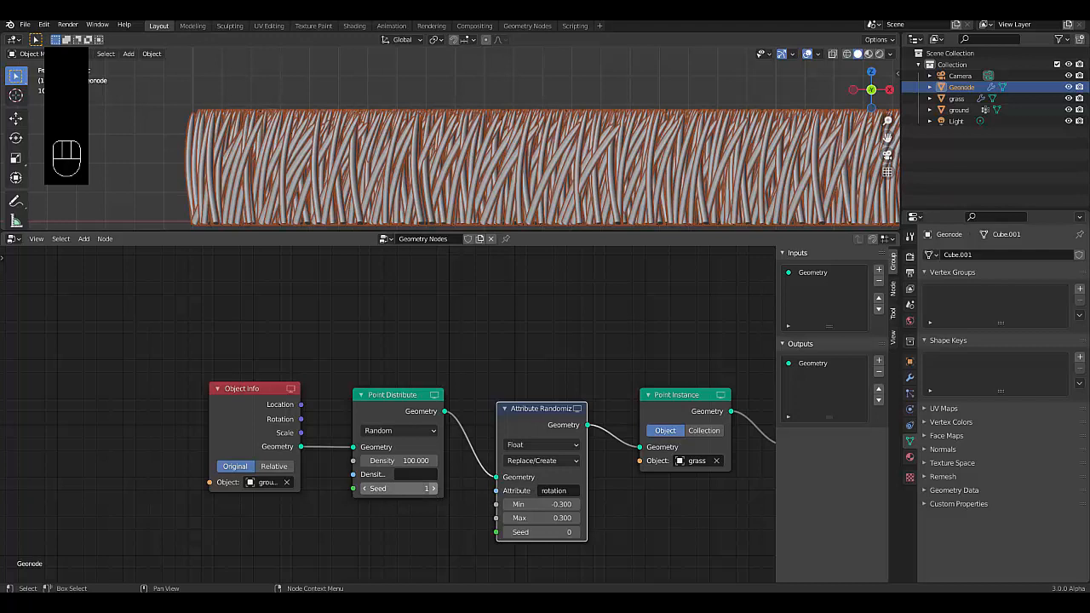
pyautogui.click(433, 490)
pyautogui.click(433, 489)
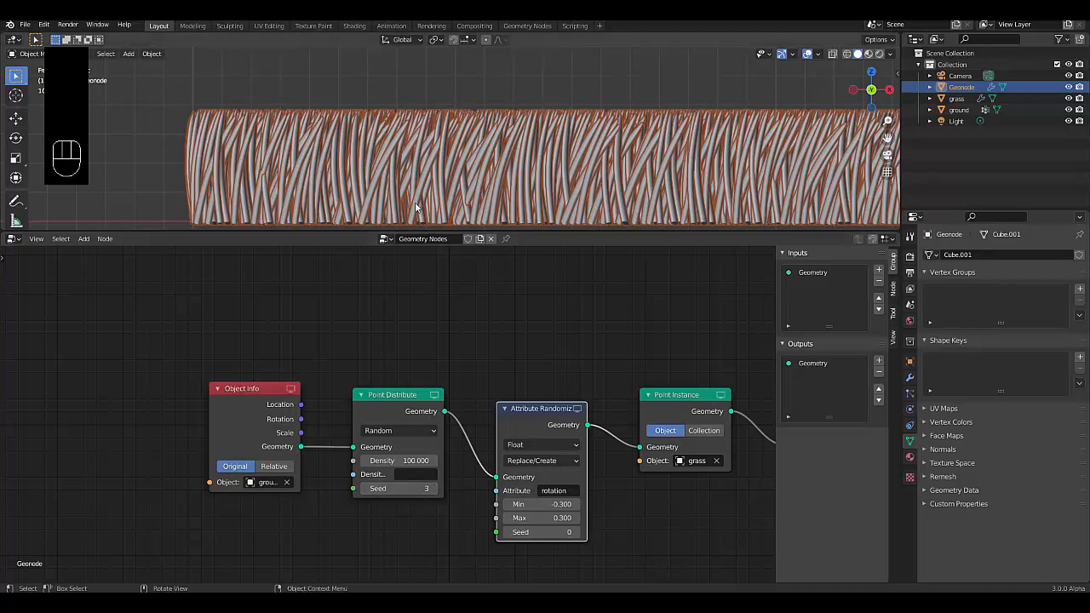
# Step: Assign the Grassier patch vertex group as the Point Distribute node's density attribute and deselect the Geonode object
pyautogui.moveTo(426, 204); pyautogui.dragTo(468, 226, button='middle')
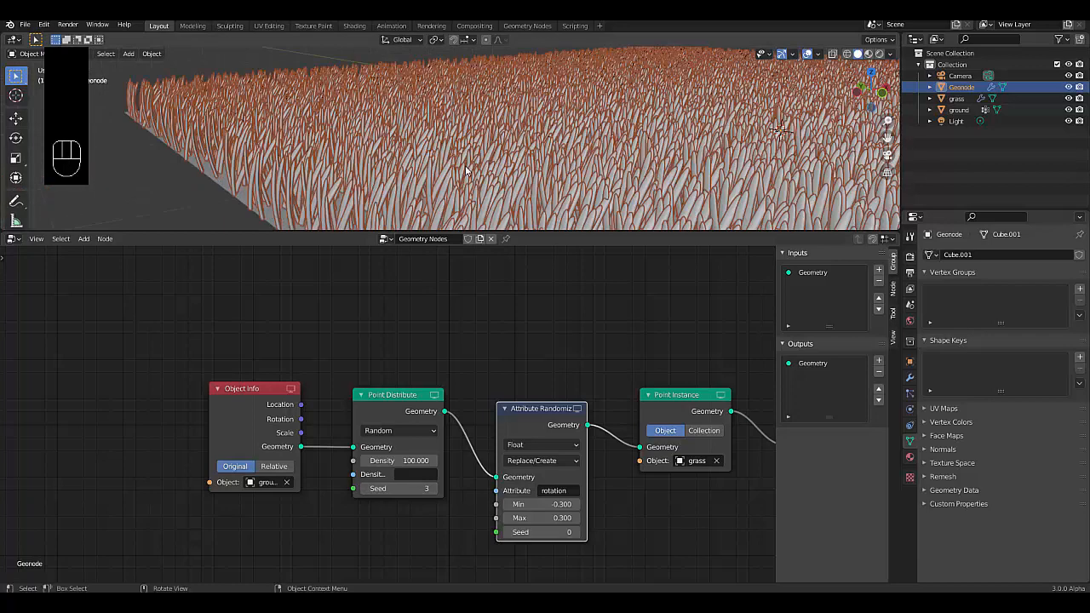
pyautogui.scroll(-4, 468, 170)
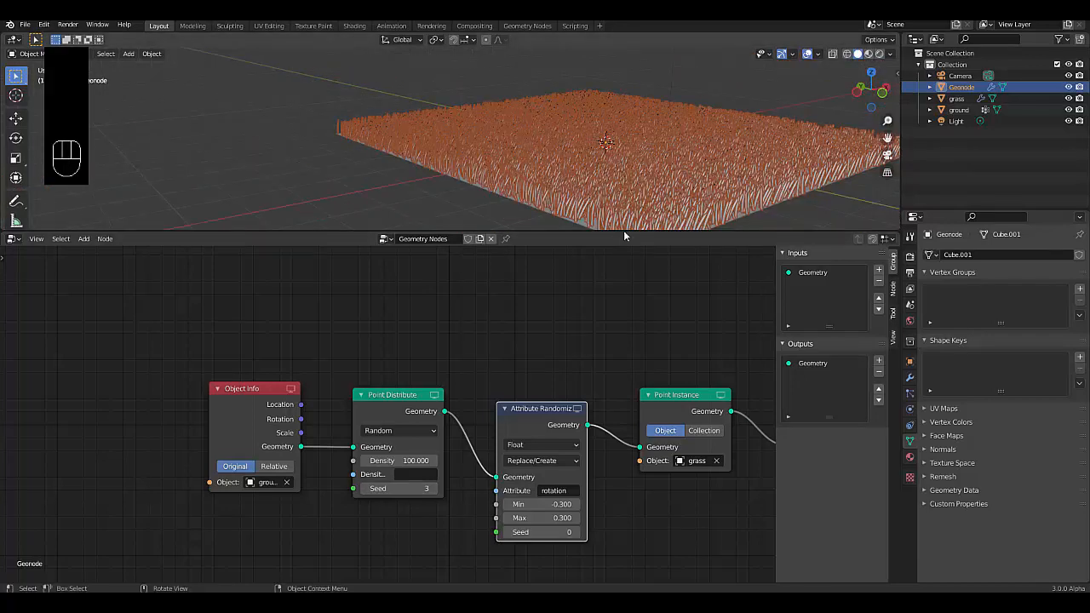
pyautogui.click(423, 474)
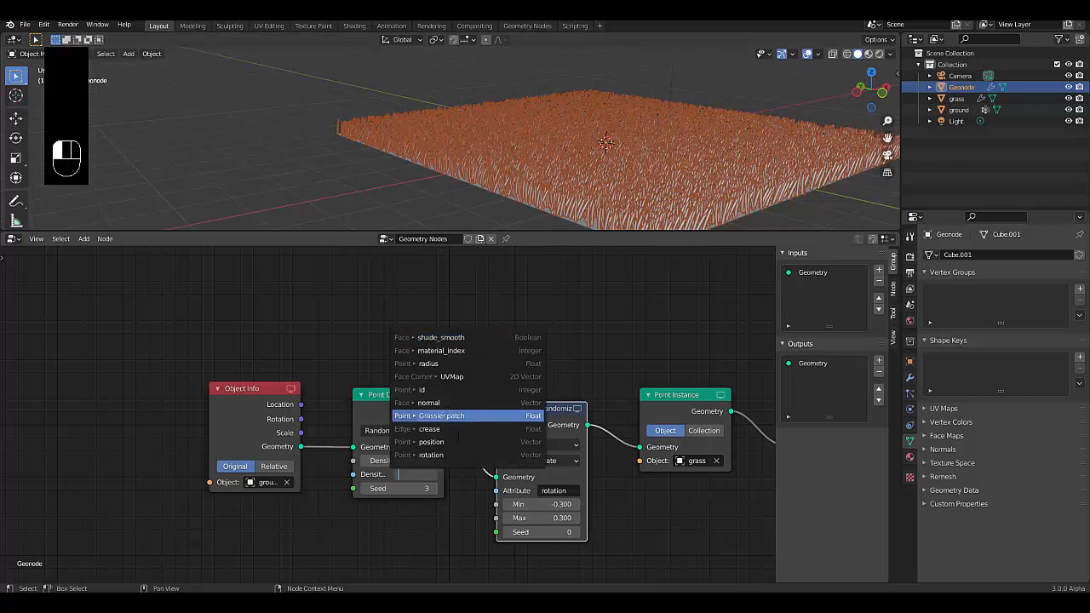
pyautogui.click(460, 415)
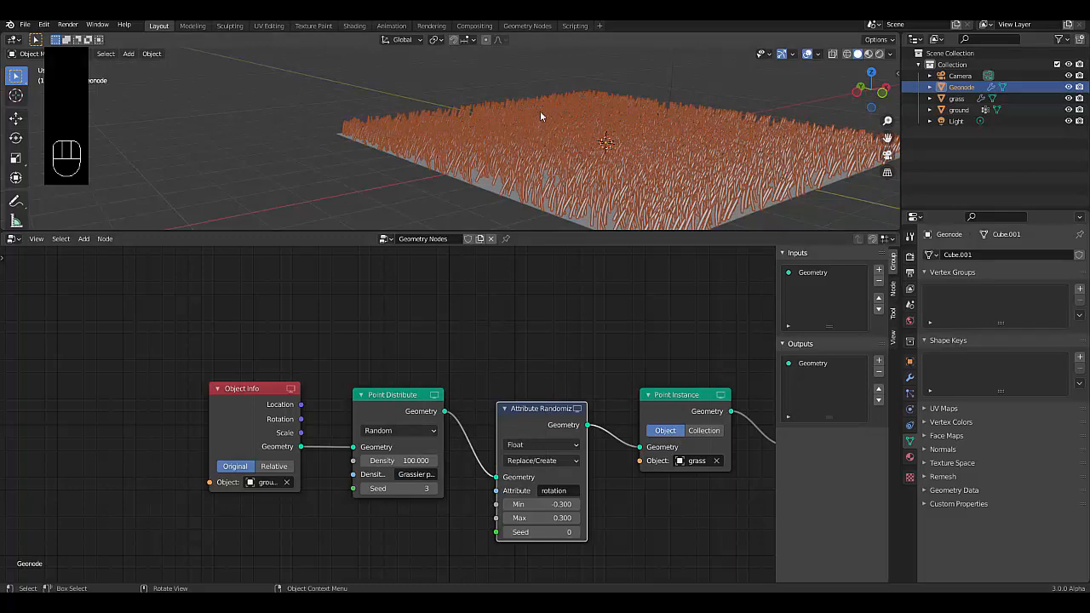
pyautogui.click(318, 190)
# Step: Insert a second Attribute Randomize node between the rotation randomizer and the Point Instance node
pyautogui.scroll(-3, 321, 190)
pyautogui.scroll(5, 509, 206)
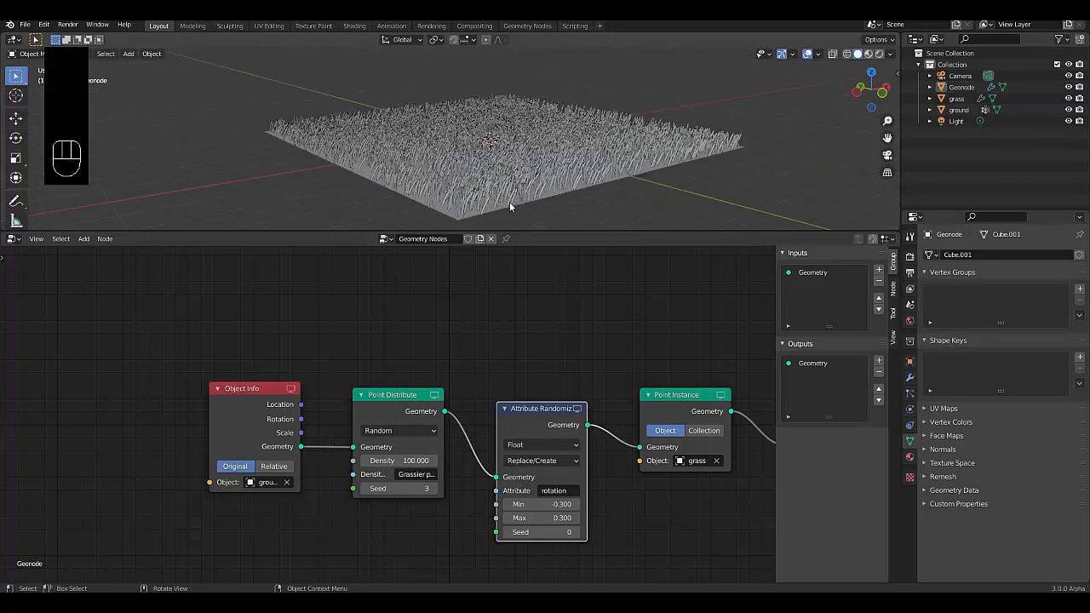
pyautogui.scroll(3, 487, 200)
pyautogui.scroll(-6, 484, 201)
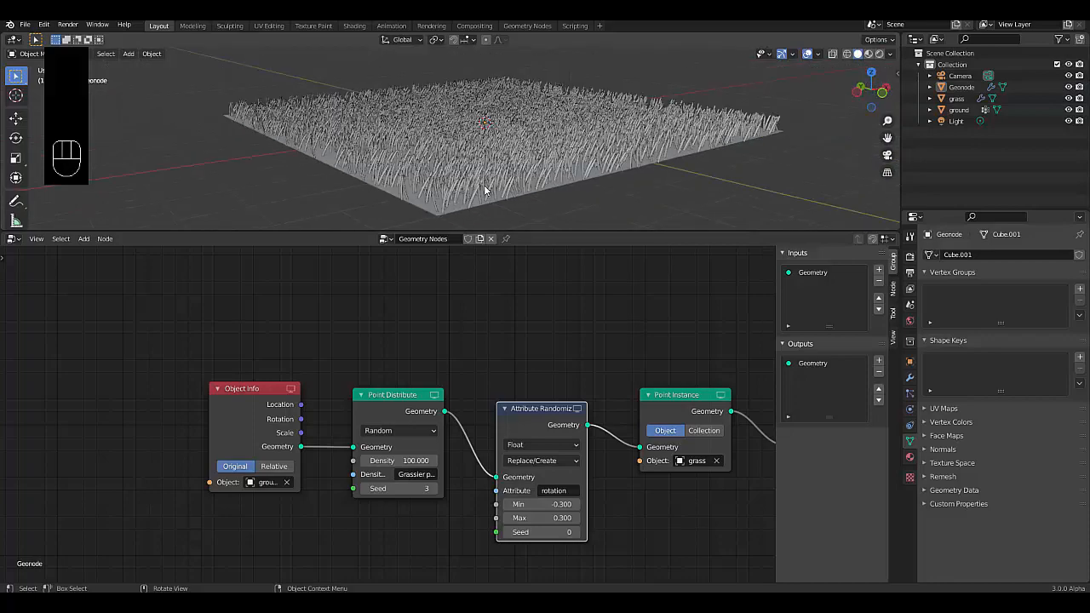
pyautogui.moveTo(478, 183); pyautogui.dragTo(434, 171, button='middle')
pyautogui.scroll(-5, 429, 170)
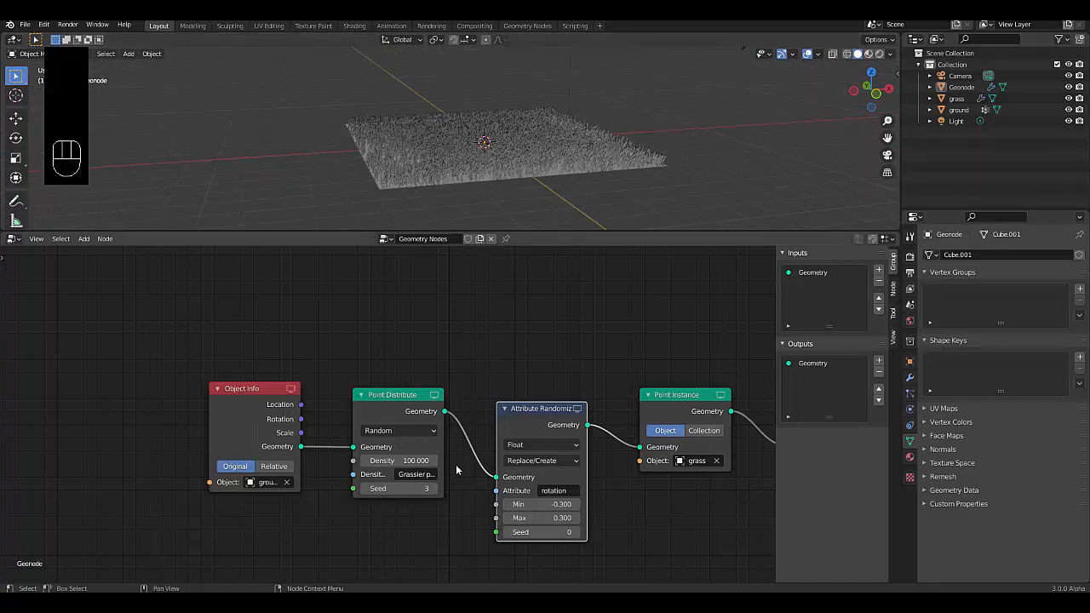
pyautogui.hotkey('shift', 'a')
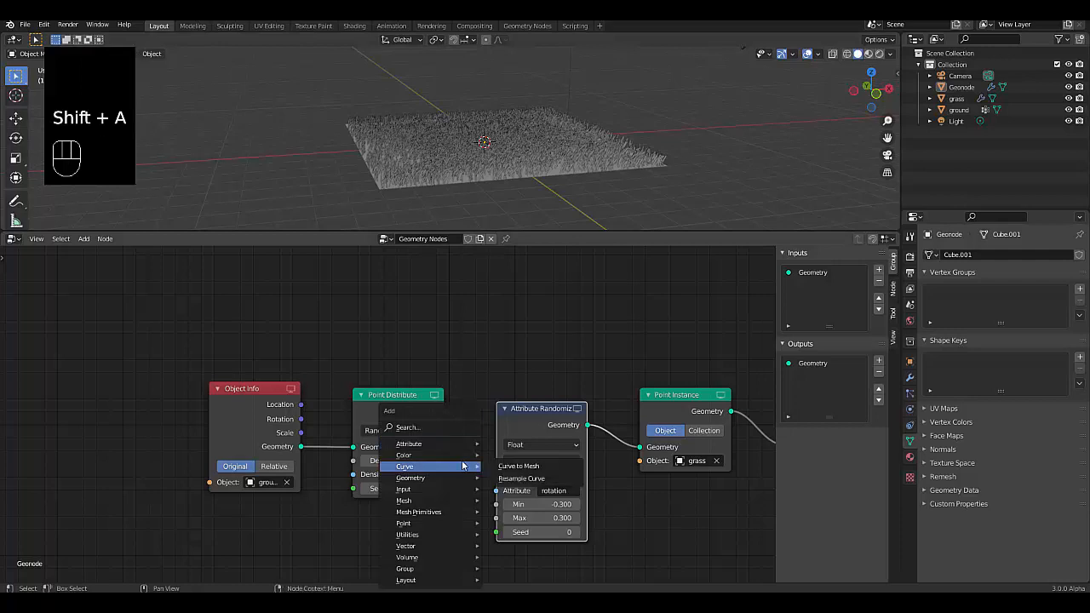
pyautogui.moveTo(452, 446)
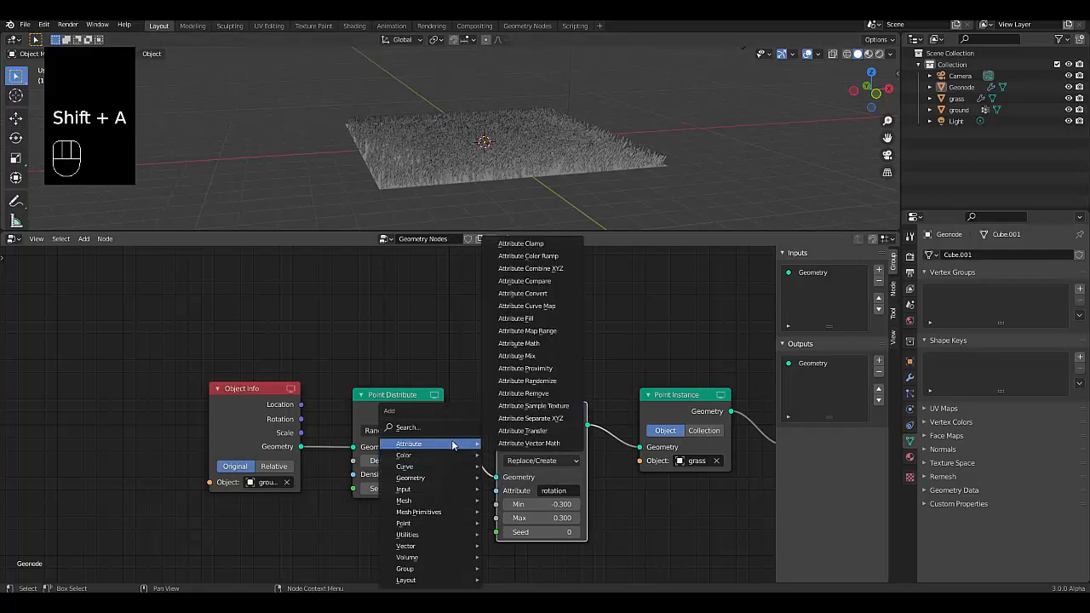
pyautogui.click(554, 381)
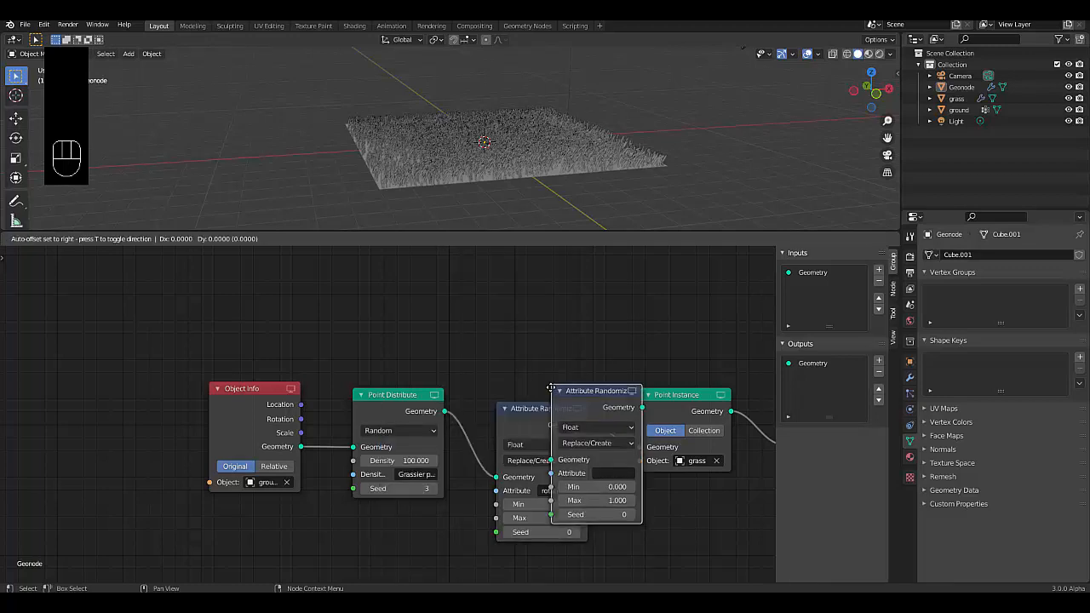
pyautogui.click(591, 412)
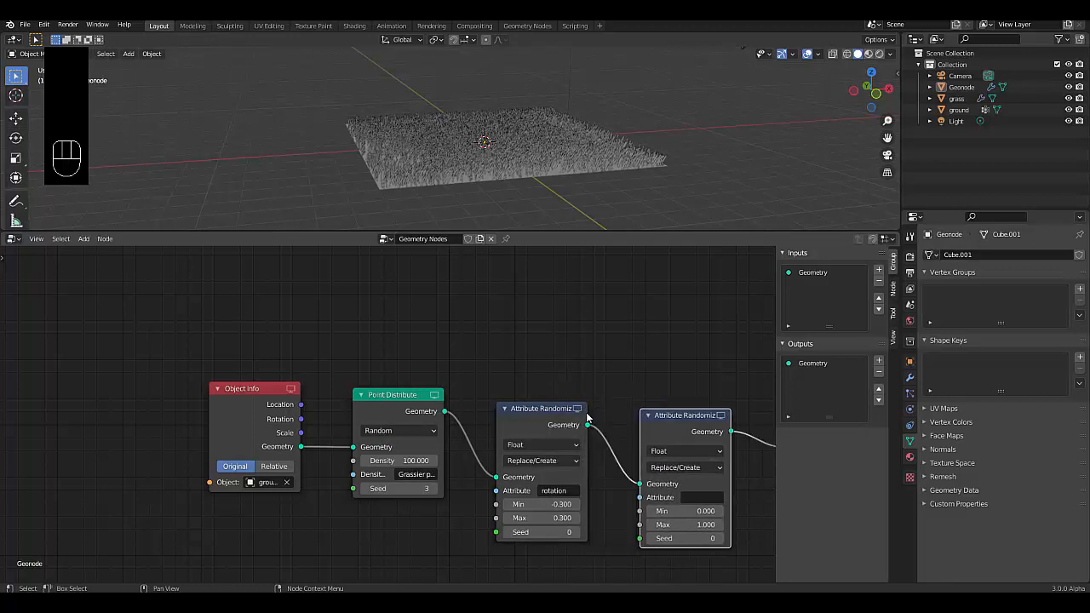
# Step: Make the second Attribute Randomize node affect the scale attribute
pyautogui.scroll(-7, 260, 521)
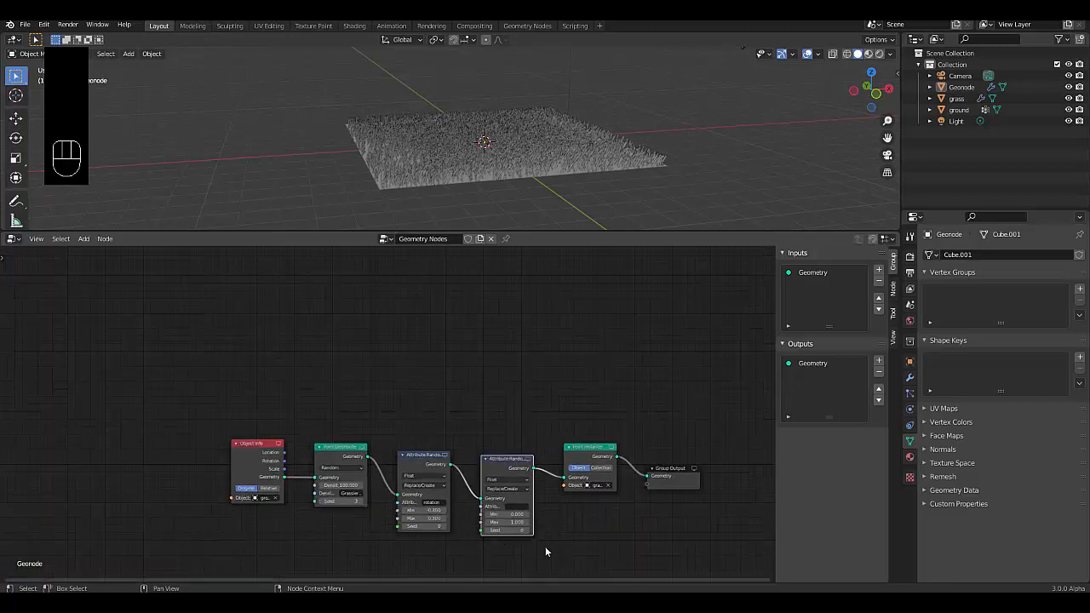
pyautogui.scroll(5, 545, 546)
pyautogui.scroll(2, 552, 545)
pyautogui.click(497, 469)
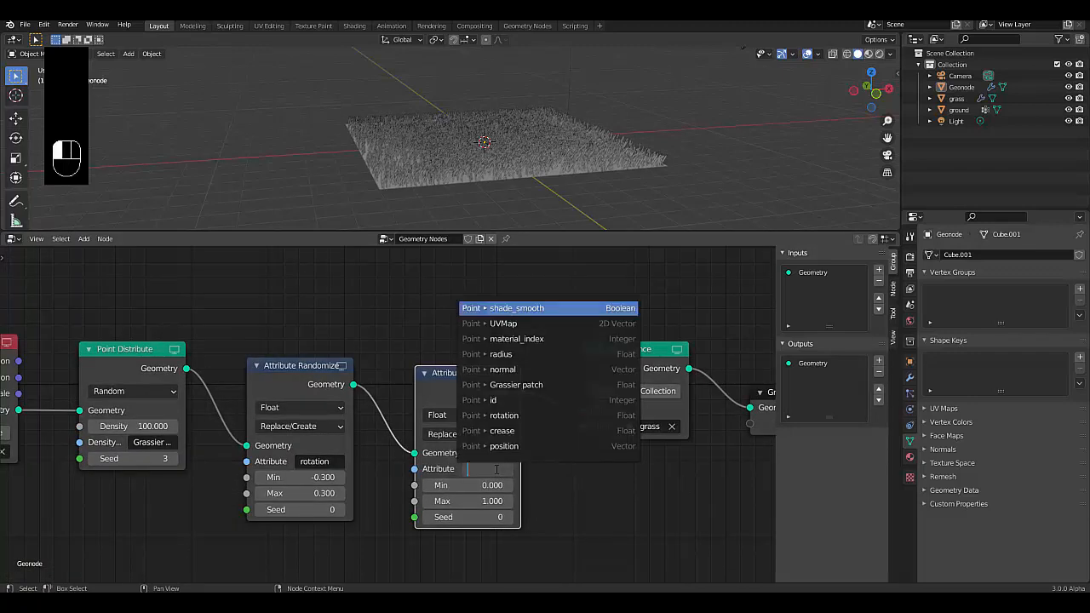
pyautogui.write('scal')
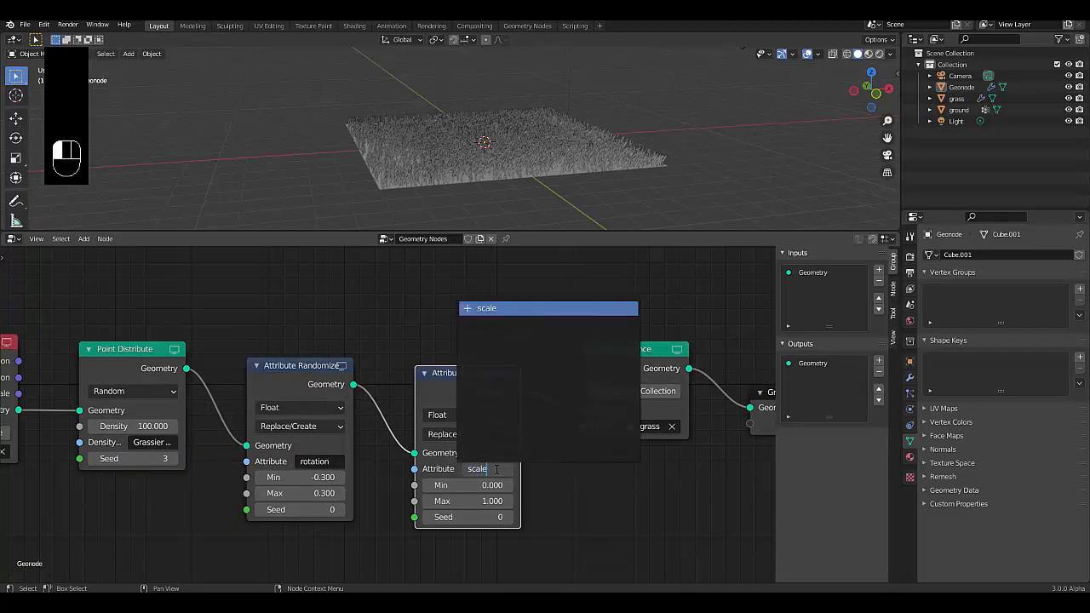
pyautogui.write('e')
pyautogui.press('Return')
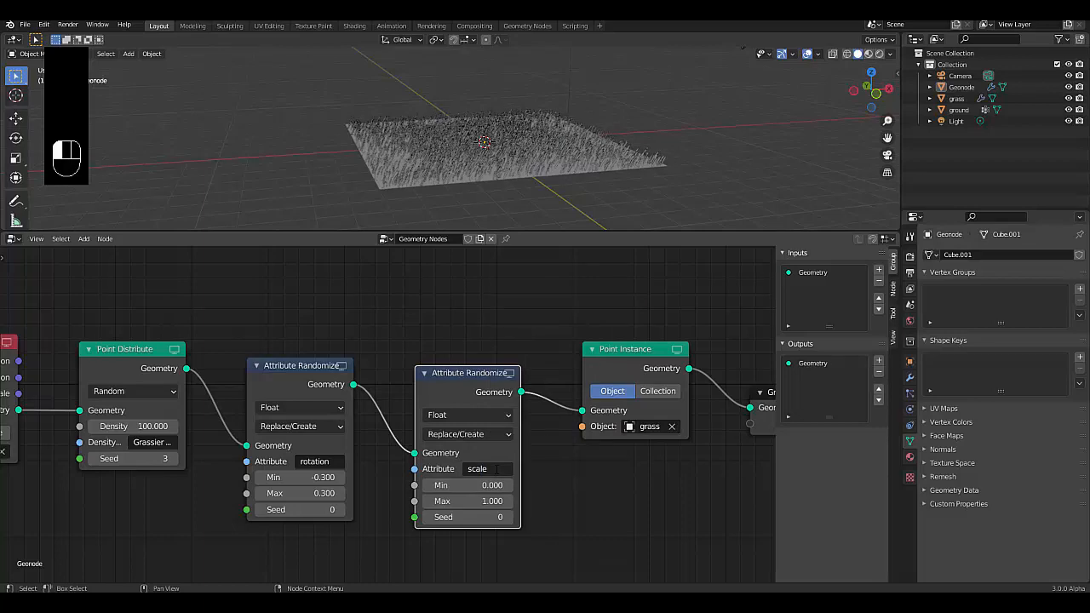
# Step: Examine the height variation of the scattered blades up close from a low angle along the ground plane's edge
pyautogui.moveTo(421, 218); pyautogui.dragTo(420, 185, button='middle')
pyautogui.scroll(2, 426, 162)
pyautogui.scroll(3, 437, 139)
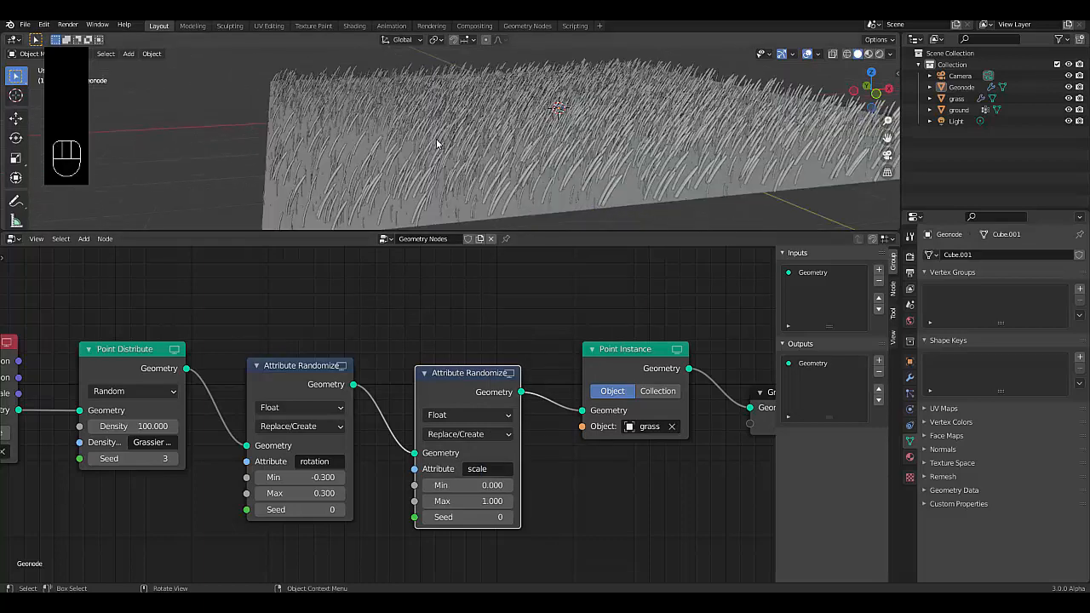
pyautogui.scroll(-4, 437, 161)
pyautogui.scroll(4, 433, 161)
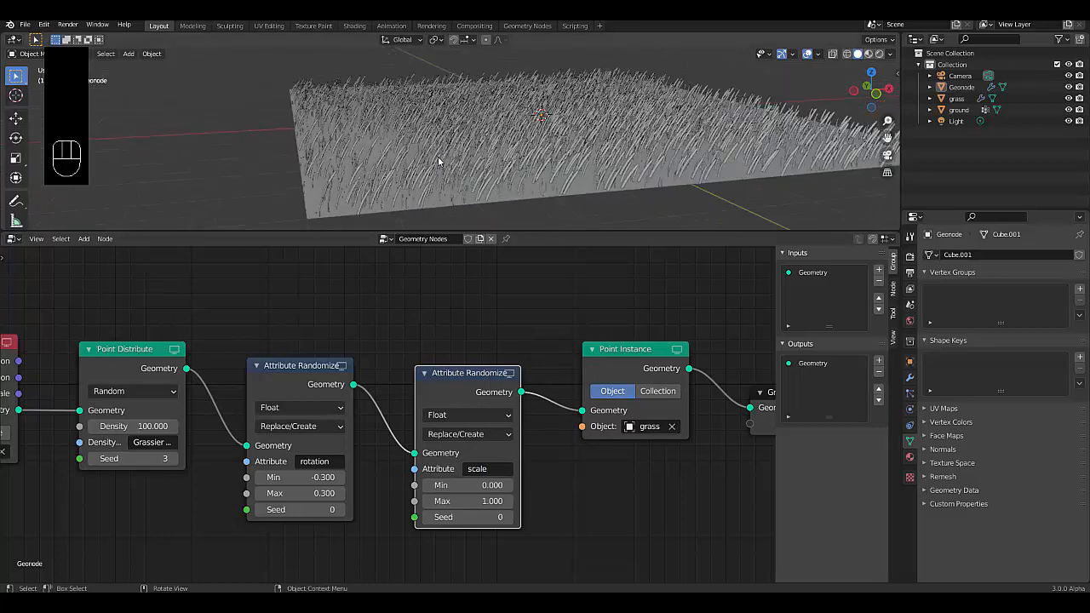
pyautogui.moveTo(432, 161); pyautogui.dragTo(452, 151, button='middle')
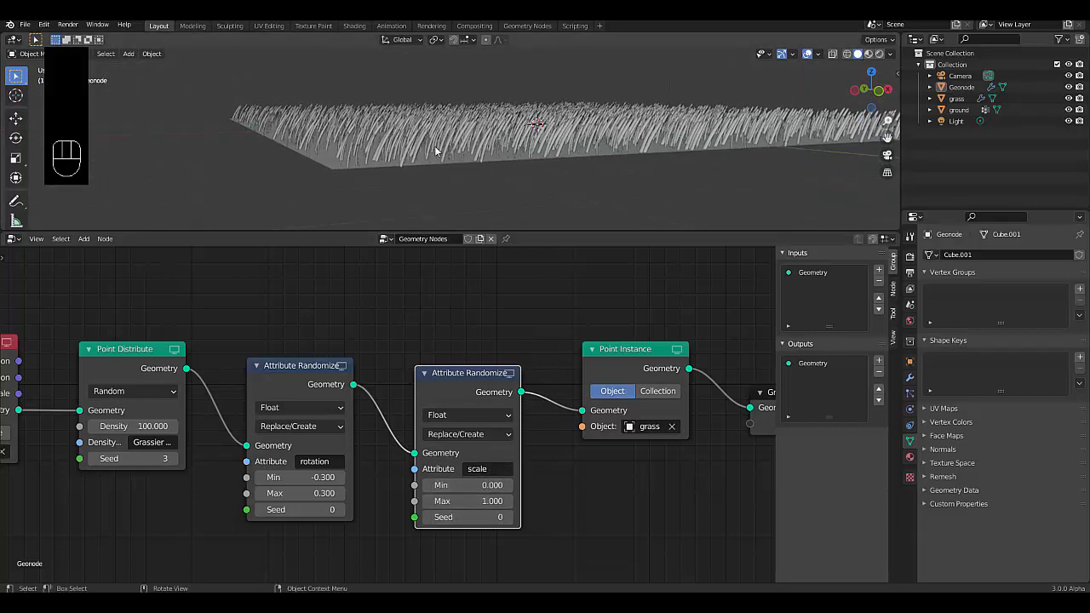
pyautogui.scroll(2, 434, 150)
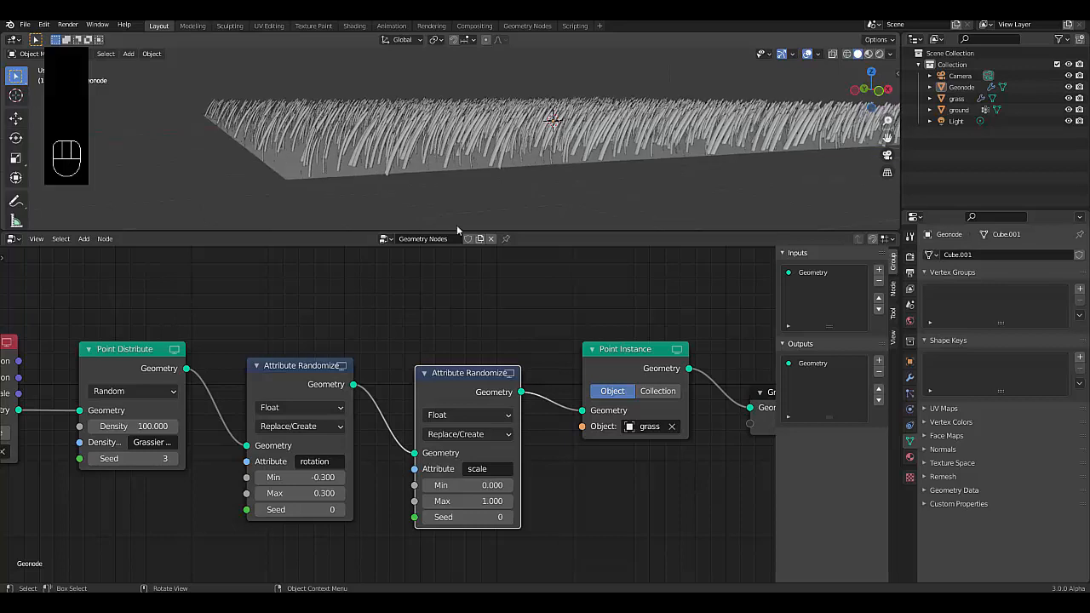
pyautogui.click(464, 435)
pyautogui.click(464, 437)
pyautogui.scroll(2, 382, 166)
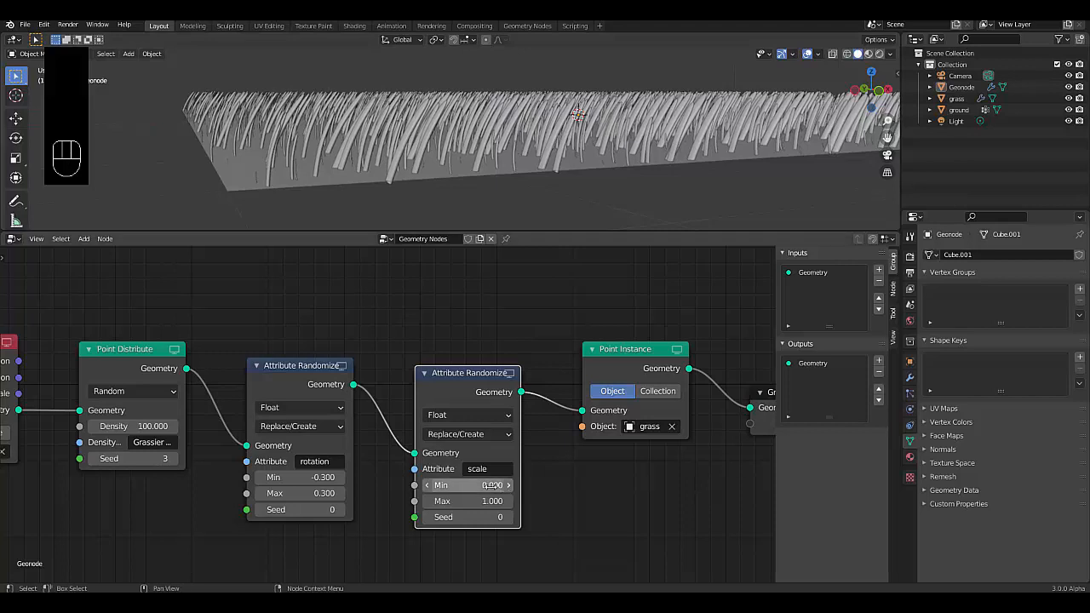
# Step: Set the scale randomization's minimum to 0.4
pyautogui.doubleClick(467, 484)
pyautogui.write('0')
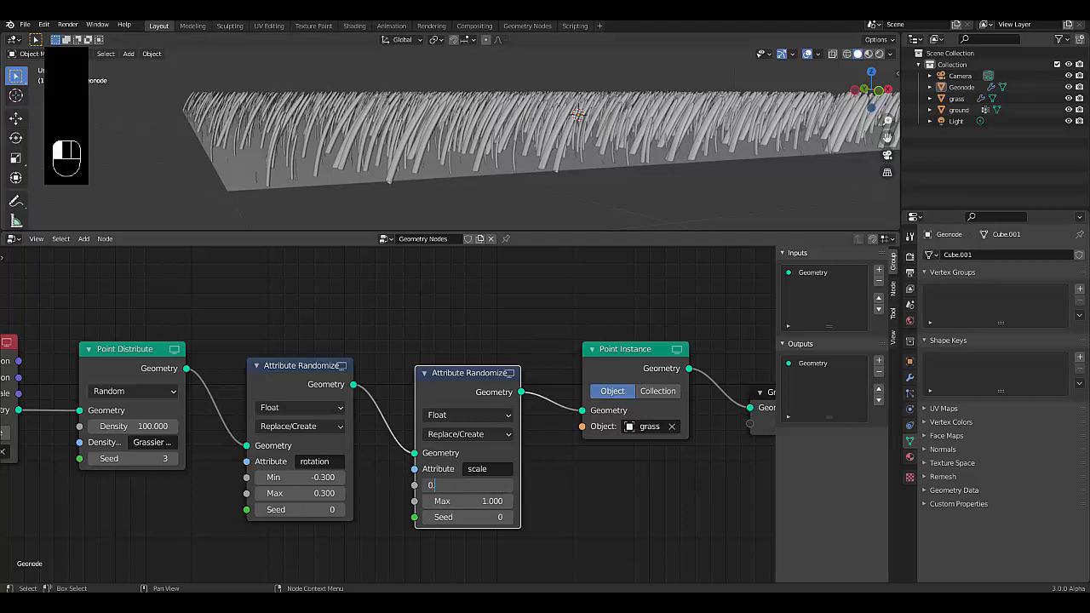
pyautogui.write('.4')
pyautogui.press('Return')
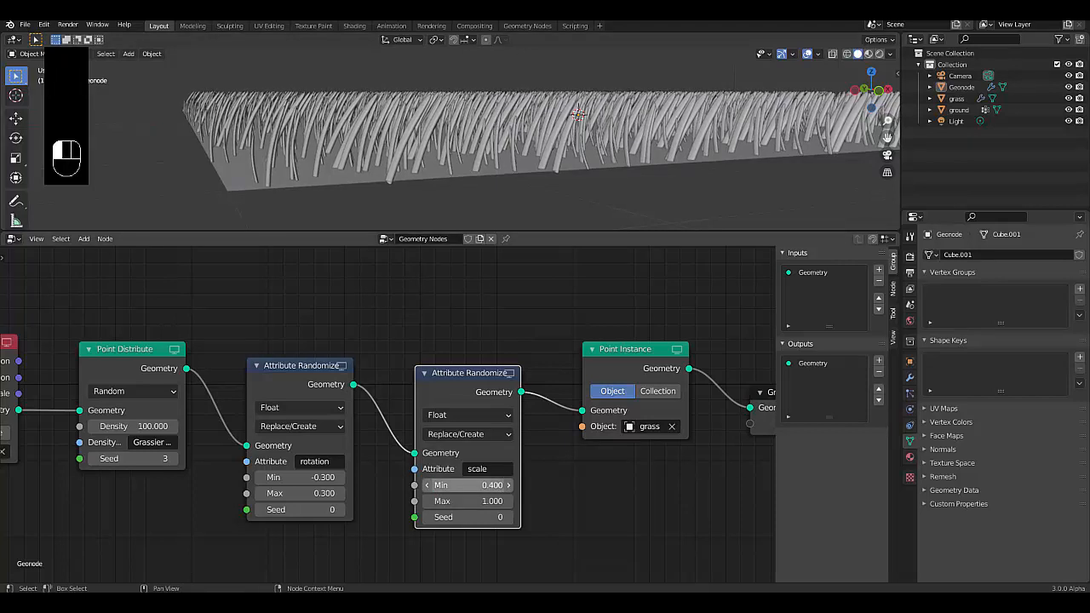
# Step: Set the scale randomization range to a minimum of 0.3 and a maximum of 0.8, with seed 2
pyautogui.doubleClick(467, 485)
pyautogui.write('0.3')
pyautogui.press('Return')
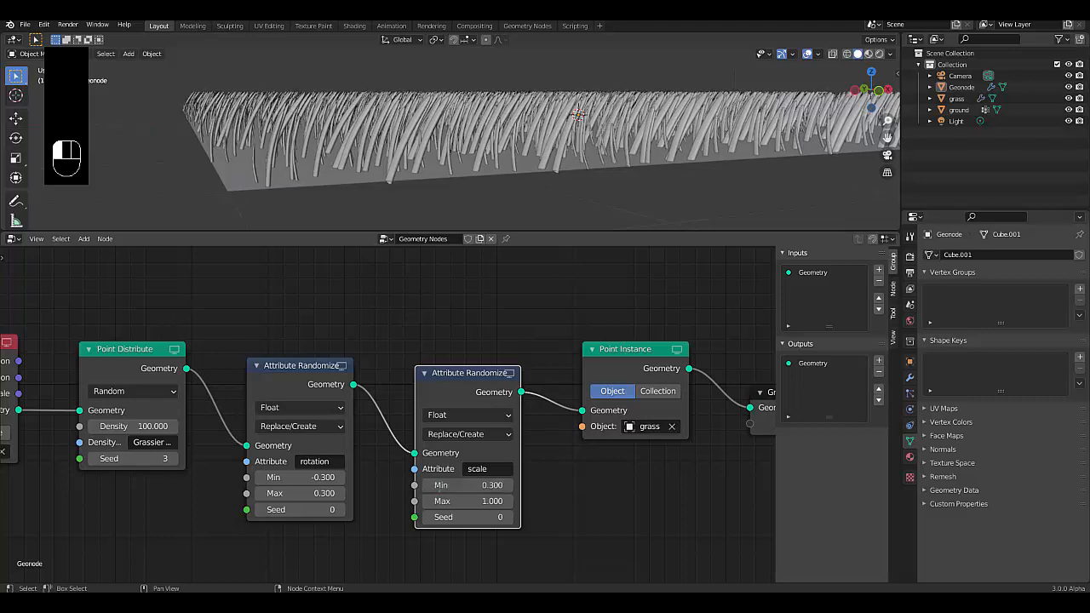
pyautogui.doubleClick(467, 501)
pyautogui.write('0')
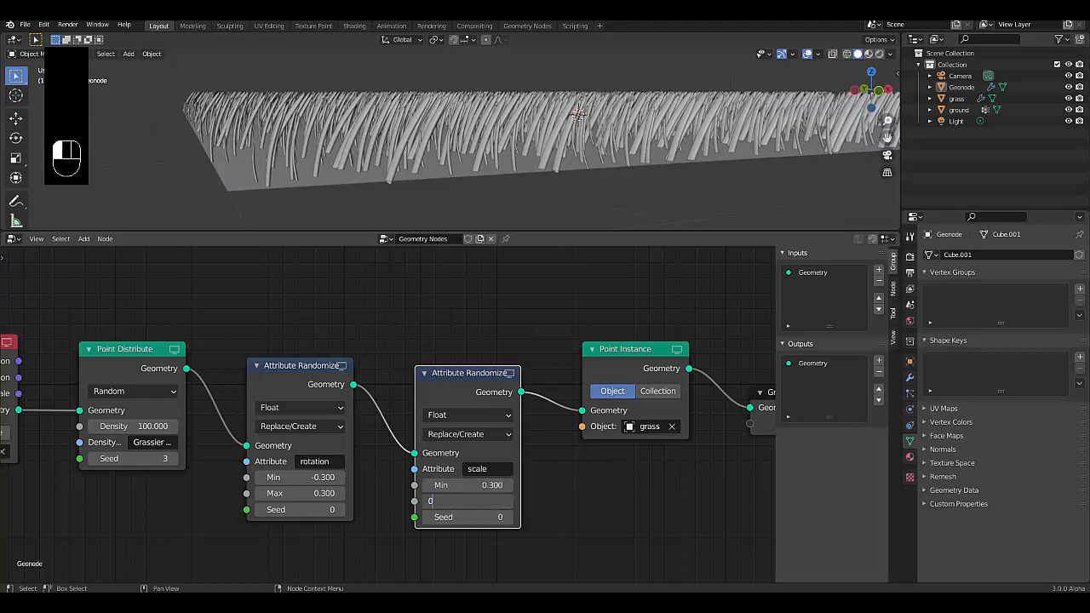
pyautogui.write('.8')
pyautogui.press('Return')
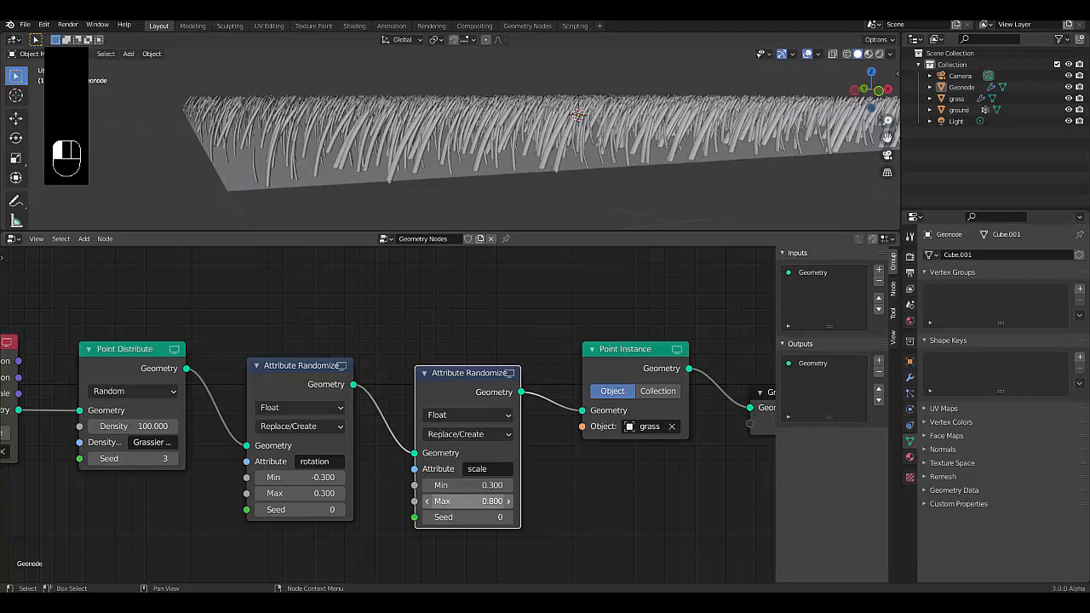
pyautogui.click(509, 516)
pyautogui.click(509, 517)
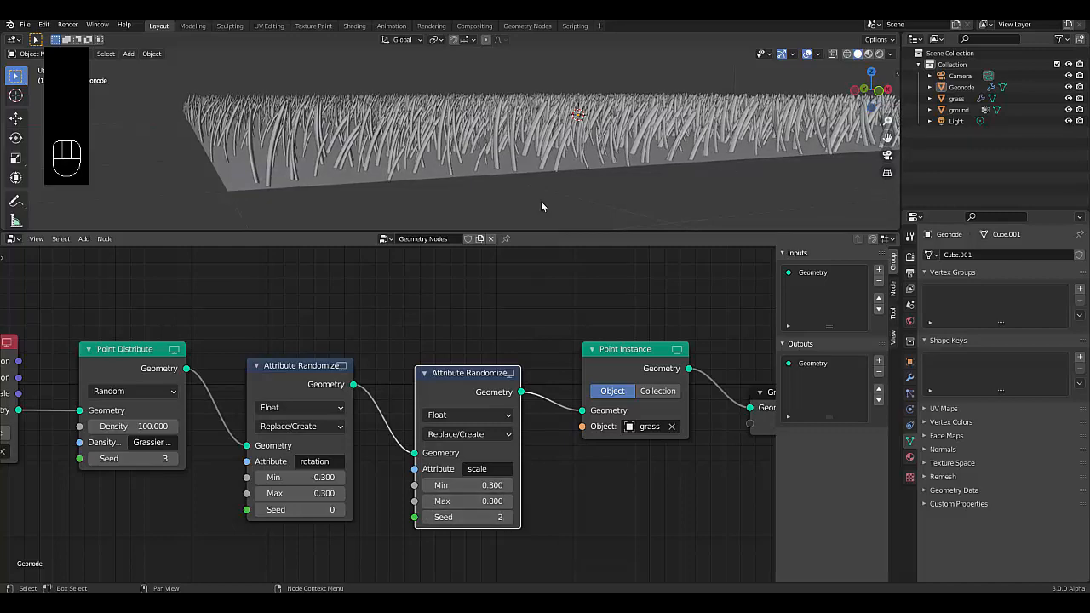
# Step: Set the Point Distribute node's density to 200
pyautogui.moveTo(541, 201); pyautogui.dragTo(533, 149, button='middle')
pyautogui.scroll(4, 550, 141)
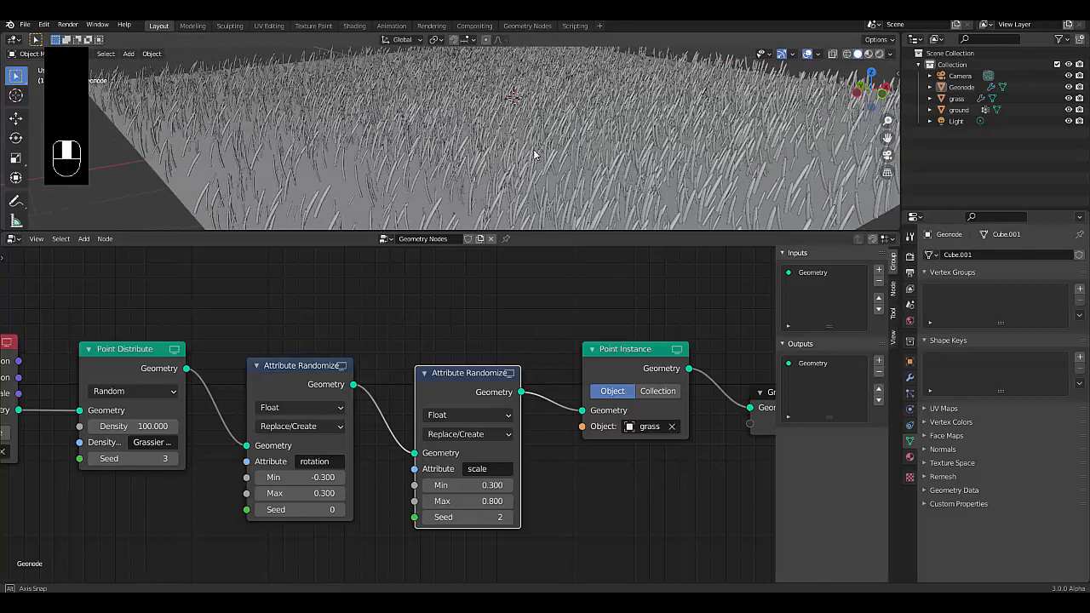
pyautogui.scroll(2, 511, 100)
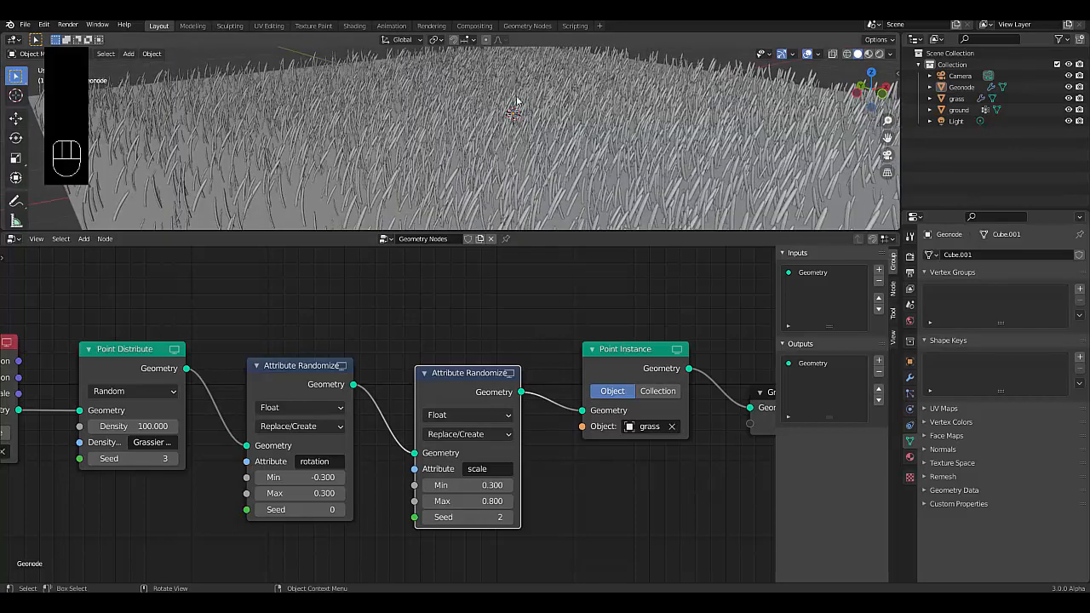
pyautogui.moveTo(510, 101); pyautogui.dragTo(576, 124, button='middle')
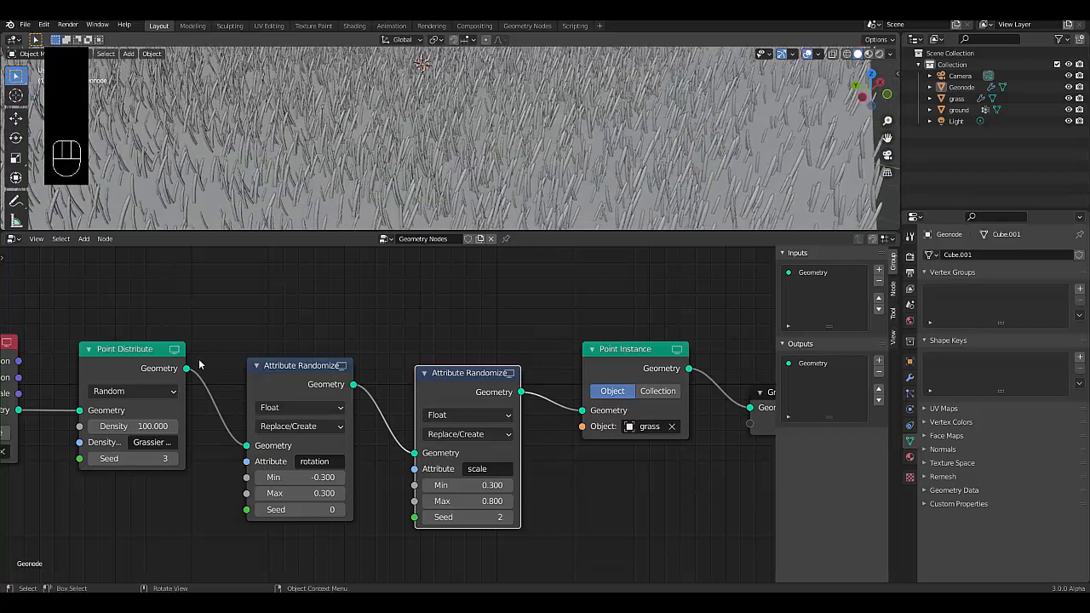
pyautogui.click(128, 426)
pyautogui.click(131, 396)
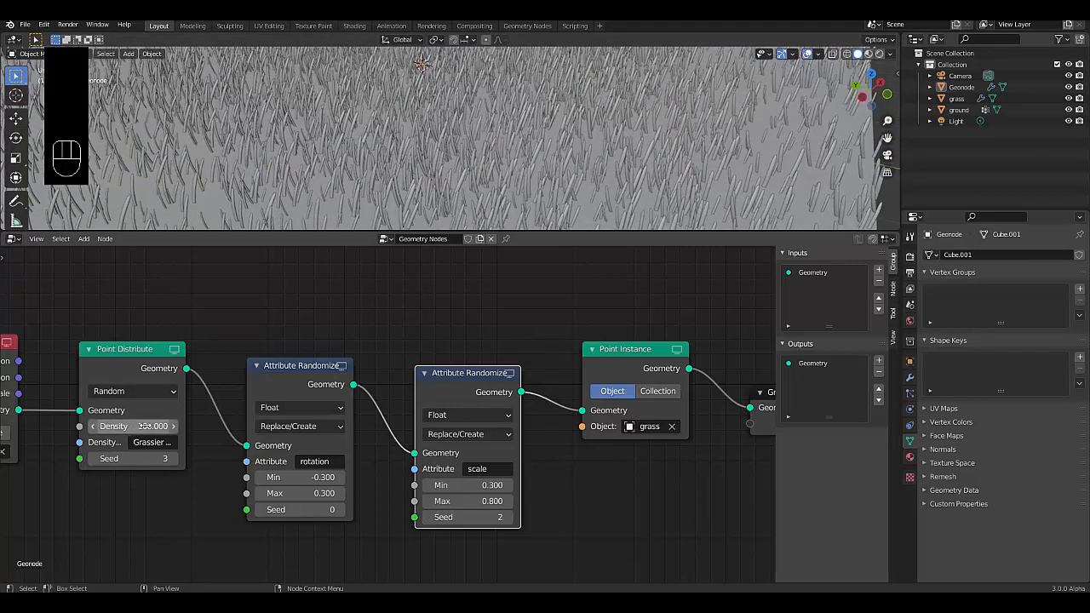
pyautogui.click(141, 425)
pyautogui.write('200')
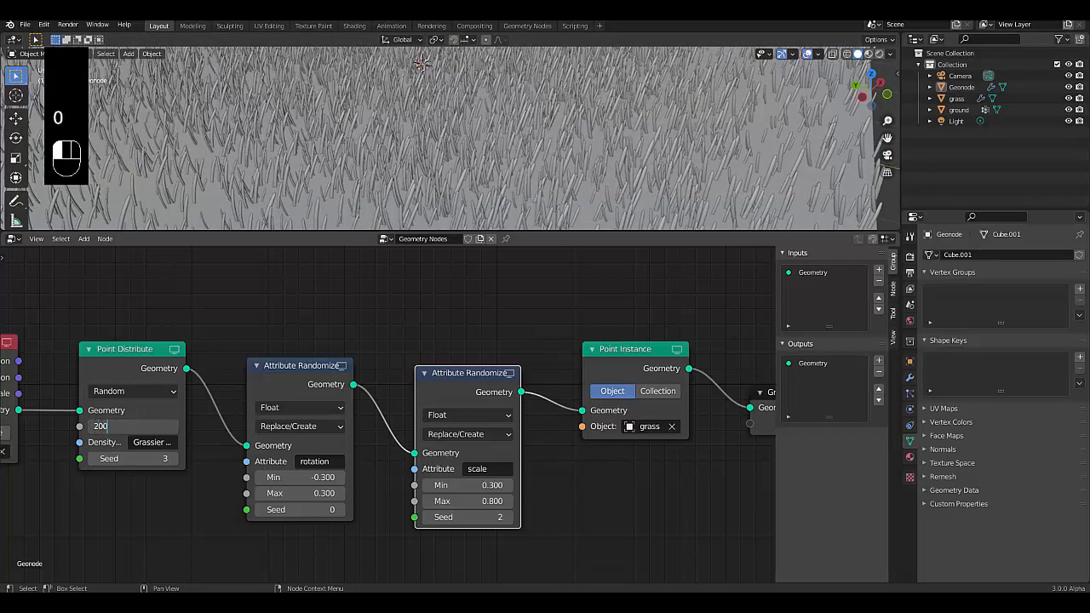
pyautogui.press('Return')
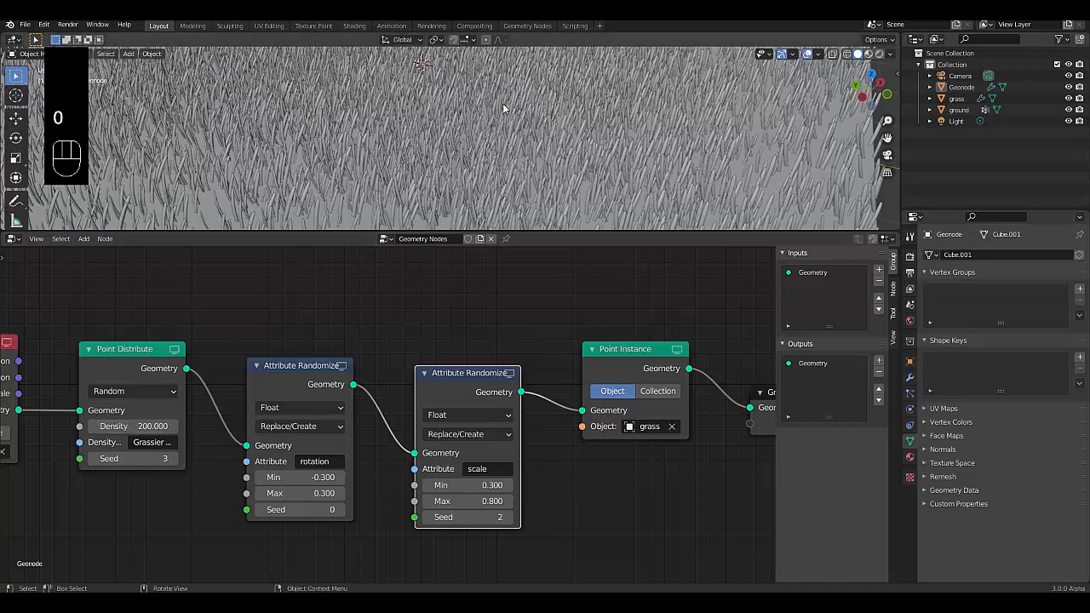
# Step: Clear the Point Distribute node's density attribute to compare the grass spread across the whole ground plane
pyautogui.scroll(-8, 502, 166)
pyautogui.scroll(-2, 502, 168)
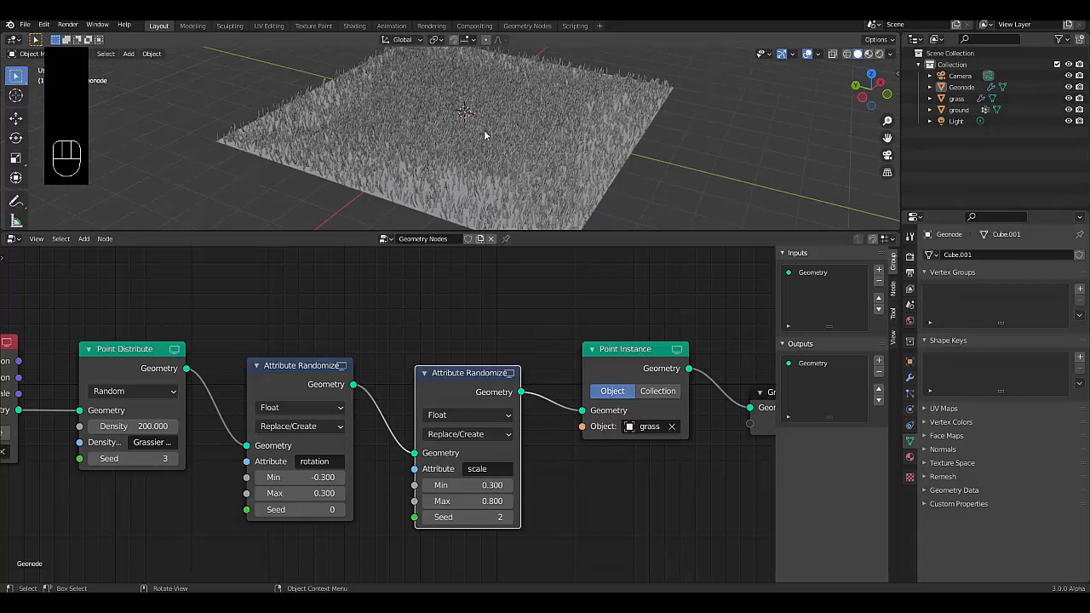
pyautogui.click(170, 442)
pyautogui.press('BackSpace')
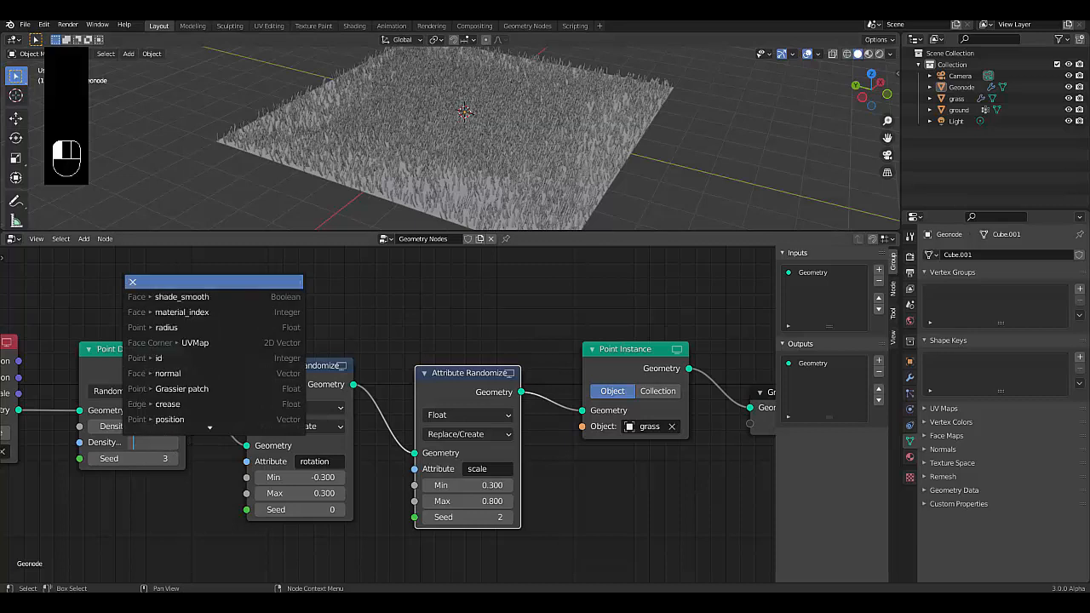
pyautogui.press('Return')
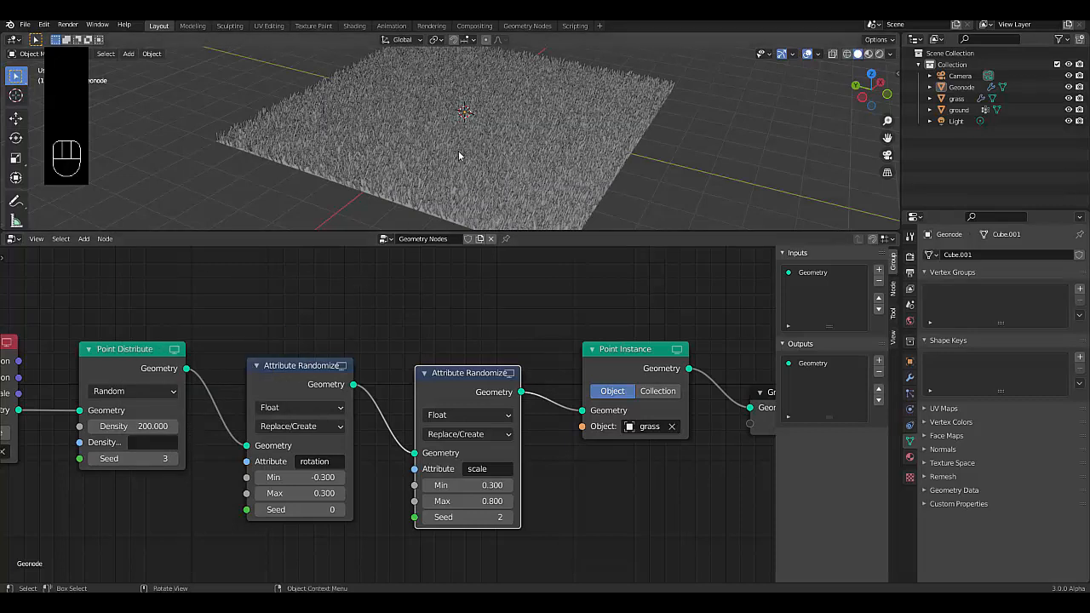
pyautogui.scroll(1, 513, 171)
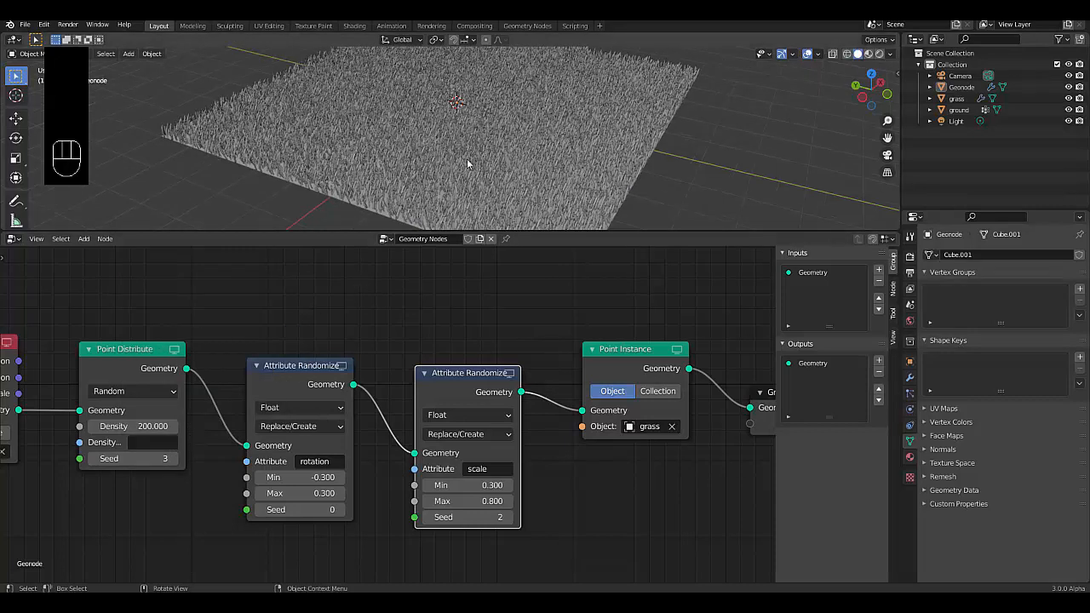
pyautogui.moveTo(467, 159); pyautogui.dragTo(460, 157, button='middle')
pyautogui.scroll(-3, 460, 157)
# Step: Assign the Grassier patch vertex group as the Point Distribute node's density attribute and check the scattered grass
pyautogui.click(153, 442)
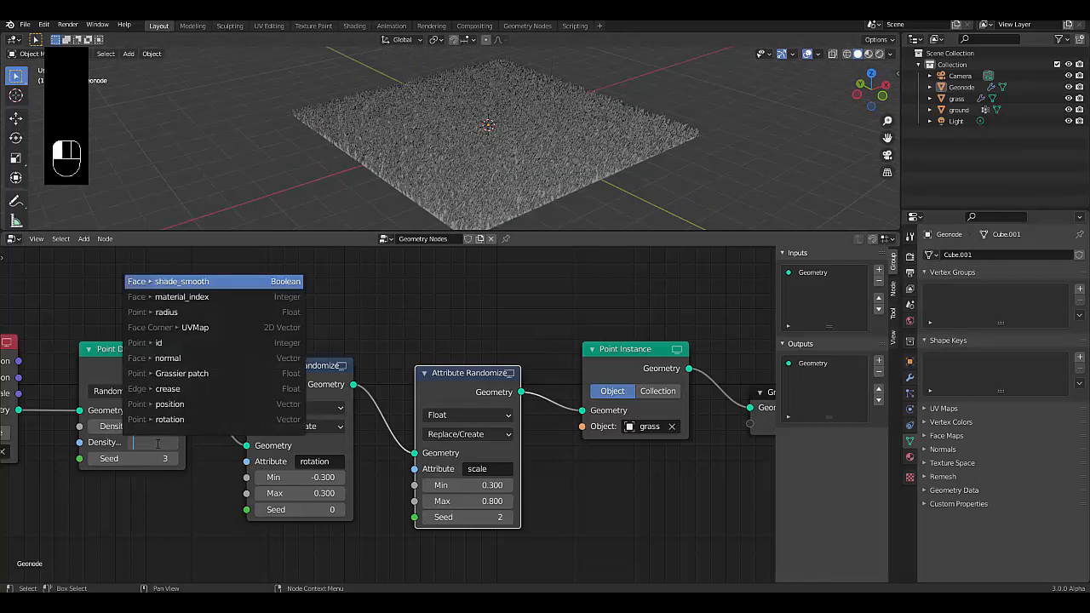
pyautogui.click(177, 375)
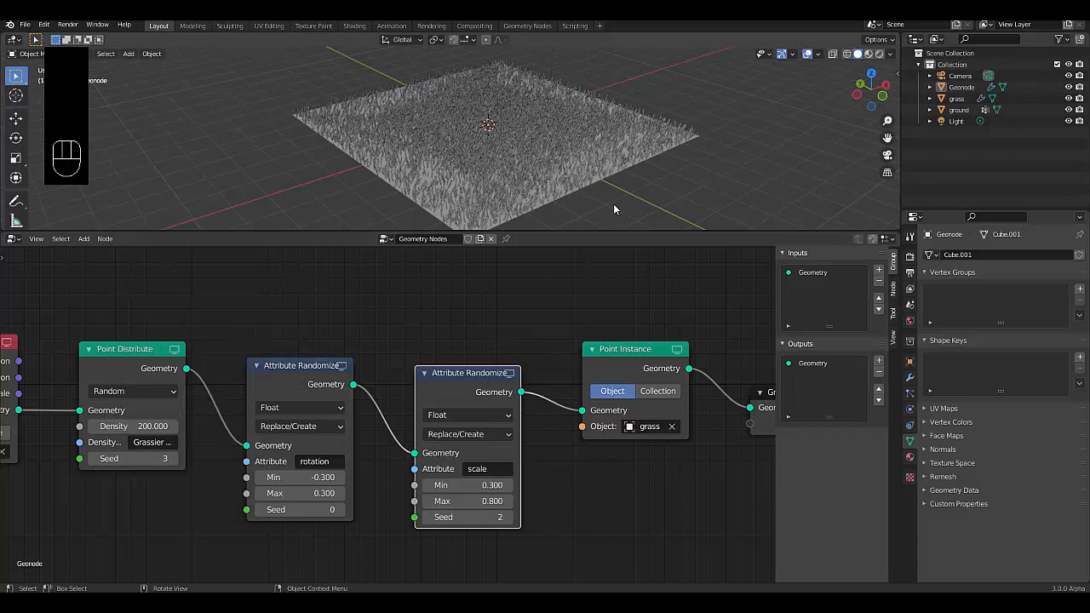
pyautogui.scroll(4, 566, 190)
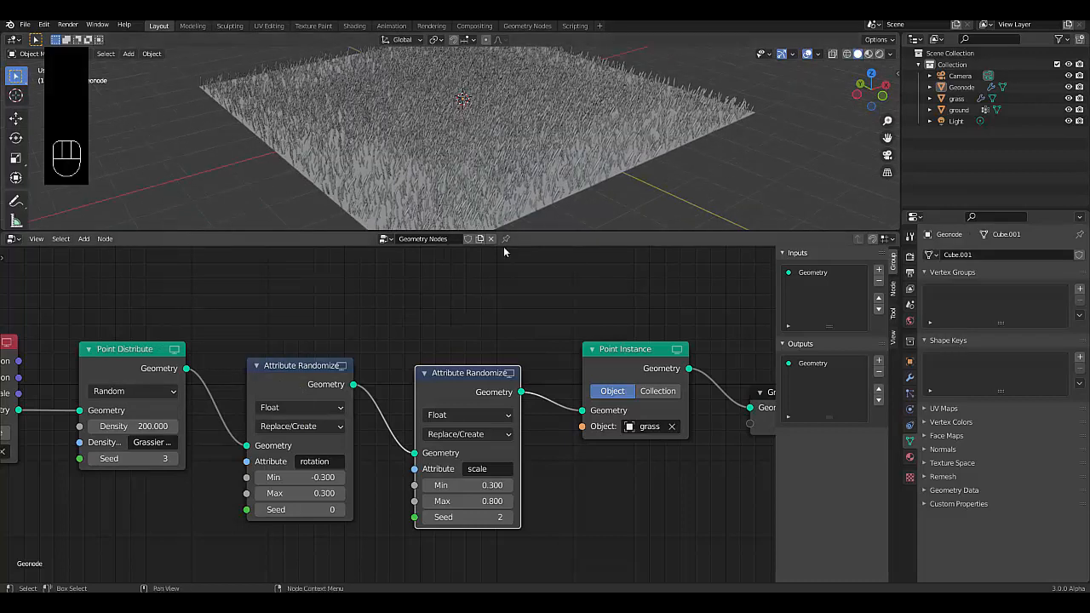
pyautogui.scroll(-4, 481, 195)
pyautogui.scroll(3, 481, 195)
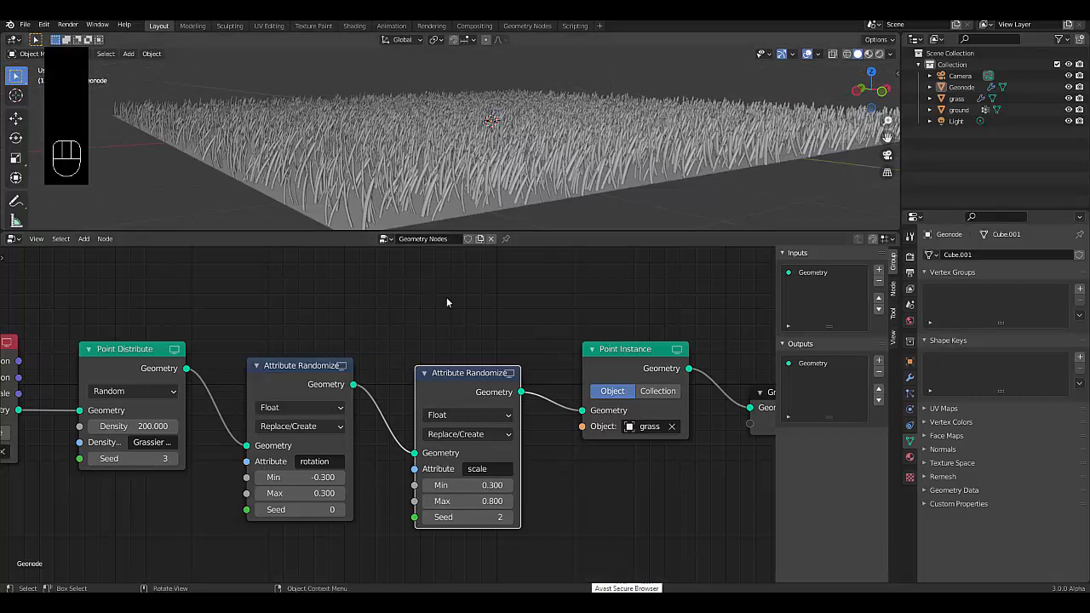
# Step: Set the Min value of the scale Attribute Randomize node to 0
pyautogui.click(481, 483)
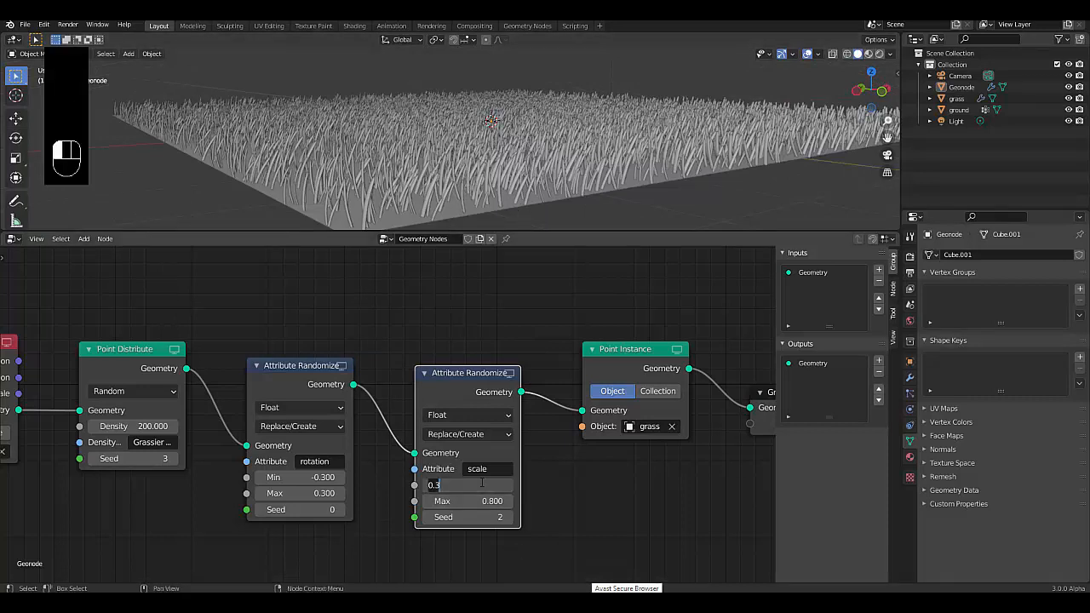
pyautogui.write('0')
pyautogui.press('Return')
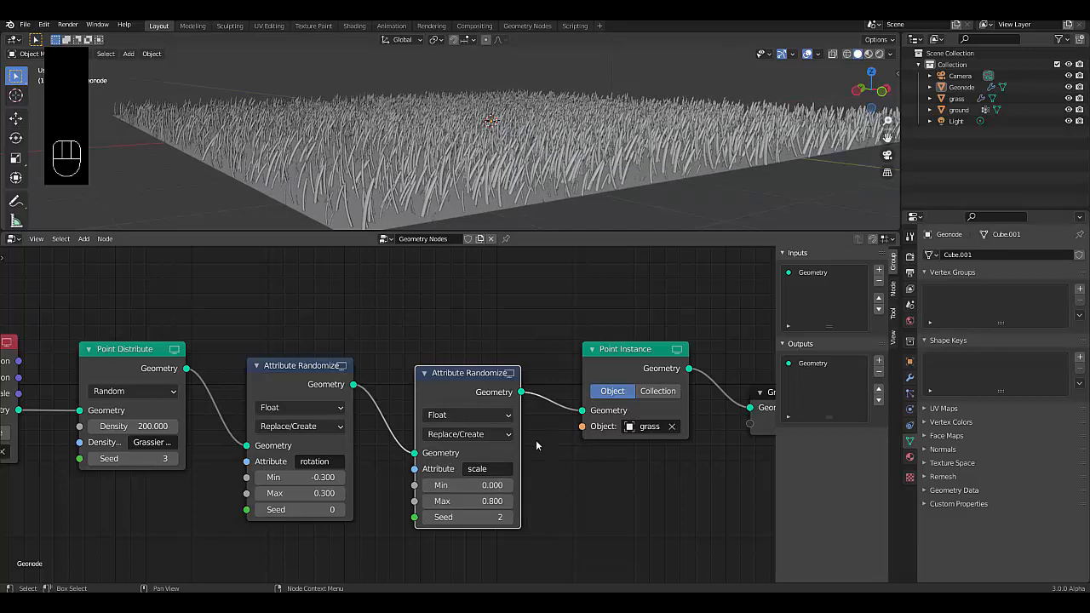
# Step: Add a Value input node and place it directly beneath the rotation Attribute Randomize node
pyautogui.scroll(-8, 534, 446)
pyautogui.scroll(6, 380, 541)
pyautogui.scroll(1, 407, 500)
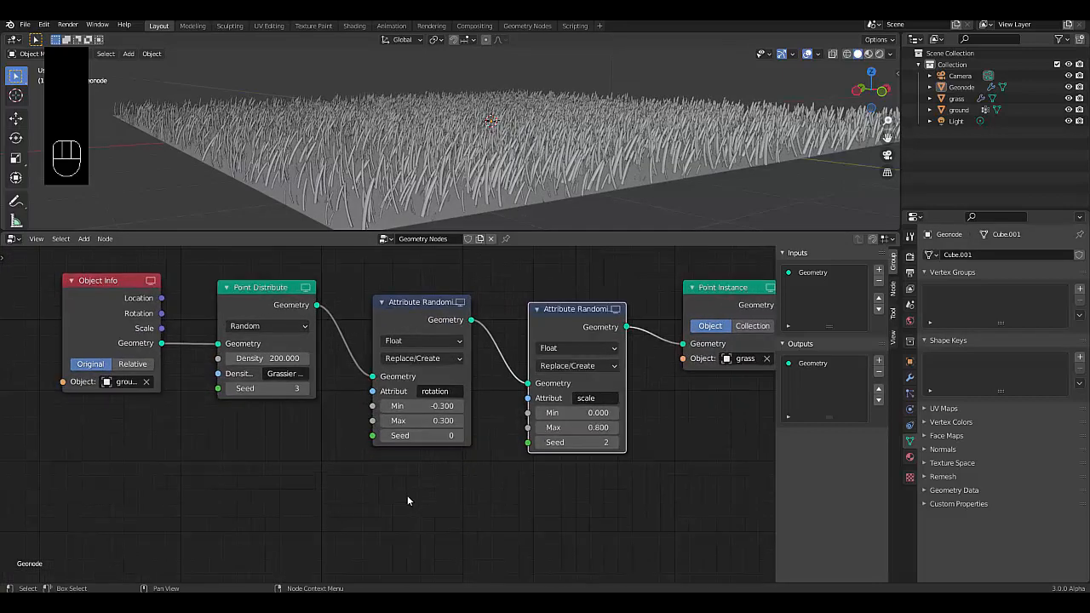
pyautogui.hotkey('shift', 'a')
pyautogui.moveTo(396, 489)
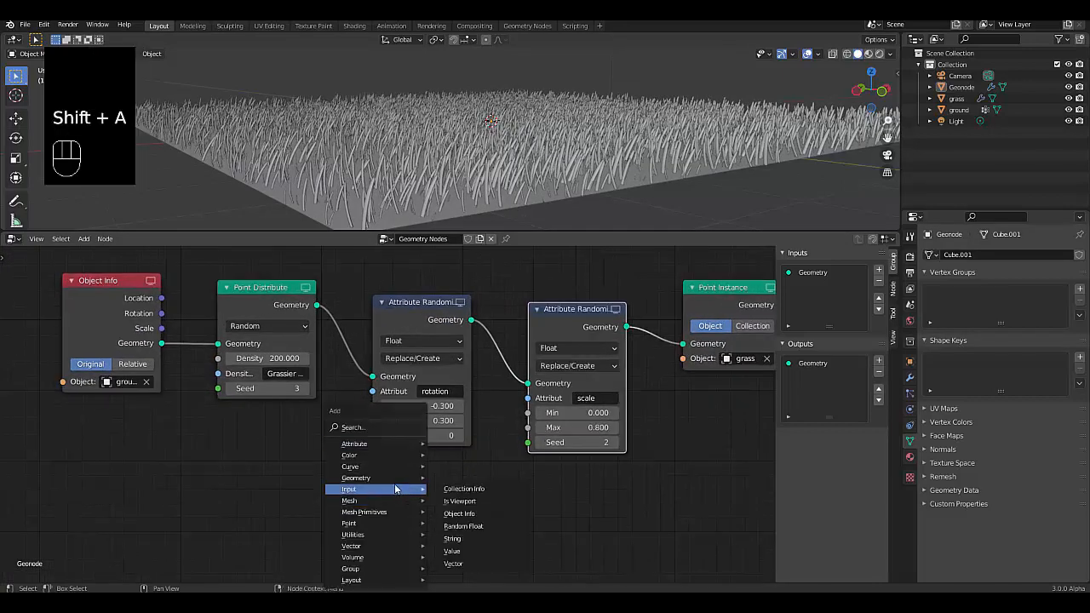
pyautogui.click(452, 551)
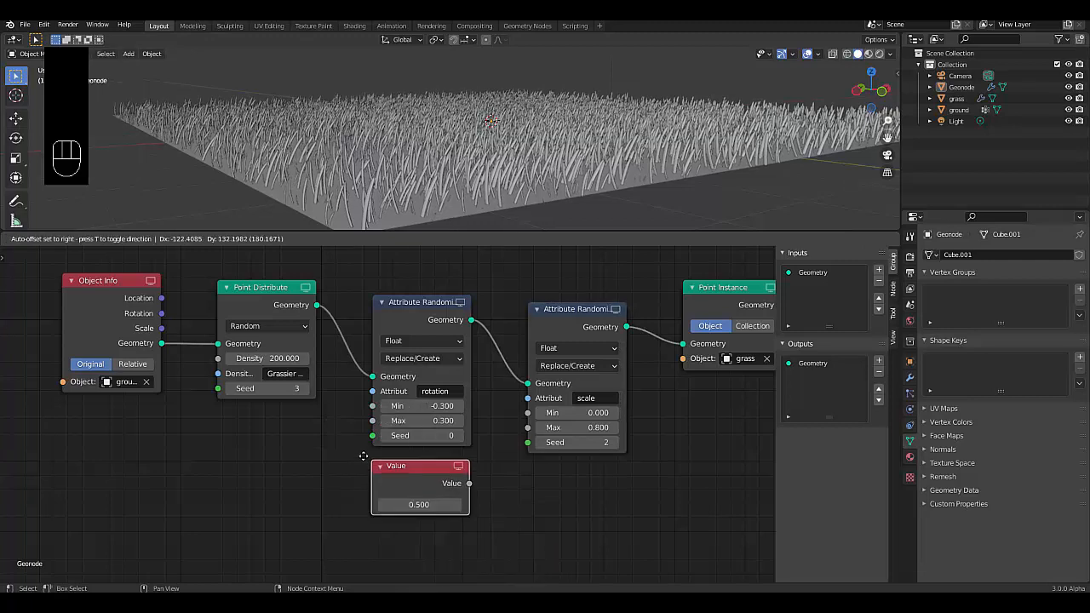
pyautogui.click(372, 466)
# Step: Drive the Value node with #frame and connect its output to the Max input of the scale Attribute Randomize node
pyautogui.click(395, 506)
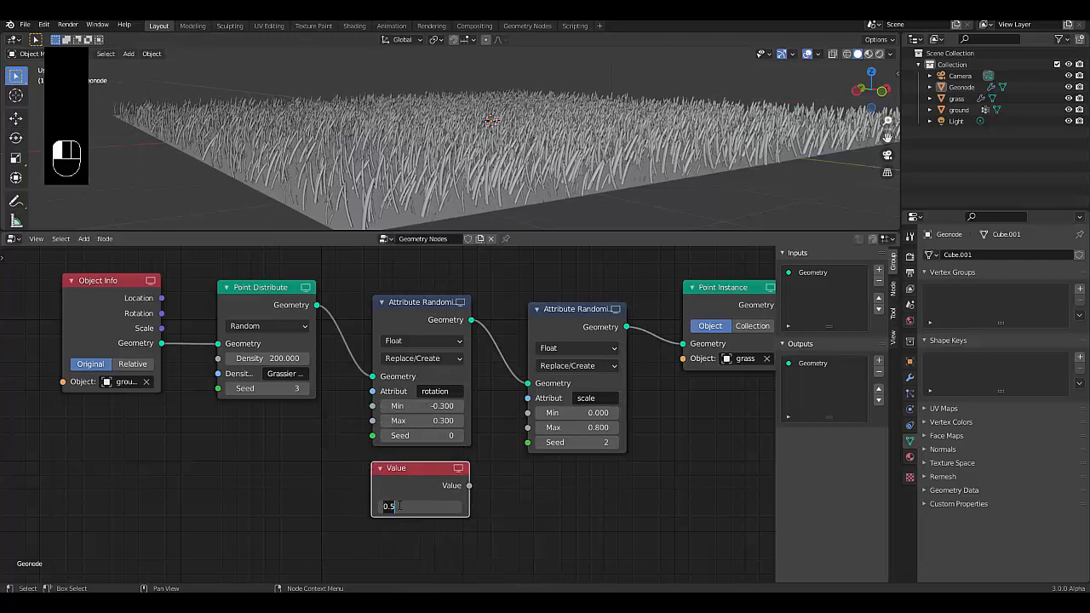
pyautogui.write('#')
pyautogui.click(399, 506)
pyautogui.write('frame')
pyautogui.press('Return')
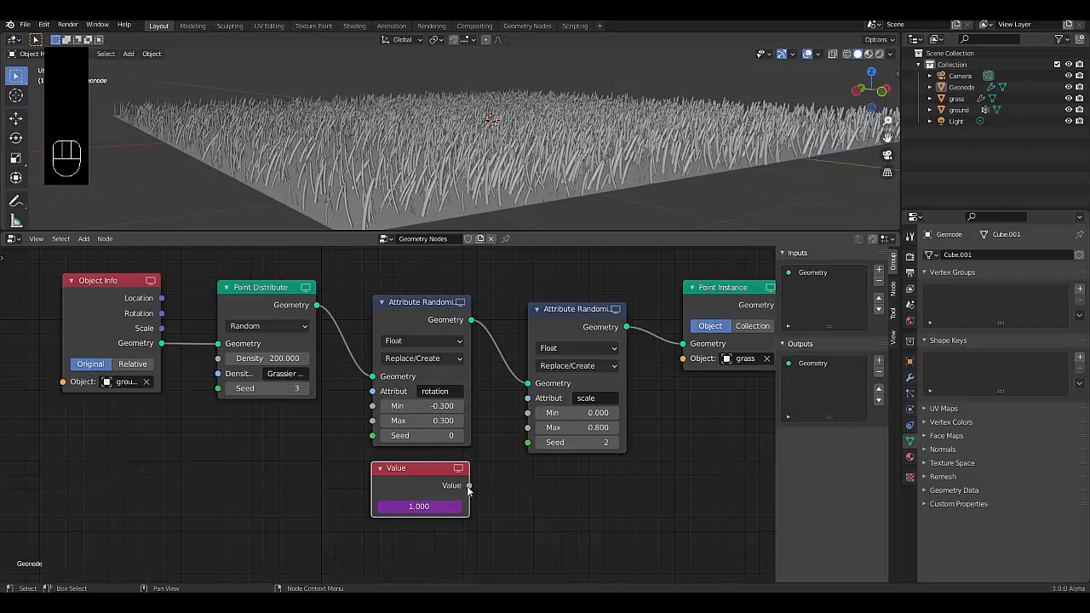
pyautogui.moveTo(468, 485); pyautogui.dragTo(528, 427)
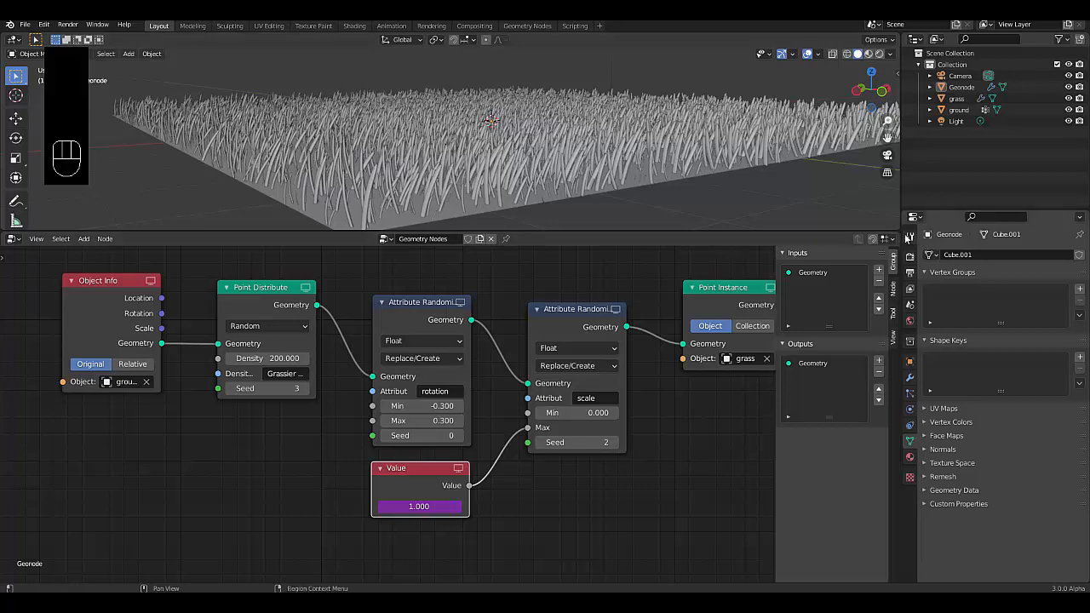
# Step: Split off a Timeline area above the node editor and briefly play the animation to preview the grass growth
pyautogui.moveTo(897, 235); pyautogui.dragTo(128, 287)
pyautogui.click(13, 240)
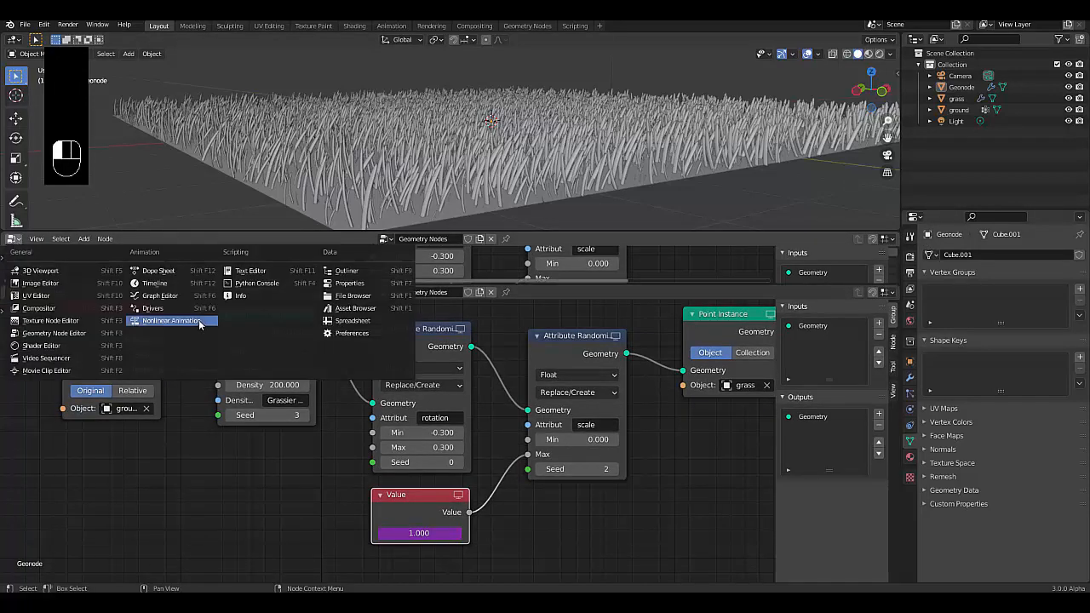
pyautogui.click(178, 288)
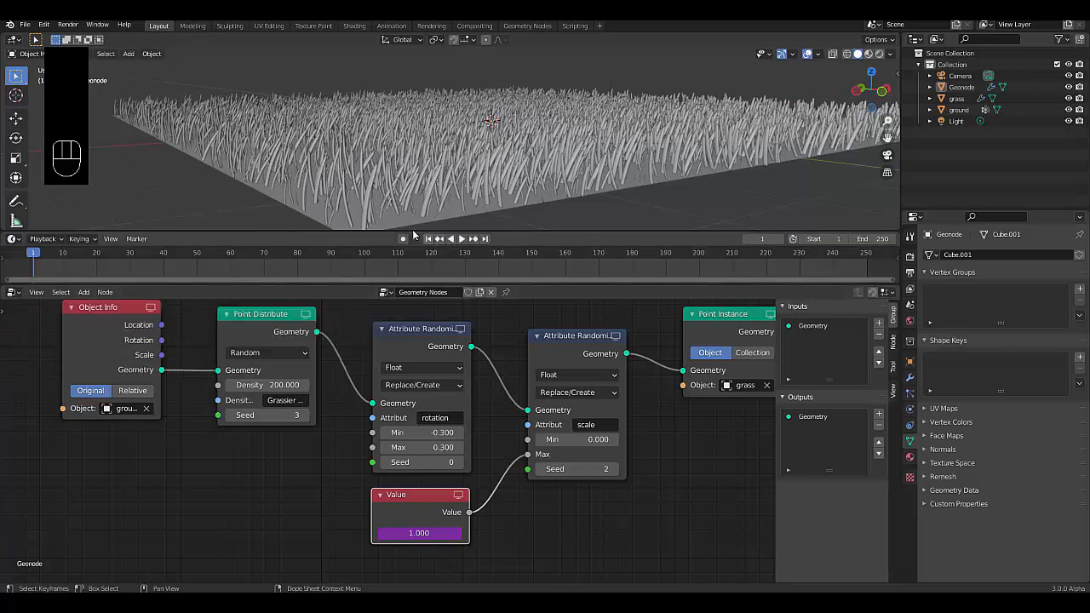
pyautogui.press('space')
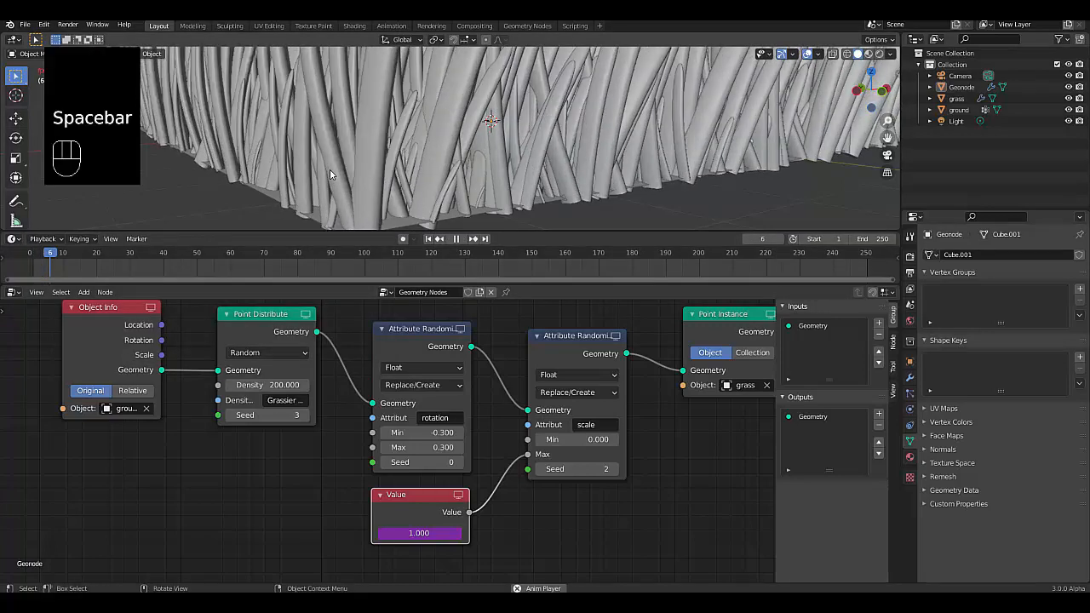
pyautogui.press('space')
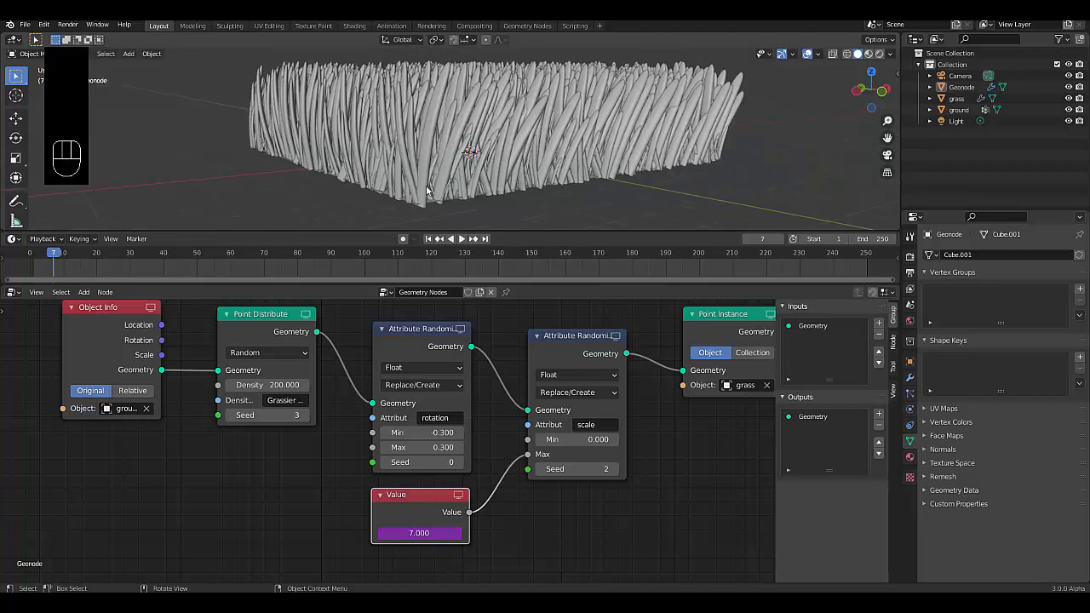
# Step: Delete the frame-driven Value node and return the animation to the first frame
pyautogui.doubleClick(429, 535)
pyautogui.write('frame')
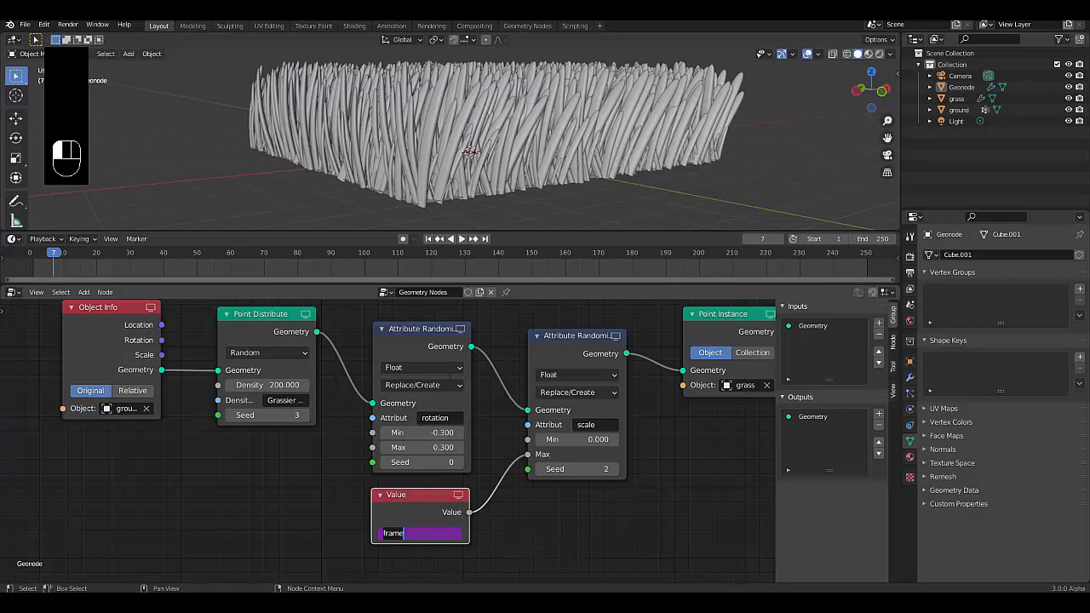
pyautogui.click(414, 506)
pyautogui.press('x')
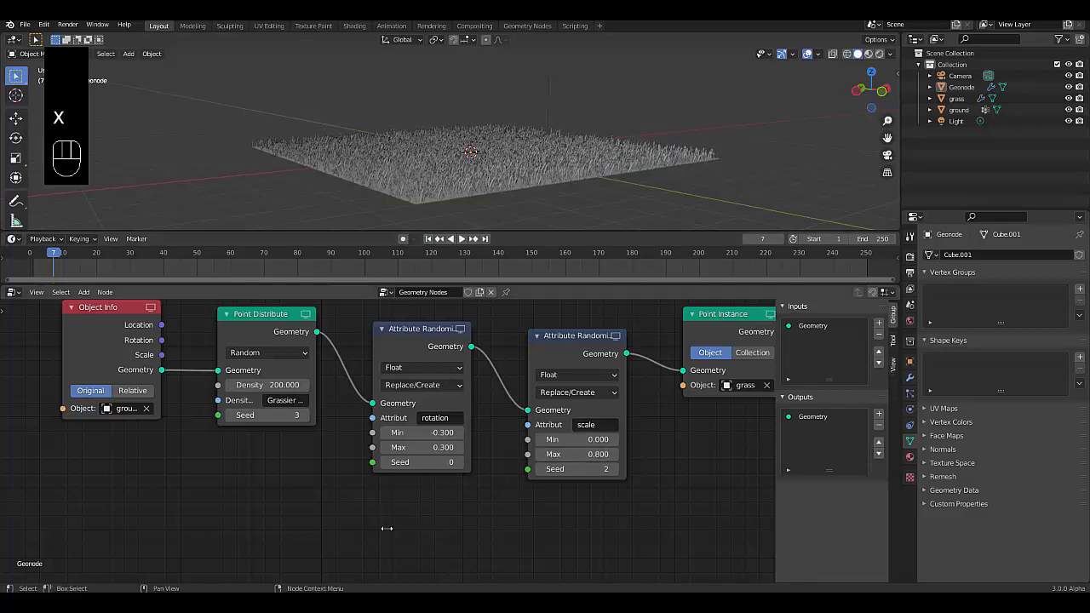
pyautogui.click(429, 238)
# Step: Add a fresh Value input node below the rotation Attribute Randomize node
pyautogui.hotkey('shift', 'a')
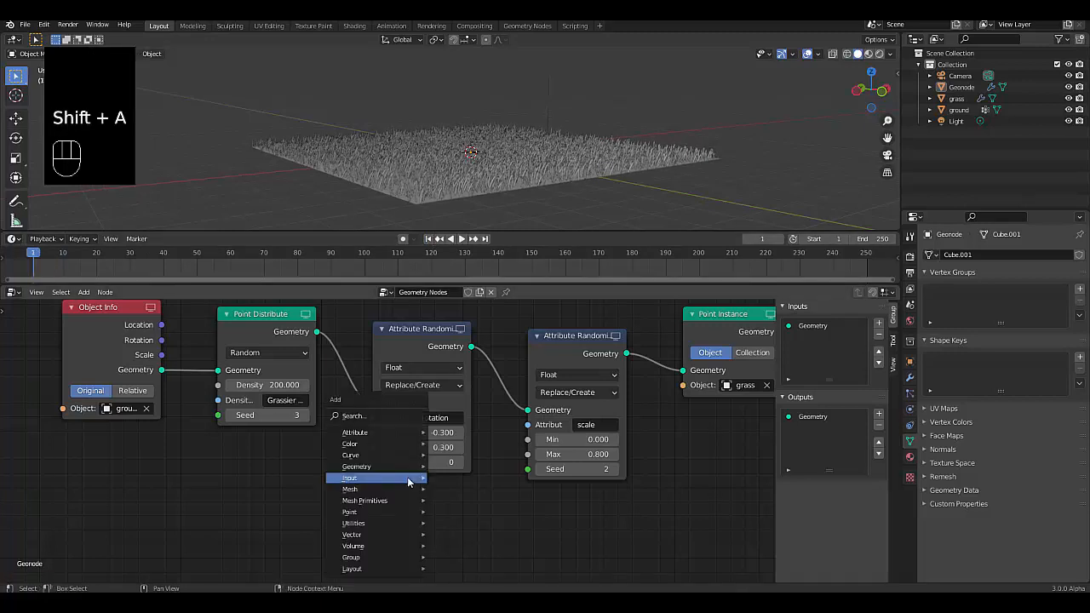
pyautogui.moveTo(415, 482)
pyautogui.click(453, 540)
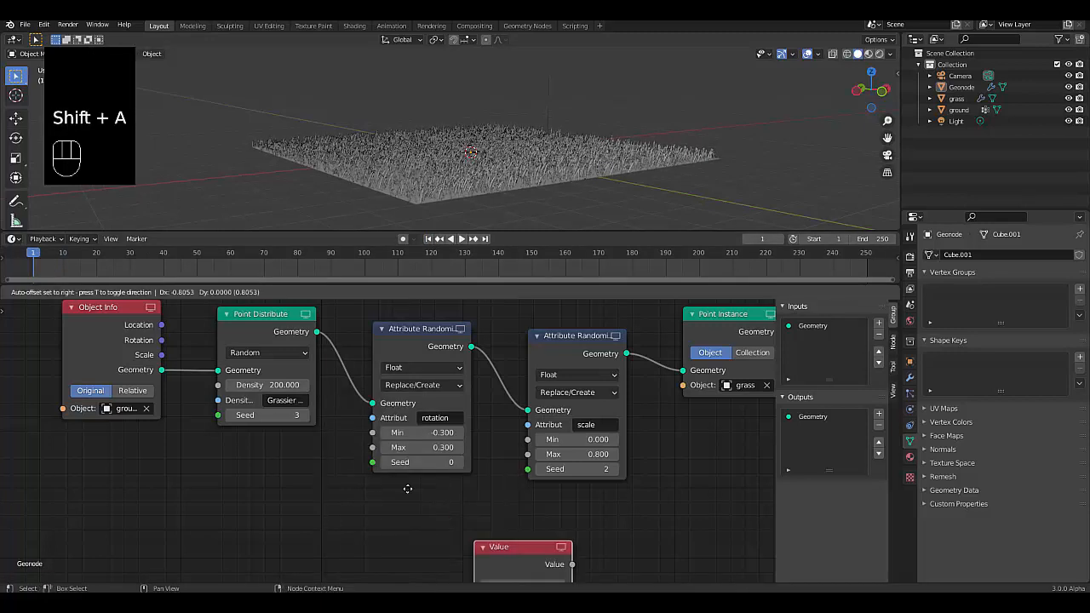
pyautogui.click(371, 482)
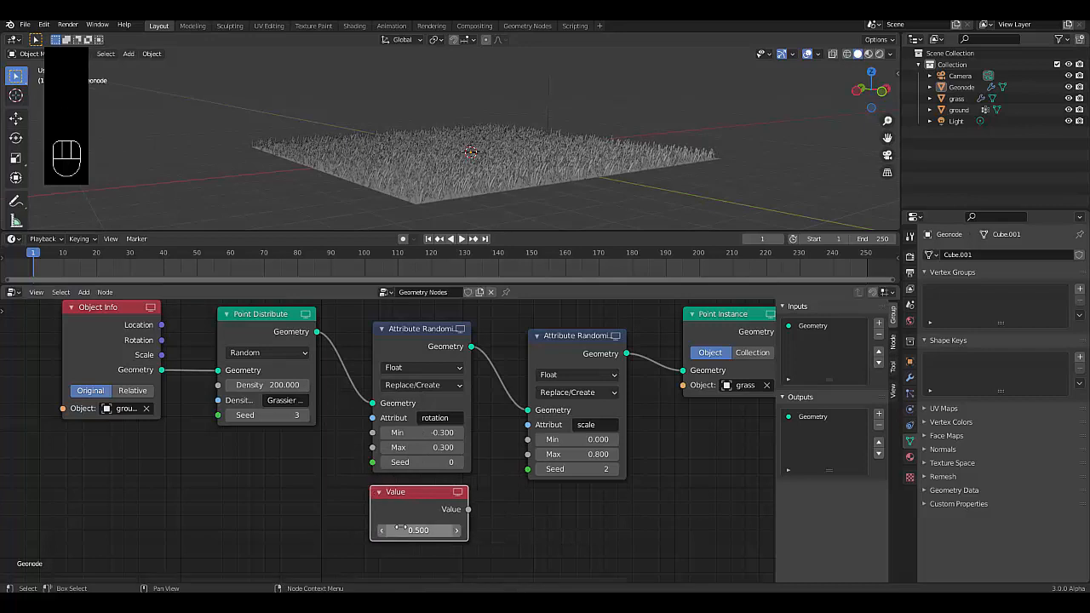
# Step: Drive the new Value node with #frame*0.05 and connect it to the scale Attribute Randomize node's Max input
pyautogui.click(390, 529)
pyautogui.write('#frame')
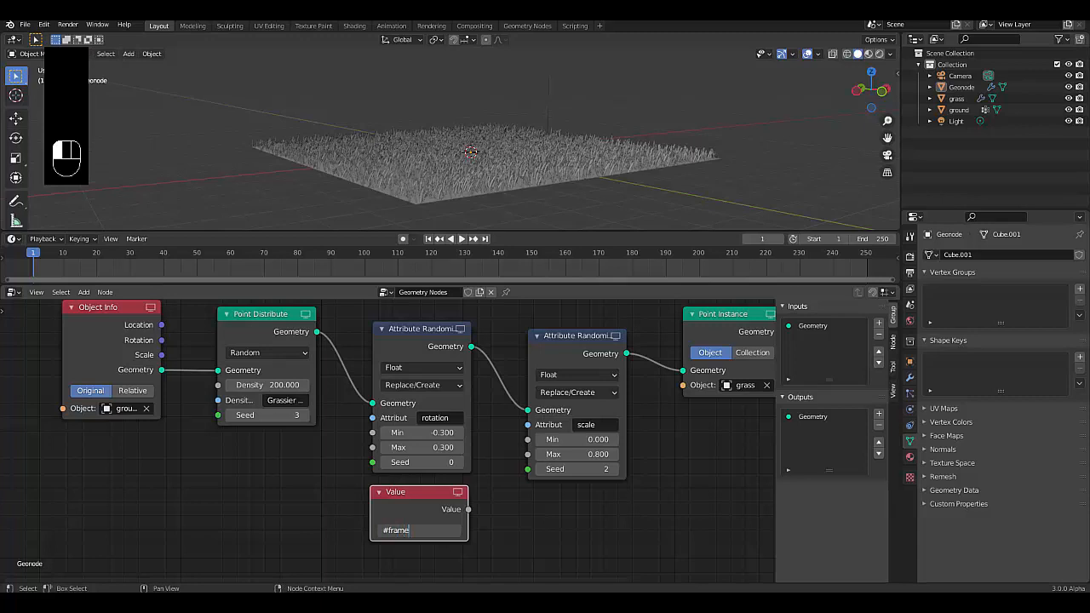
pyautogui.press('shift')
pyautogui.press('Return')
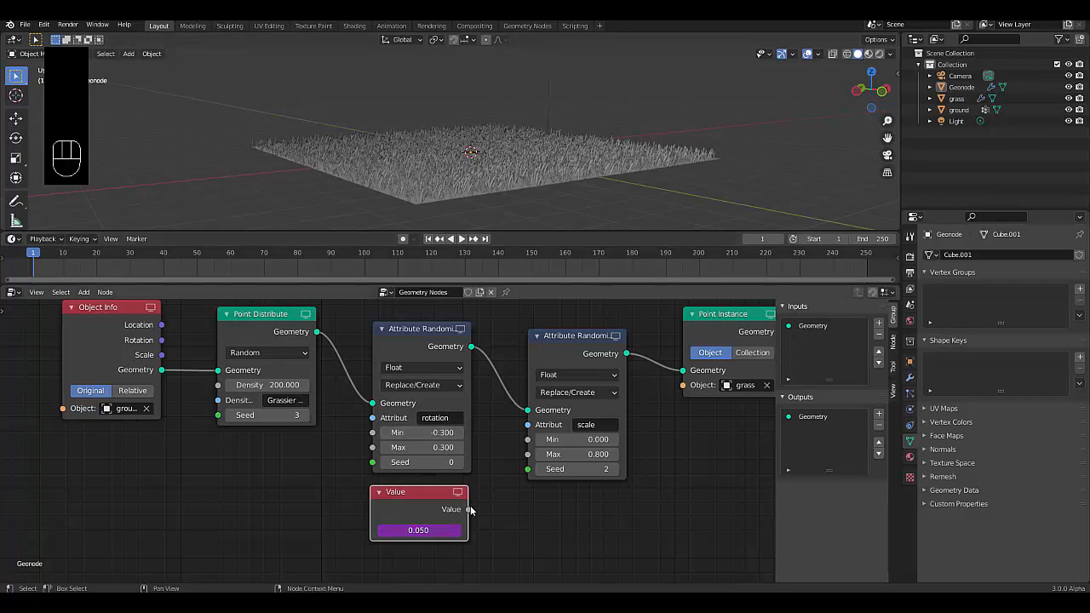
pyautogui.moveTo(468, 510); pyautogui.dragTo(526, 456)
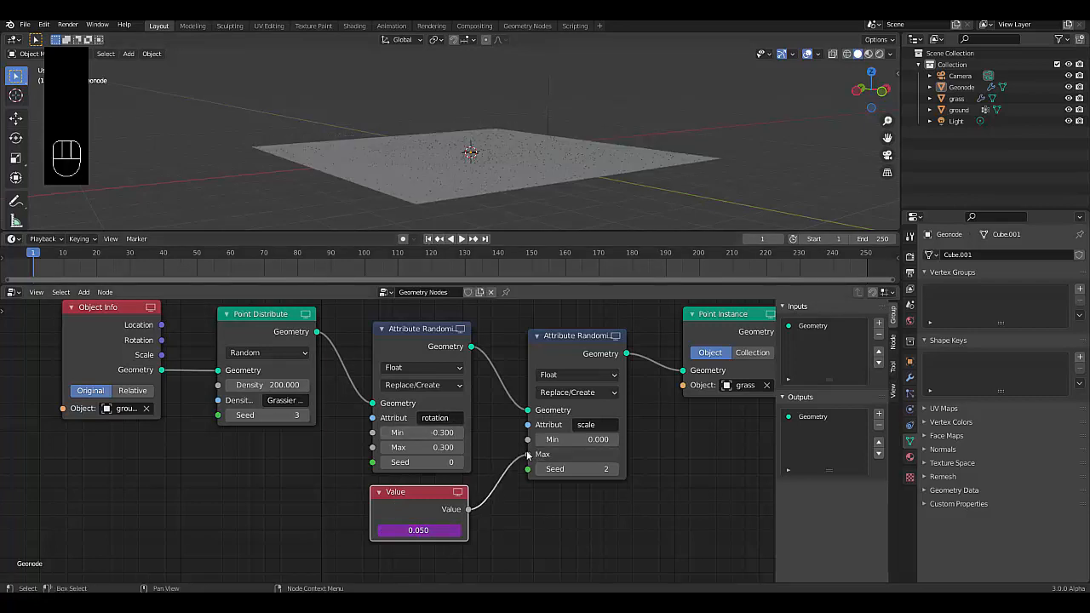
# Step: Examine the ground plane up close and play the animation to check how fast the grass grows
pyautogui.scroll(5, 447, 195)
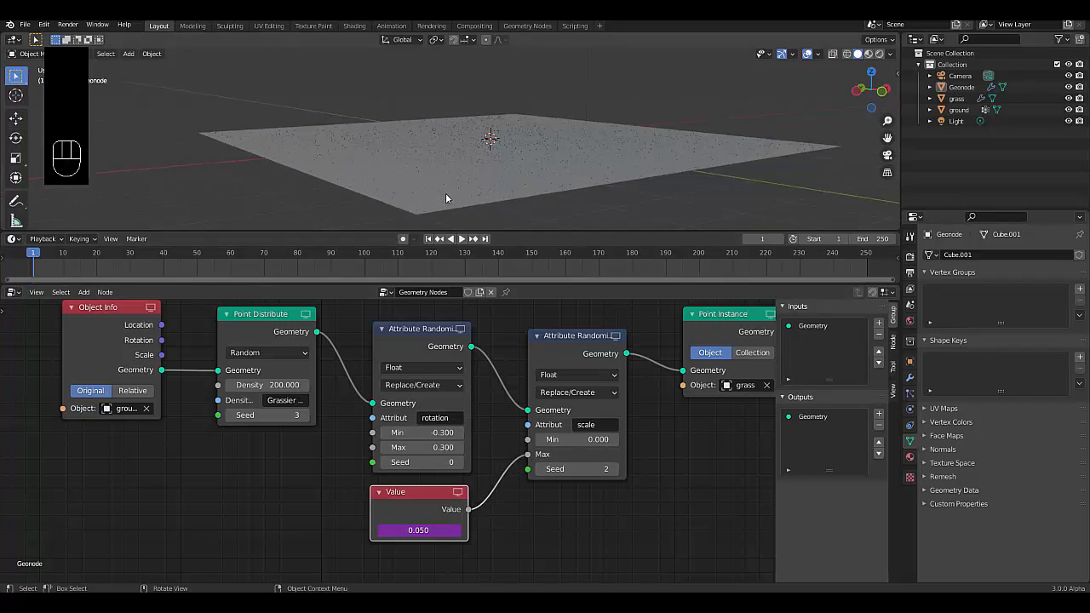
pyautogui.scroll(2, 453, 191)
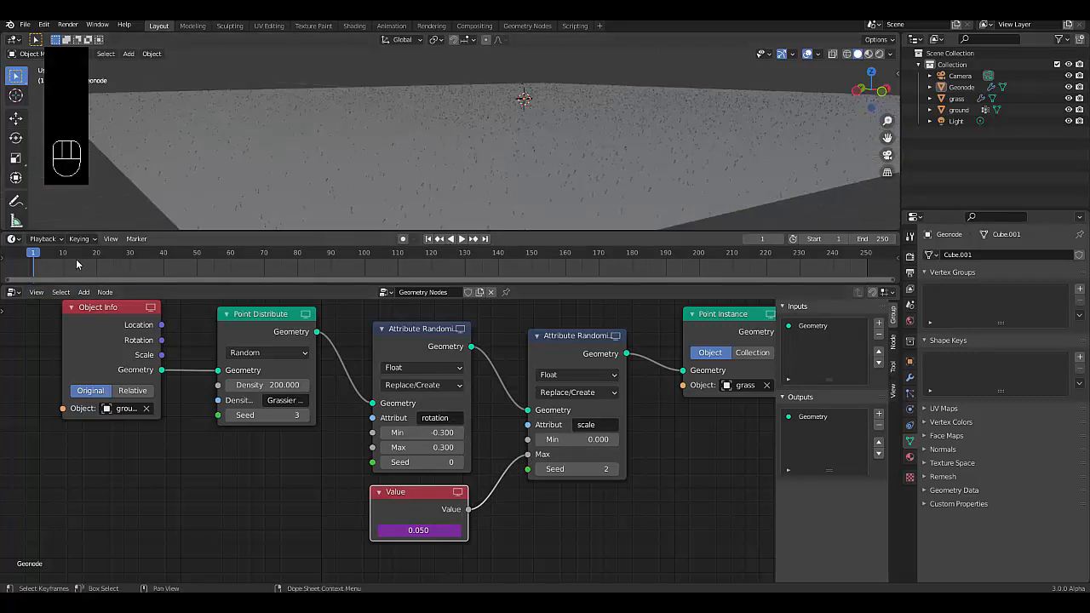
pyautogui.scroll(-3, 448, 164)
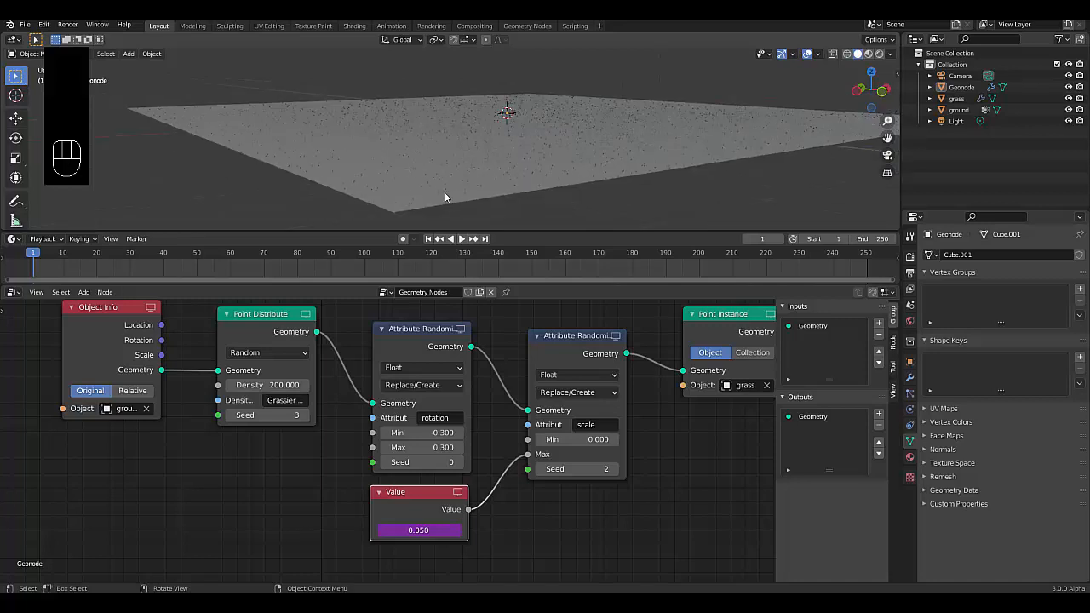
pyautogui.scroll(5, 433, 191)
pyautogui.moveTo(441, 187); pyautogui.dragTo(489, 196, button='middle')
pyautogui.press('space')
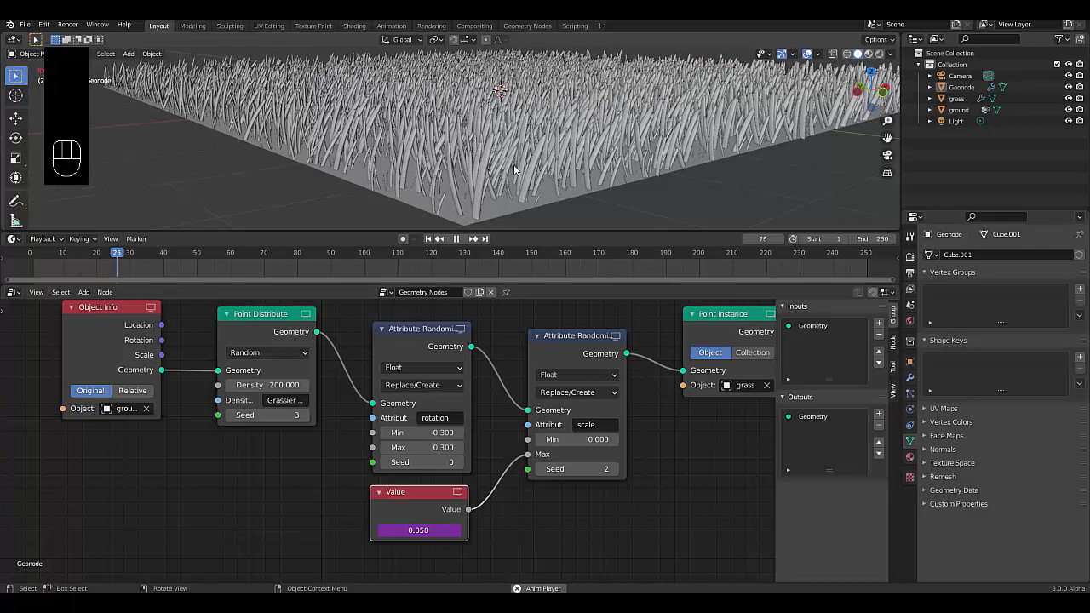
pyautogui.press('space')
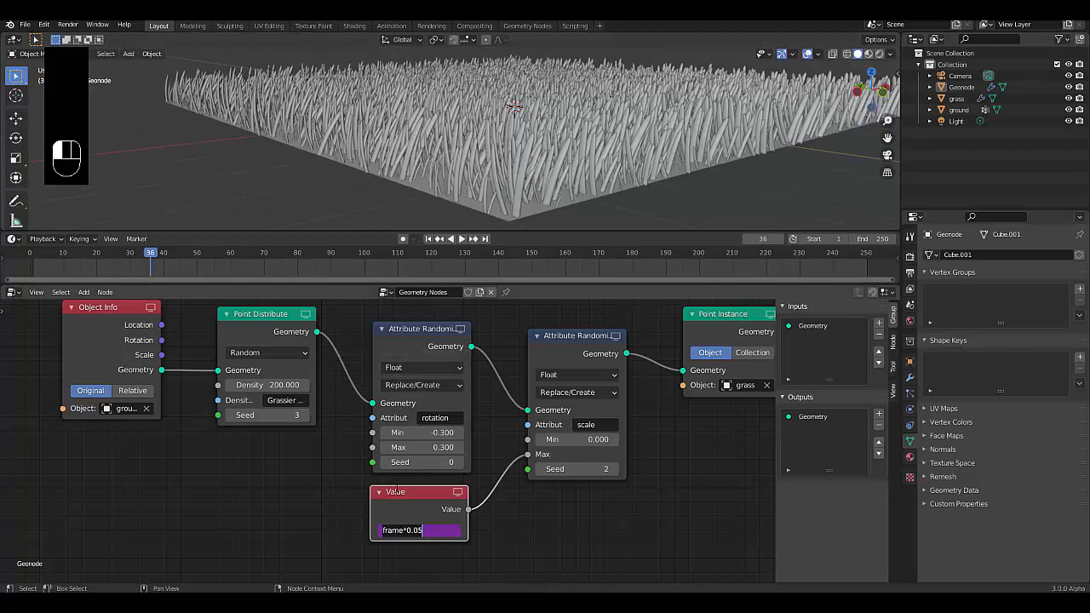
# Step: Change the Value node's driver expression to frame*0.005 and replay the growth from the first frame
pyautogui.hotkey('ctrl', 'a')
pyautogui.press('Return')
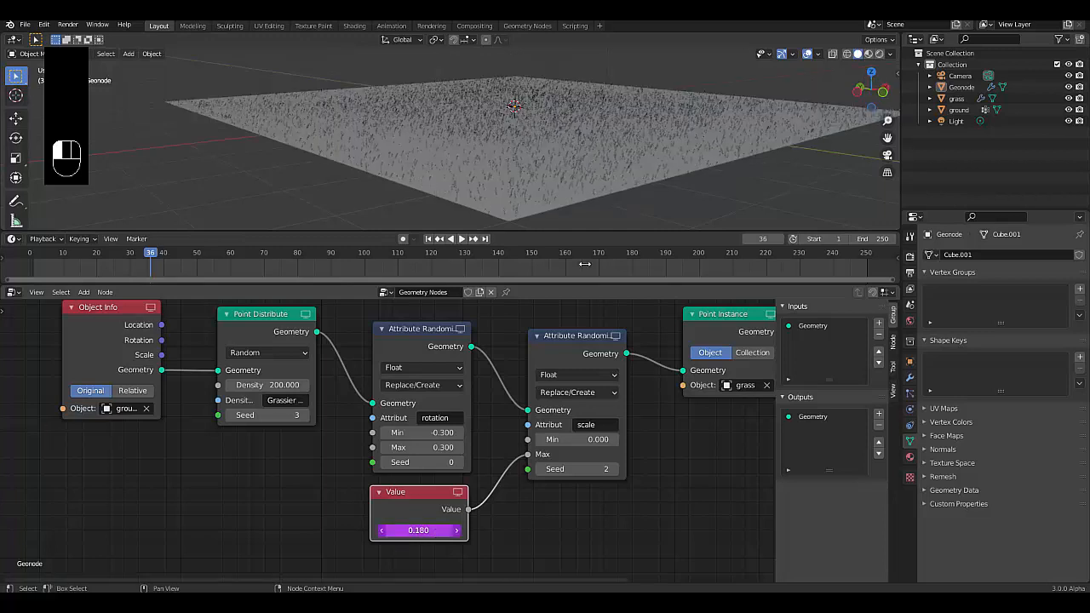
pyautogui.click(428, 240)
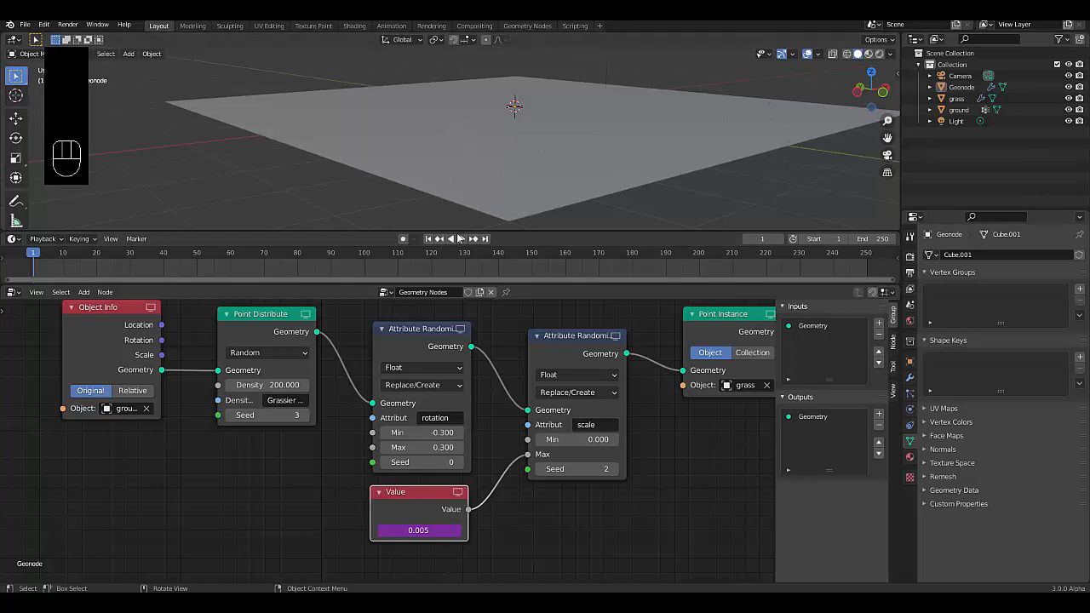
pyautogui.click(462, 239)
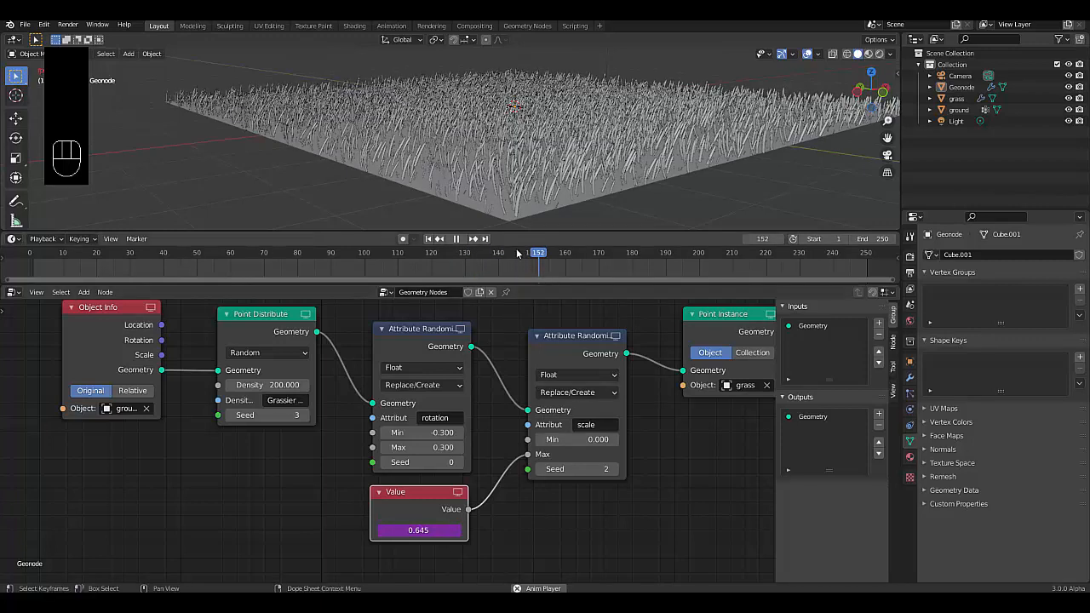
pyautogui.press('space')
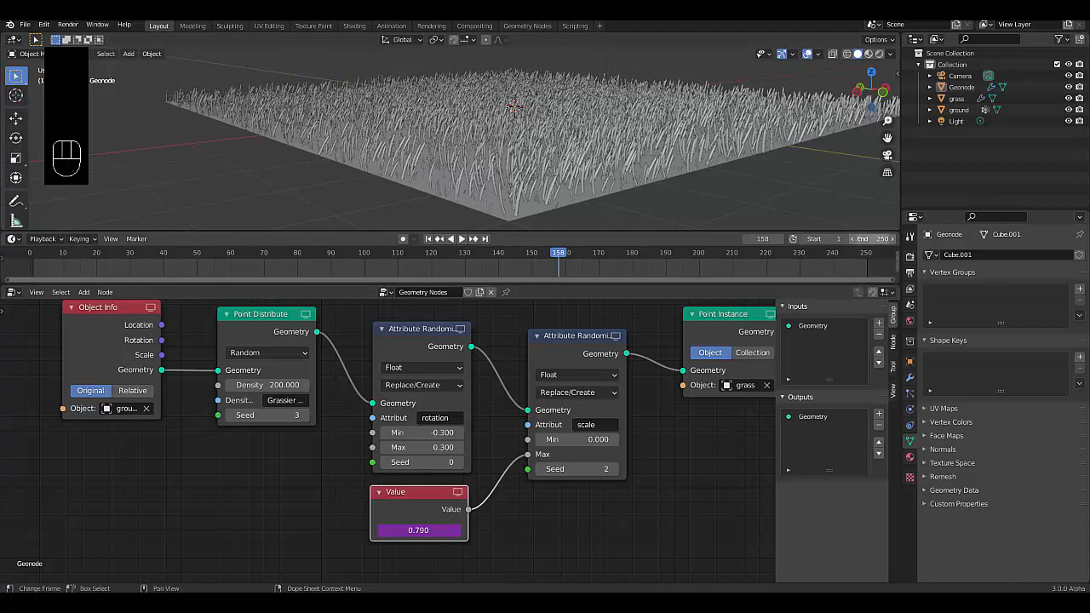
pyautogui.click(870, 239)
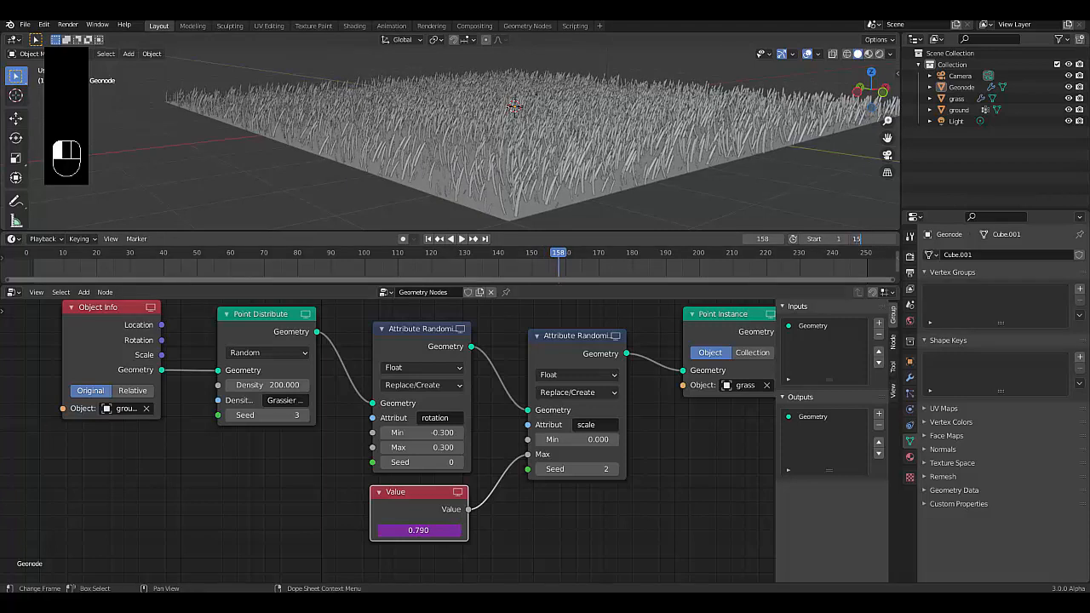
pyautogui.press('BackSpace')
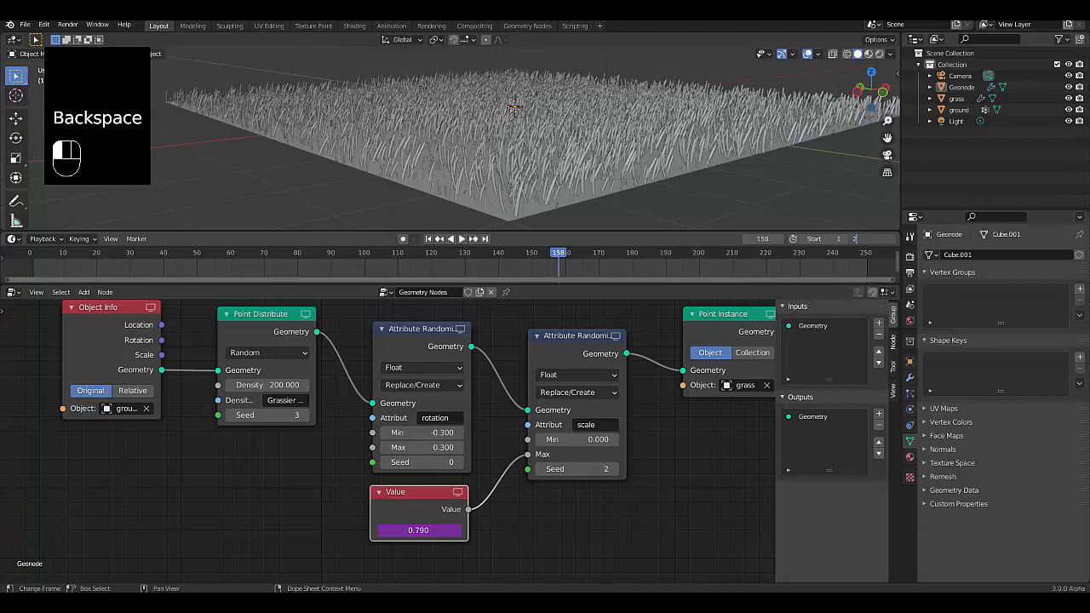
pyautogui.write('250')
pyautogui.press('Return')
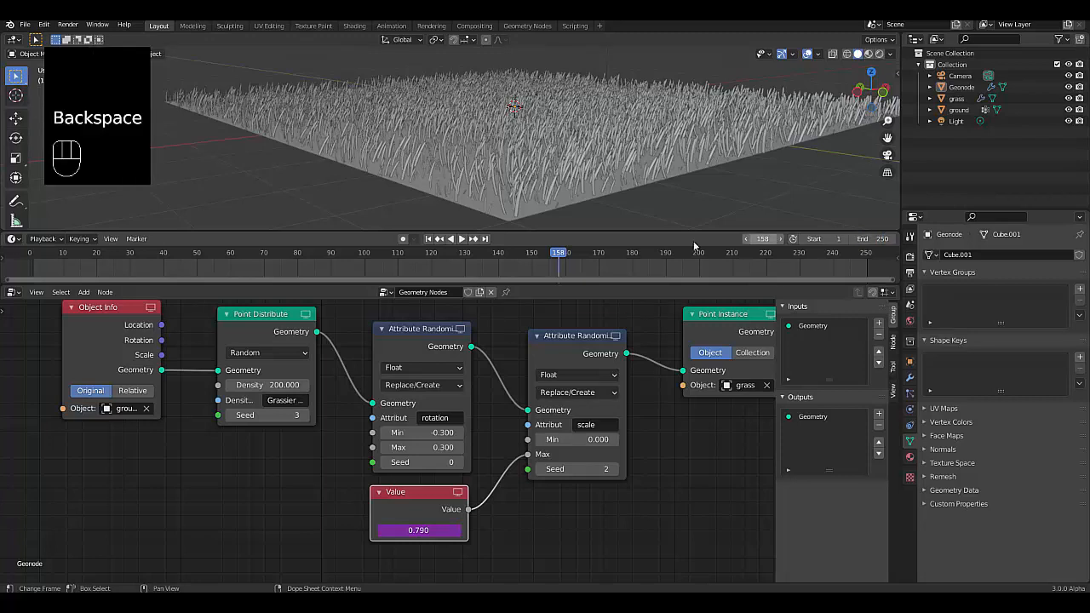
# Step: Scrub the animation to frame 249 and inspect the grown grass from above and through the camera
pyautogui.moveTo(604, 255); pyautogui.dragTo(862, 270)
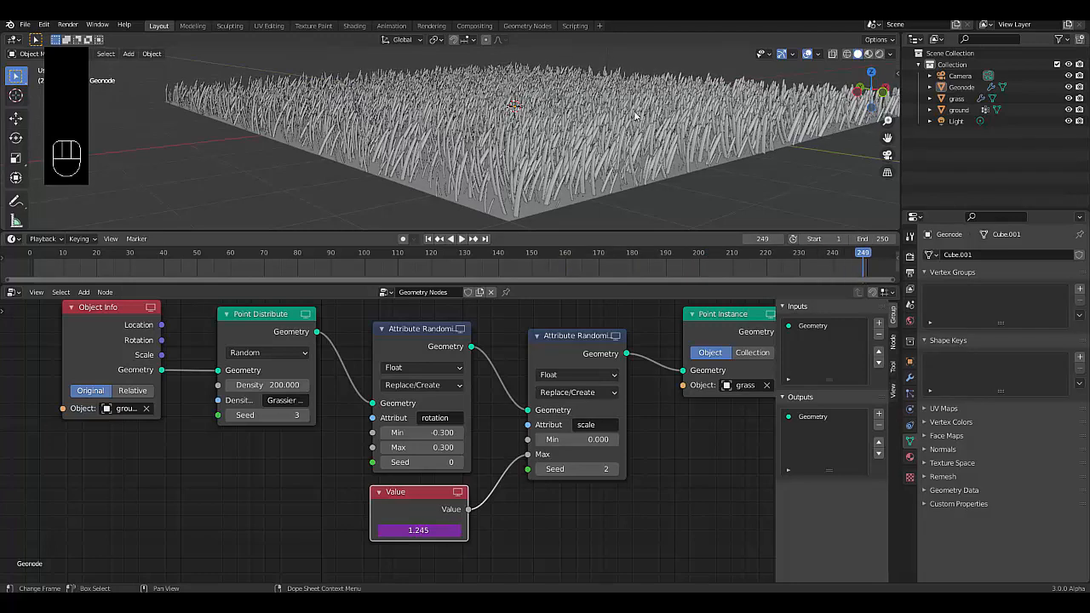
pyautogui.scroll(-2, 565, 166)
pyautogui.scroll(2, 563, 162)
pyautogui.moveTo(564, 160); pyautogui.dragTo(573, 186, button='middle')
pyautogui.scroll(-7, 576, 173)
pyautogui.scroll(3, 574, 165)
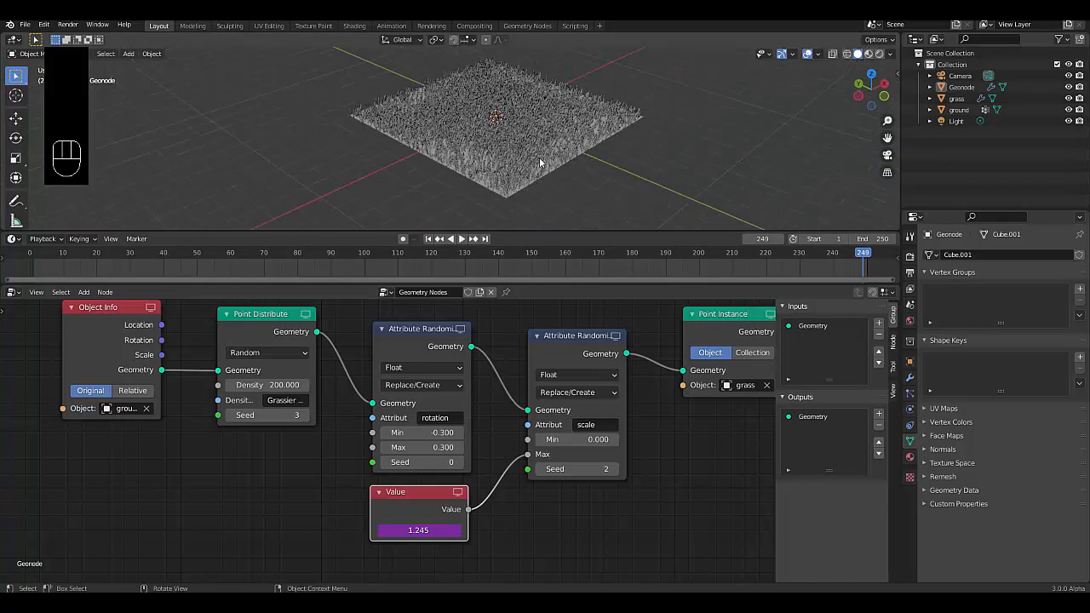
pyautogui.click(888, 155)
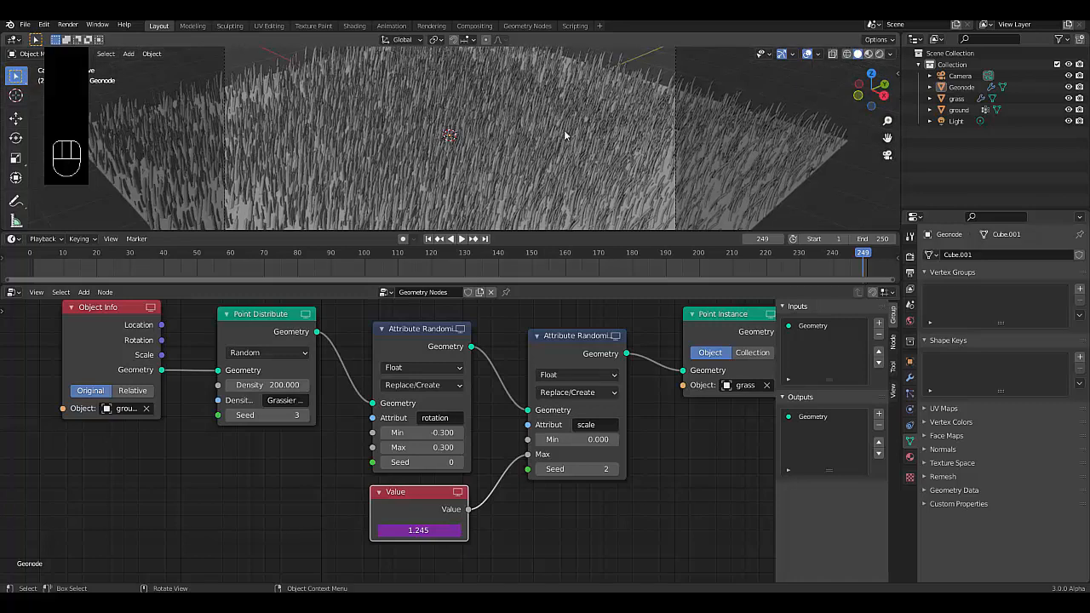
# Step: Move the driven Value node so it sits directly beneath the rotation Attribute Randomize node
pyautogui.scroll(-5, 559, 132)
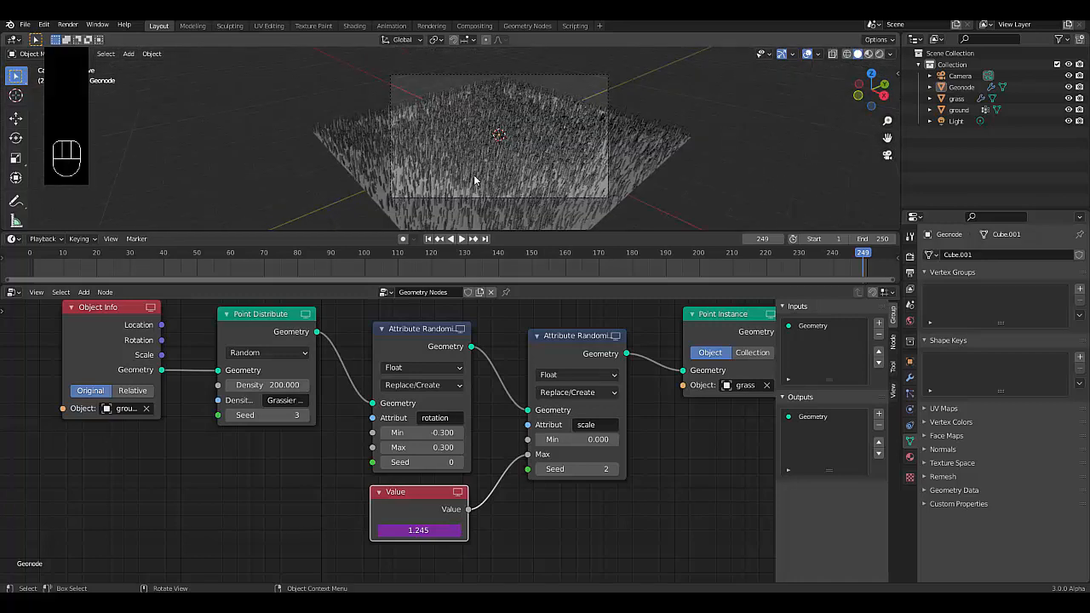
pyautogui.scroll(1, 475, 180)
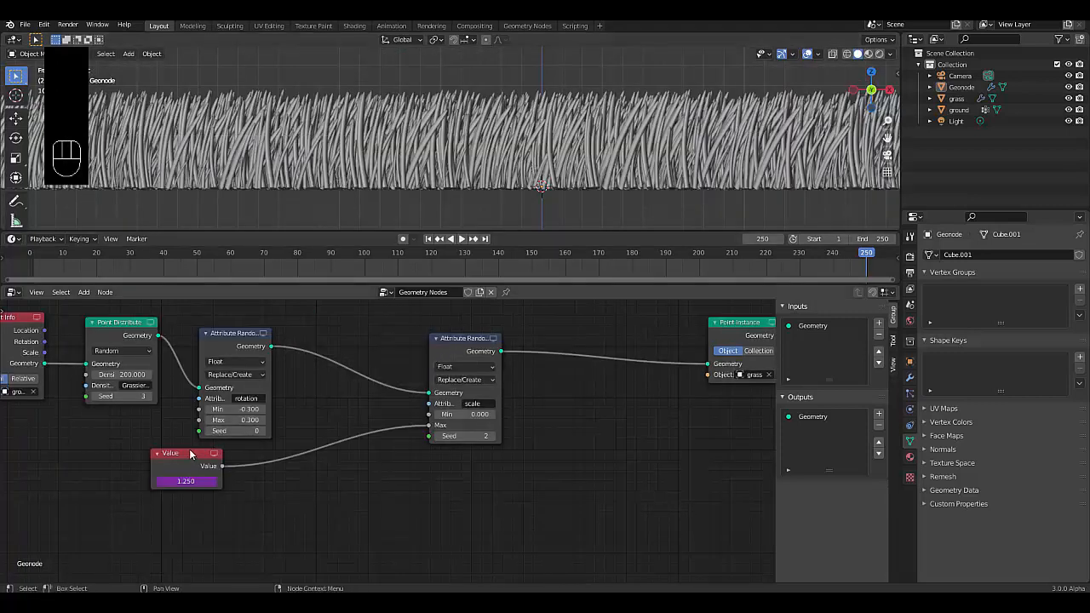
pyautogui.moveTo(190, 454); pyautogui.dragTo(230, 461)
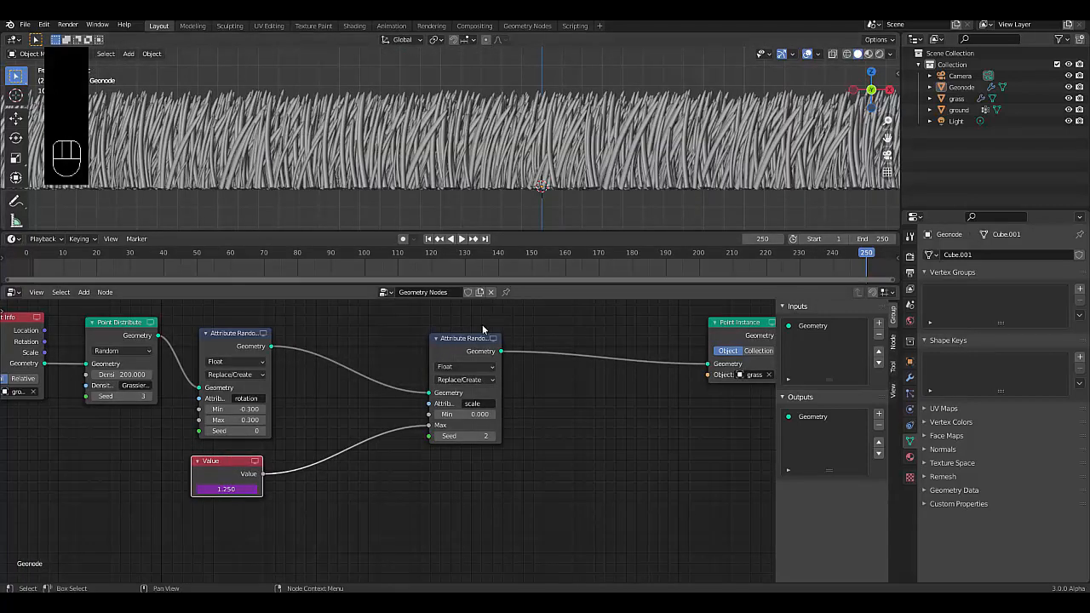
# Step: Insert an Attribute Color Ramp node between the scale Attribute Randomize node and the Point Instance node
pyautogui.scroll(-4, 394, 524)
pyautogui.scroll(4, 588, 430)
pyautogui.scroll(2, 516, 391)
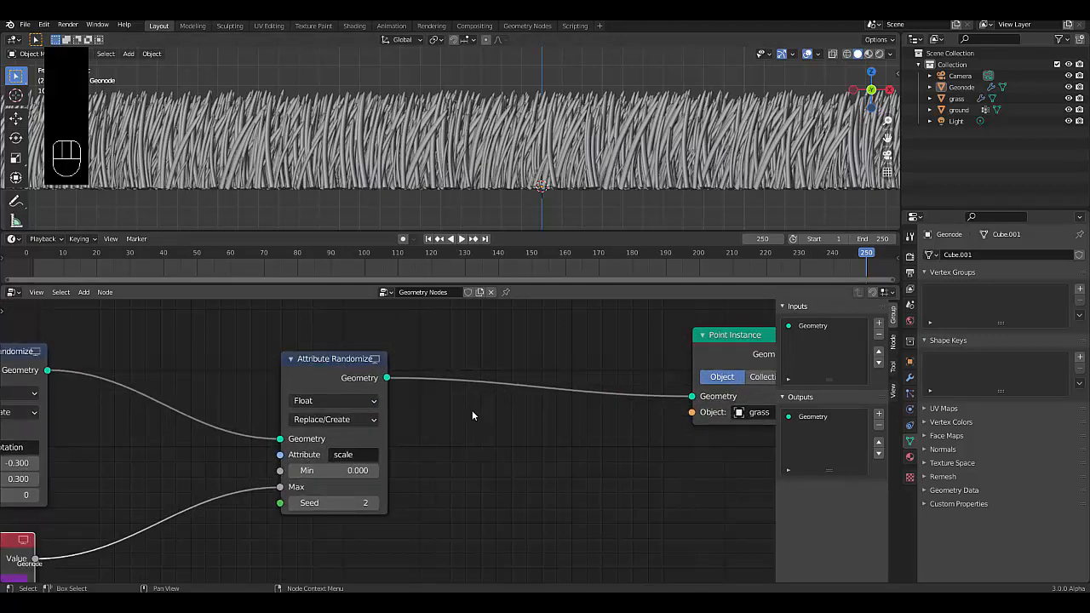
pyautogui.hotkey('shift', 'a')
pyautogui.moveTo(474, 413)
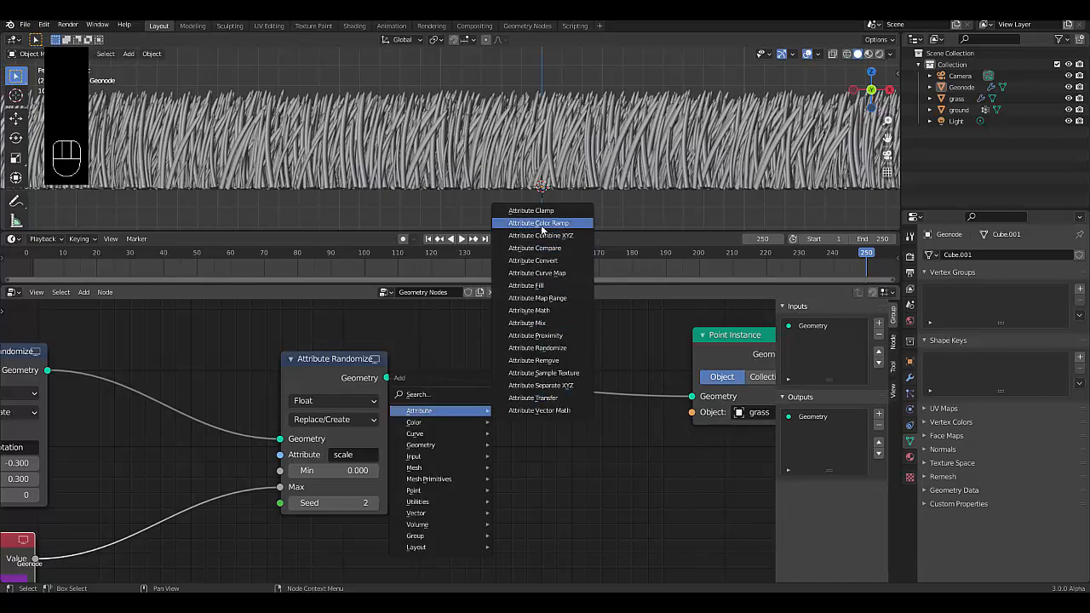
pyautogui.click(538, 223)
pyautogui.click(437, 339)
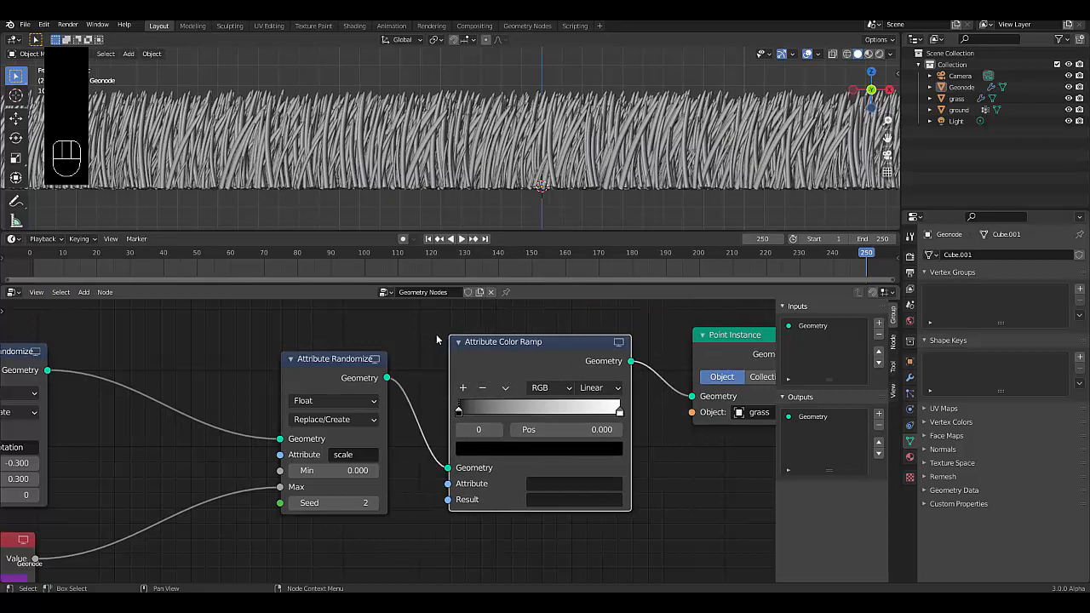
# Step: Set both the Attribute and the Result of the Attribute Color Ramp node to scale
pyautogui.scroll(-5, 426, 467)
pyautogui.scroll(5, 579, 462)
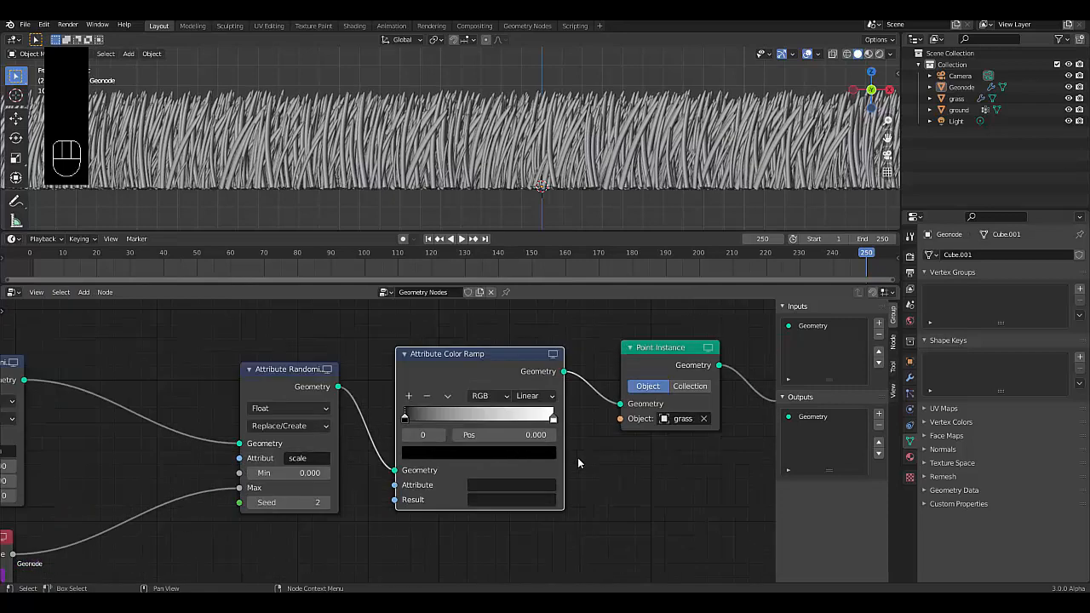
pyautogui.click(480, 487)
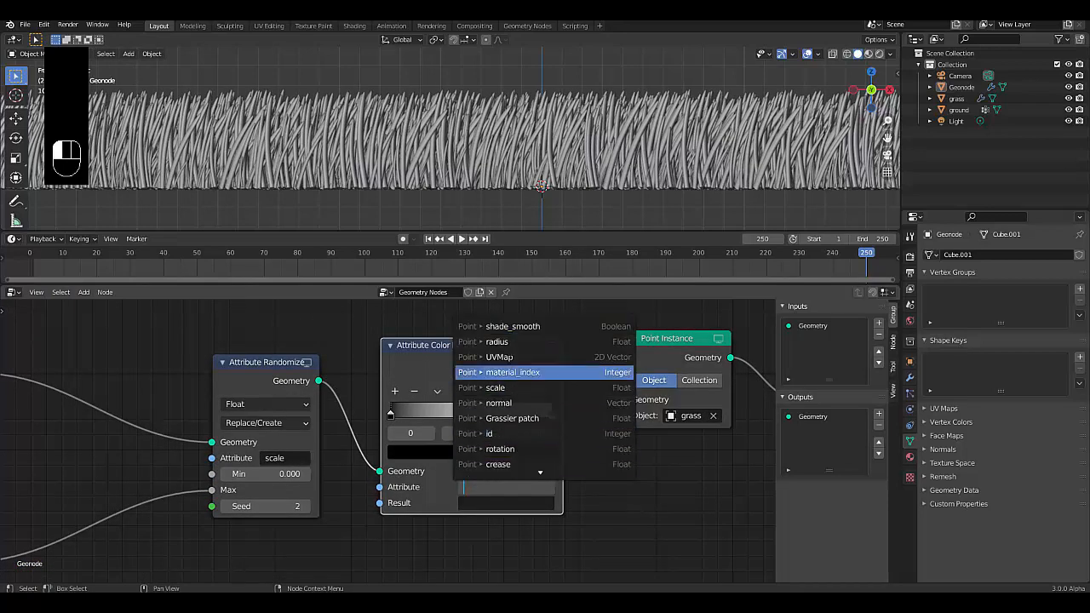
pyautogui.click(495, 387)
pyautogui.click(498, 505)
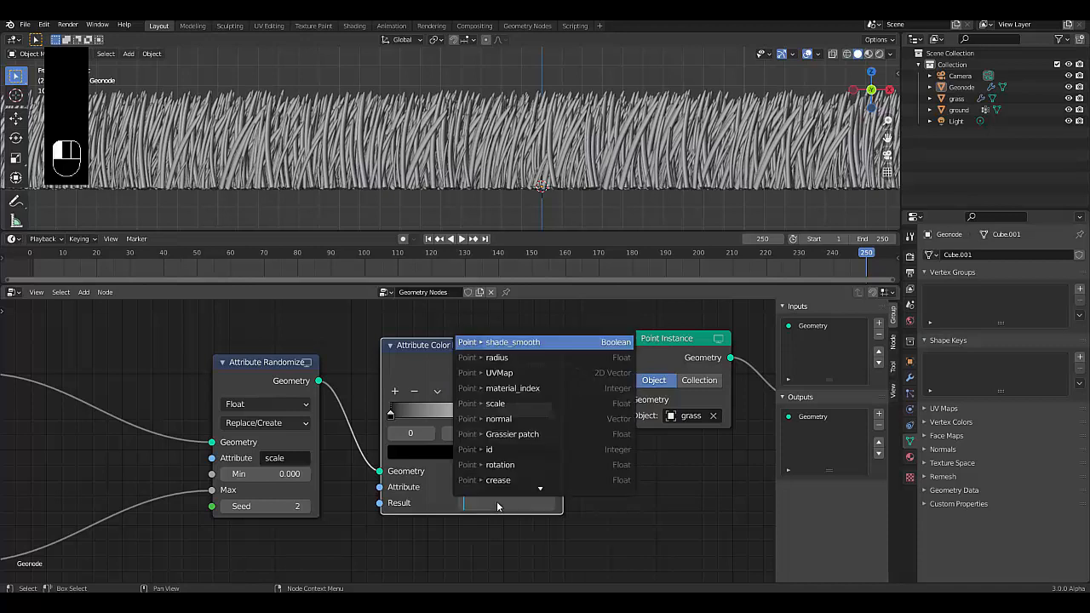
pyautogui.click(502, 403)
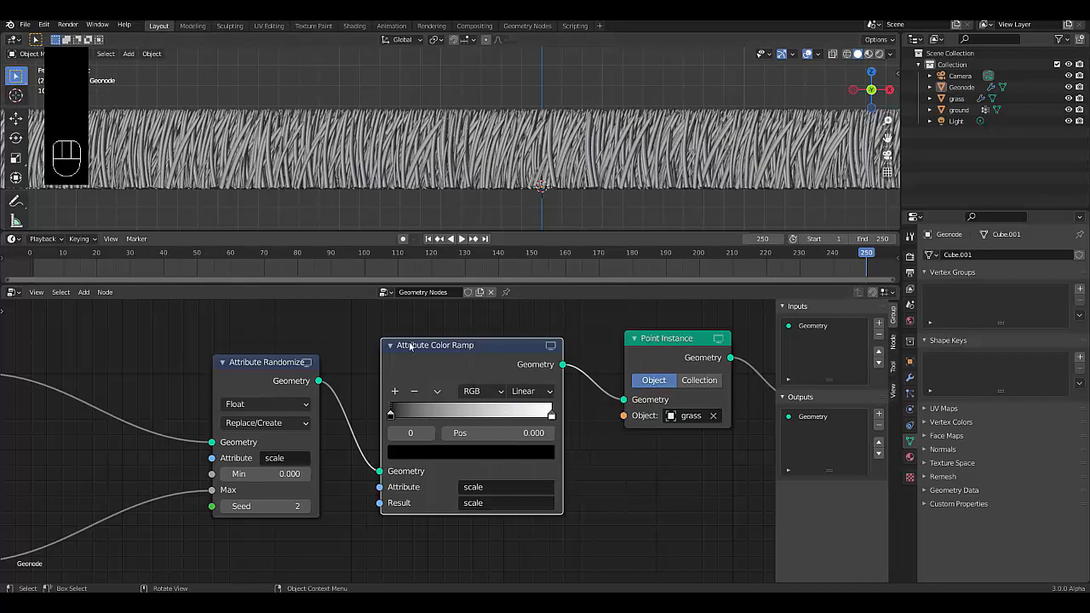
# Step: Inspect the grass blades from a low angle and review the whole node chain
pyautogui.scroll(-2, 398, 186)
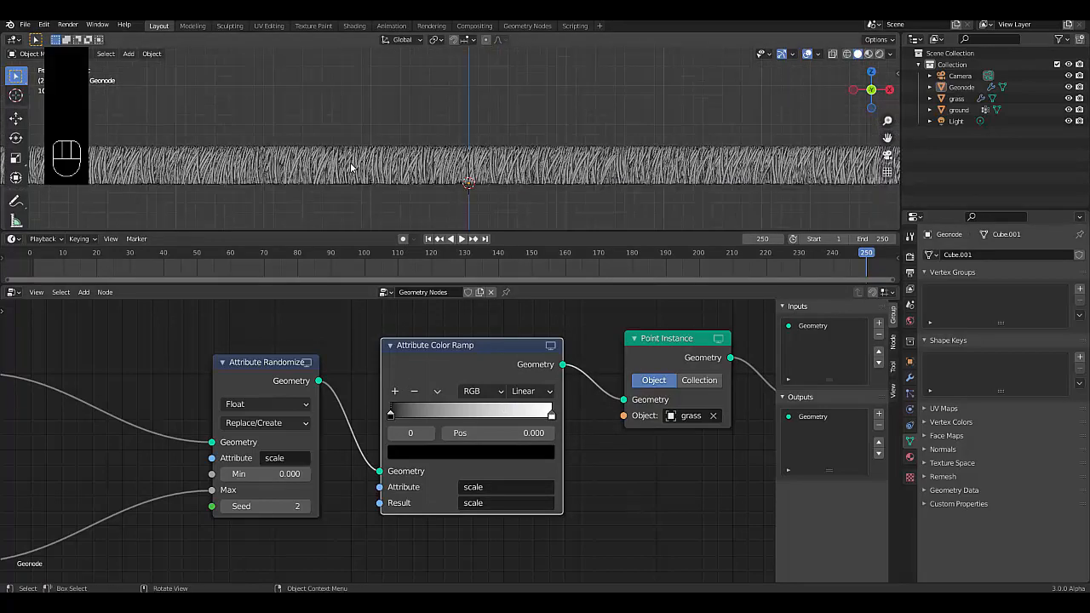
pyautogui.moveTo(397, 185); pyautogui.dragTo(392, 171, button='middle')
pyautogui.moveTo(442, 165); pyautogui.dragTo(398, 156, button='middle')
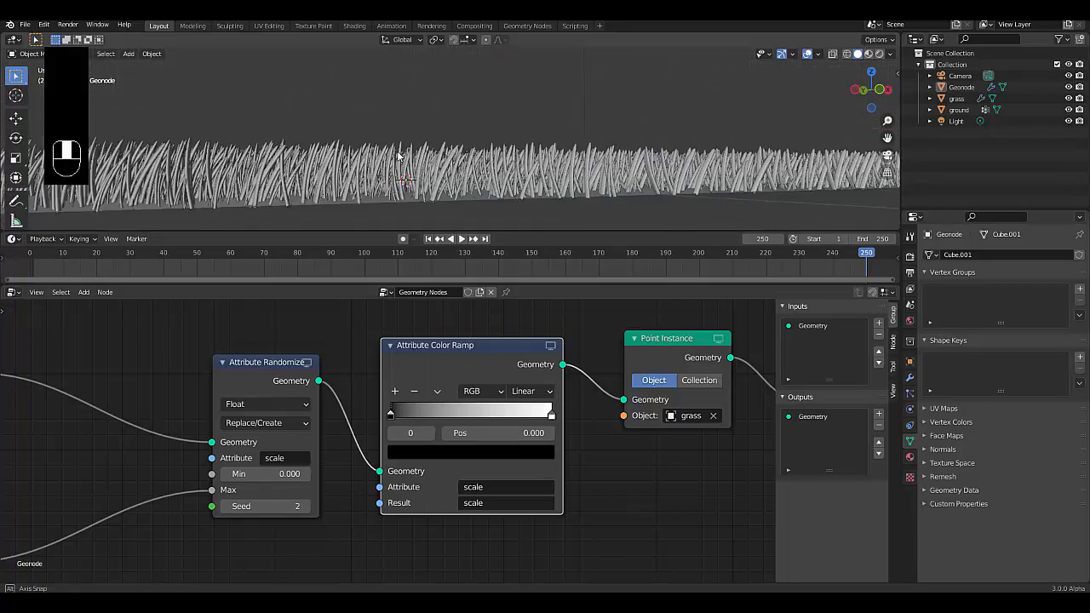
pyautogui.scroll(-4, 343, 445)
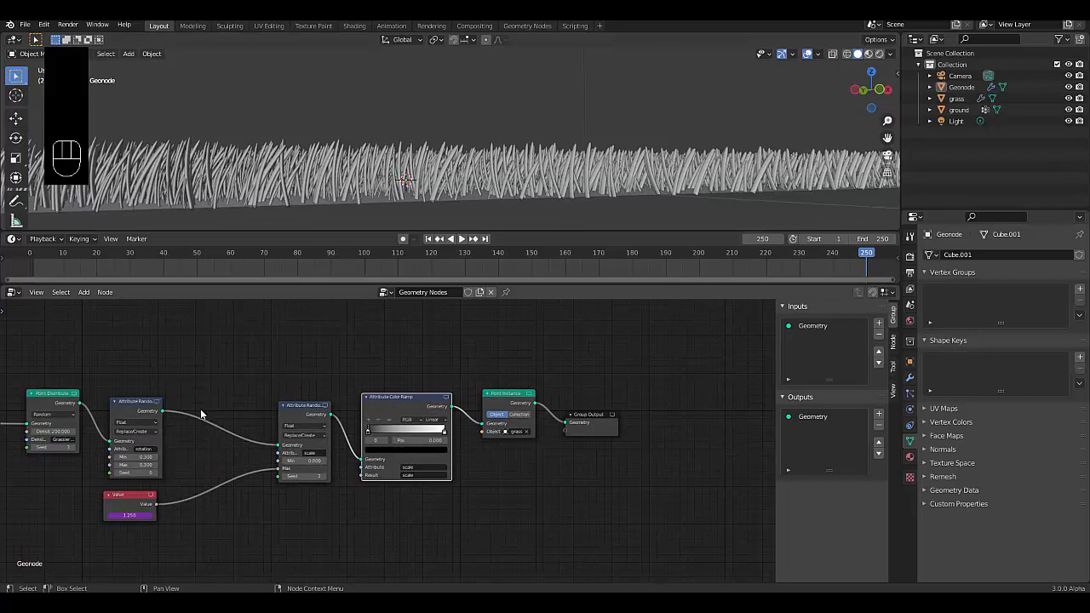
pyautogui.scroll(3, 136, 511)
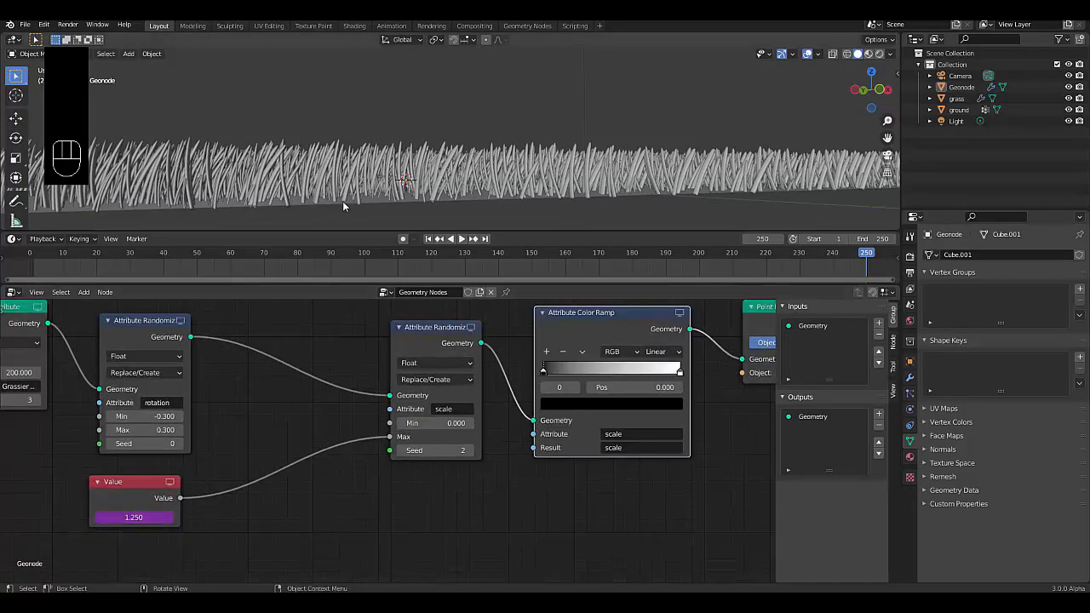
# Step: Replay the grass growth from the first frame in front view and stop it at frame 248
pyautogui.click(428, 239)
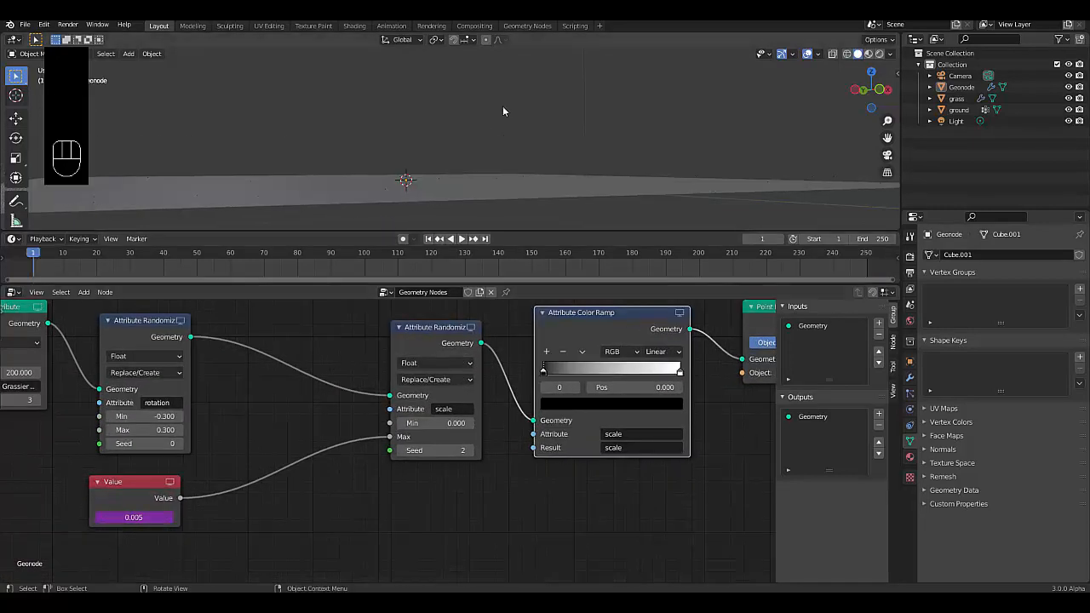
pyautogui.press('KP_1')
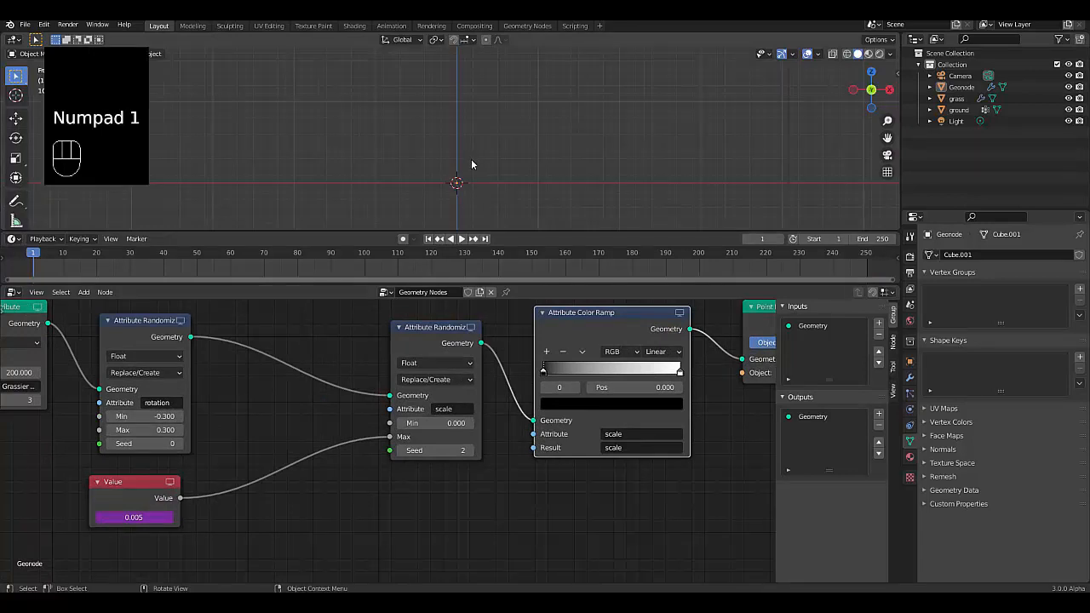
pyautogui.press('space')
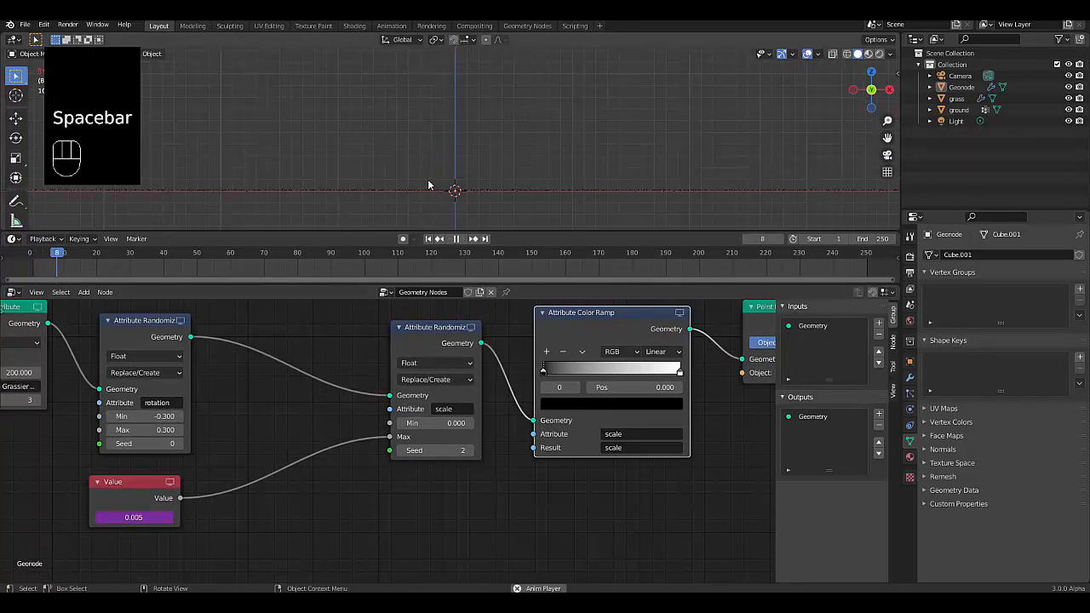
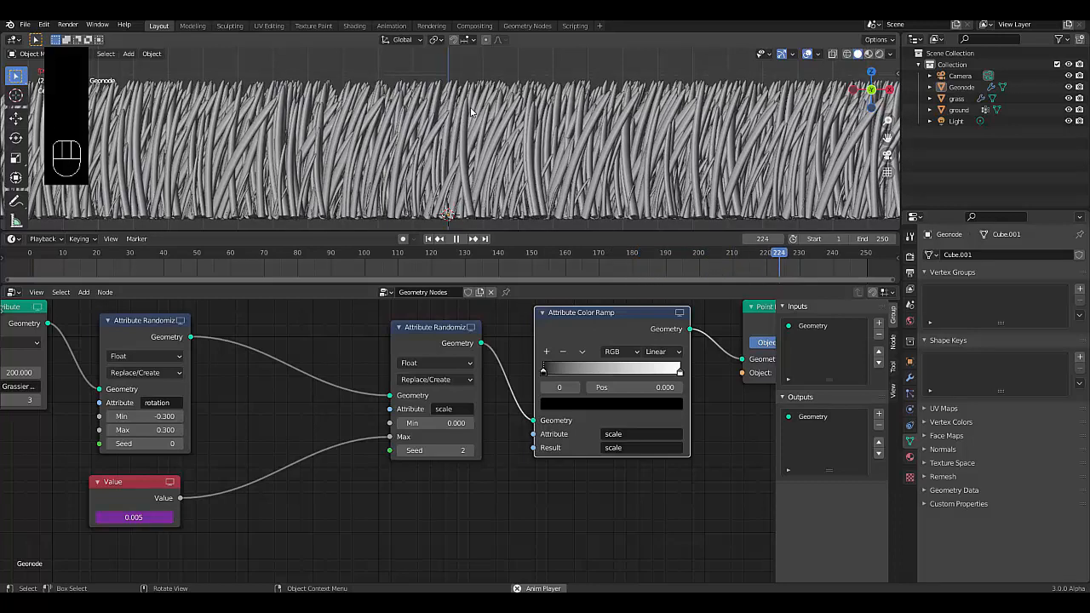
pyautogui.click(456, 239)
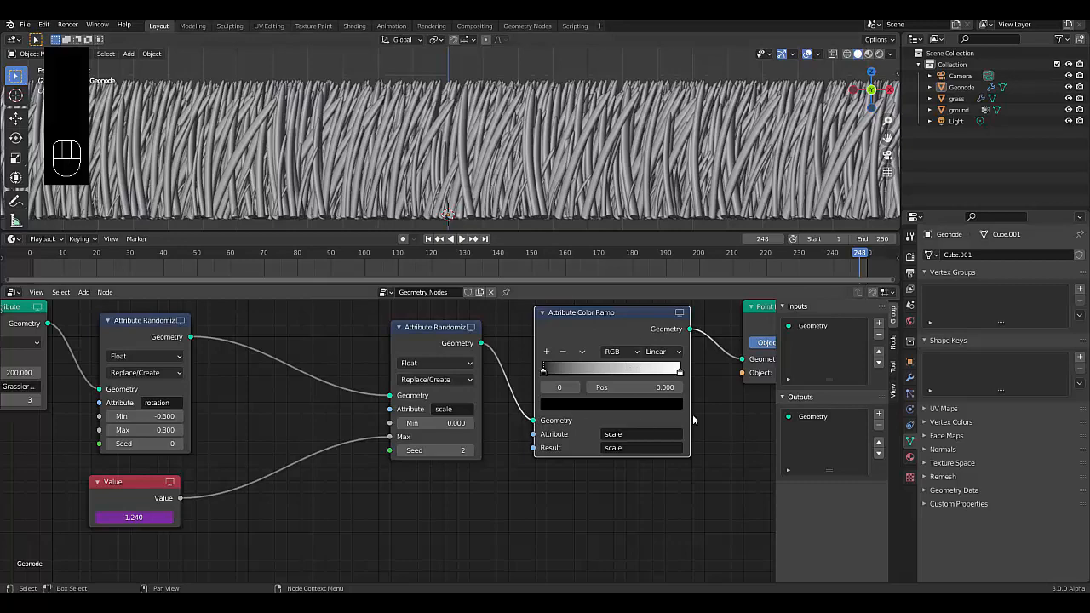
# Step: Remove the Attribute Color Ramp node to compare the grass without it, and undo the removal
pyautogui.scroll(-4, 568, 196)
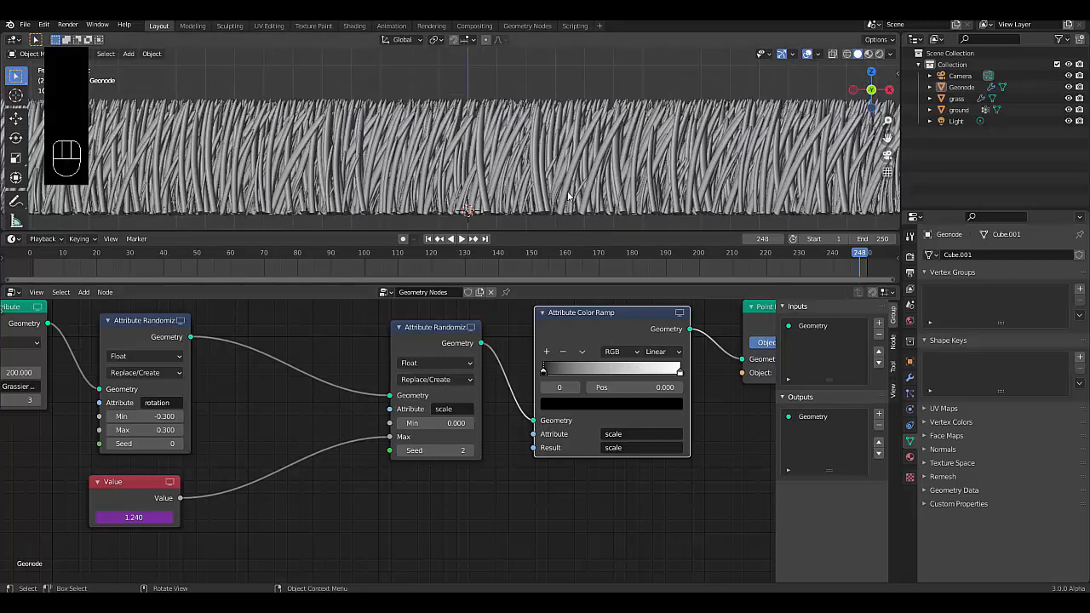
pyautogui.scroll(2, 569, 195)
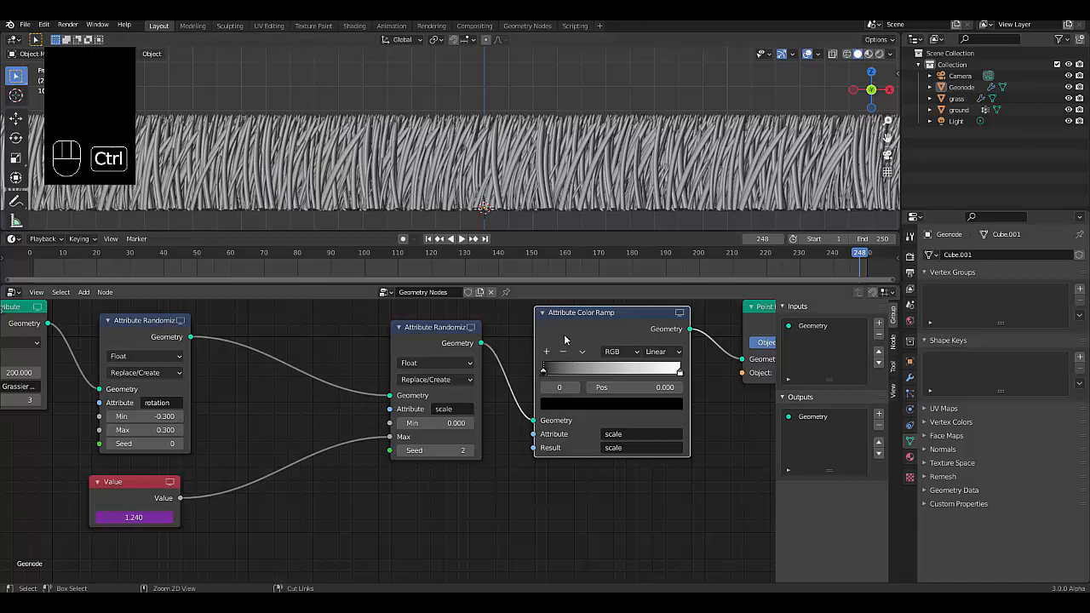
pyautogui.hotkey('ctrl', 'x')
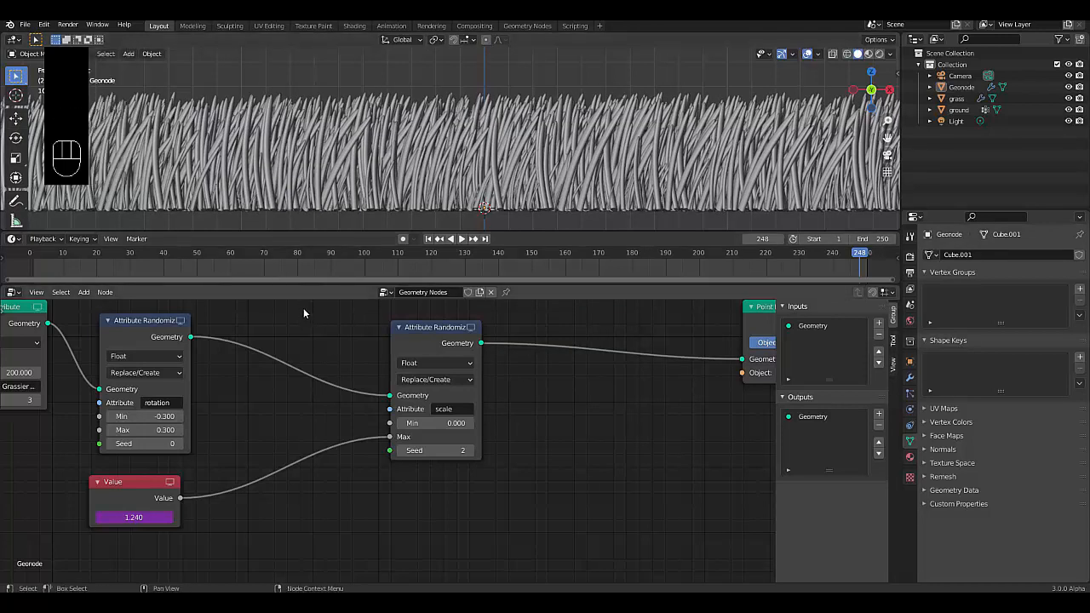
pyautogui.click(43, 24)
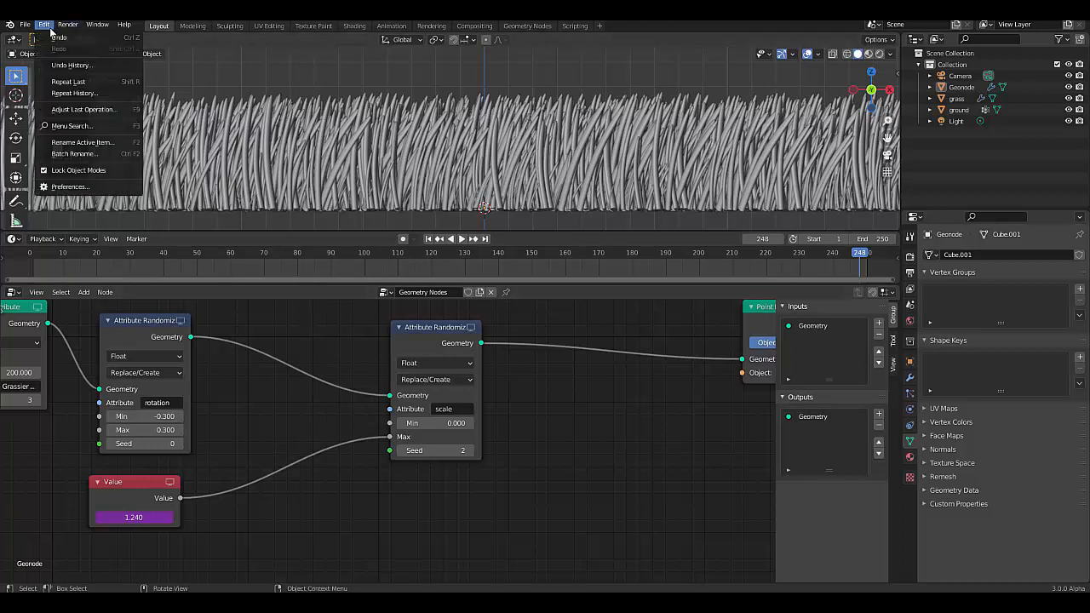
pyautogui.click(58, 38)
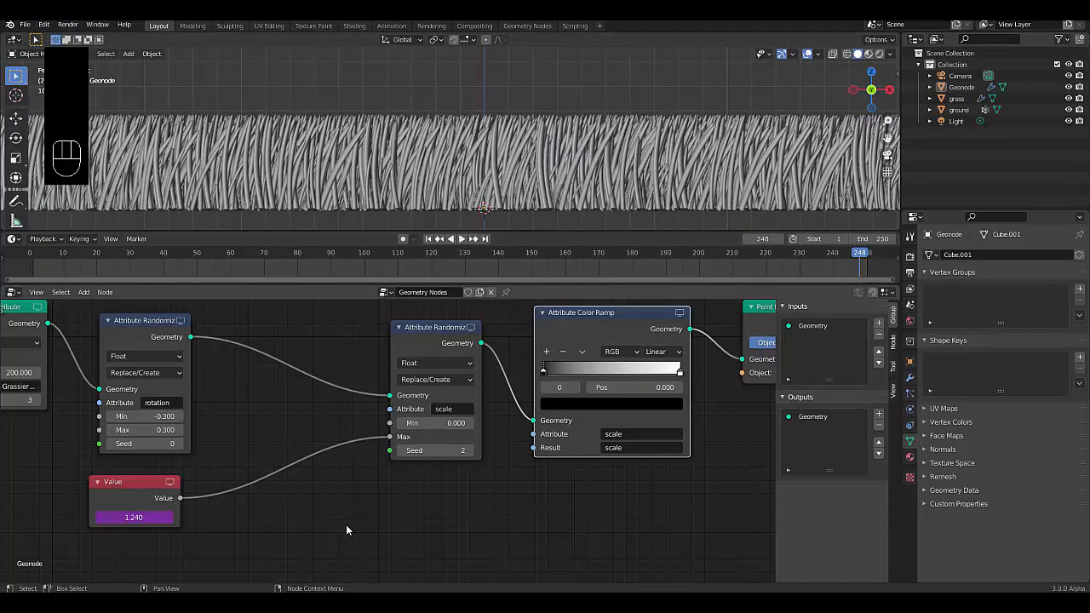
pyautogui.scroll(-3, 346, 528)
pyautogui.scroll(1, 179, 503)
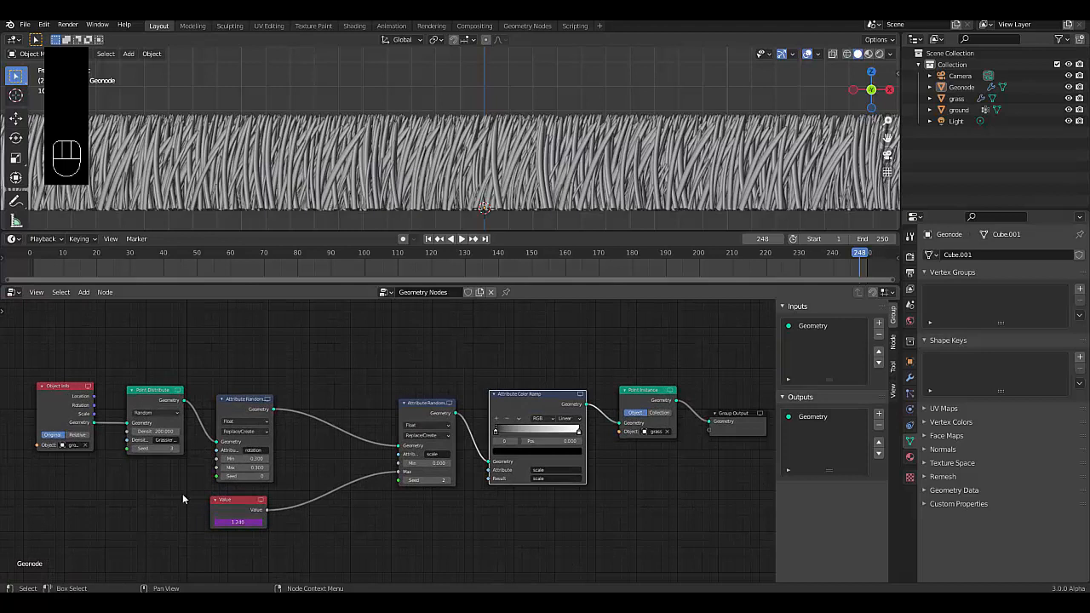
# Step: Switch the node editor to the Shader Editor, show the grass object's material, and set the viewport to Material Preview shading
pyautogui.click(959, 110)
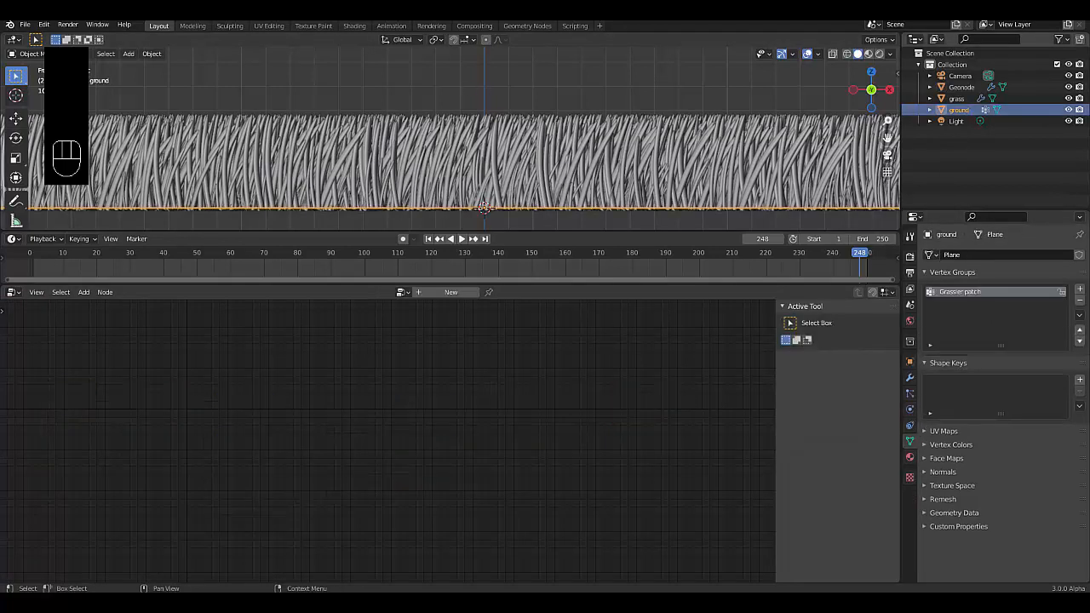
pyautogui.click(14, 292)
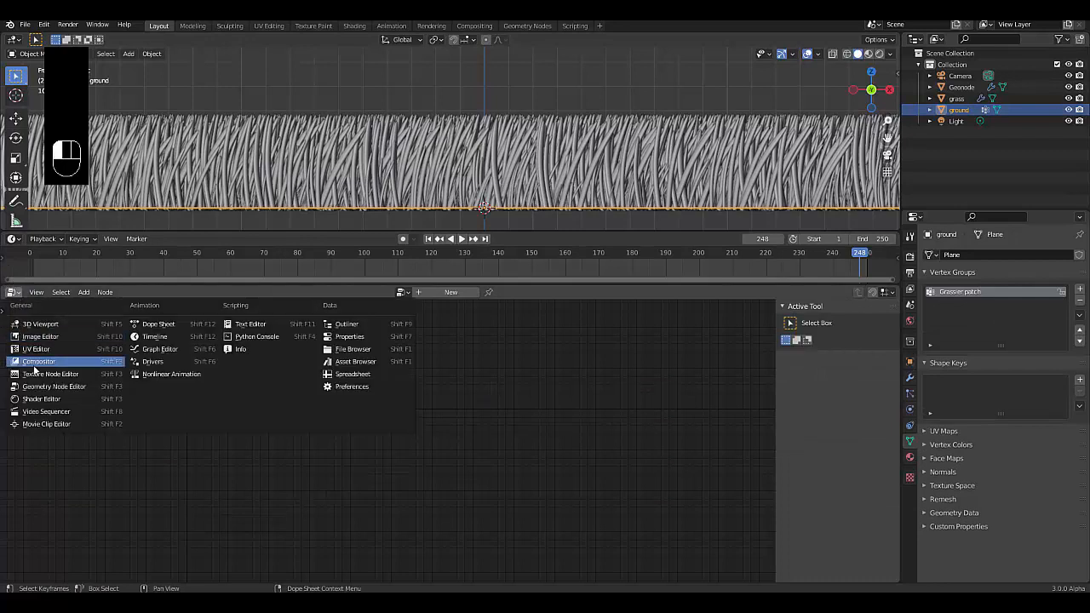
pyautogui.click(39, 400)
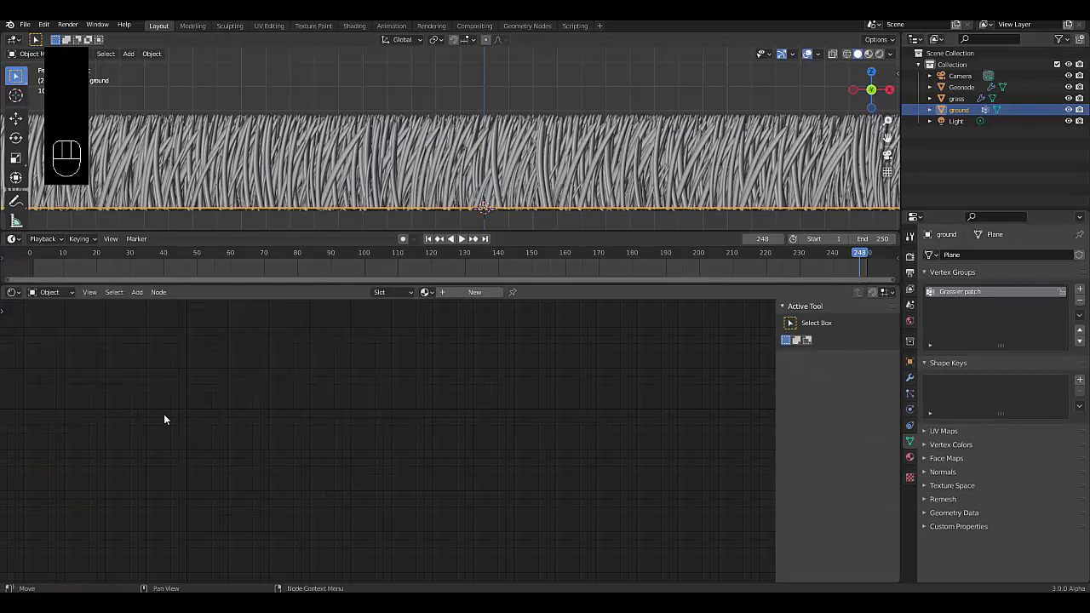
pyautogui.click(964, 99)
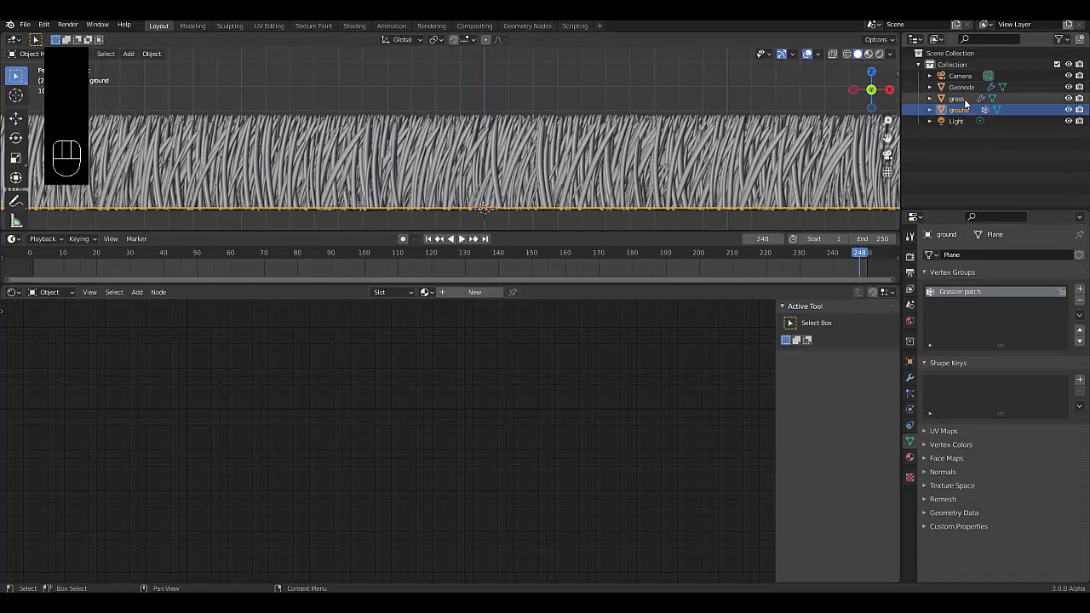
pyautogui.scroll(-1, 428, 523)
pyautogui.scroll(-2, 428, 528)
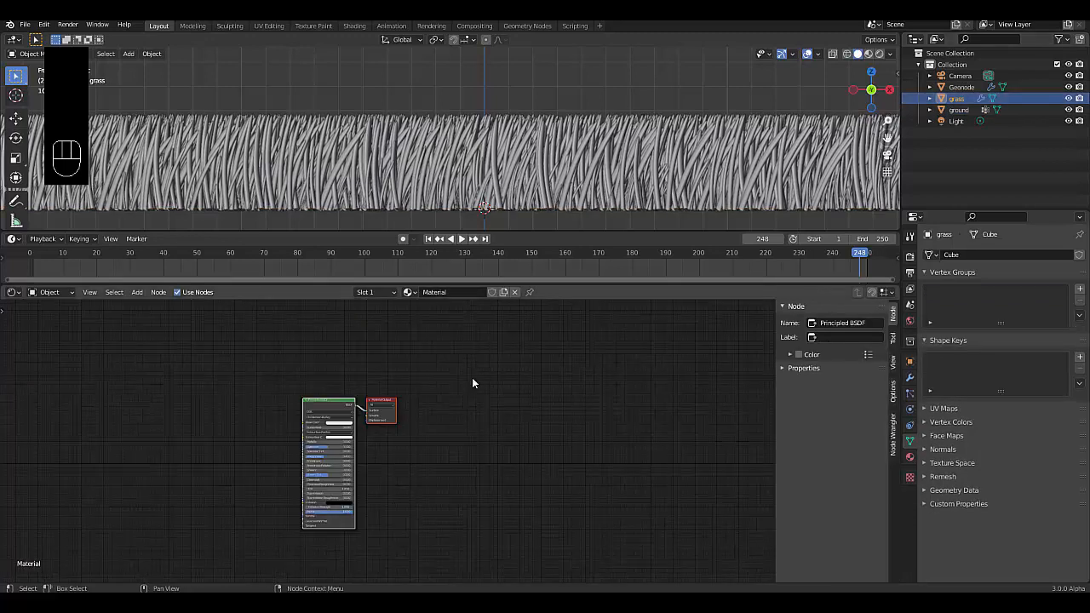
pyautogui.click(868, 54)
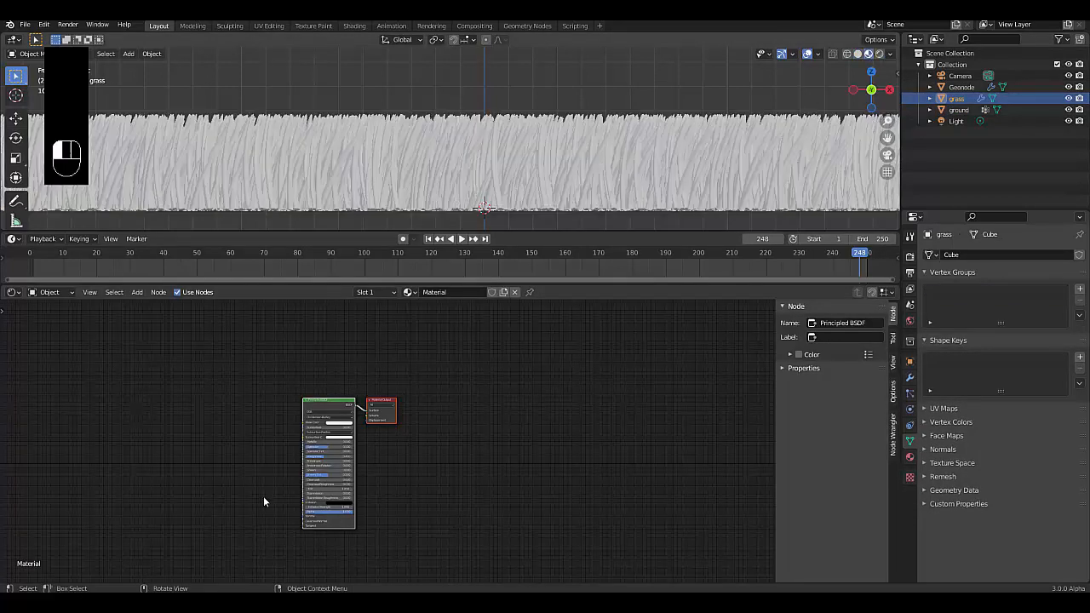
# Step: Add a Mix Shader node between the Principled BSDF and the Material Output
pyautogui.scroll(5, 281, 406)
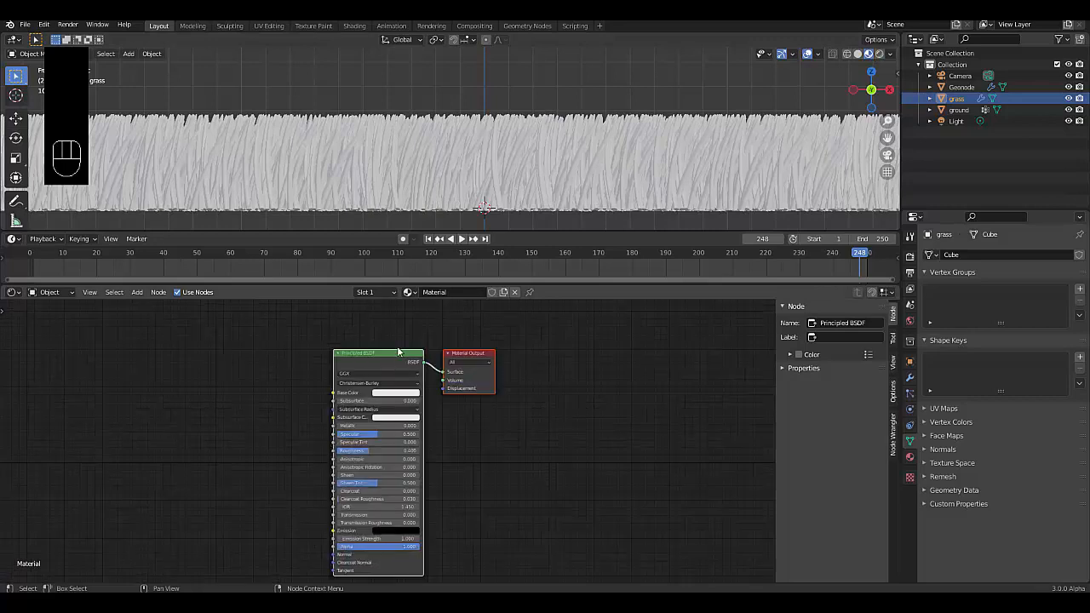
pyautogui.hotkey('shift', 'a')
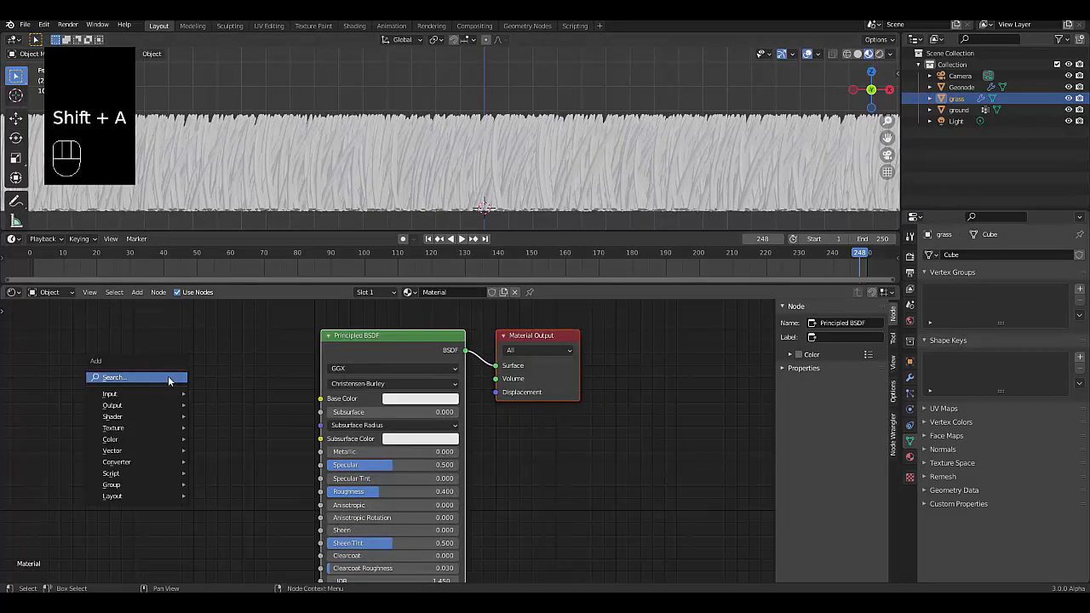
pyautogui.moveTo(136, 416)
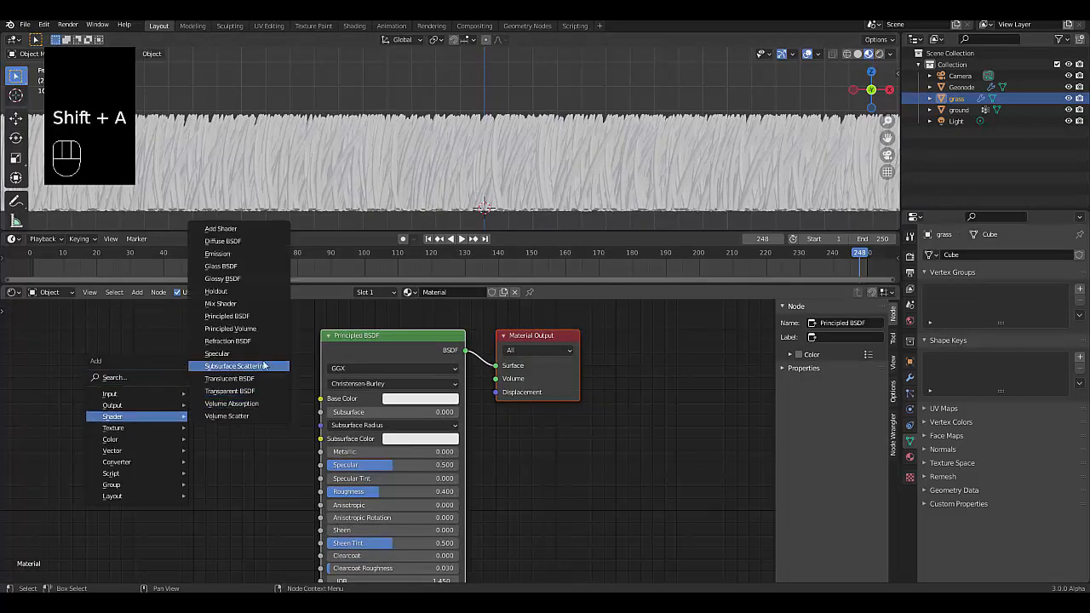
pyautogui.click(220, 304)
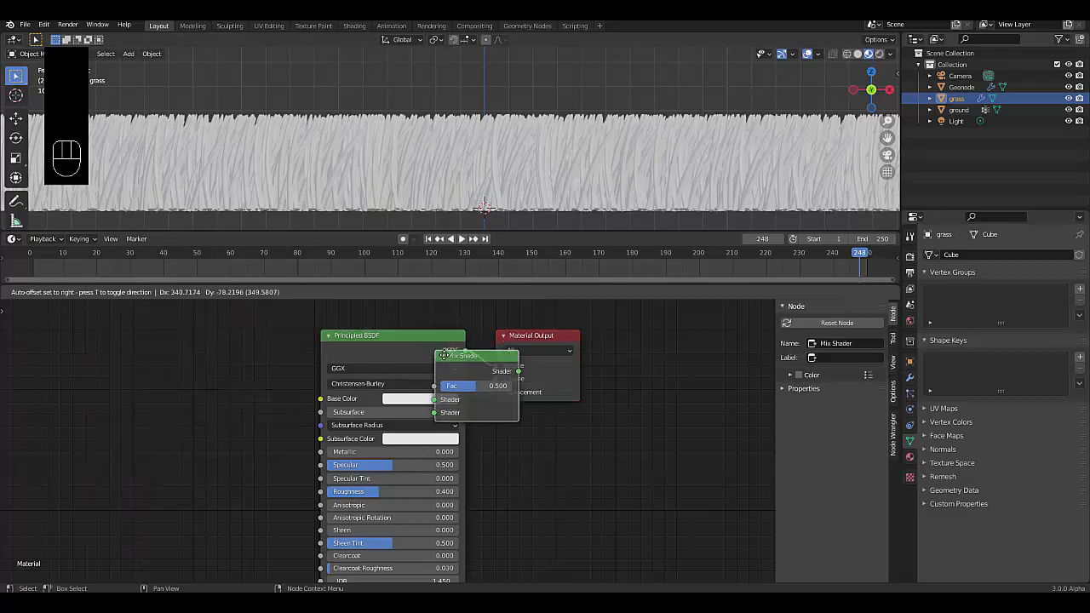
pyautogui.click(456, 355)
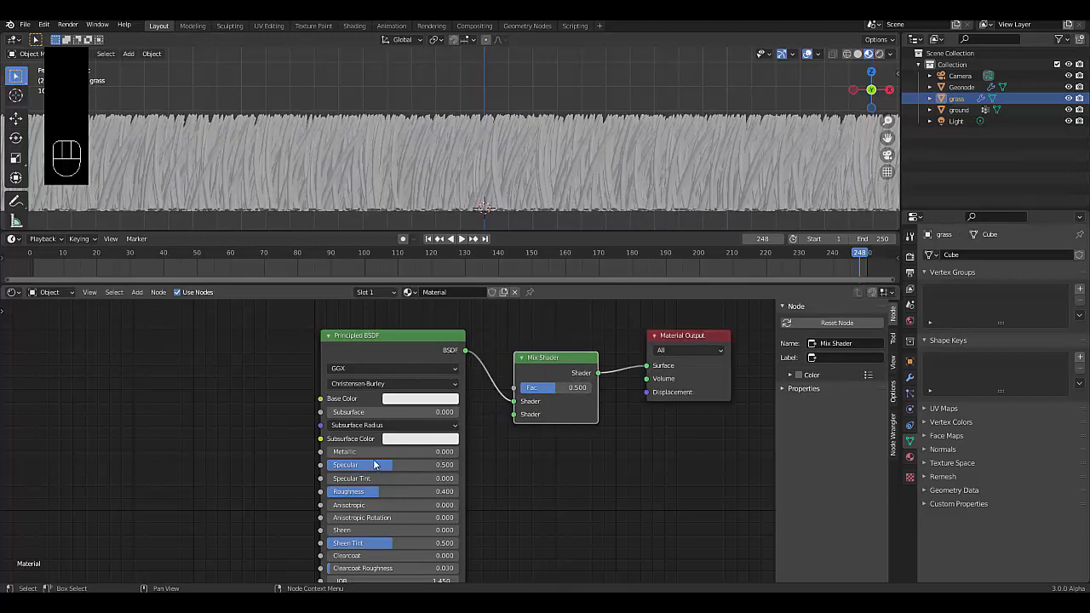
# Step: Set the Principled BSDF's roughness to 0.9 and place a duplicate of the node beside it
pyautogui.click(388, 492)
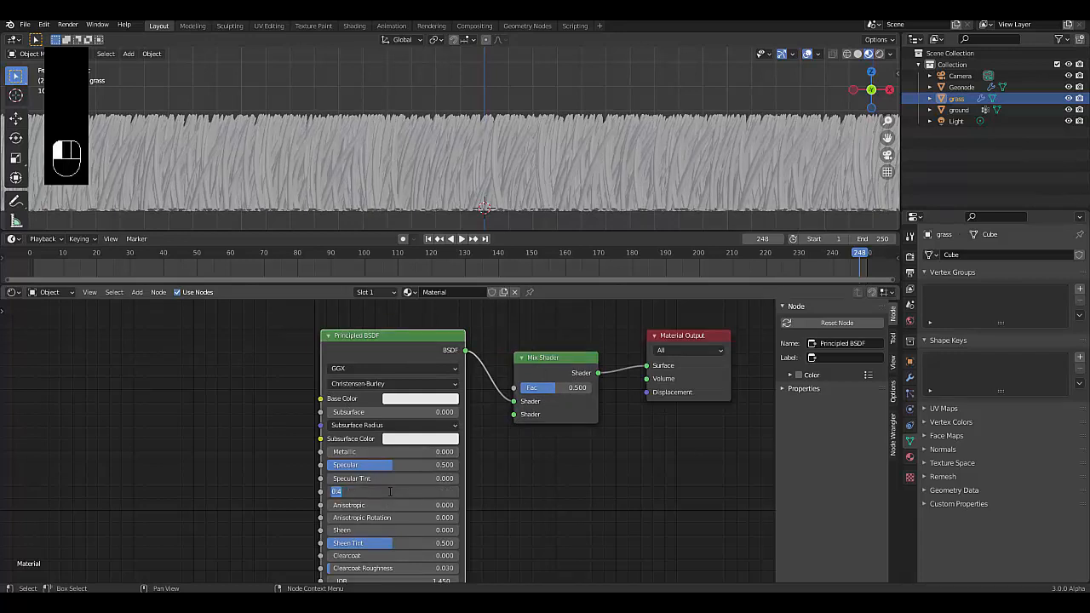
pyautogui.press('Return')
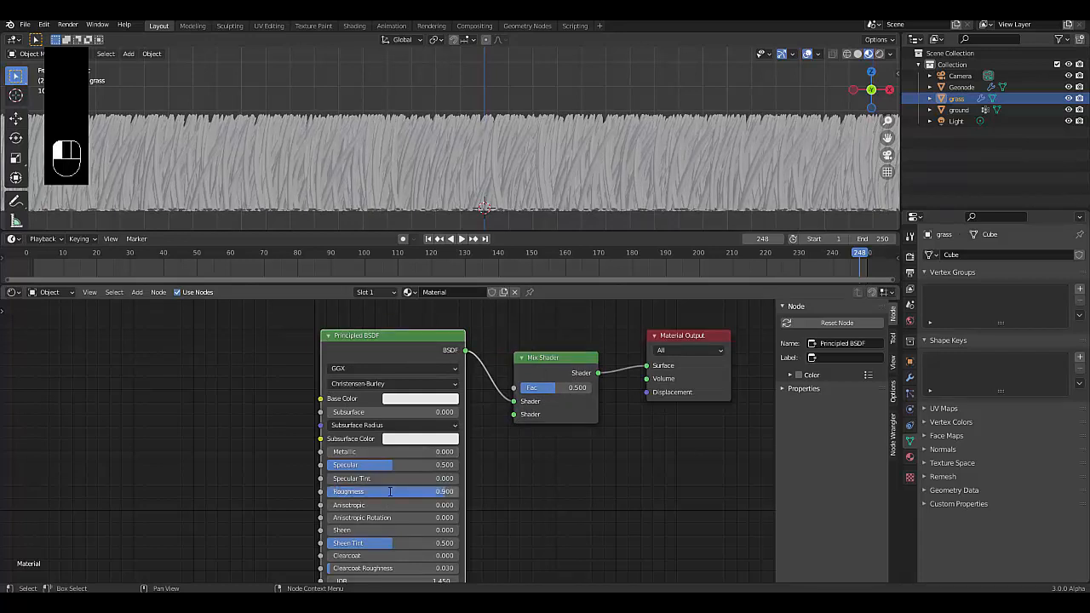
pyautogui.click(371, 350)
pyautogui.hotkey('shift', 'd')
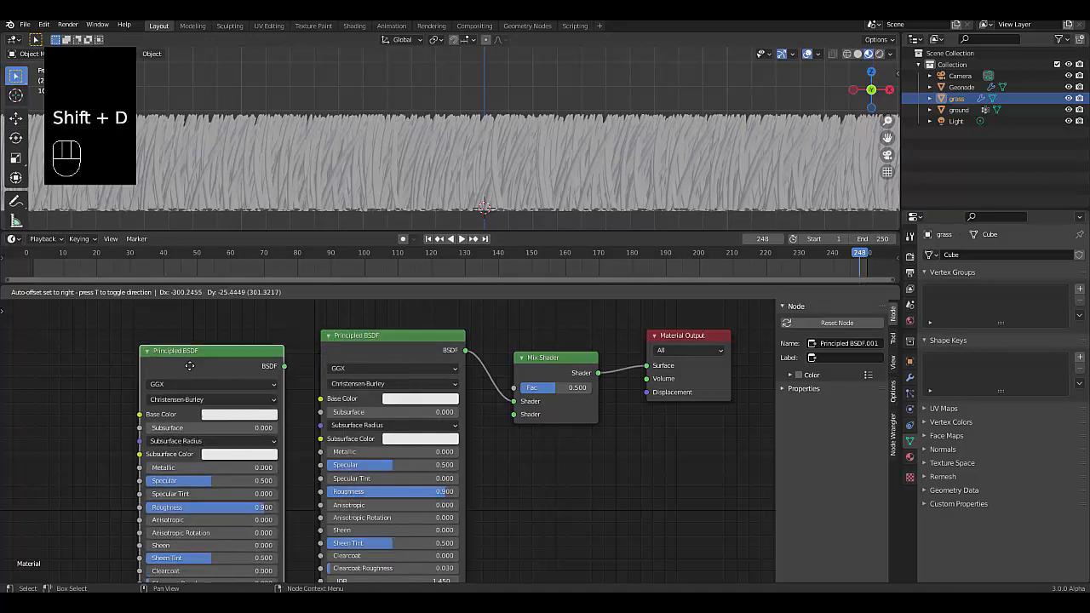
pyautogui.click(268, 364)
# Step: Link the duplicate Principled BSDF to the Mix Shader's second shader input and move the original node lower, clear of the link
pyautogui.click(495, 415)
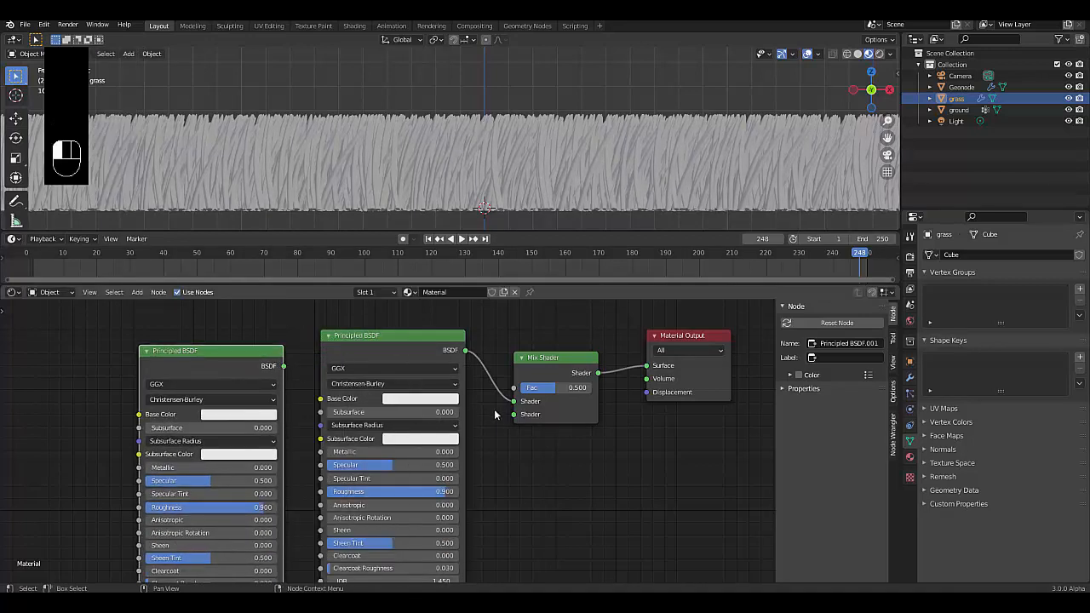
pyautogui.moveTo(284, 367)
pyautogui.mouseDown()
pyautogui.moveTo(395, 401)
pyautogui.moveTo(514, 414)
pyautogui.mouseUp()
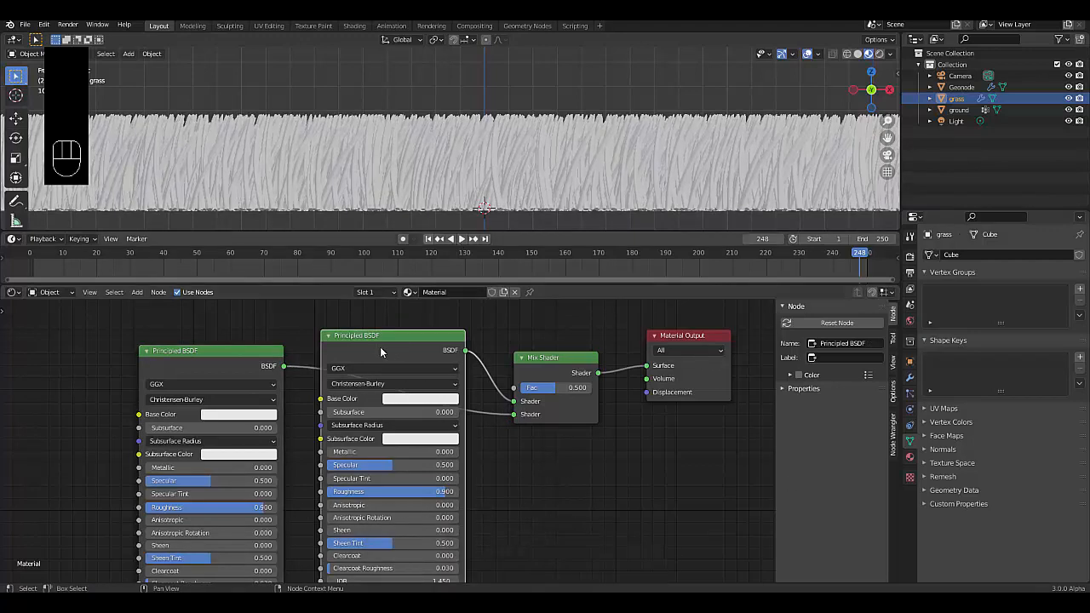
pyautogui.moveTo(380, 347); pyautogui.dragTo(362, 433)
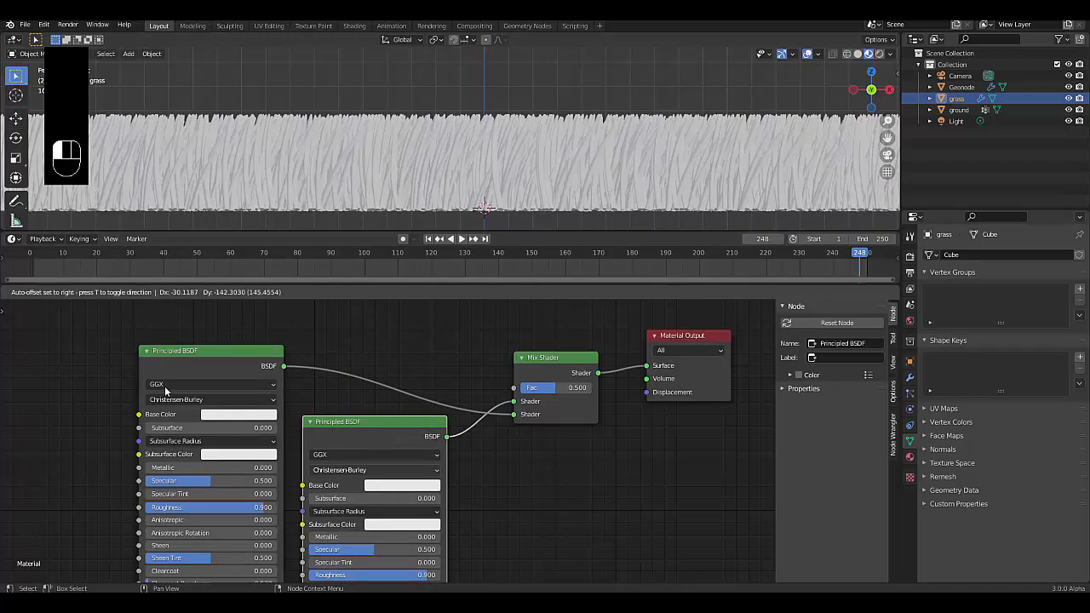
pyautogui.moveTo(165, 389); pyautogui.dragTo(166, 389)
# Step: Add a Voronoi Texture node beside the duplicate shader and link its Color output to the Mix Shader's Fac input
pyautogui.hotkey('shift', 'a')
pyautogui.moveTo(68, 364)
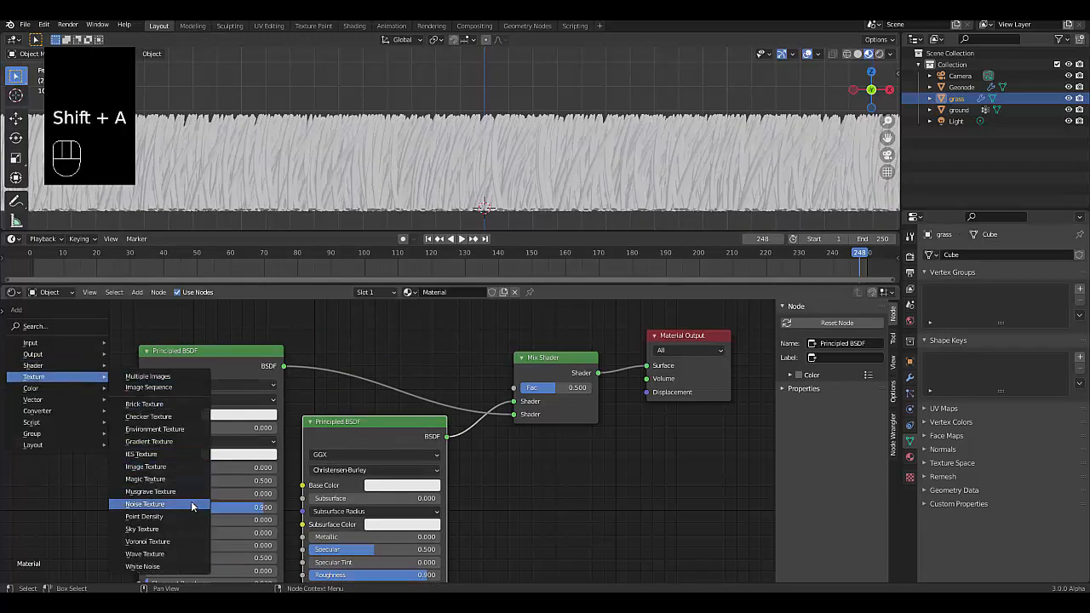
pyautogui.click(183, 542)
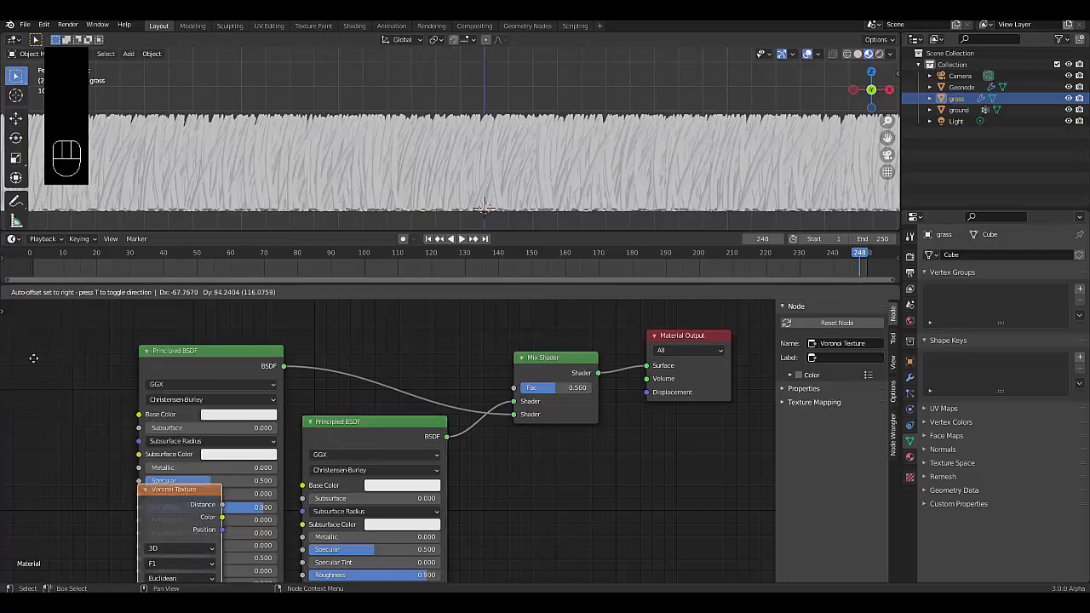
pyautogui.click(111, 388)
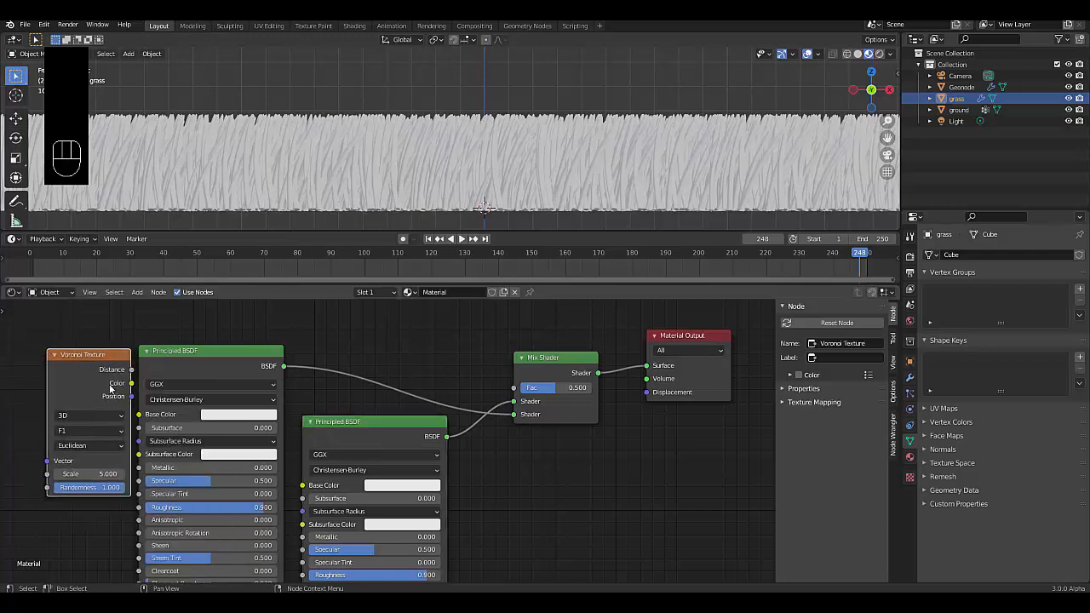
pyautogui.moveTo(513, 386); pyautogui.dragTo(131, 383)
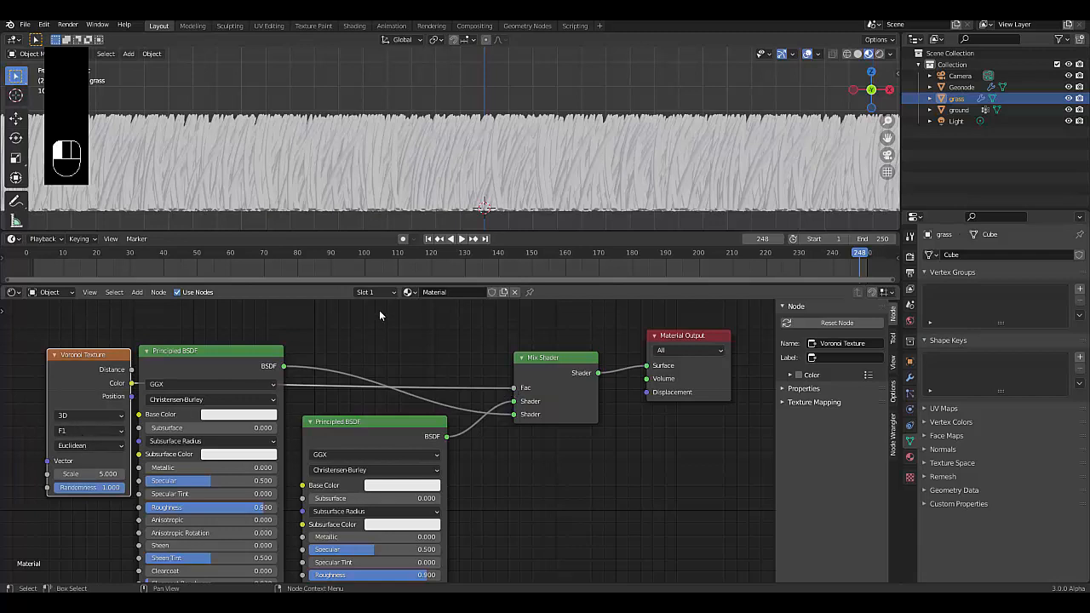
# Step: Set the Voronoi Texture's distance metric to Manhattan and preview the texture by itself on the grass
pyautogui.click(93, 446)
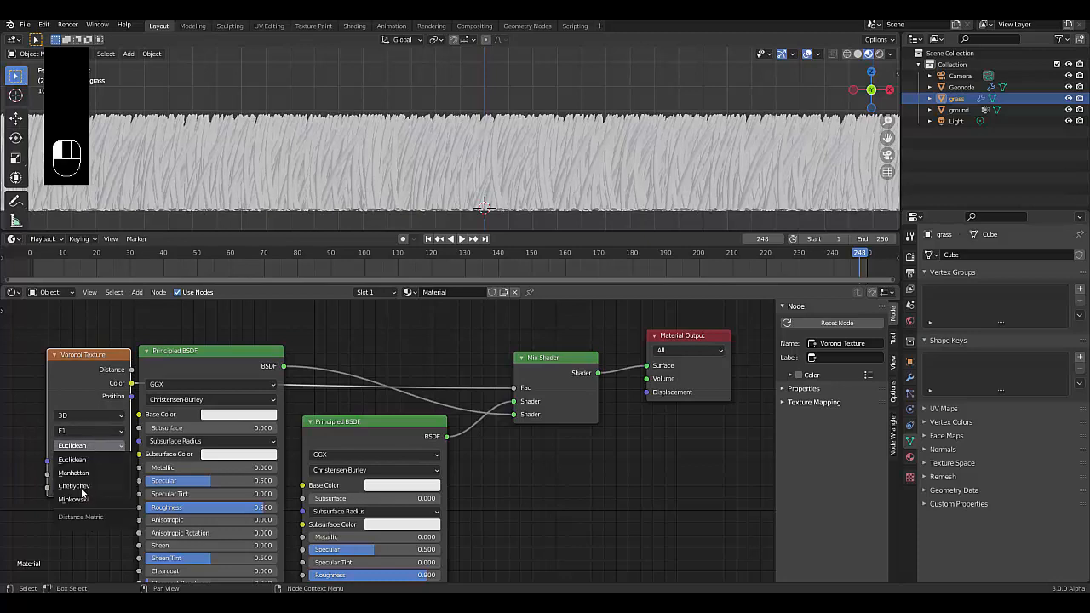
pyautogui.click(85, 473)
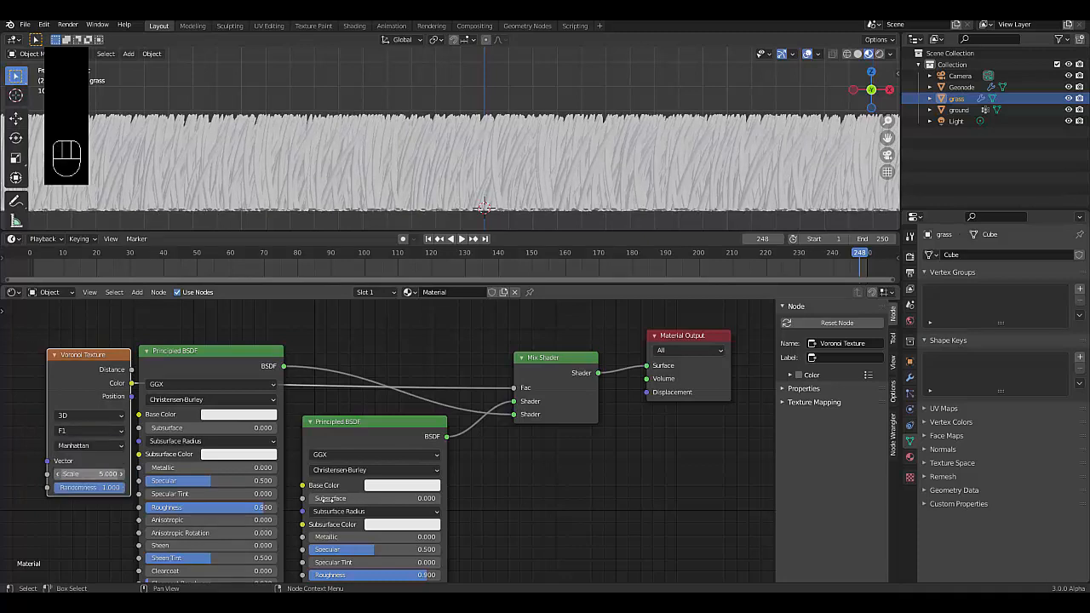
pyautogui.moveTo(98, 473); pyautogui.dragTo(219, 429)
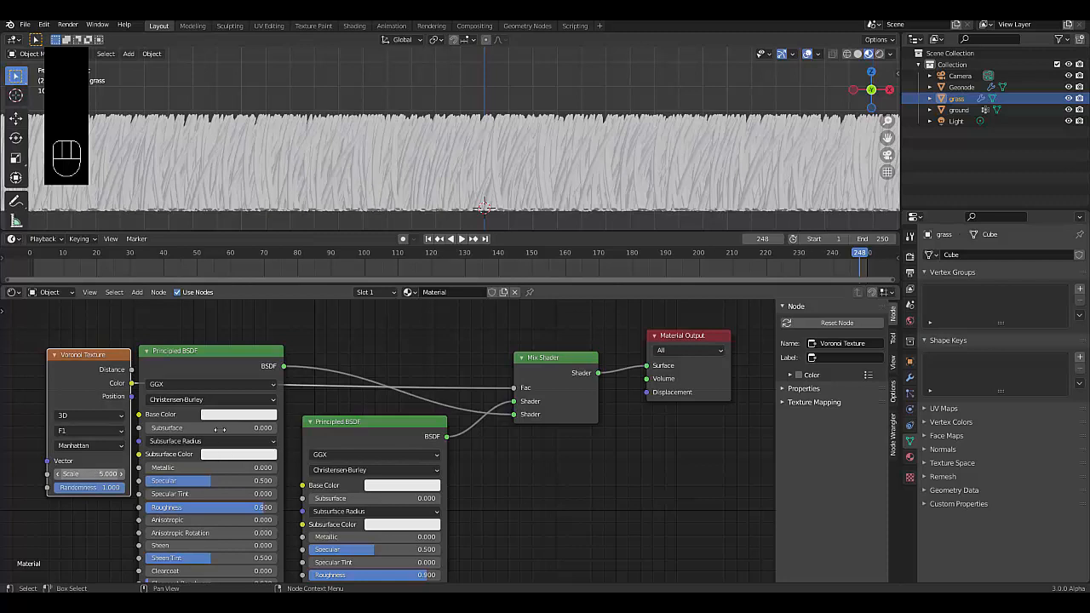
pyautogui.keyDown('ctrl'); pyautogui.keyDown('shift'); pyautogui.click(76, 374); pyautogui.keyUp('shift'); pyautogui.keyUp('ctrl')
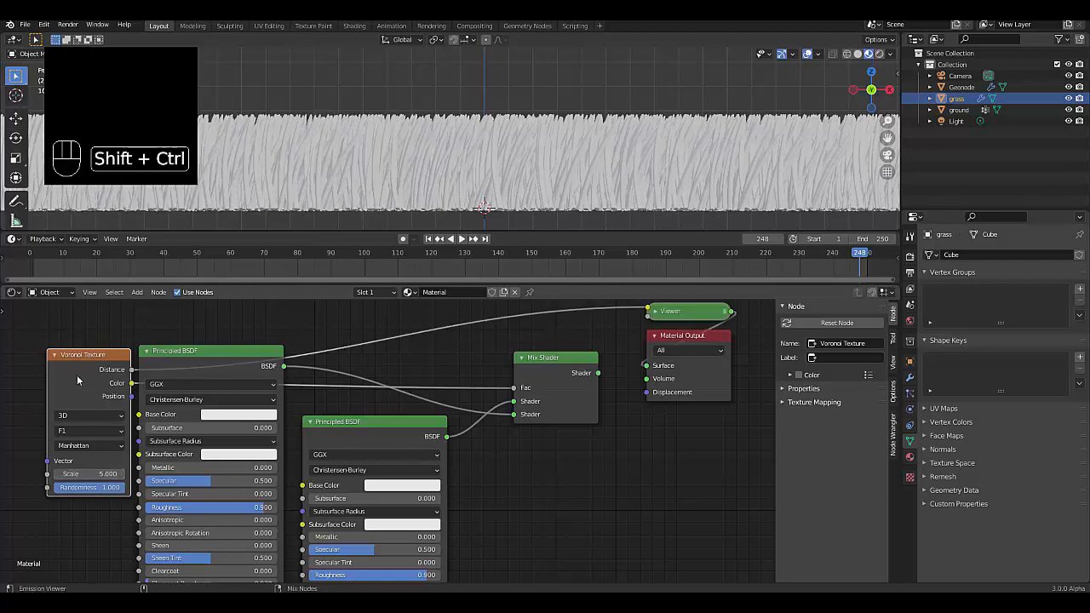
# Step: Try Voronoi Texture scales of 25 and 10 on the grass
pyautogui.click(102, 474)
pyautogui.write('25')
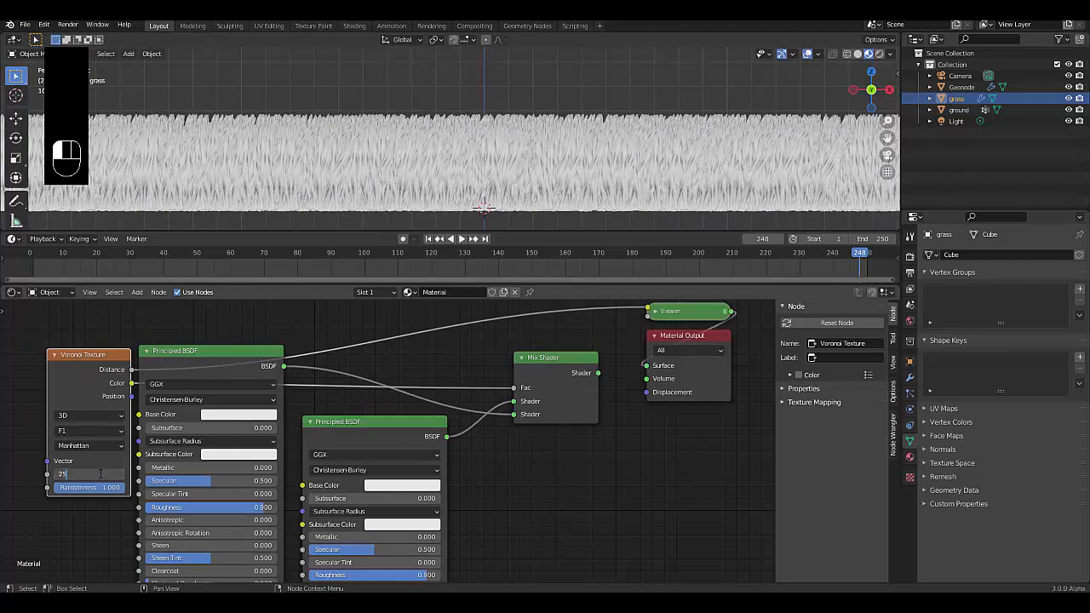
pyautogui.press('Return')
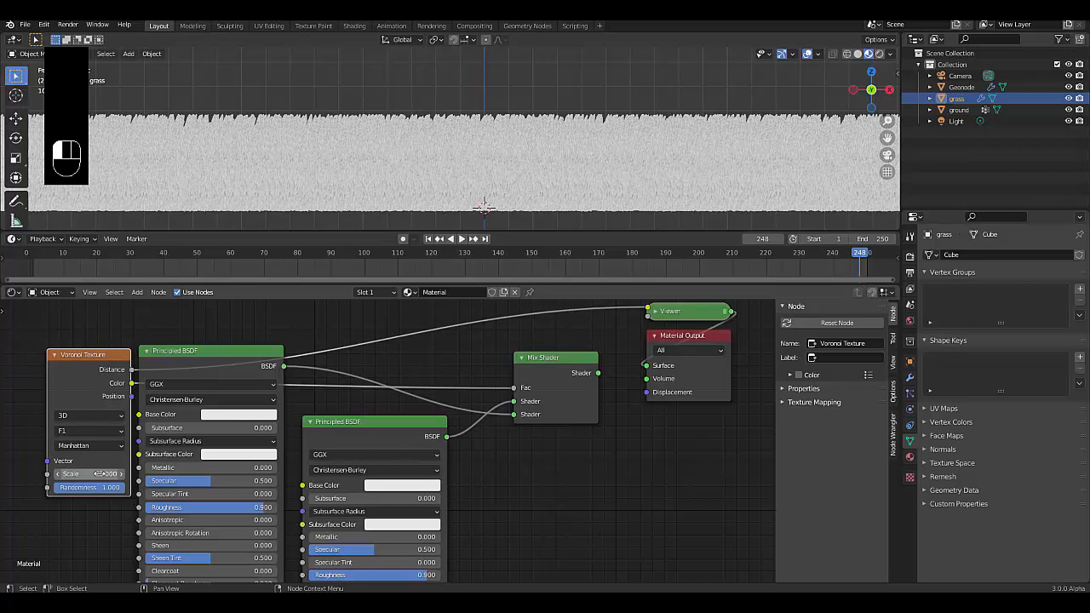
pyautogui.click(99, 473)
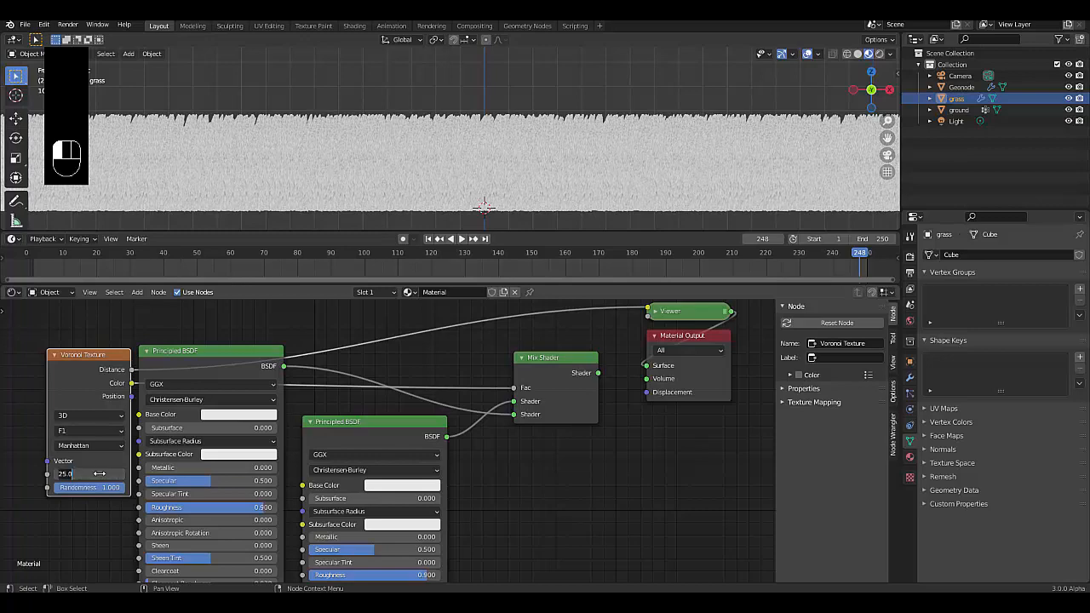
pyautogui.write('10')
pyautogui.press('Return')
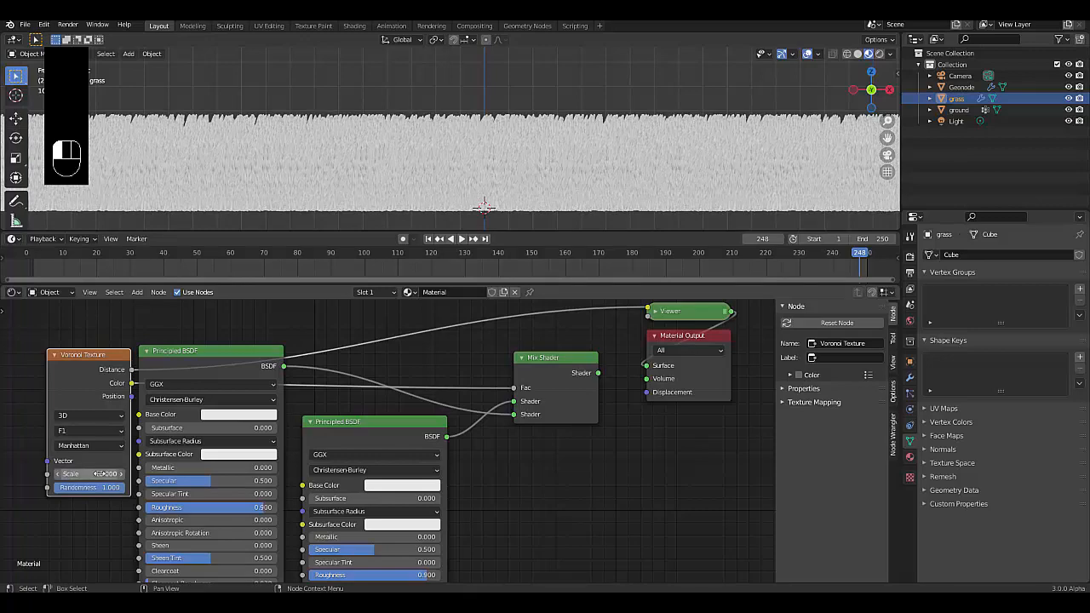
# Step: Set the Voronoi Texture's scale to 1
pyautogui.click(100, 473)
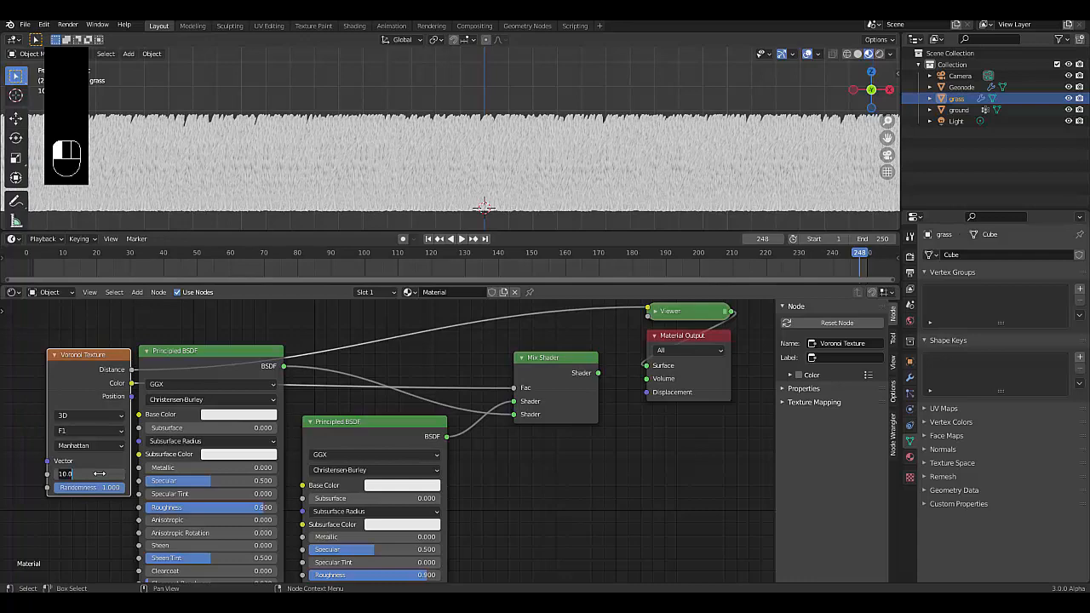
pyautogui.write('1')
pyautogui.press('Return')
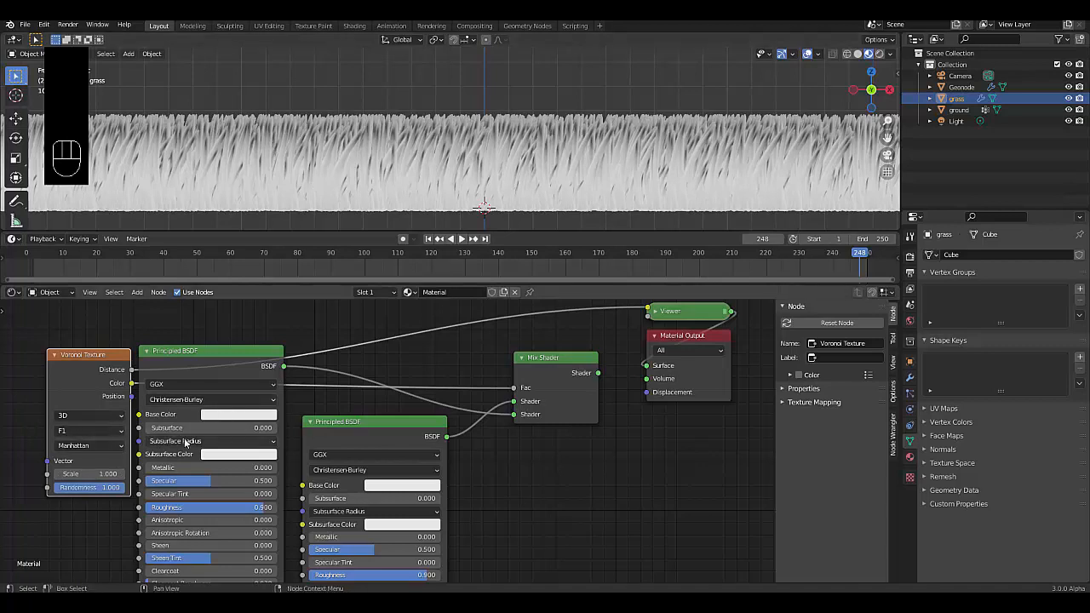
# Step: Set the duplicate Principled BSDF's base color to bright green, hue 0.289 and saturation 0.989, and preview the Mix Shader on the grass
pyautogui.click(219, 421)
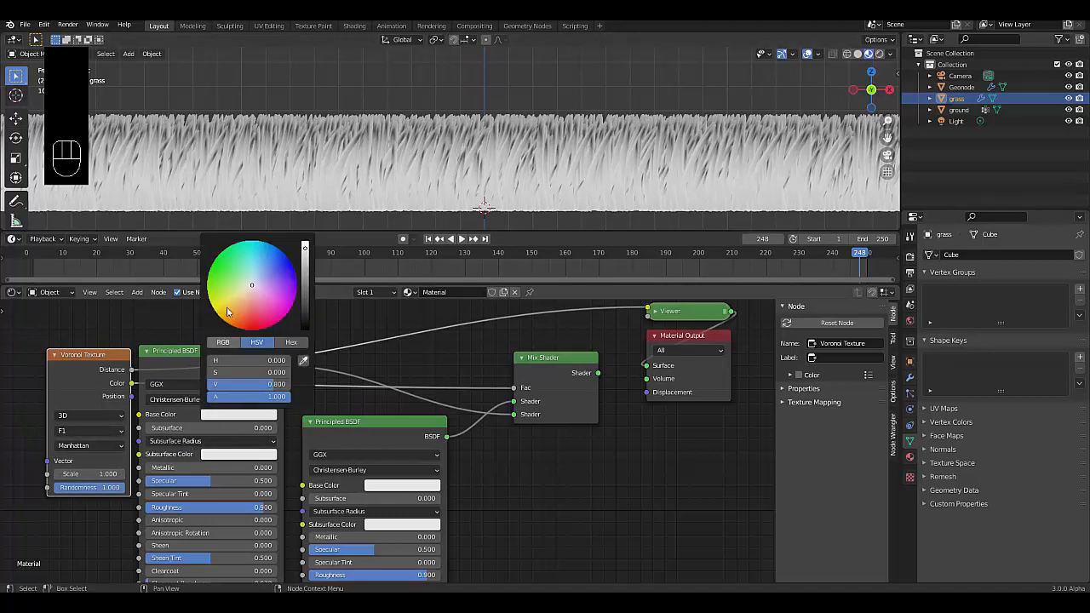
pyautogui.click(211, 285)
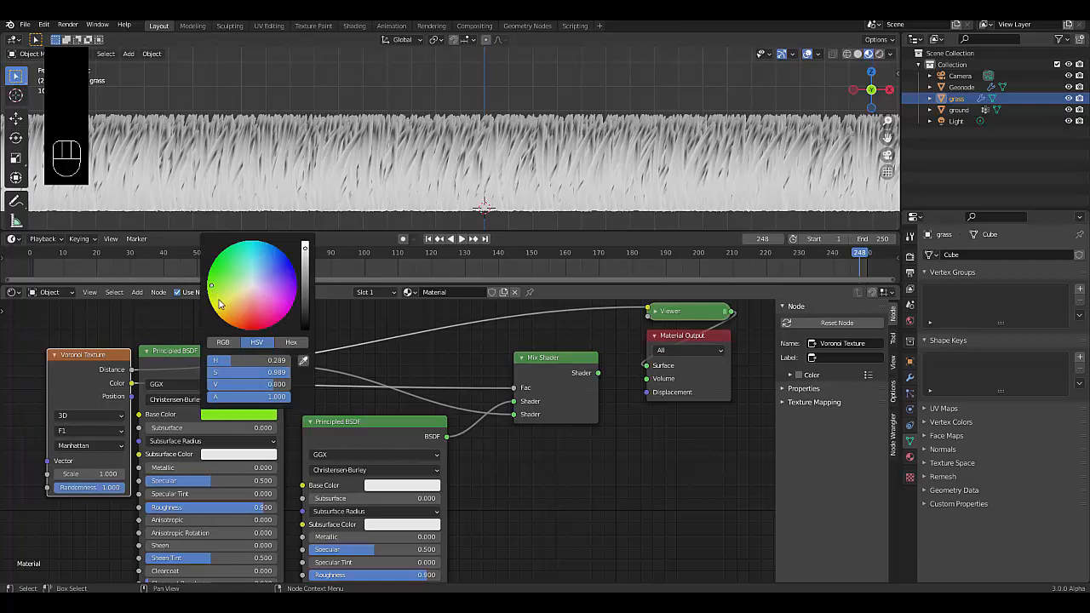
pyautogui.keyDown('ctrl'); pyautogui.keyDown('shift'); pyautogui.click(552, 374); pyautogui.keyUp('shift'); pyautogui.keyUp('ctrl')
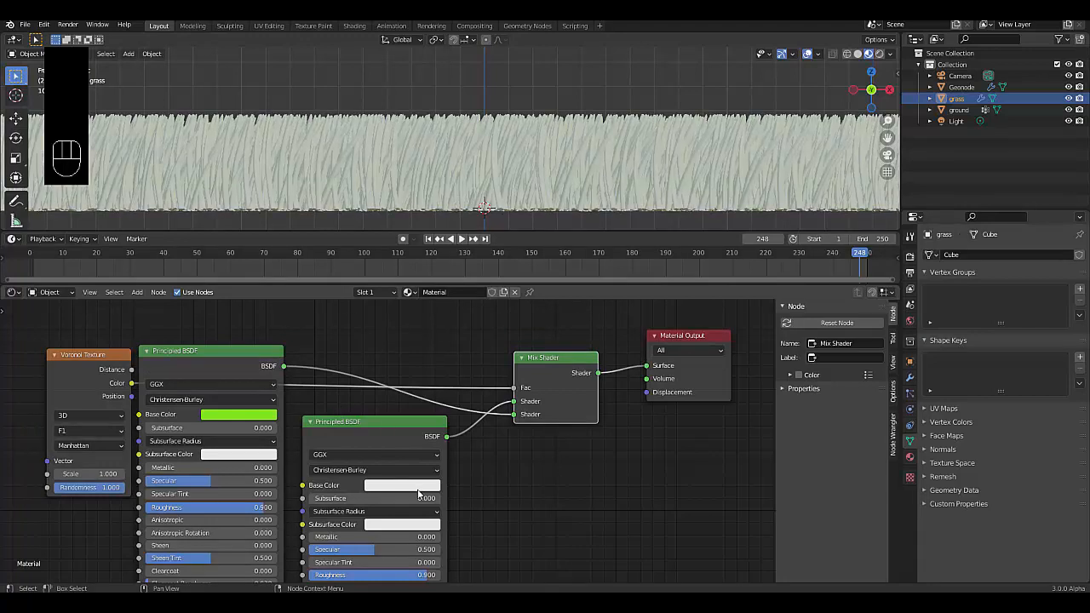
# Step: Set the original Principled BSDF's base color to a dark green with hue 0.329 and saturation 0.997
pyautogui.click(397, 485)
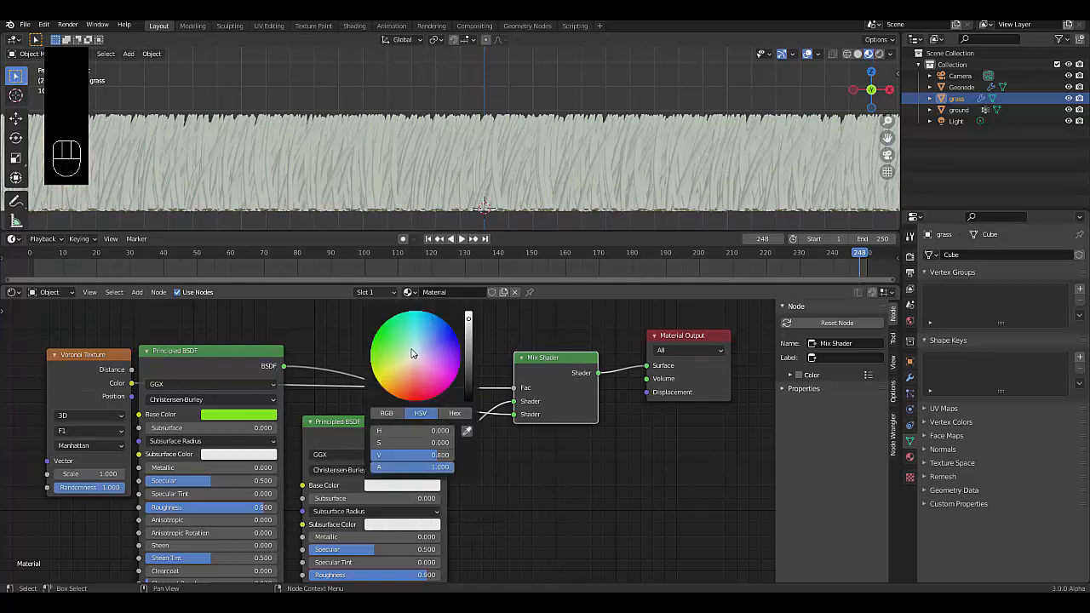
pyautogui.click(388, 393)
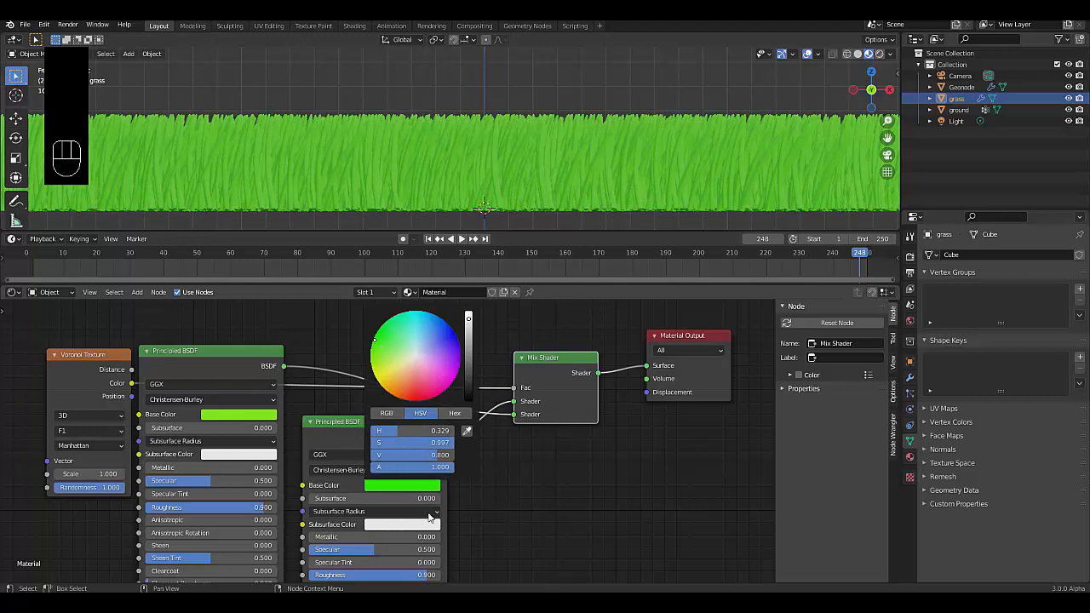
pyautogui.click(409, 484)
pyautogui.moveTo(467, 318); pyautogui.dragTo(468, 375)
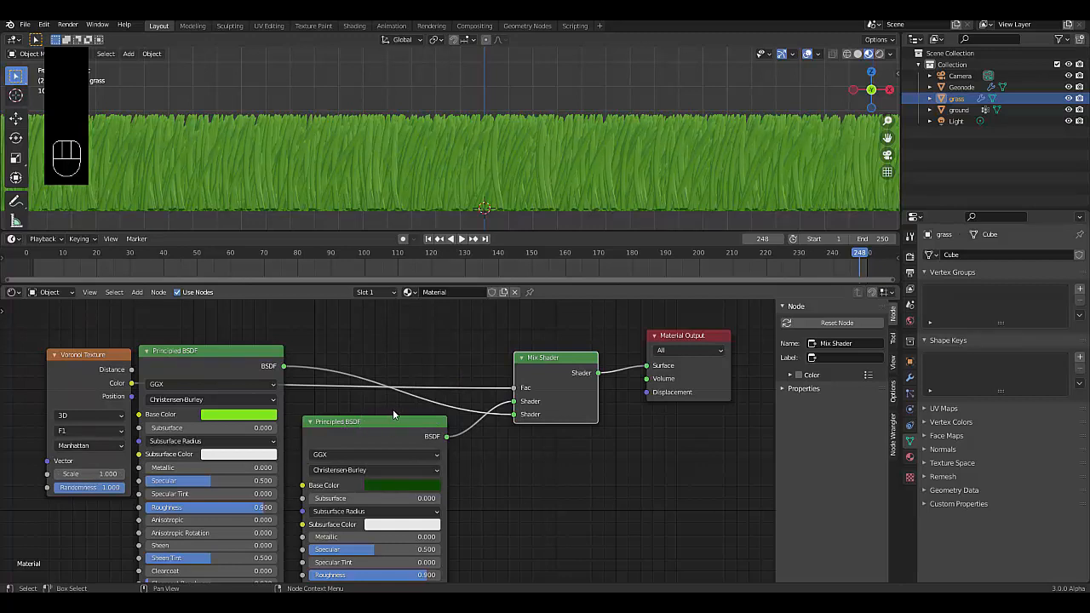
# Step: Preview the Voronoi pattern, swap the Mix Shader's two shader inputs, and return the mixed shader to the material output
pyautogui.keyDown('ctrl'); pyautogui.keyDown('shift'); pyautogui.click(79, 383); pyautogui.keyUp('shift'); pyautogui.keyUp('ctrl')
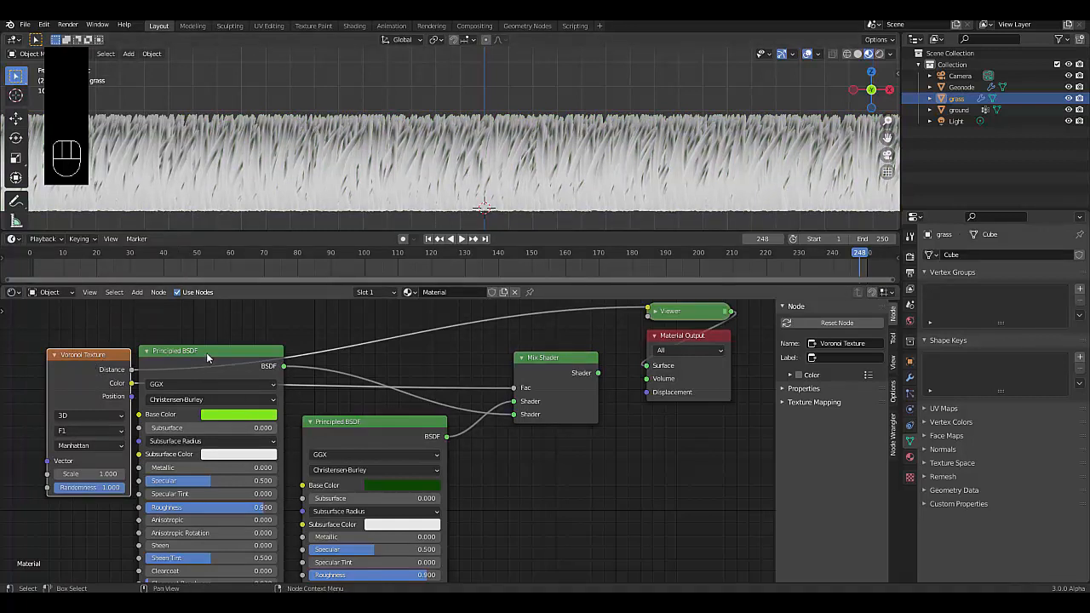
pyautogui.moveTo(514, 416)
pyautogui.mouseDown()
pyautogui.moveTo(504, 411)
pyautogui.moveTo(510, 402)
pyautogui.mouseUp()
pyautogui.keyDown('ctrl'); pyautogui.keyDown('shift'); pyautogui.click(541, 378); pyautogui.keyUp('shift'); pyautogui.keyUp('ctrl')
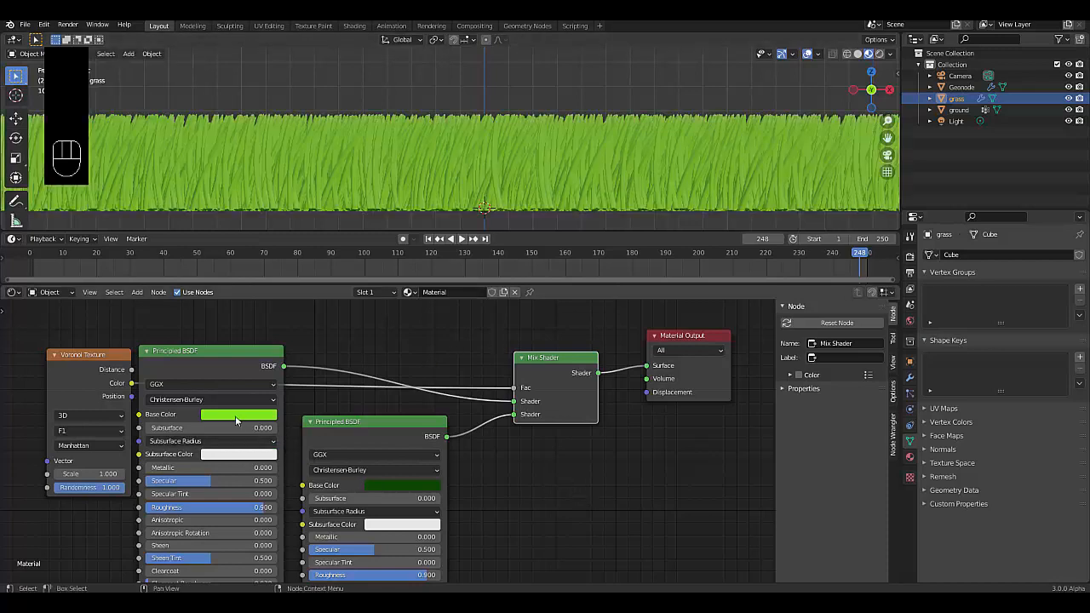
# Step: Change the bright green Principled BSDF's base color to golden yellow
pyautogui.click(235, 415)
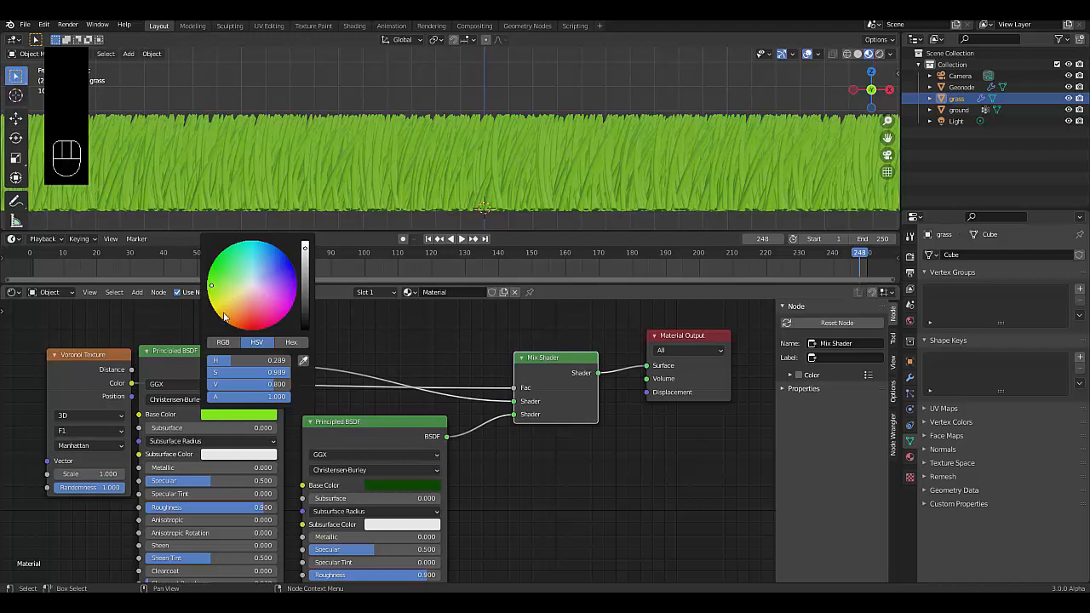
pyautogui.moveTo(211, 285); pyautogui.dragTo(222, 312)
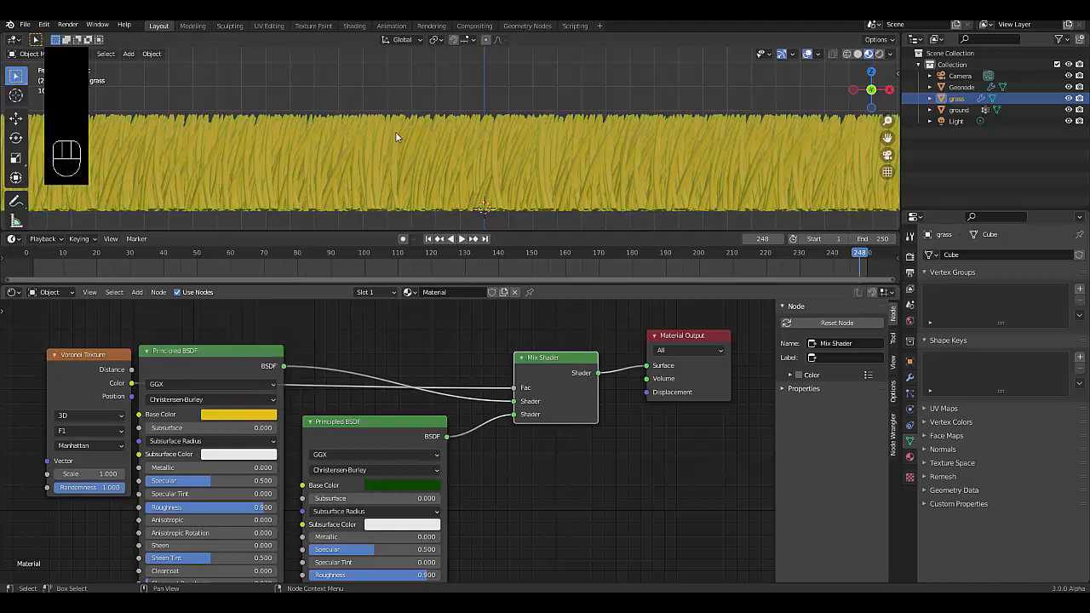
# Step: Change the golden yellow Principled BSDF's base color to yellow-green with hue 0.245, saturation 0.954 and value 0.513
pyautogui.press('KP_7')
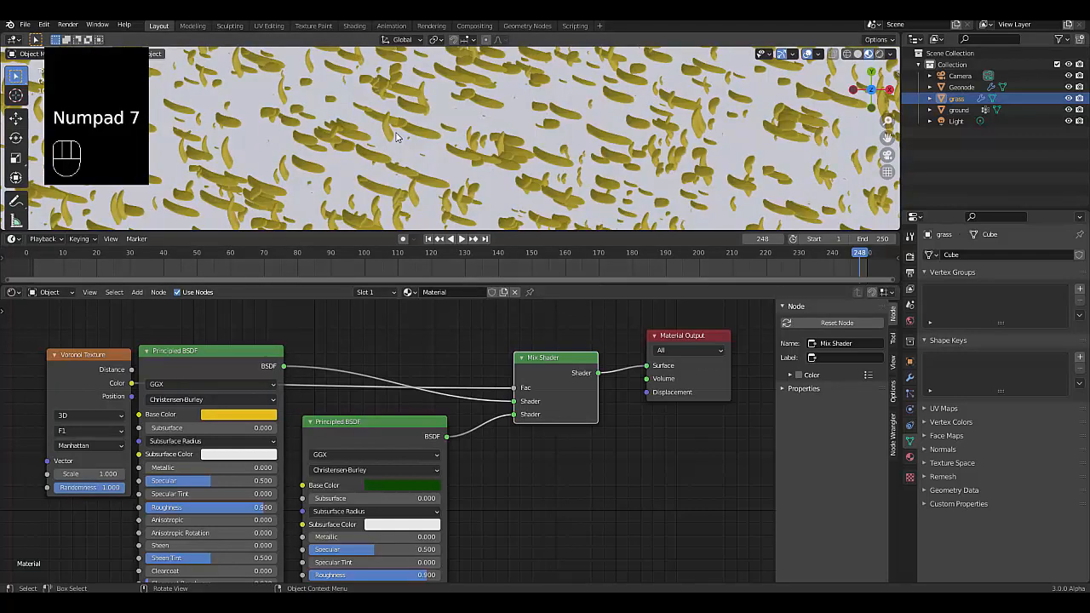
pyautogui.scroll(-5, 395, 136)
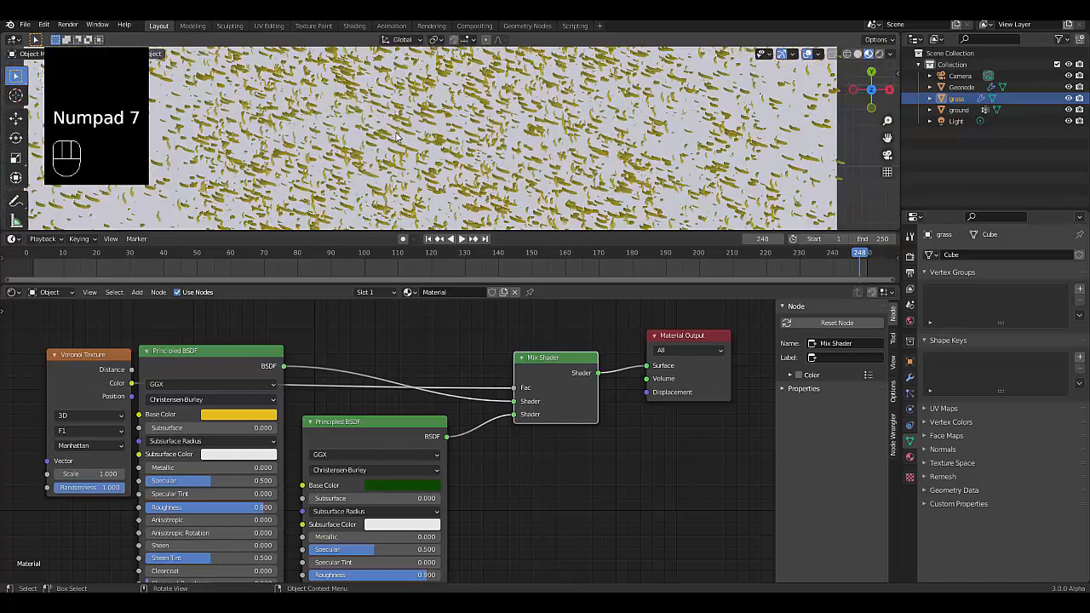
pyautogui.scroll(4, 395, 134)
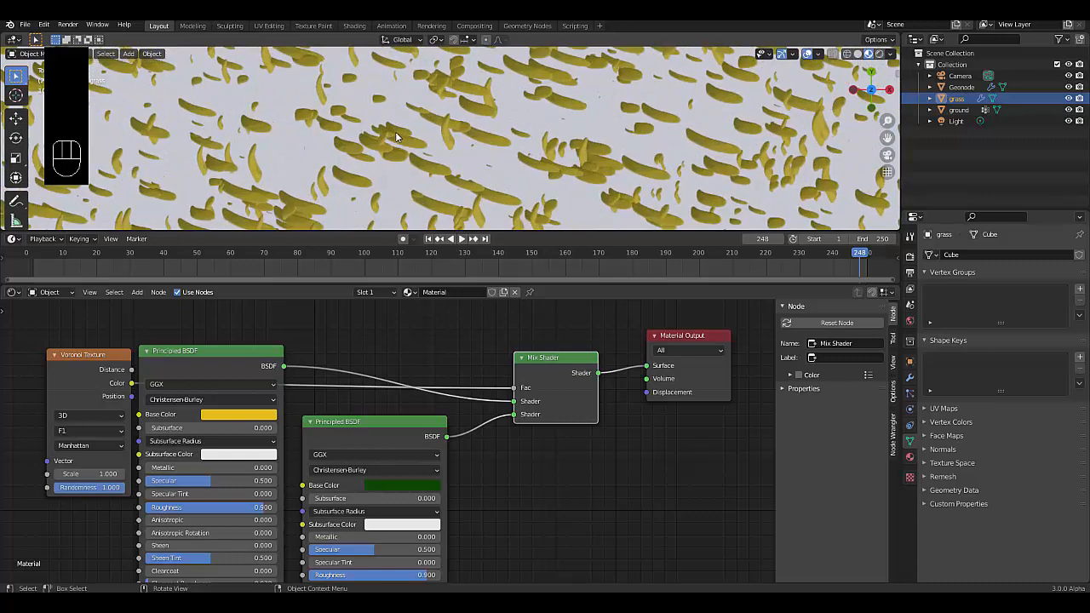
pyautogui.press('KP_1')
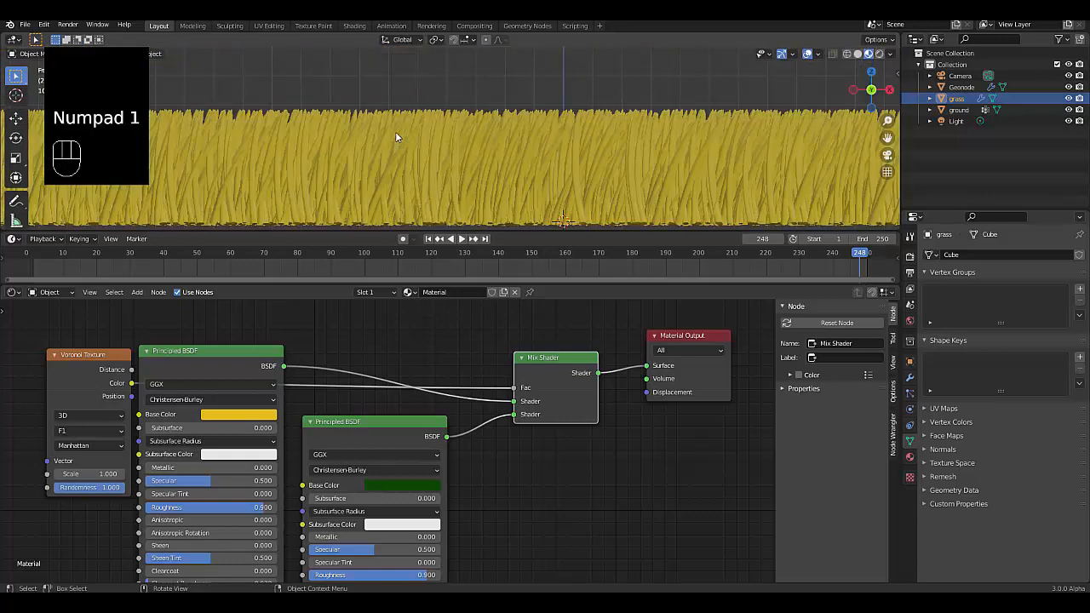
pyautogui.click(219, 416)
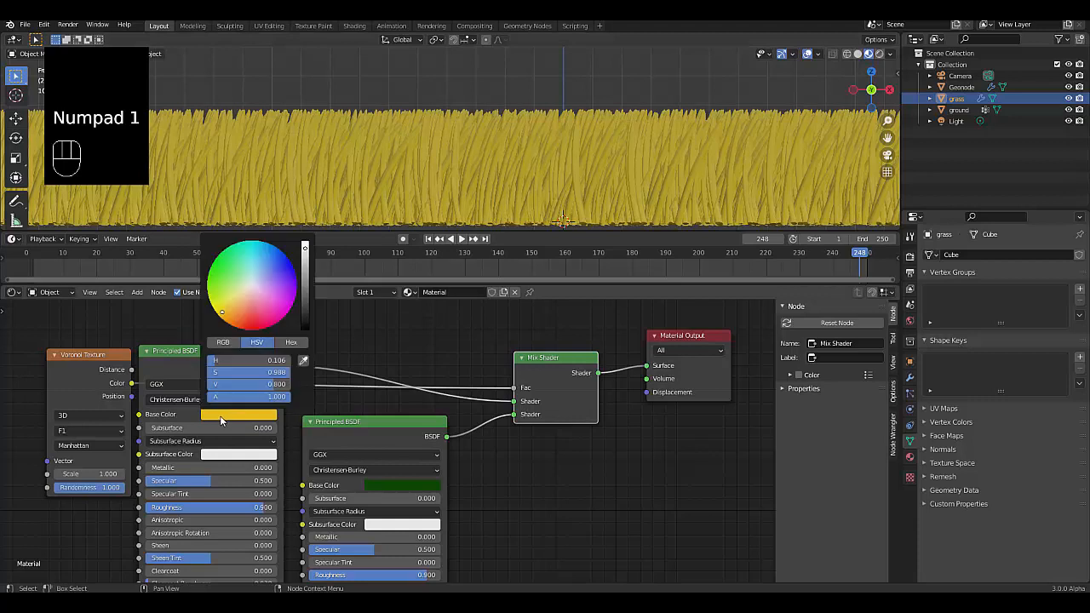
pyautogui.click(213, 282)
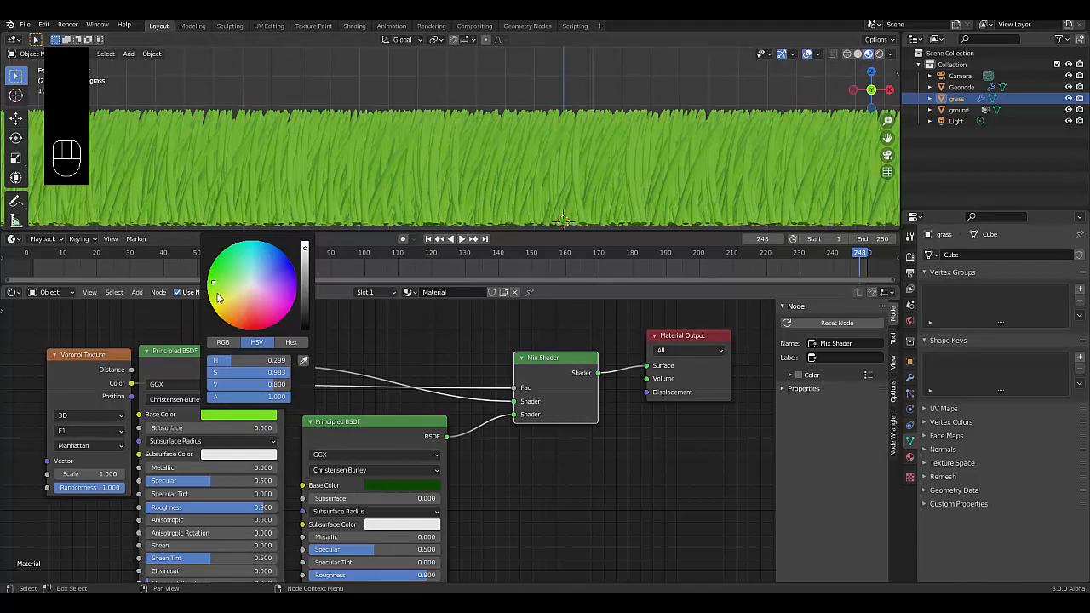
pyautogui.moveTo(213, 282); pyautogui.dragTo(217, 292)
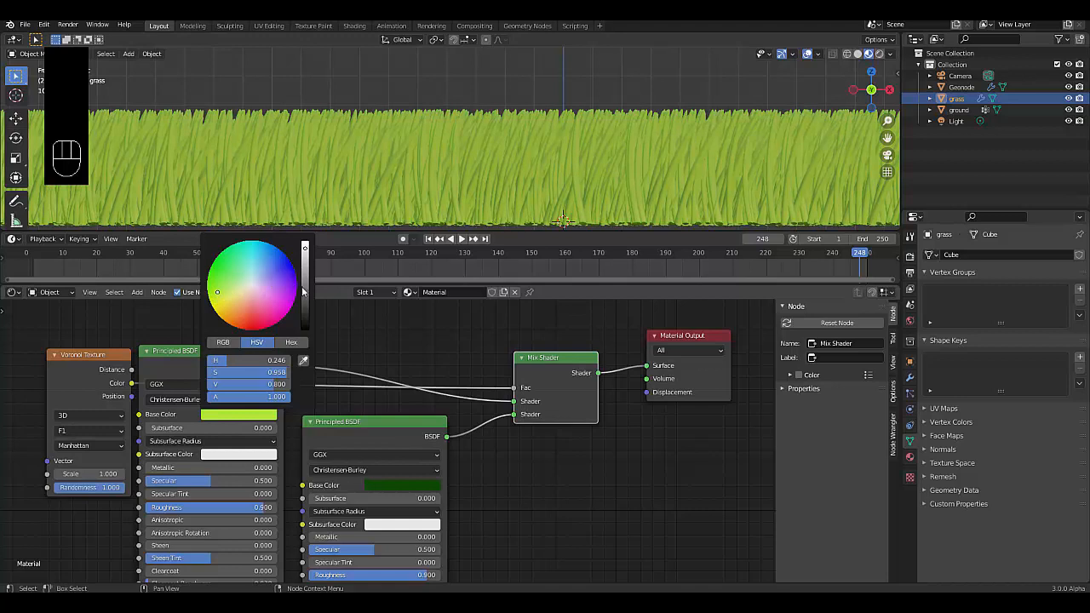
pyautogui.moveTo(305, 248); pyautogui.dragTo(305, 262)
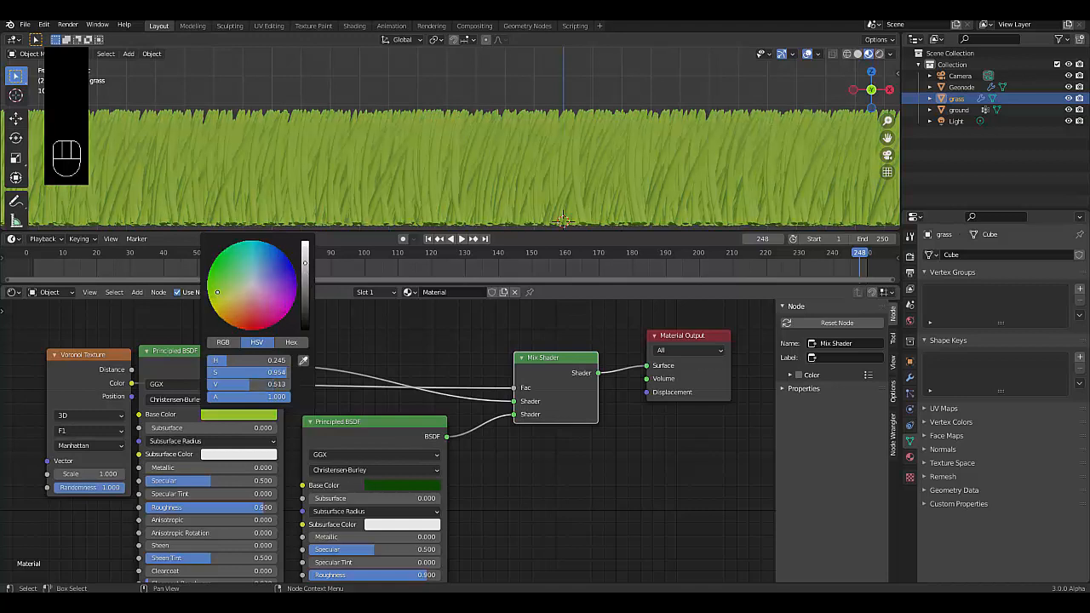
# Step: Set the dark green Principled BSDF's base color to bright red with saturation 0.999 and value 0.938
pyautogui.click(382, 485)
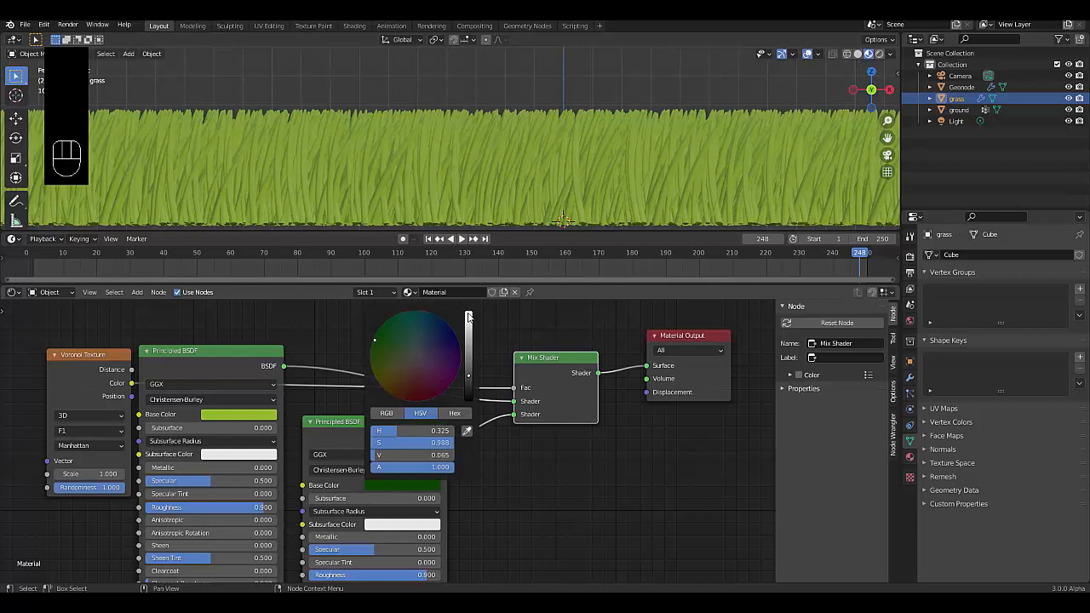
pyautogui.click(468, 317)
pyautogui.click(416, 398)
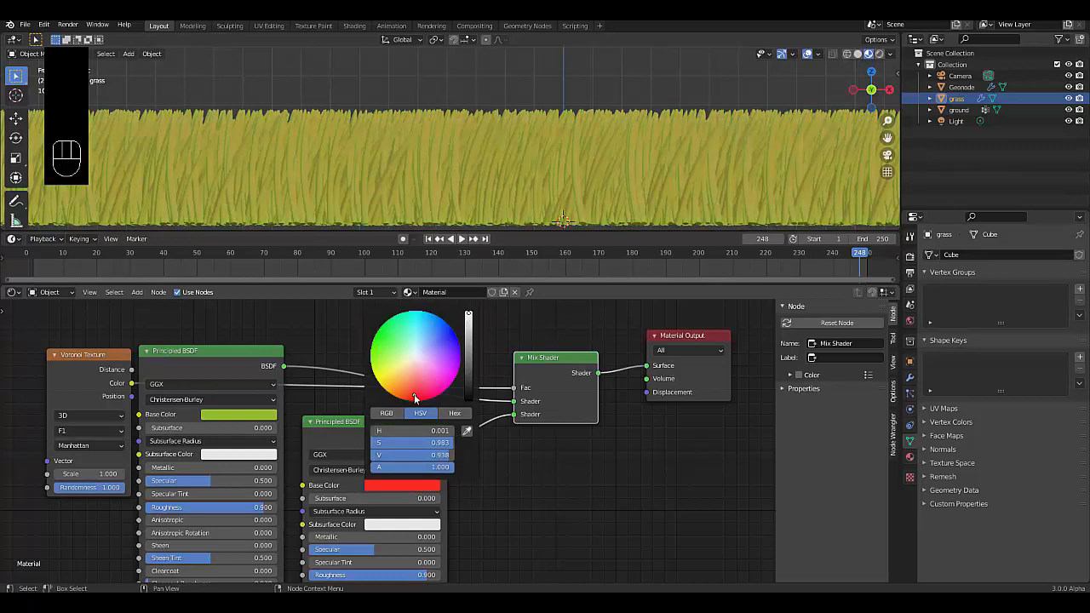
pyautogui.moveTo(413, 394); pyautogui.dragTo(414, 400)
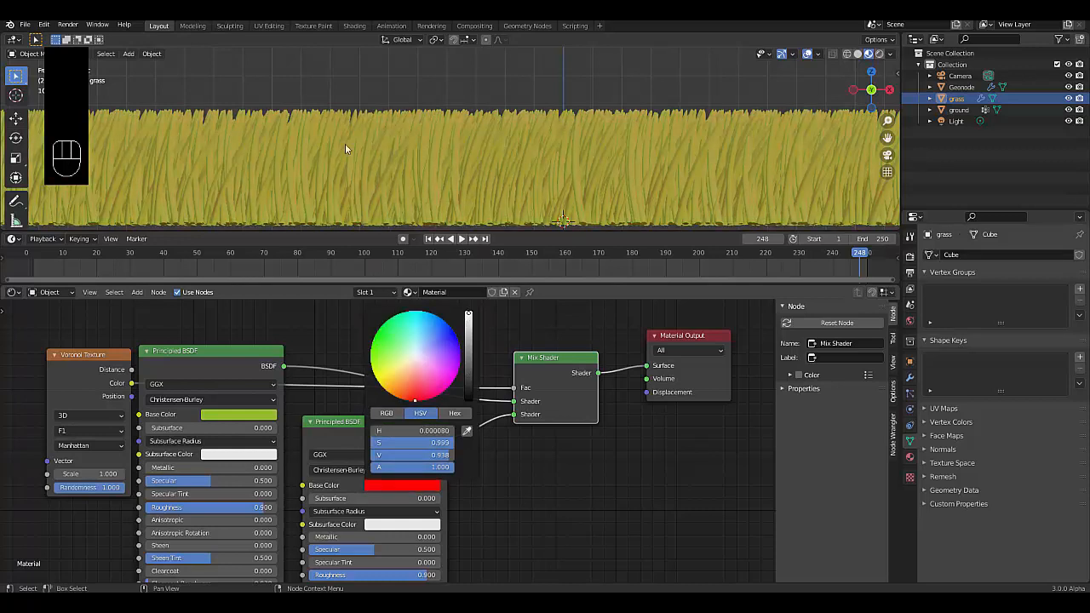
# Step: Set the grass material's Voronoi Texture to the Minkowski distance metric with a scale of 5
pyautogui.click(86, 449)
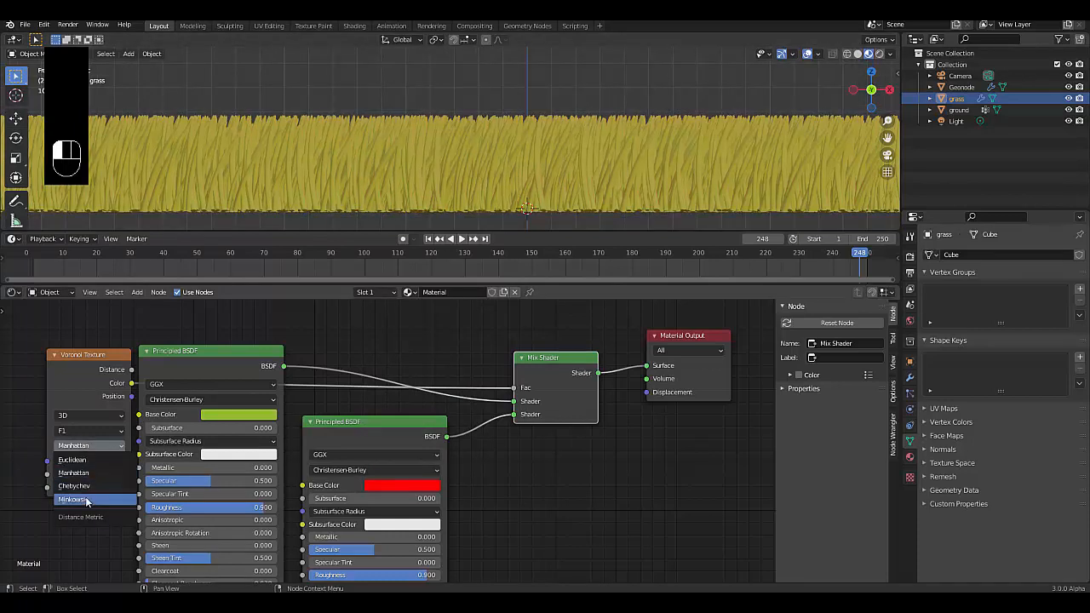
pyautogui.click(85, 499)
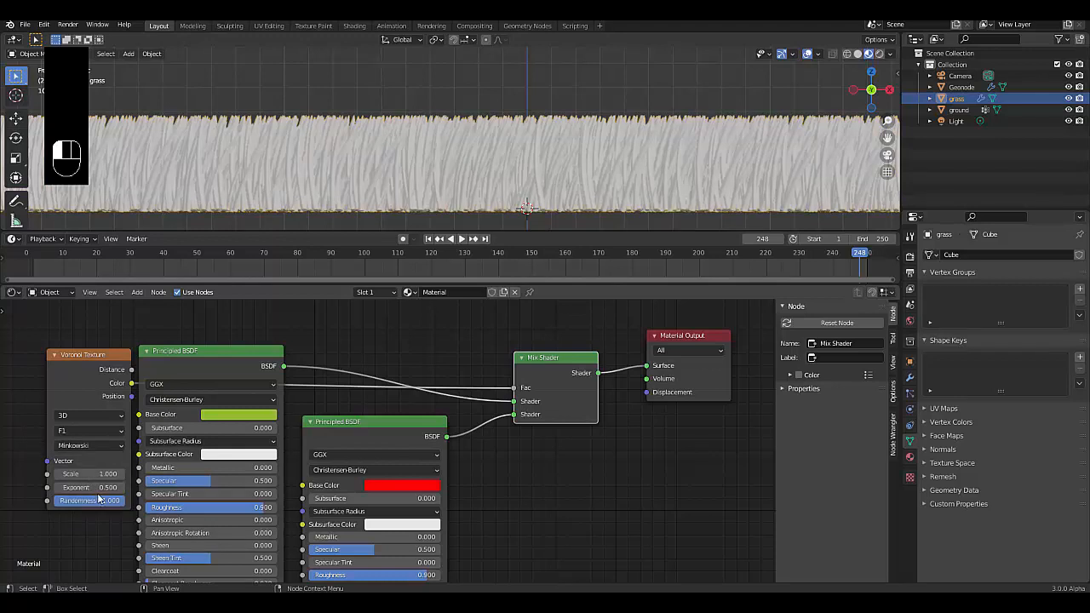
pyautogui.click(96, 481)
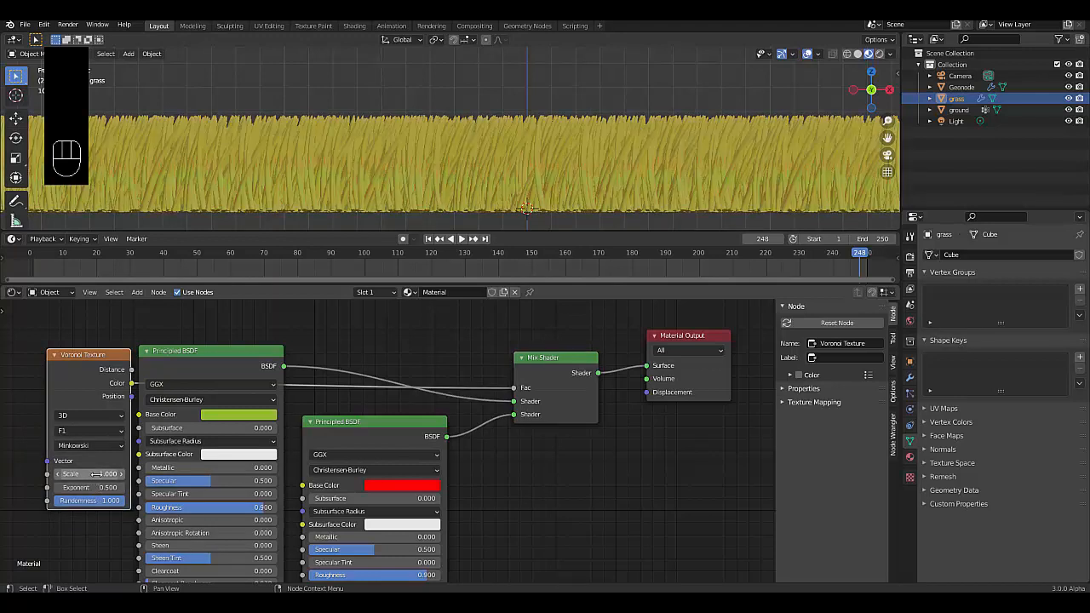
pyautogui.click(101, 474)
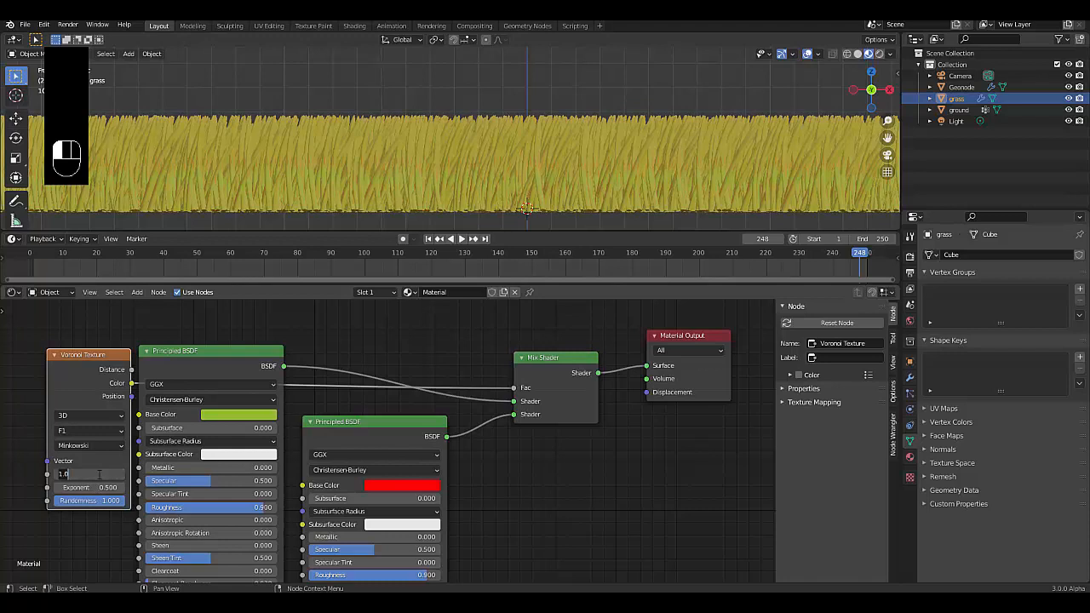
pyautogui.write('5')
pyautogui.press('Return')
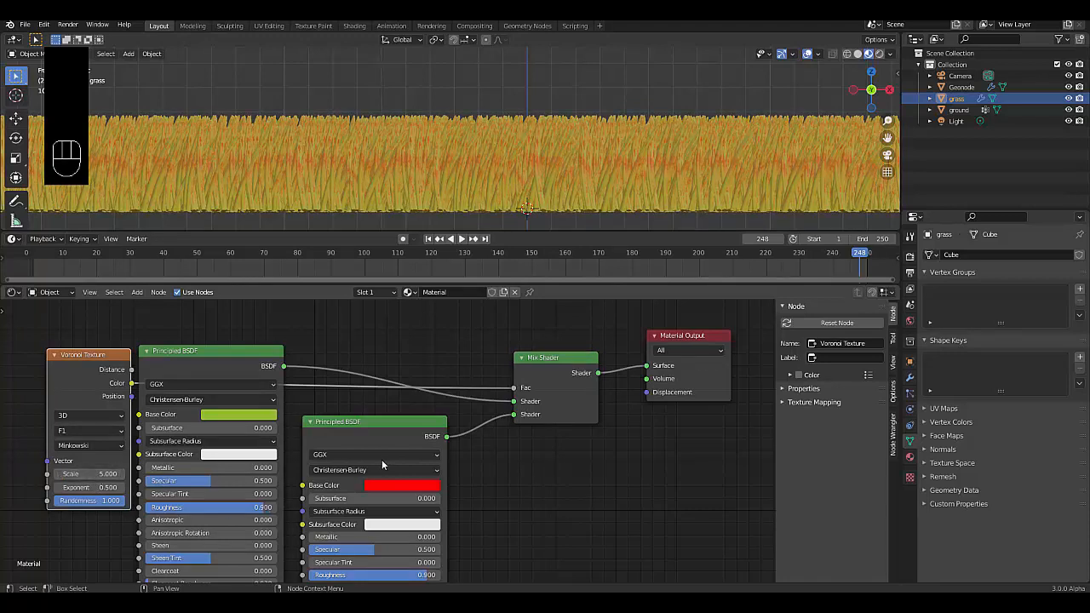
# Step: Change the red Principled BSDF's base color to a darker green with hue 0.320 and saturation 0.993
pyautogui.click(392, 486)
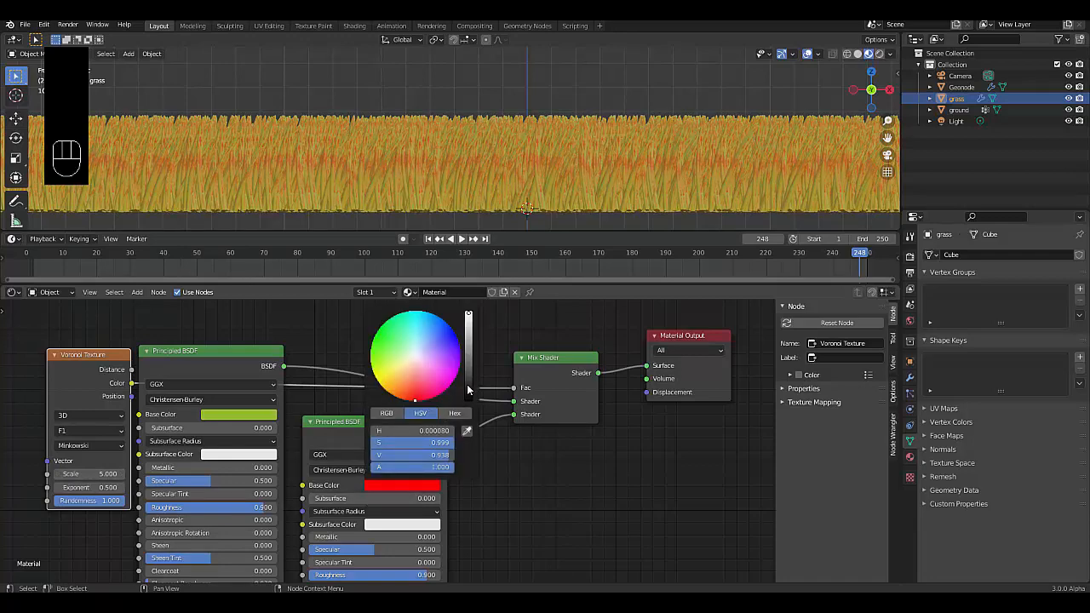
pyautogui.click(375, 346)
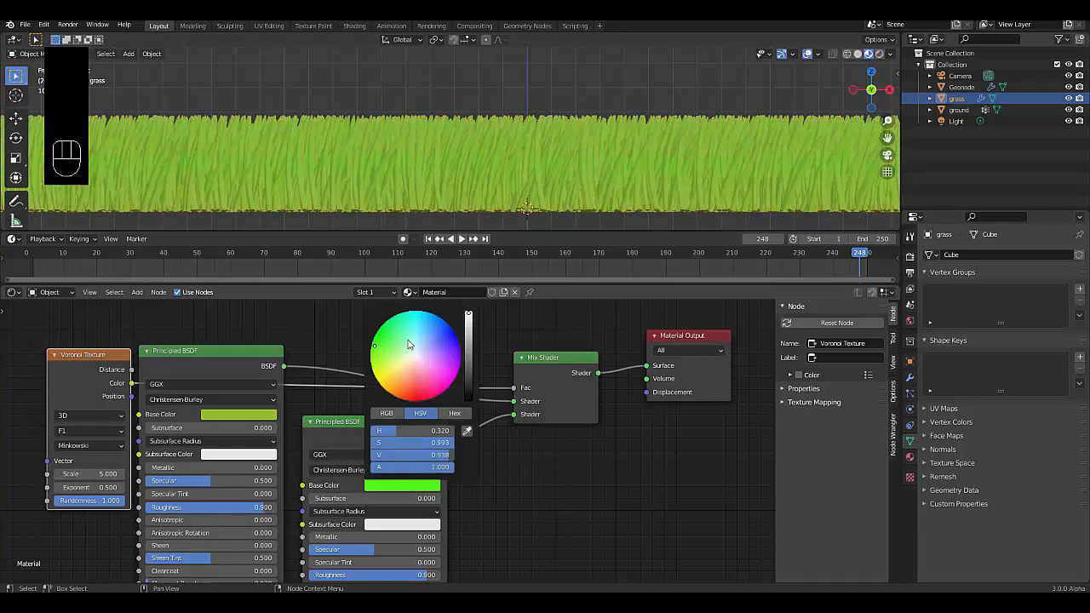
pyautogui.click(467, 368)
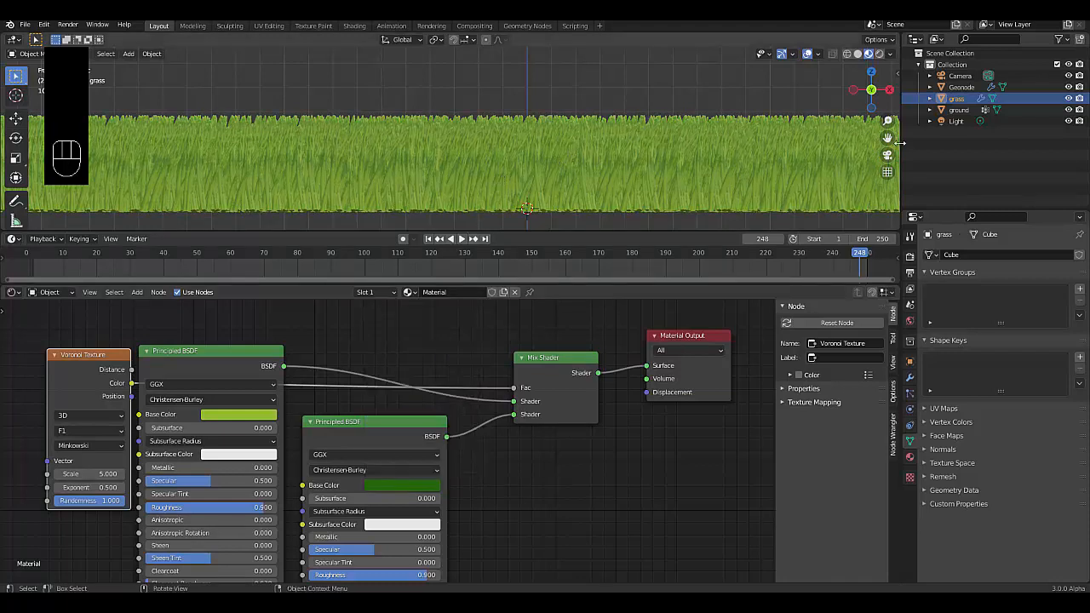
# Step: Select the ground plane and hide the Geonode object in the viewport to show the bare ground from above
pyautogui.click(958, 110)
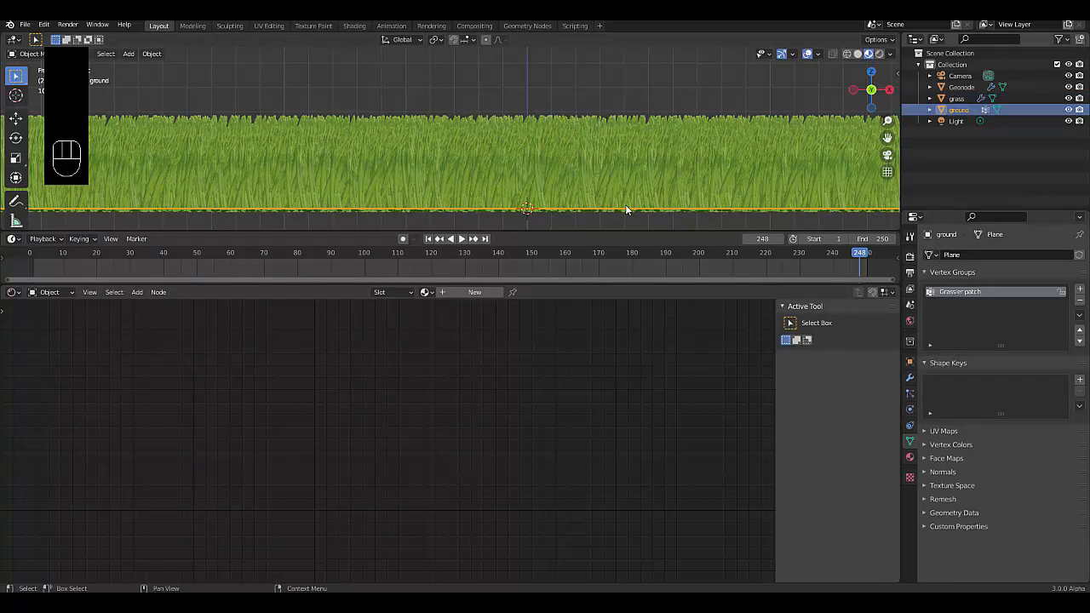
pyautogui.press('KP_7')
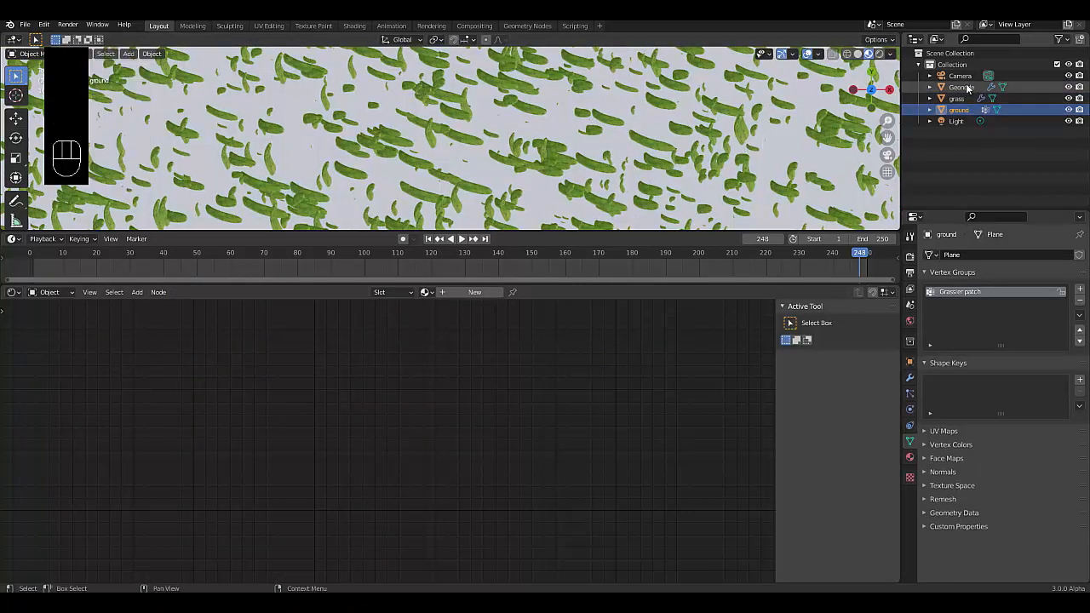
pyautogui.click(1069, 87)
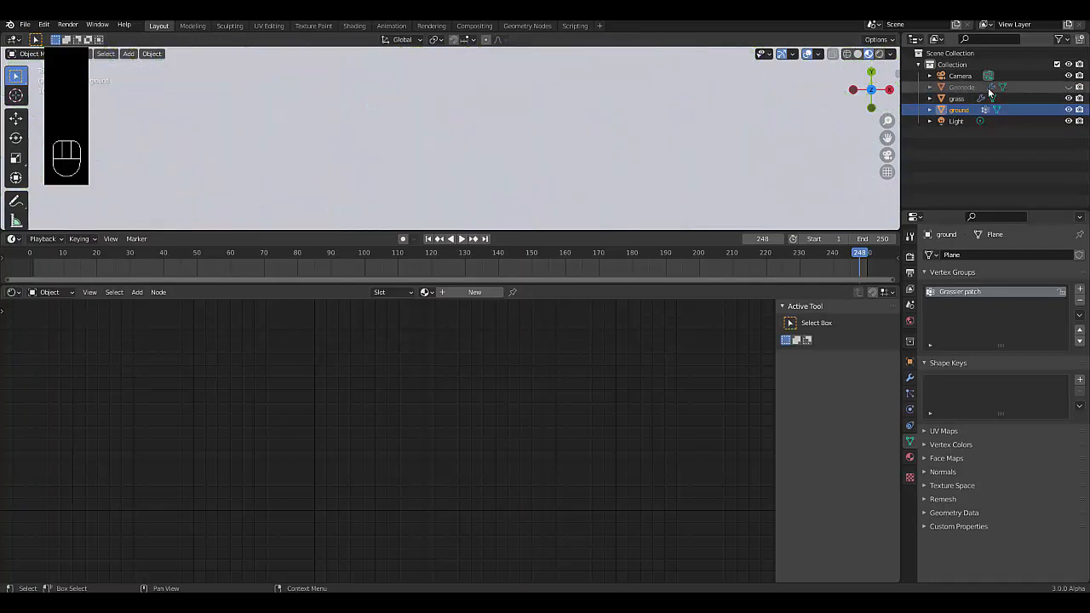
pyautogui.press('KP_0')
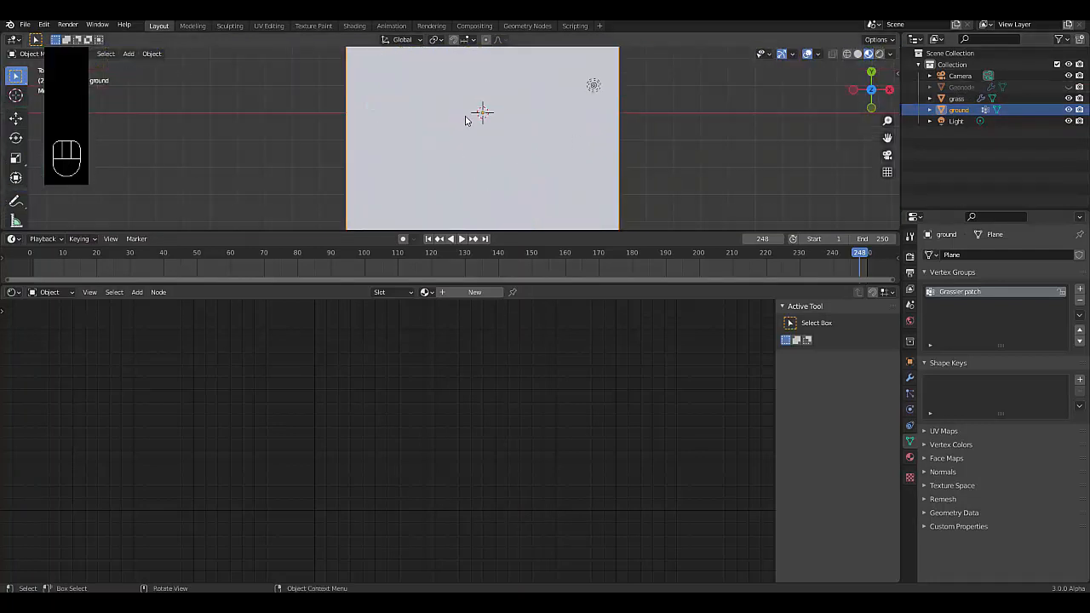
pyautogui.scroll(-4, 466, 117)
pyautogui.scroll(1, 494, 81)
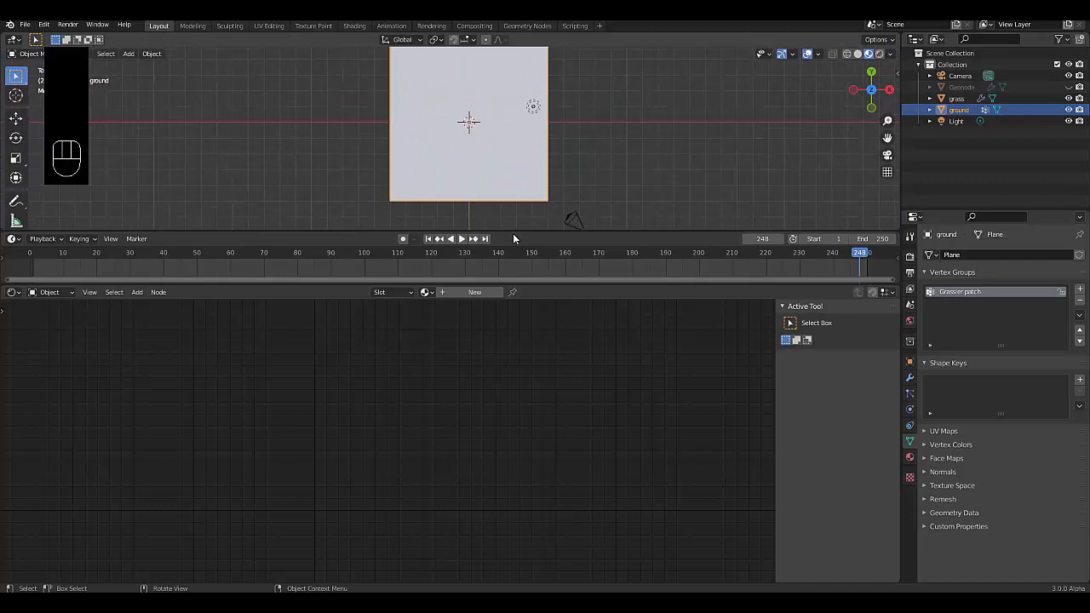
# Step: Create a new material for the ground and insert a Mix Shader between its Principled BSDF and Material Output
pyautogui.click(482, 292)
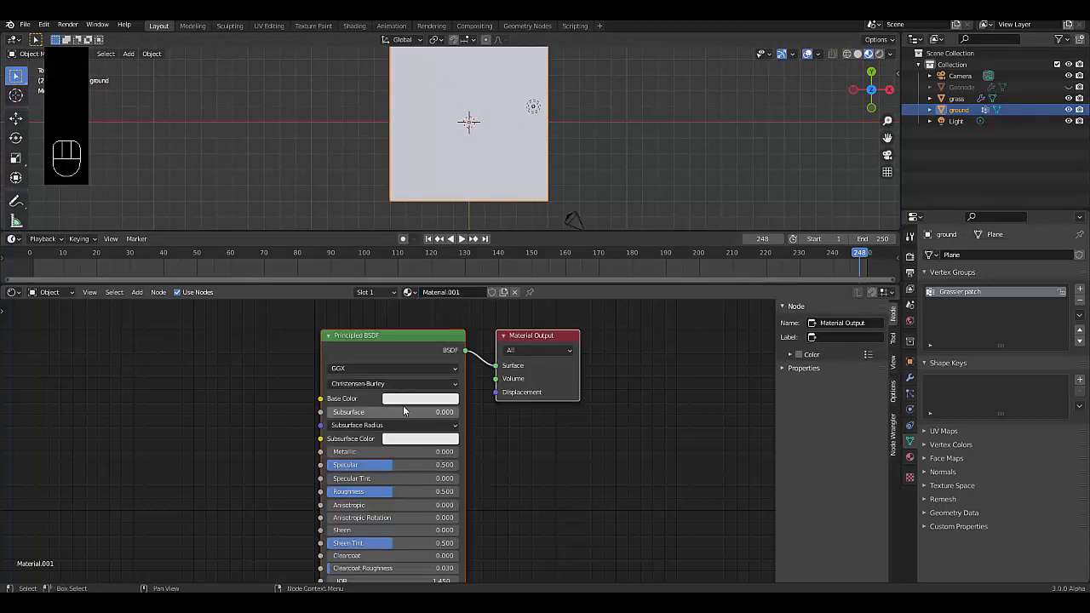
pyautogui.hotkey('shift', 'a')
pyautogui.moveTo(92, 358)
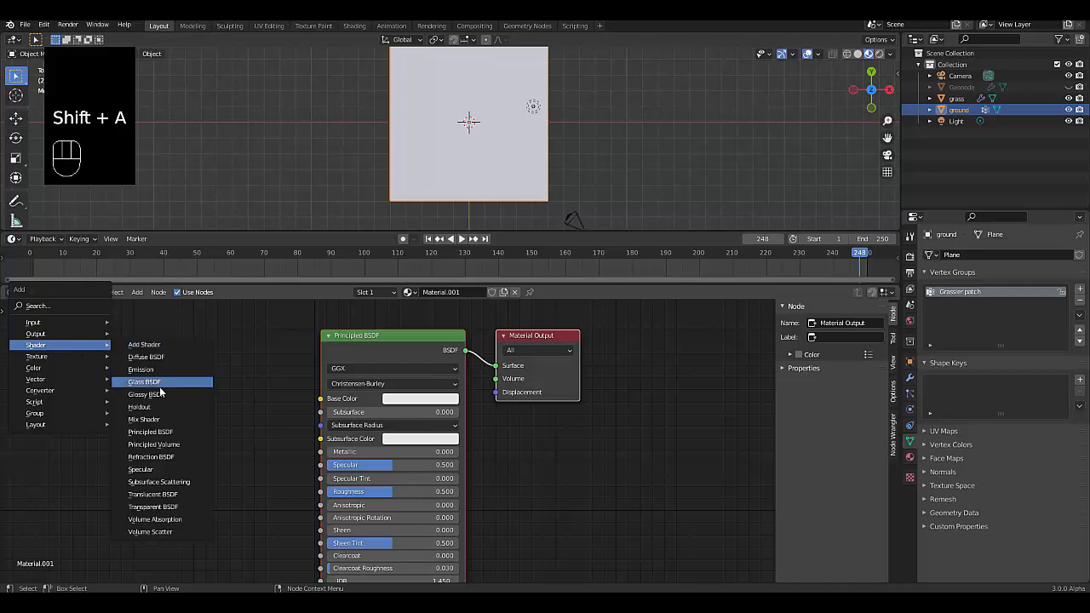
pyautogui.click(155, 420)
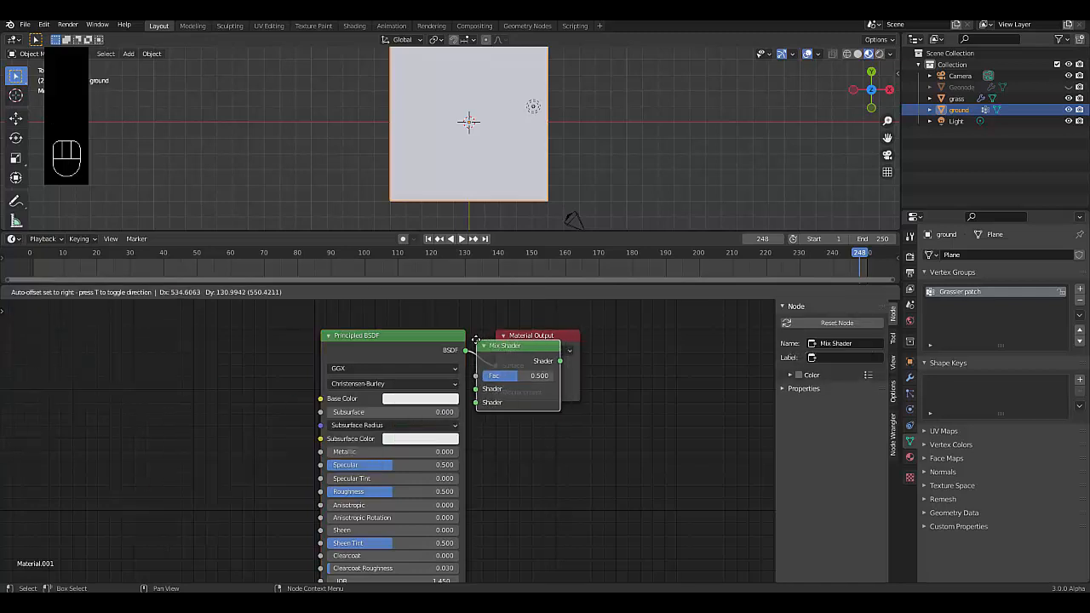
pyautogui.click(469, 353)
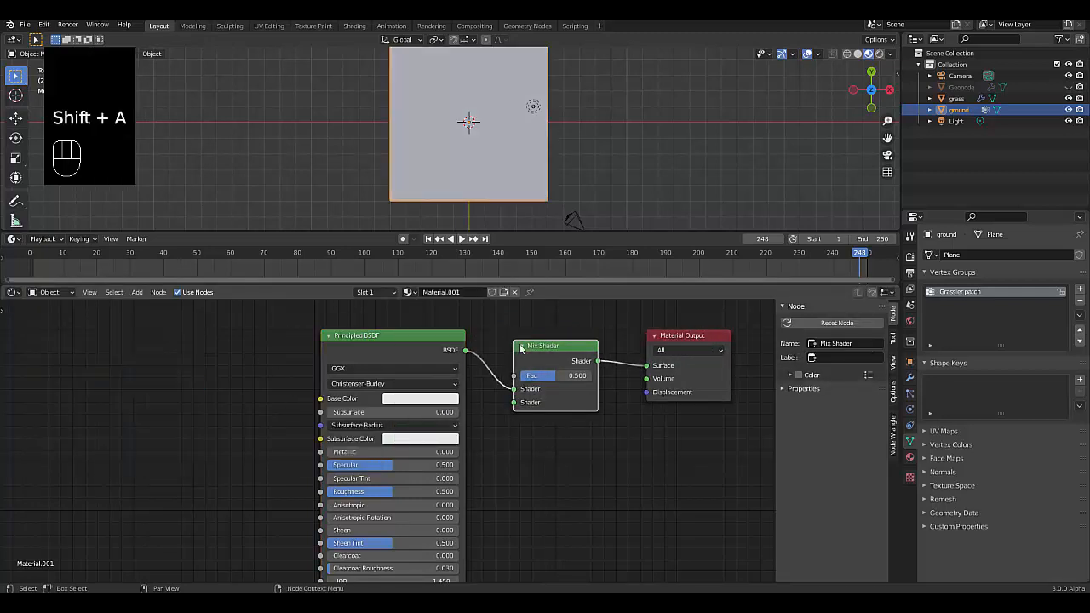
# Step: Duplicate the ground material's Principled BSDF and connect the copy to the Mix Shader's second shader input
pyautogui.click(373, 349)
pyautogui.hotkey('shift', 'd')
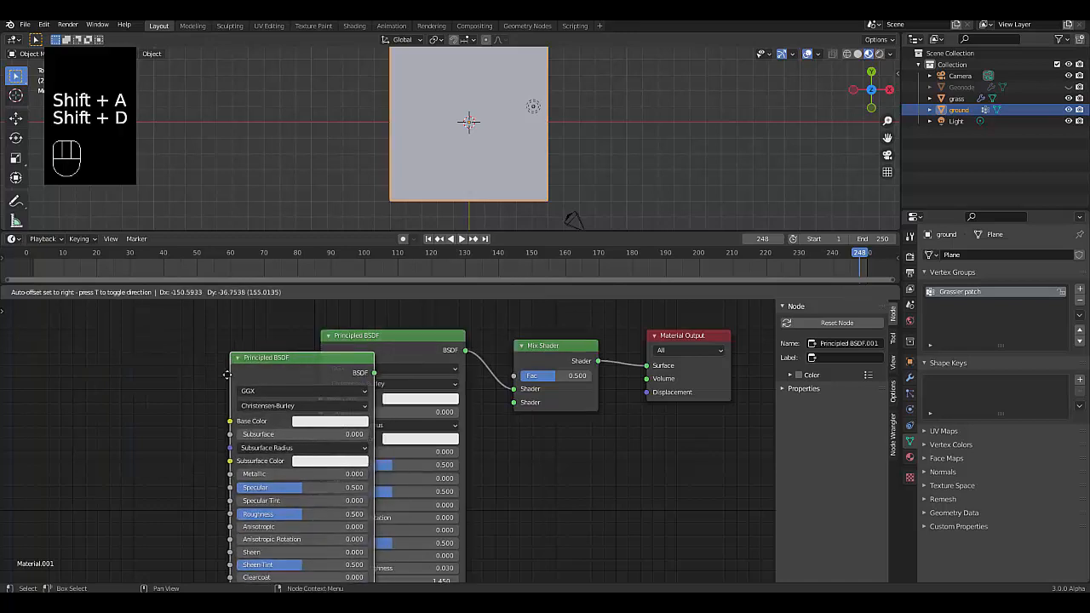
pyautogui.click(182, 369)
pyautogui.moveTo(274, 370); pyautogui.dragTo(513, 402)
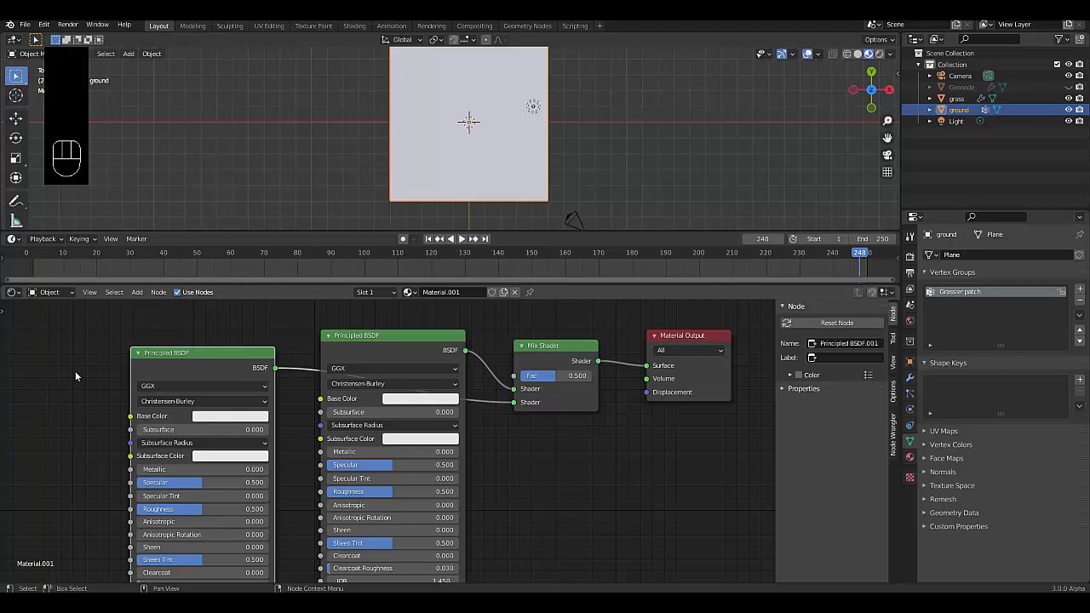
# Step: Add a Voronoi Texture to the ground material and connect its Color output to the Mix Shader's factor
pyautogui.hotkey('shift', 'a')
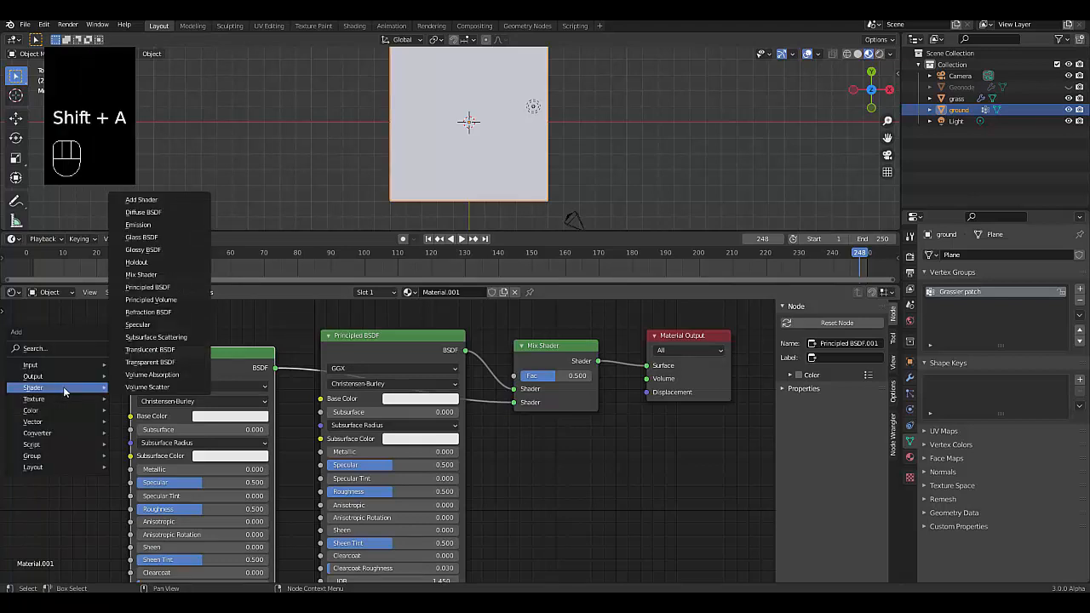
pyautogui.moveTo(63, 400)
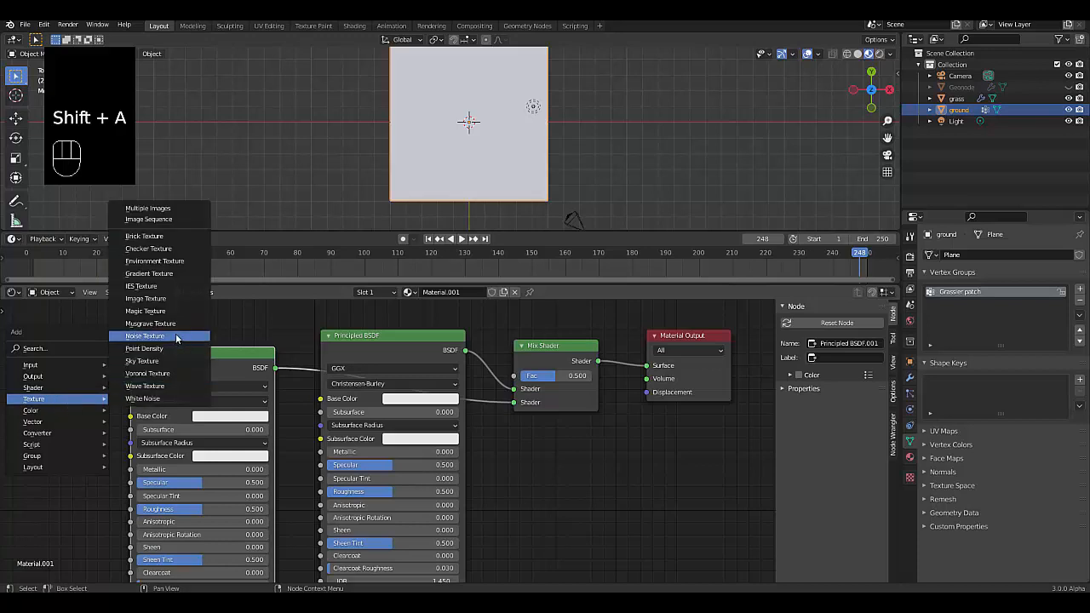
pyautogui.click(148, 373)
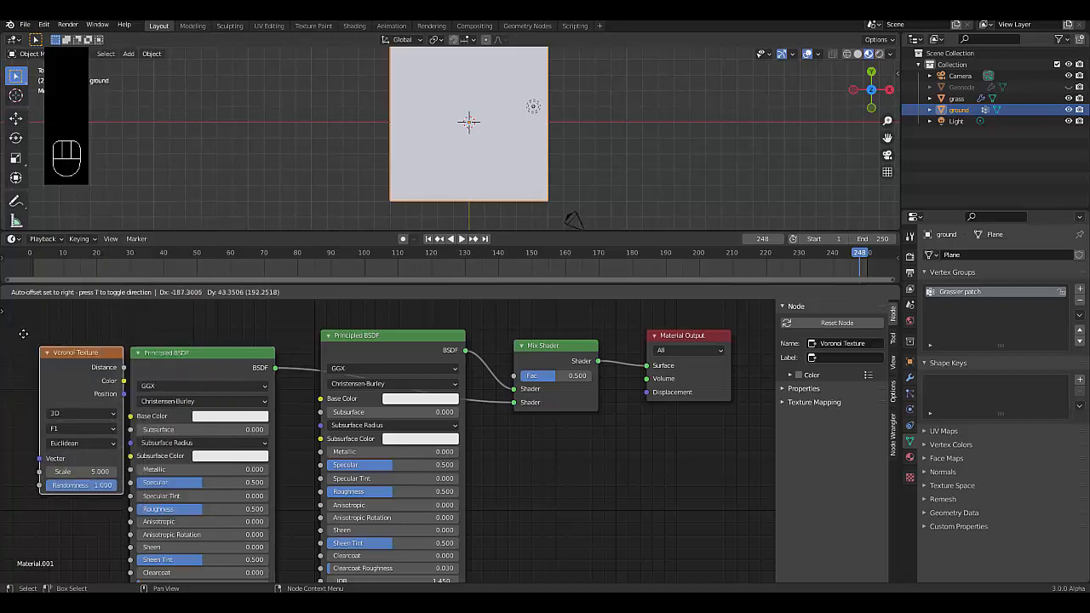
pyautogui.click(46, 343)
pyautogui.moveTo(116, 365); pyautogui.dragTo(521, 375)
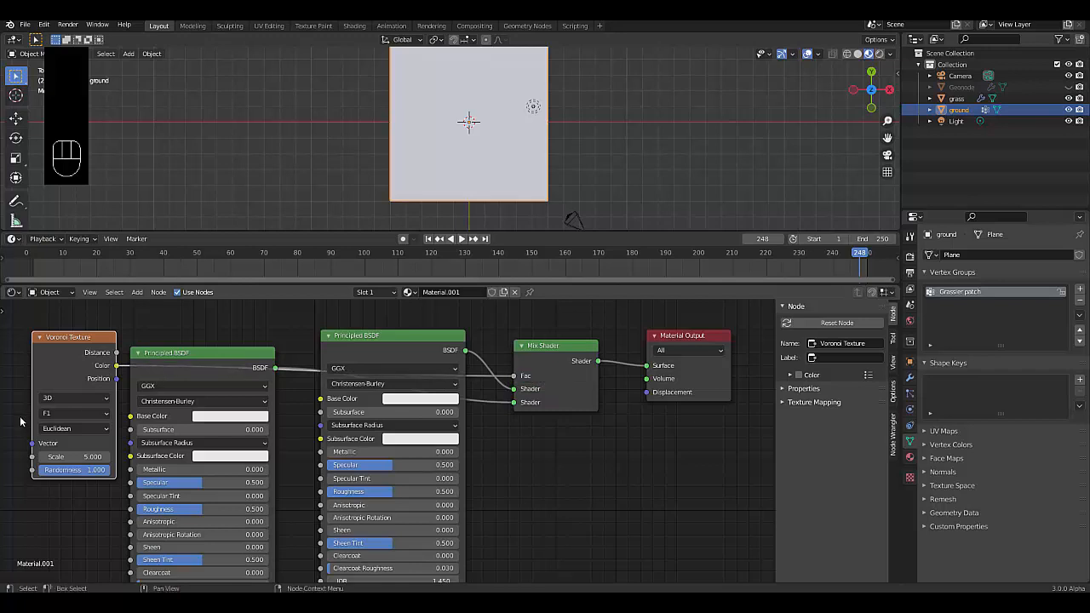
# Step: Set the ground's Voronoi Texture to Manhattan distance with a scale of 25, previewing the texture on the plane
pyautogui.click(65, 430)
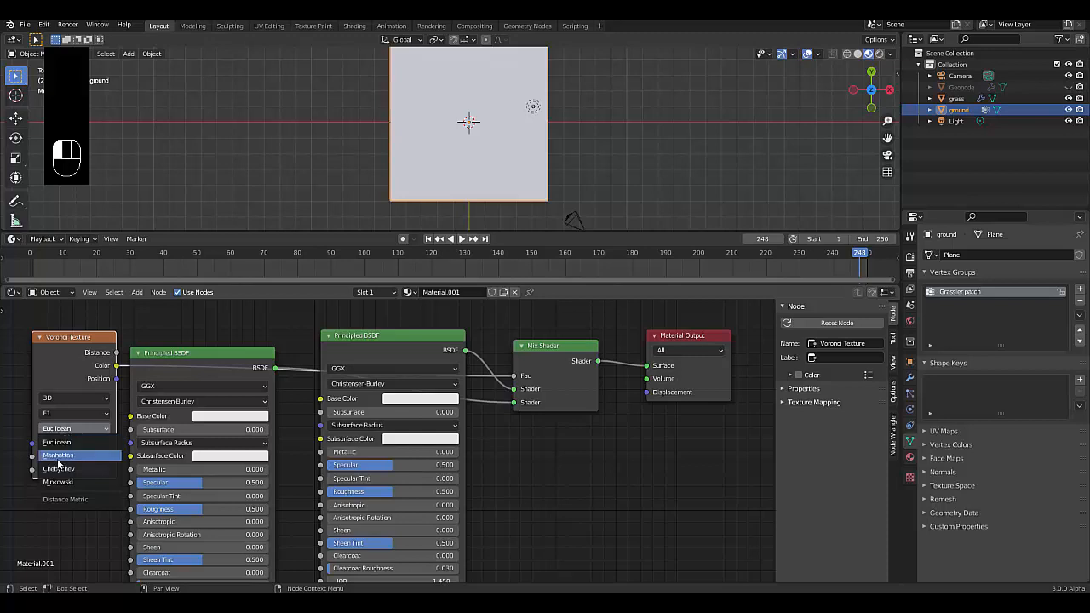
pyautogui.click(65, 456)
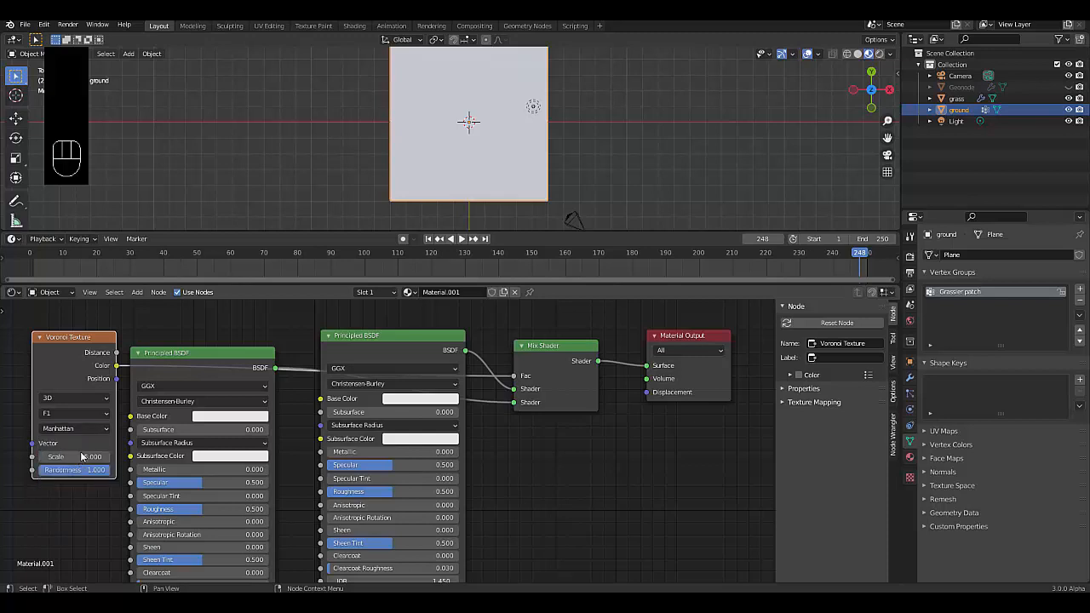
pyautogui.keyDown('ctrl'); pyautogui.keyDown('shift'); pyautogui.click(72, 370); pyautogui.keyUp('shift'); pyautogui.keyUp('ctrl')
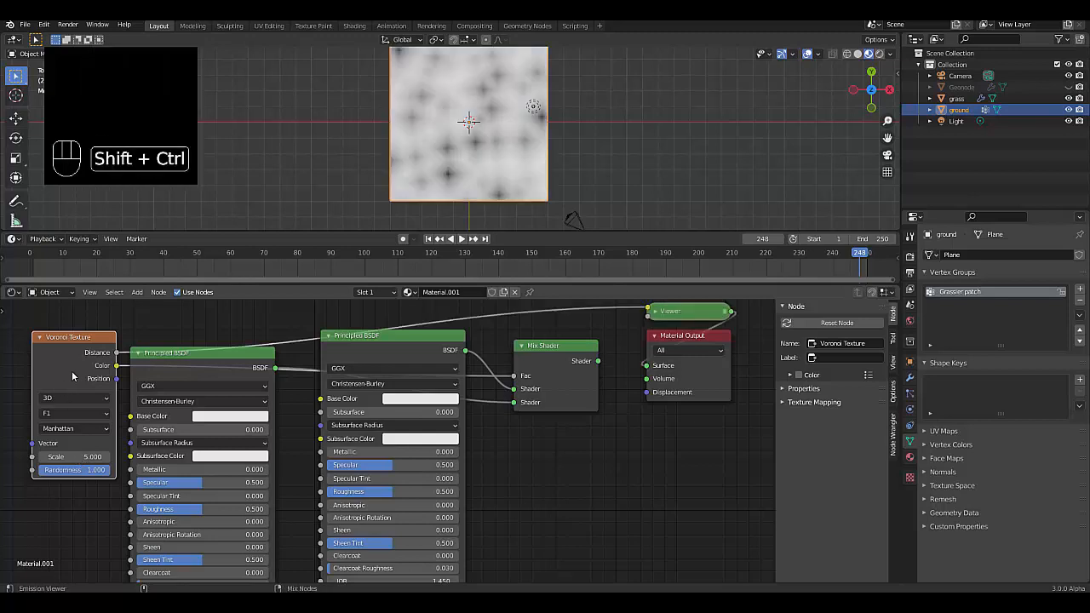
pyautogui.click(95, 457)
pyautogui.write('25')
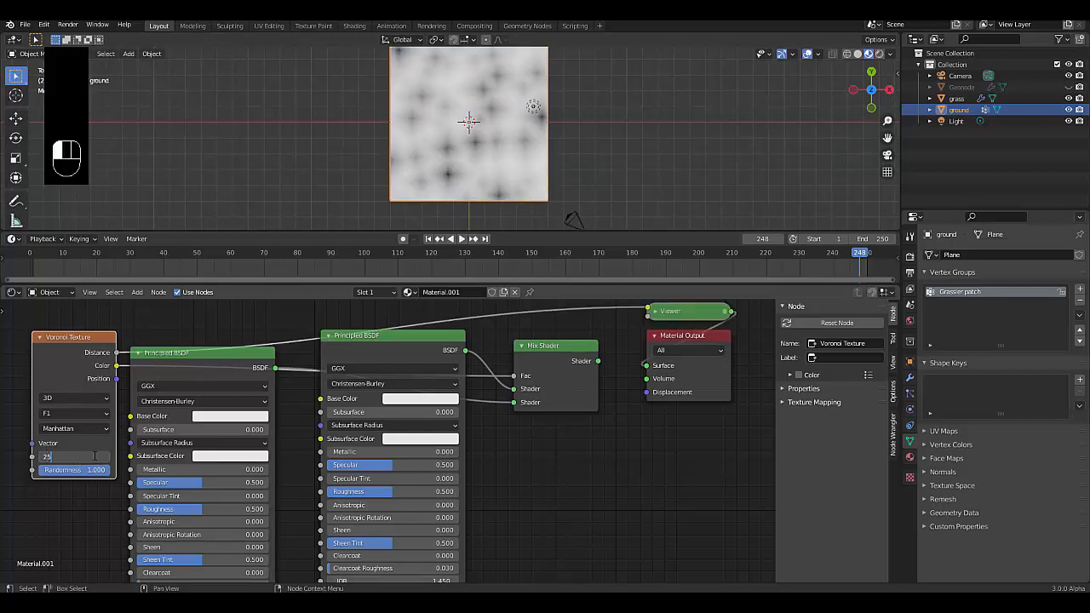
pyautogui.press('Return')
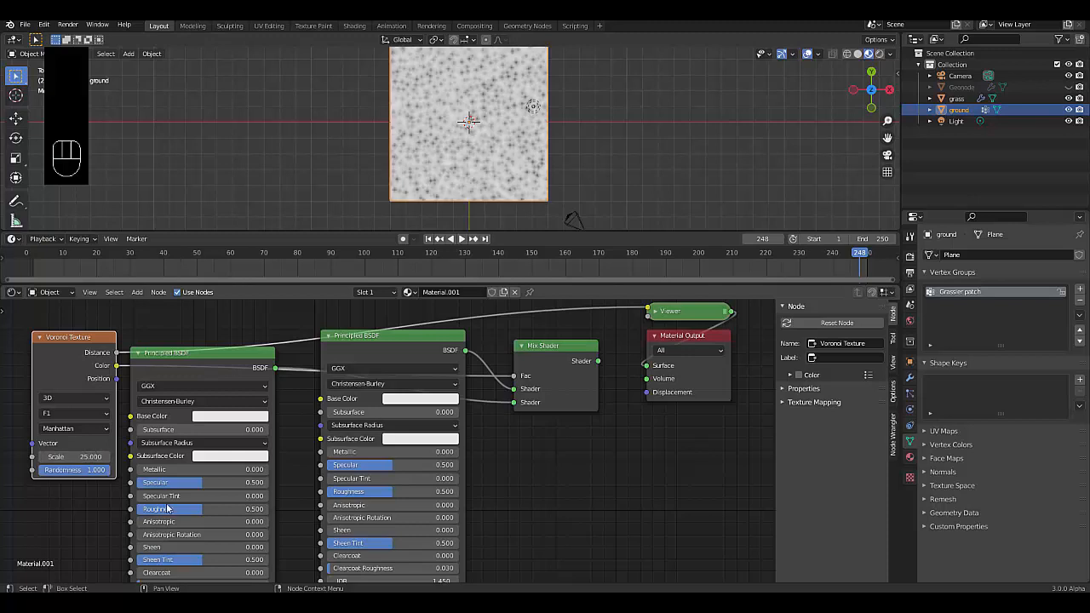
# Step: Give the Principled BSDF nearest the Voronoi Texture a dark orange-brown base color, about hue 0.044, saturation 0.992, value 0.305
pyautogui.click(238, 417)
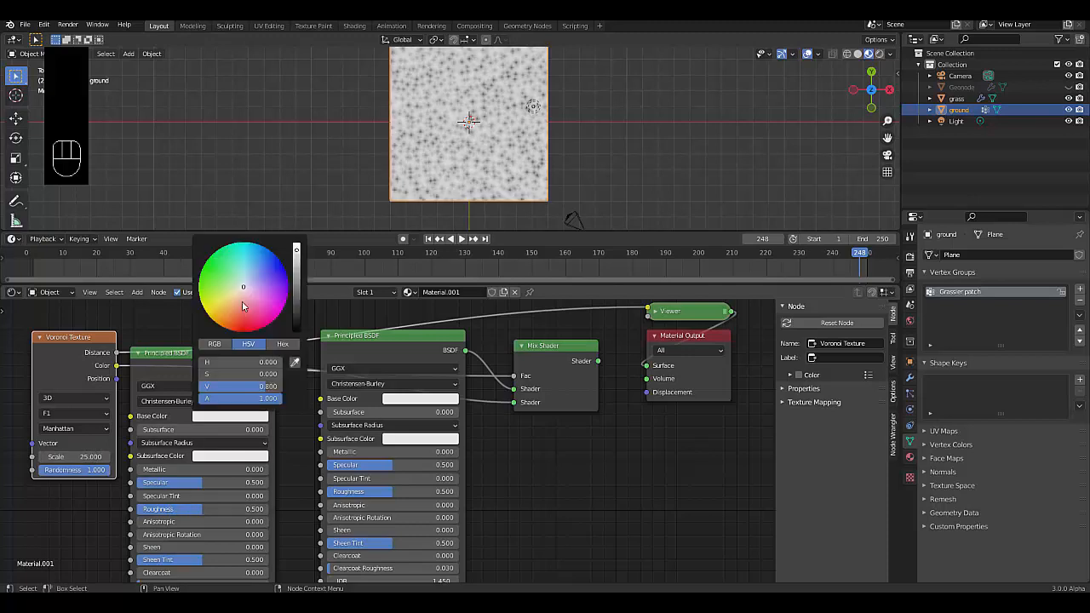
pyautogui.click(222, 325)
pyautogui.click(298, 283)
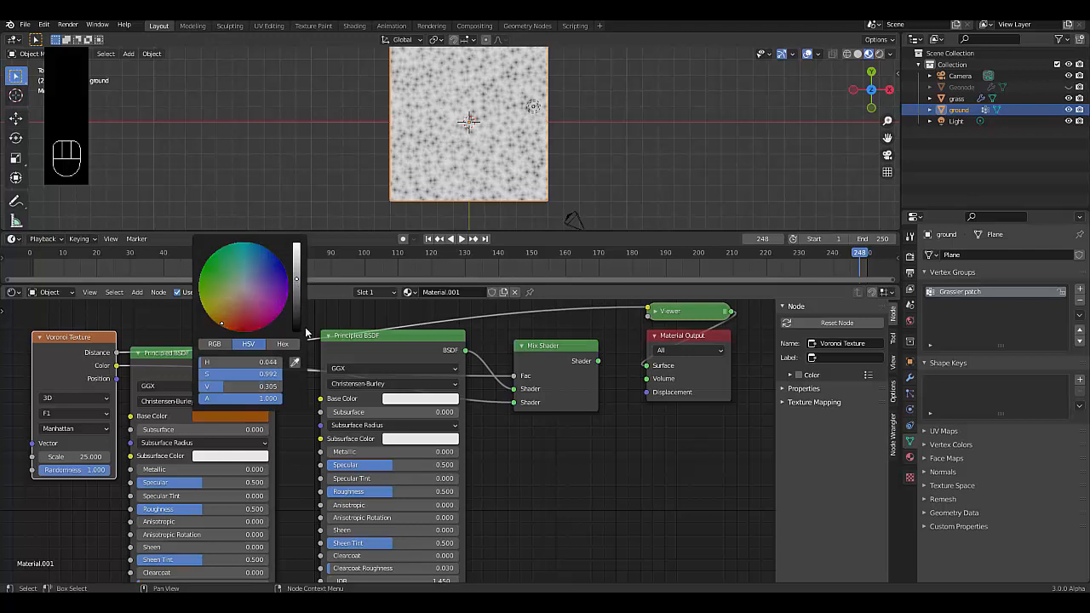
# Step: Set the other Principled BSDF's base color to dark yellow-brown, about hue 0.101, saturation 0.944, value 0.221, and preview the Mix Shader
pyautogui.click(392, 399)
pyautogui.click(409, 295)
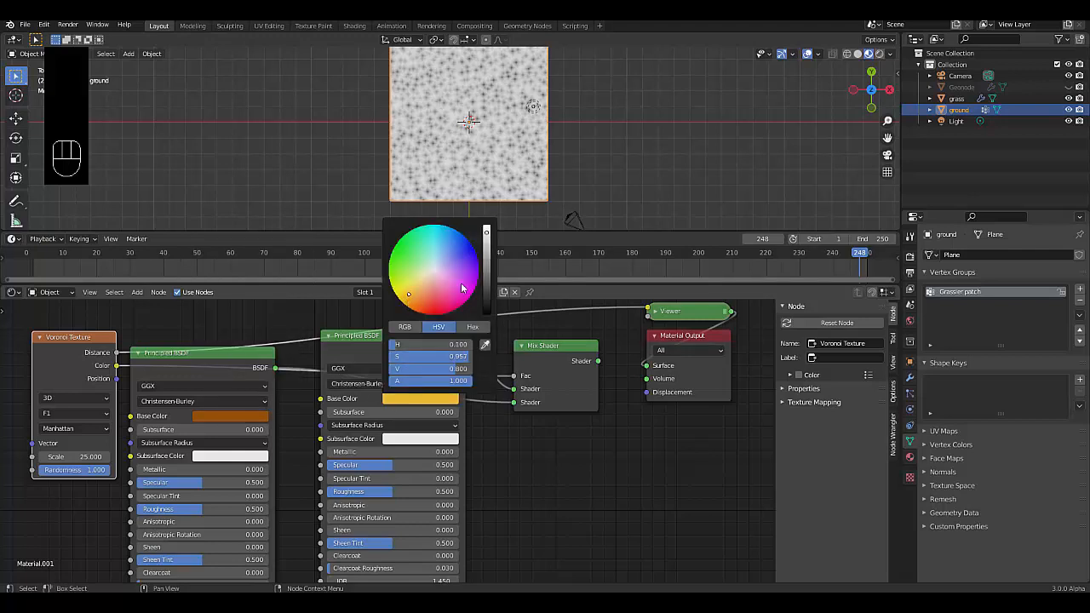
pyautogui.click(486, 269)
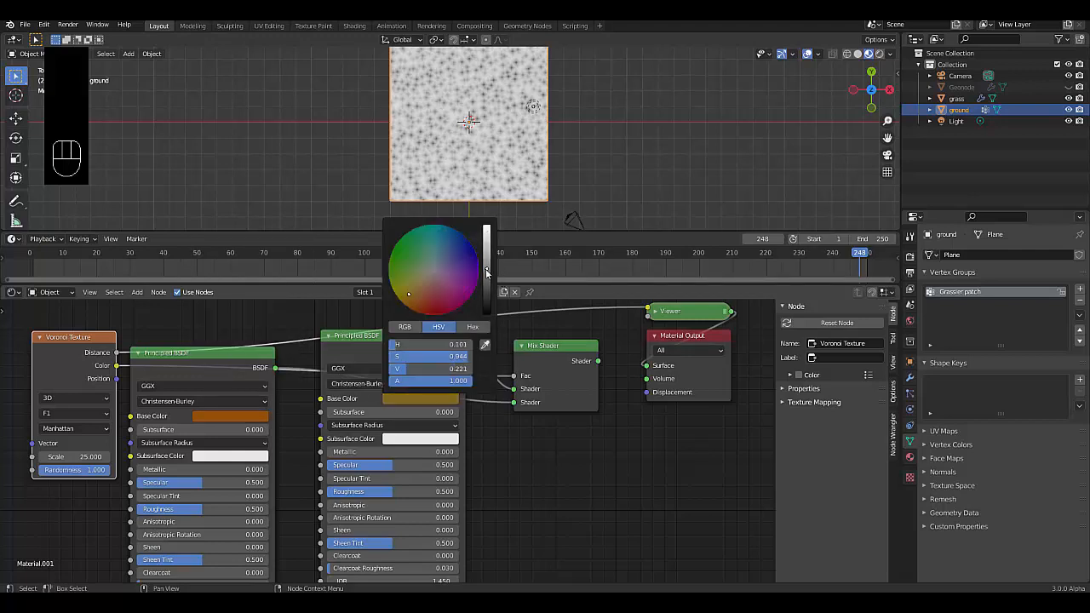
pyautogui.keyDown('ctrl'); pyautogui.keyDown('shift'); pyautogui.click(567, 381); pyautogui.keyUp('shift'); pyautogui.keyUp('ctrl')
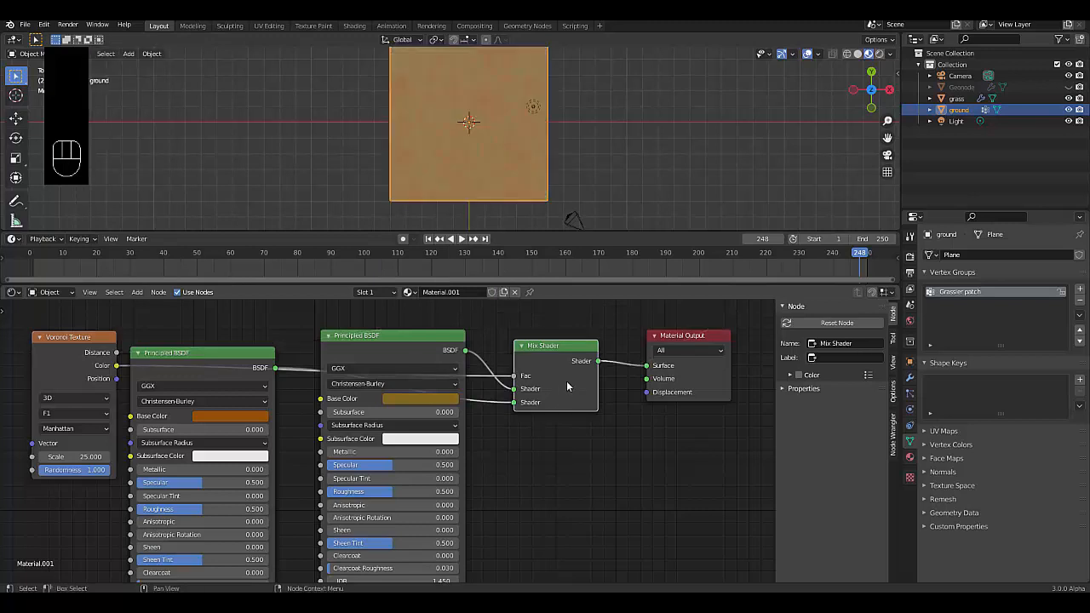
# Step: Swap the two shader inputs of the Mix Shader and shift the yellow-brown base color to olive, about hue 0.160, saturation 0.973
pyautogui.click(428, 397)
pyautogui.moveTo(515, 404); pyautogui.dragTo(514, 388)
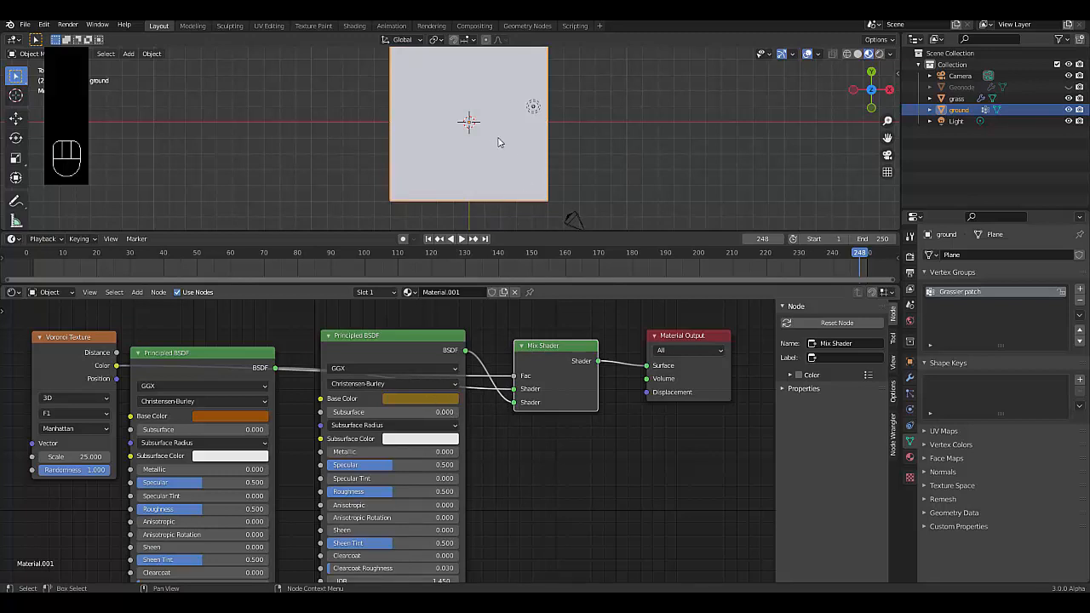
pyautogui.click(411, 399)
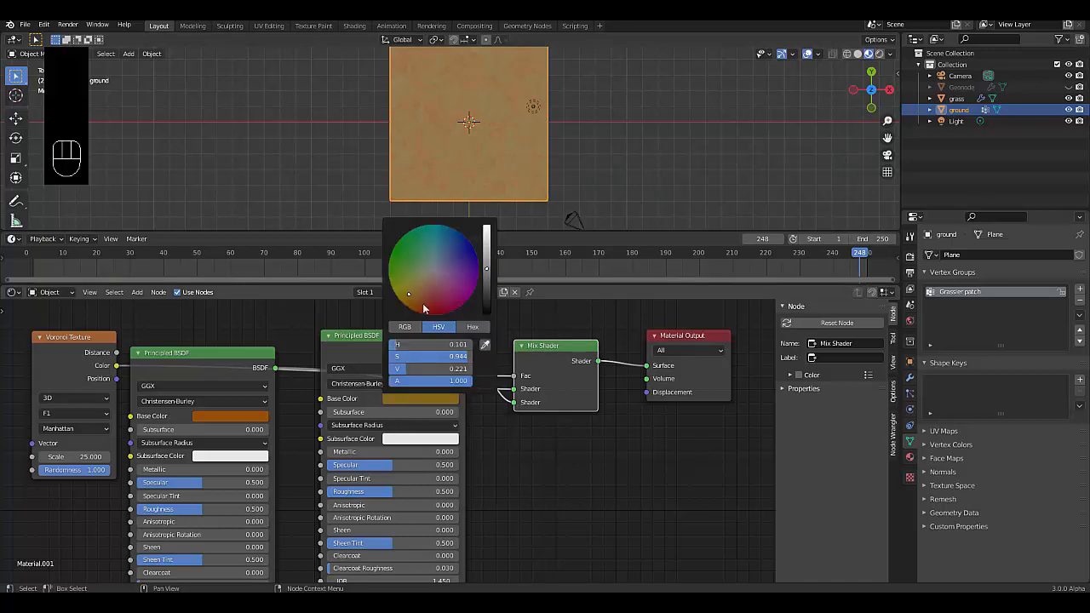
pyautogui.moveTo(414, 294); pyautogui.dragTo(397, 292)
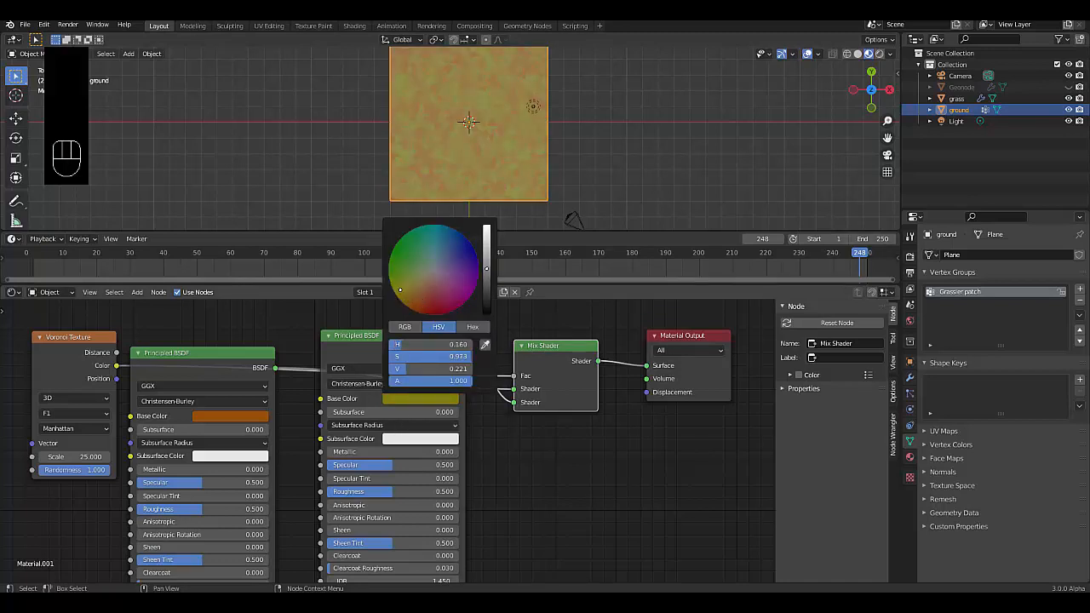
# Step: Set the scale of the ground material's Voronoi Texture to 50
pyautogui.click(73, 457)
pyautogui.write('50')
pyautogui.press('Return')
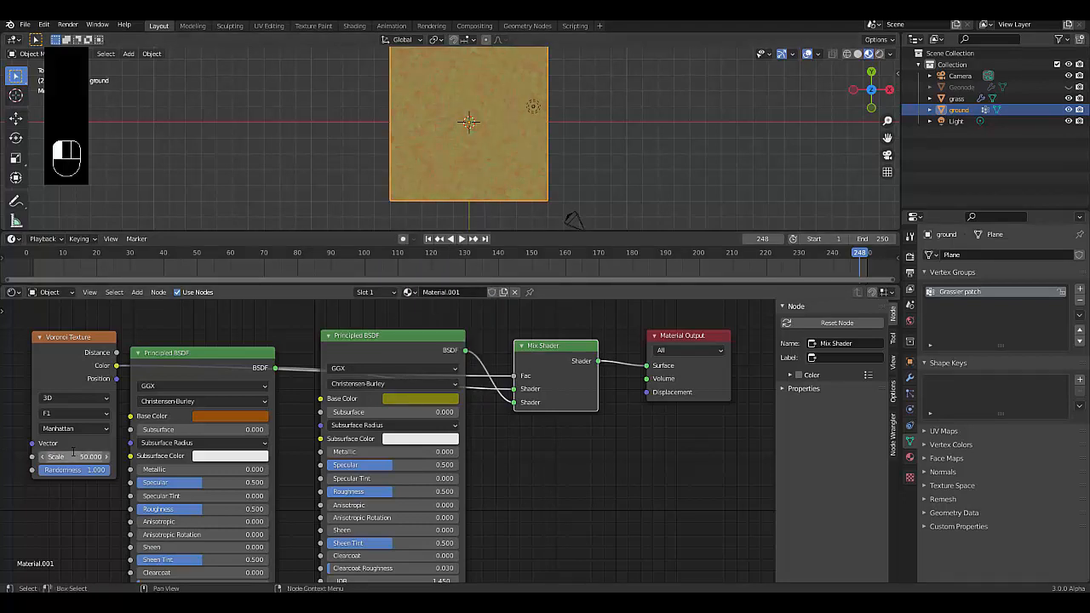
pyautogui.scroll(1, 471, 155)
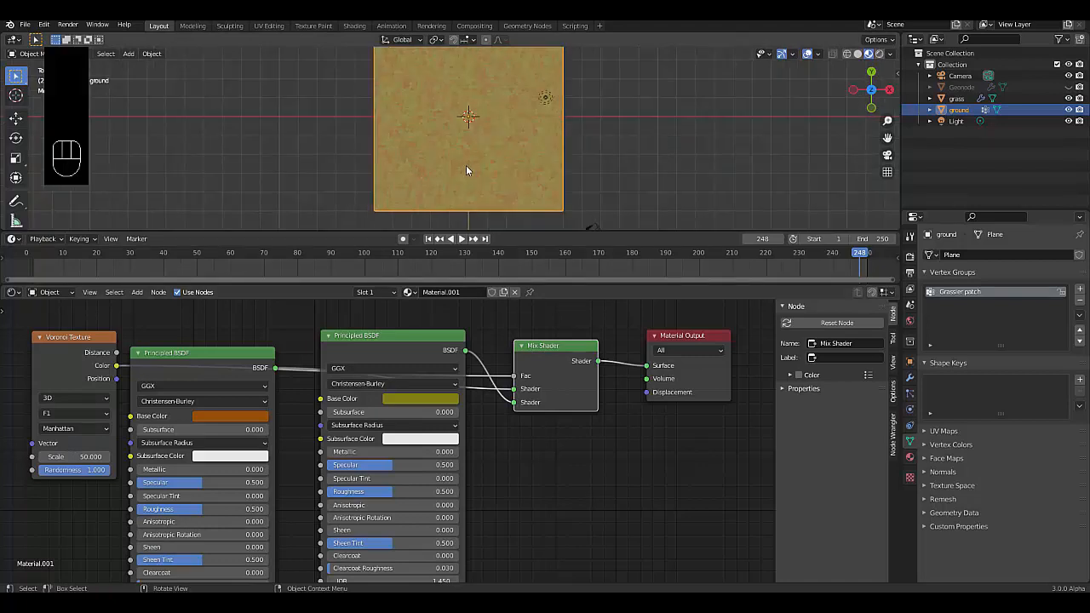
# Step: Add a Displace modifier to the ground plane and set its texture type to Clouds
pyautogui.click(909, 377)
pyautogui.click(963, 256)
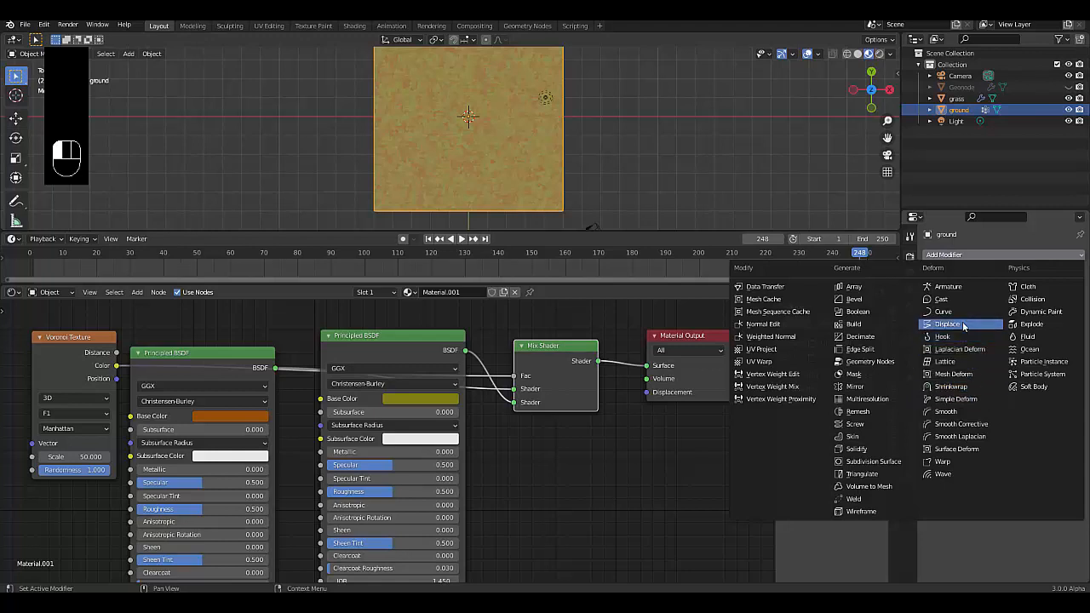
pyautogui.click(952, 324)
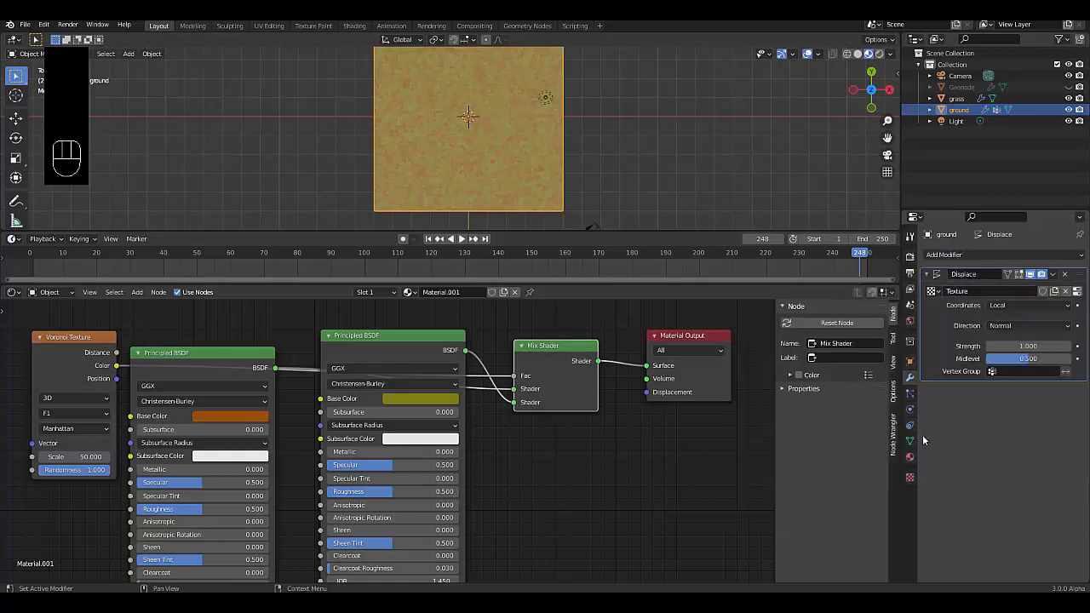
pyautogui.click(910, 479)
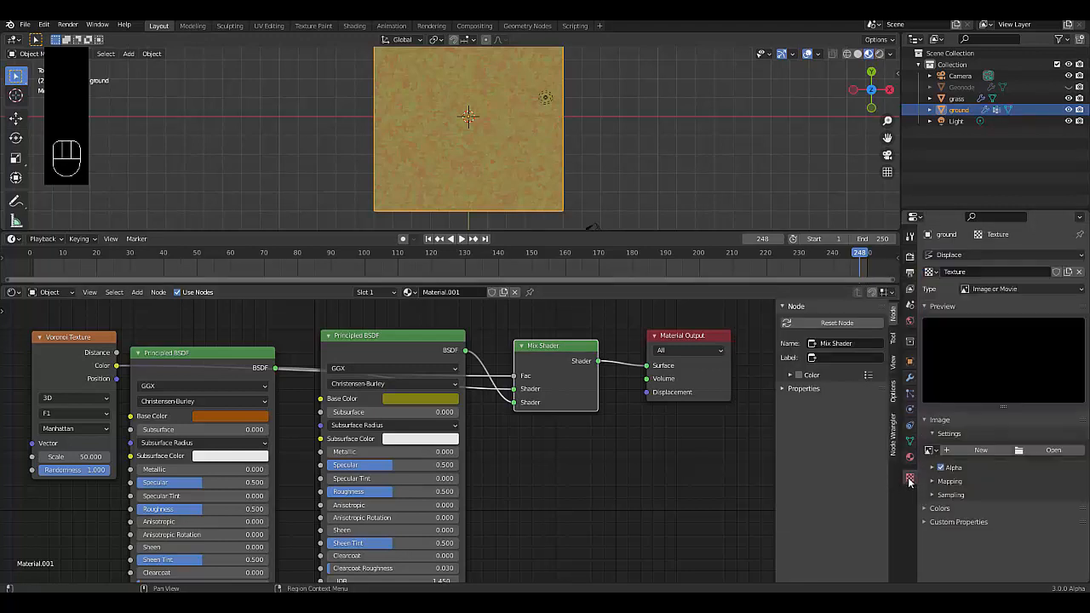
pyautogui.click(1003, 291)
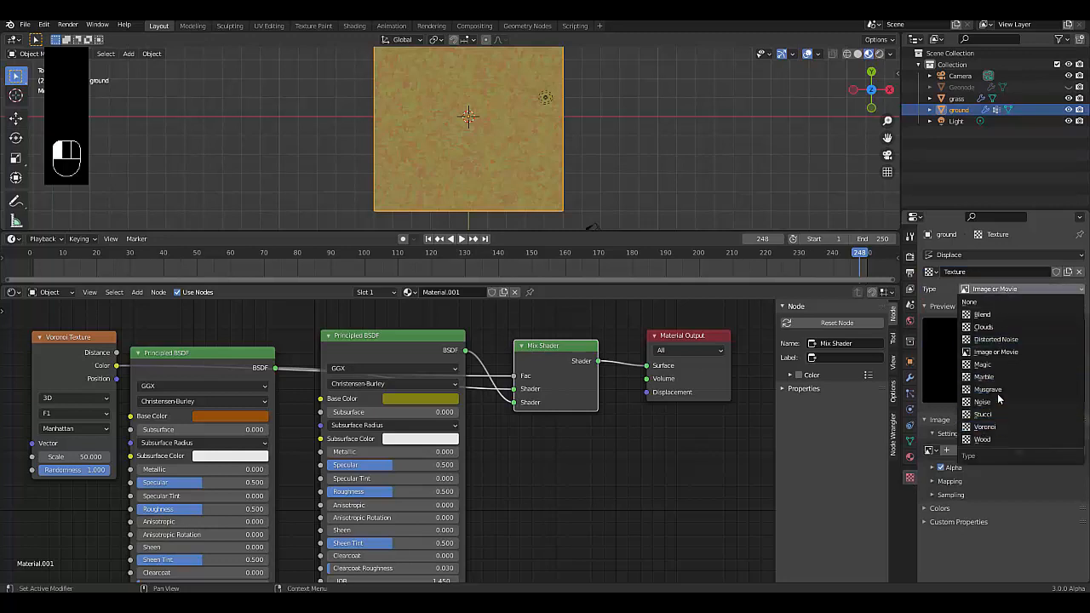
pyautogui.click(998, 328)
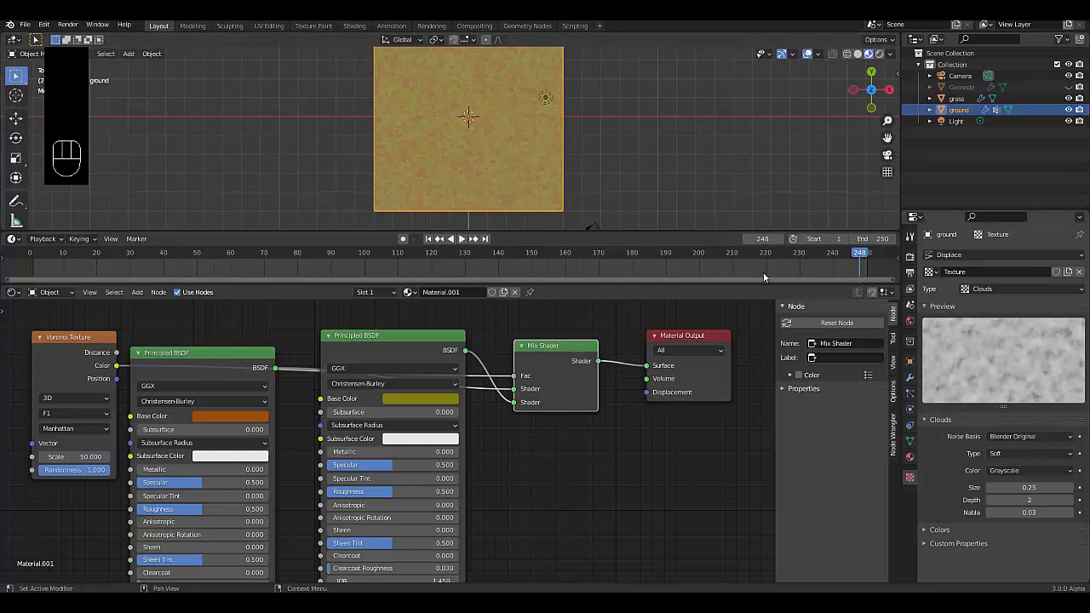
# Step: Examine the ground plane from a low angle and check the Displace modifier and its Clouds texture settings
pyautogui.moveTo(474, 171); pyautogui.dragTo(466, 63, button='middle')
pyautogui.scroll(2, 451, 131)
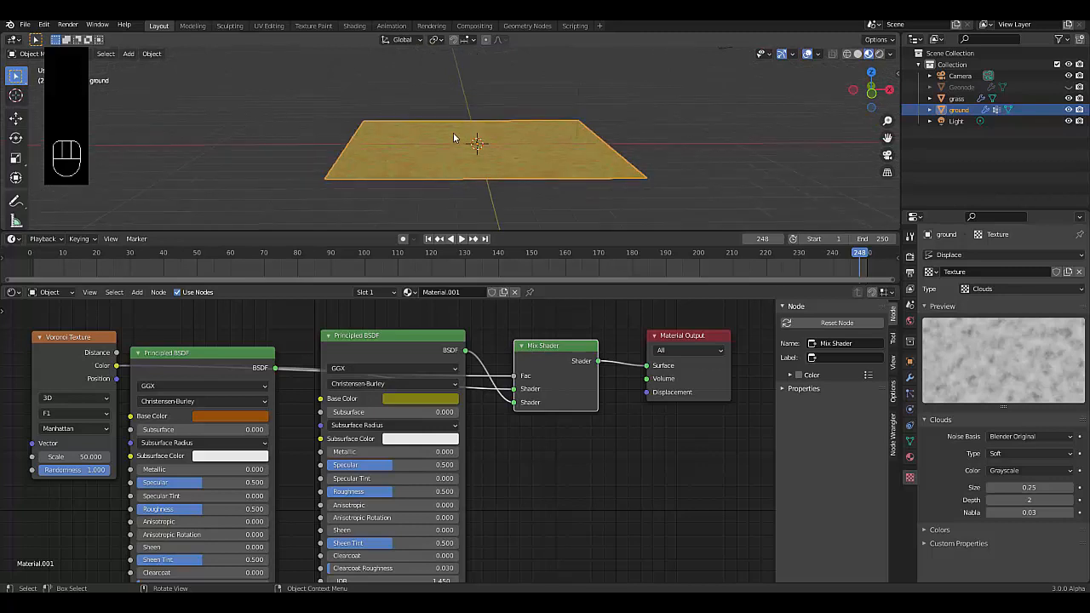
pyautogui.scroll(2, 453, 139)
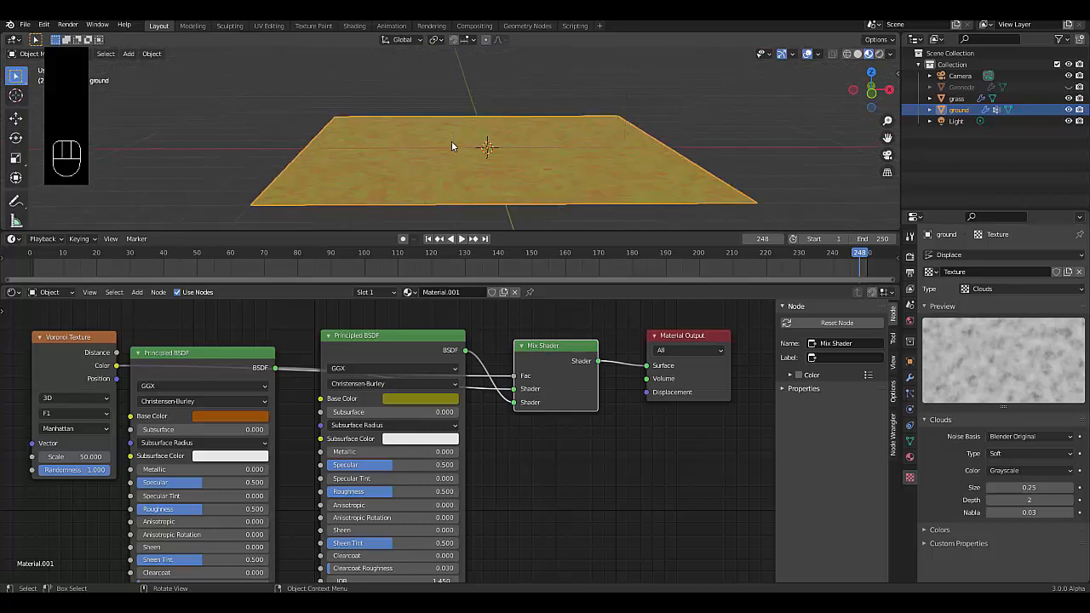
pyautogui.click(910, 378)
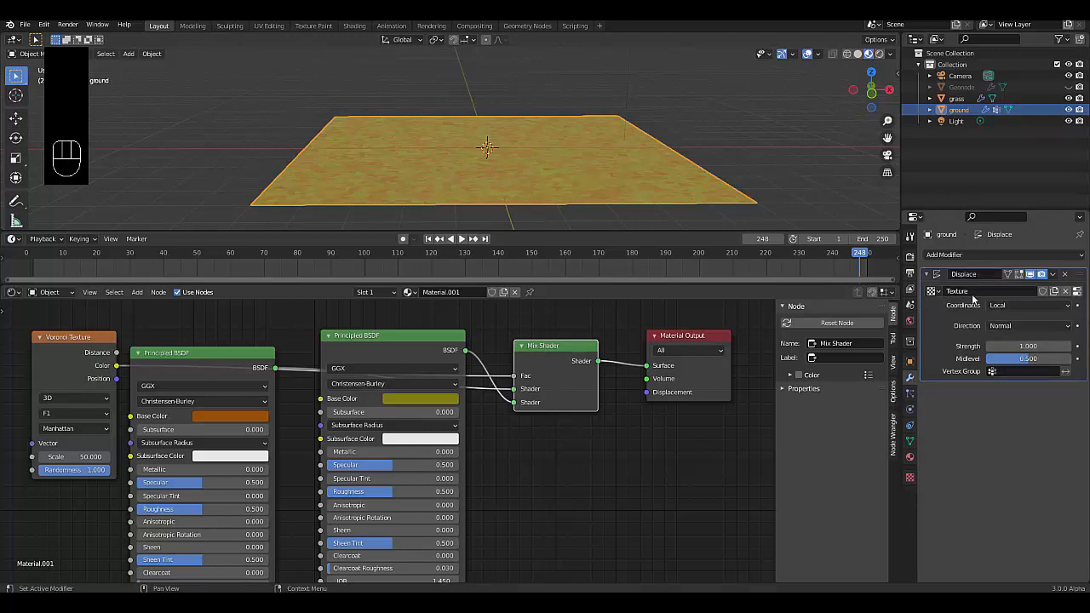
pyautogui.click(909, 478)
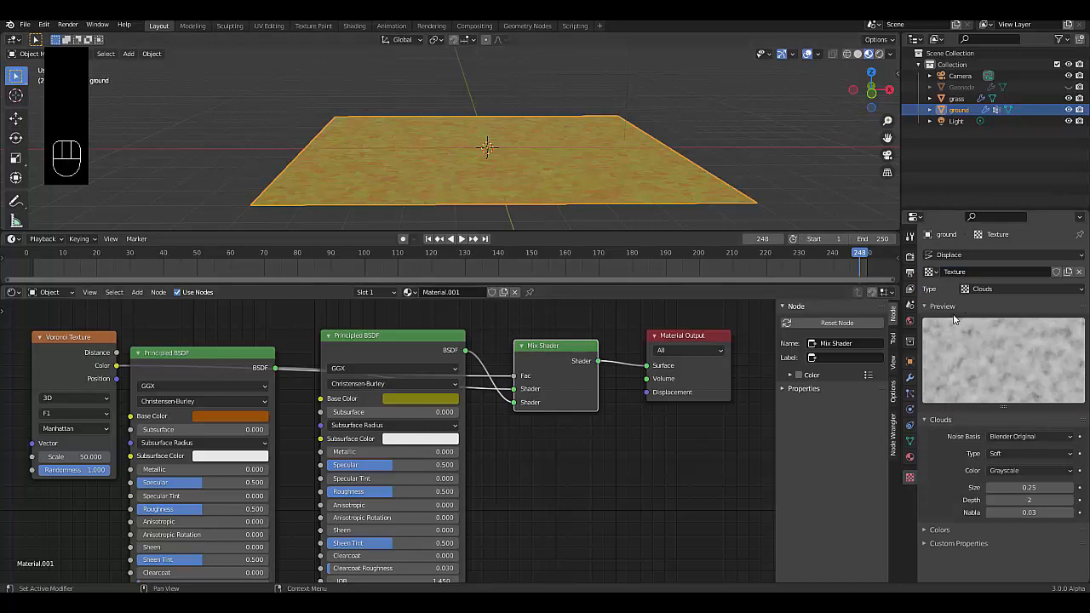
pyautogui.click(941, 255)
pyautogui.click(939, 251)
# Step: Add a Subdivision Surface modifier above Displace in the ground's modifier stack and switch it to Simple
pyautogui.click(910, 376)
pyautogui.click(964, 255)
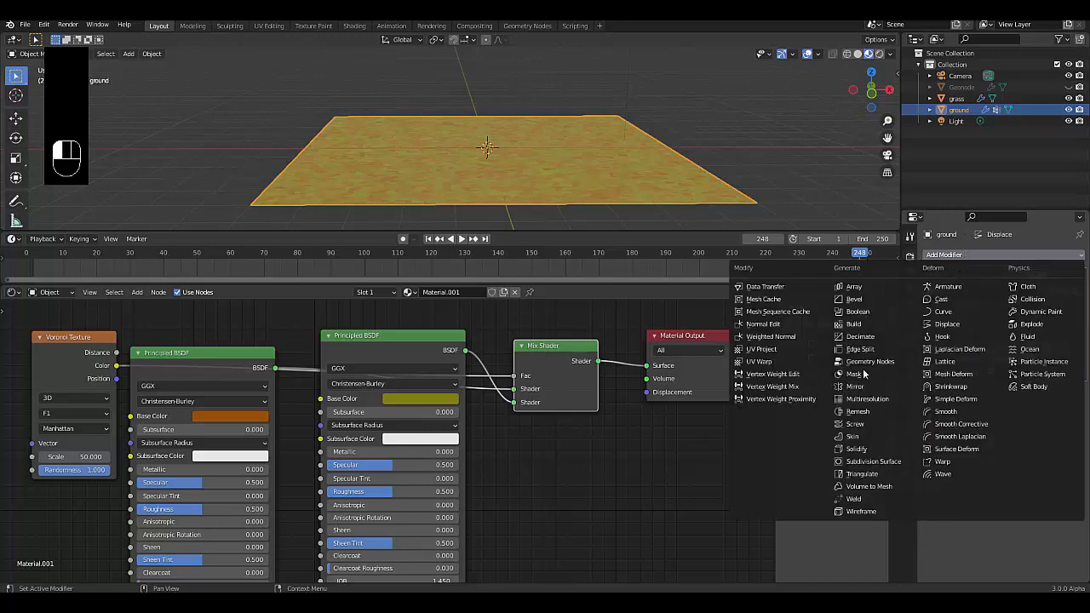
pyautogui.click(886, 462)
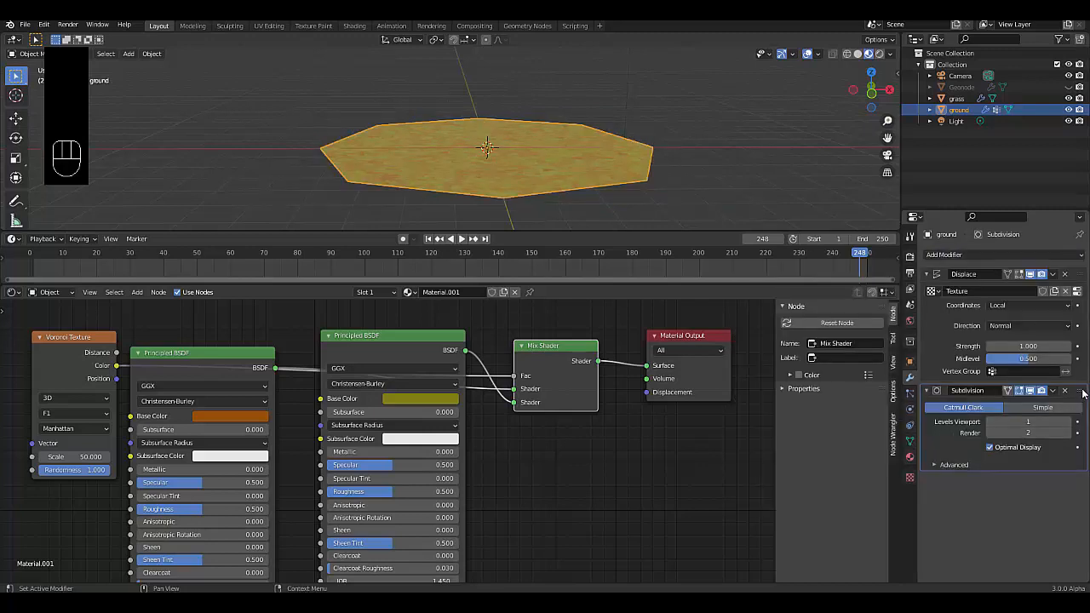
pyautogui.moveTo(1084, 392); pyautogui.dragTo(1082, 274)
pyautogui.click(1019, 293)
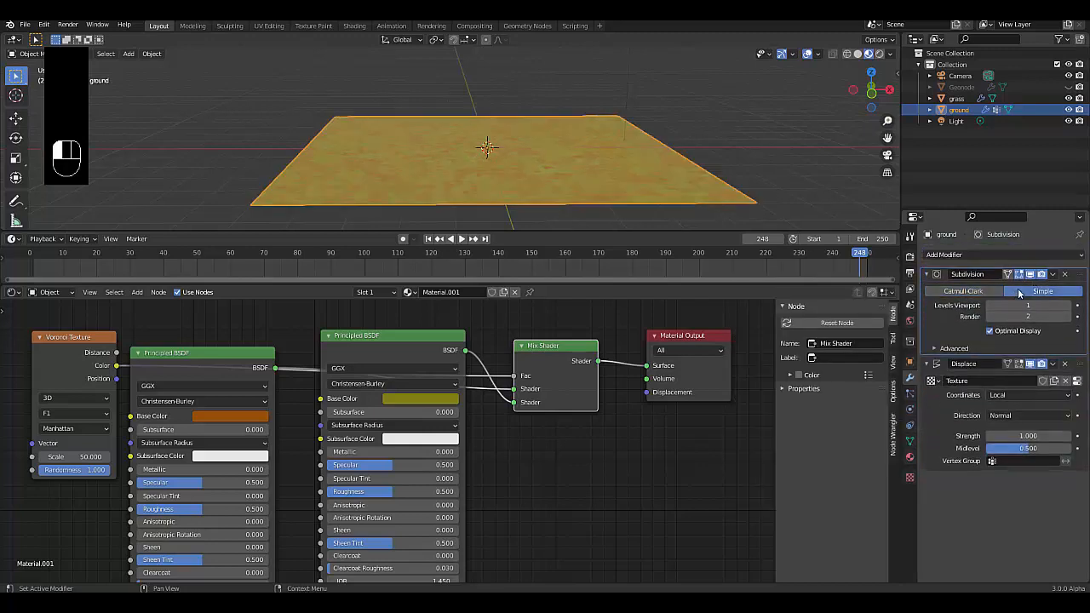
# Step: Set both the viewport and render levels of the ground's Subdivision modifier to 5
pyautogui.click(1028, 305)
pyautogui.write('5')
pyautogui.press('Return')
pyautogui.click(1028, 316)
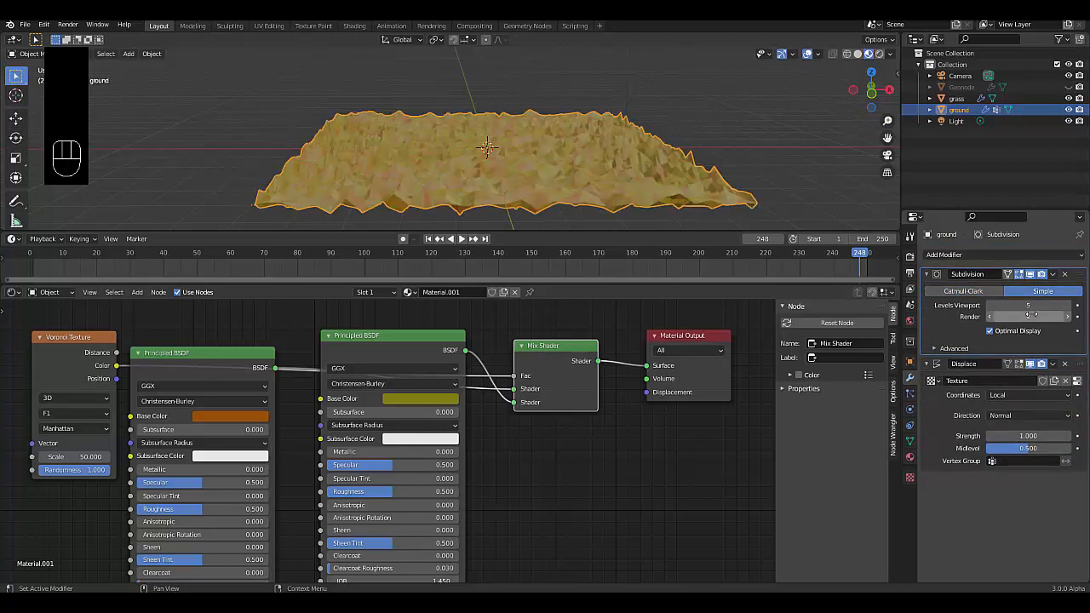
pyautogui.write('5')
pyautogui.press('Return')
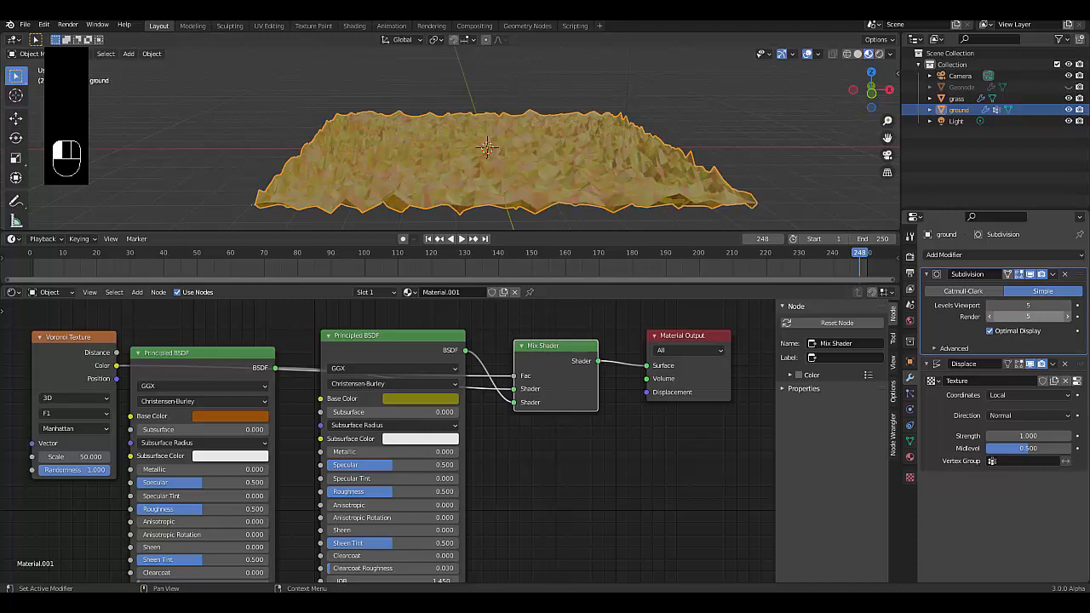
# Step: Set the Clouds texture size to 2.00 and increase the Displace modifier's strength for taller relief
pyautogui.click(910, 477)
pyautogui.moveTo(1019, 487); pyautogui.dragTo(1089, 486)
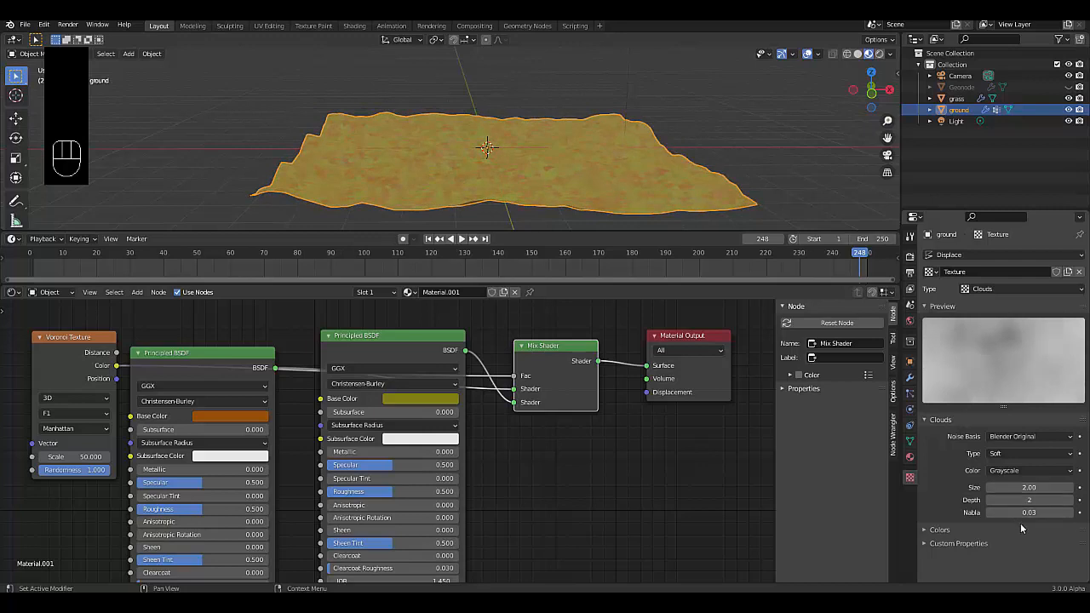
pyautogui.click(909, 378)
pyautogui.moveTo(1013, 441); pyautogui.dragTo(1076, 441)
# Step: Smooth the terrain by setting the Clouds texture's depth to 0 and its size to 3
pyautogui.click(910, 476)
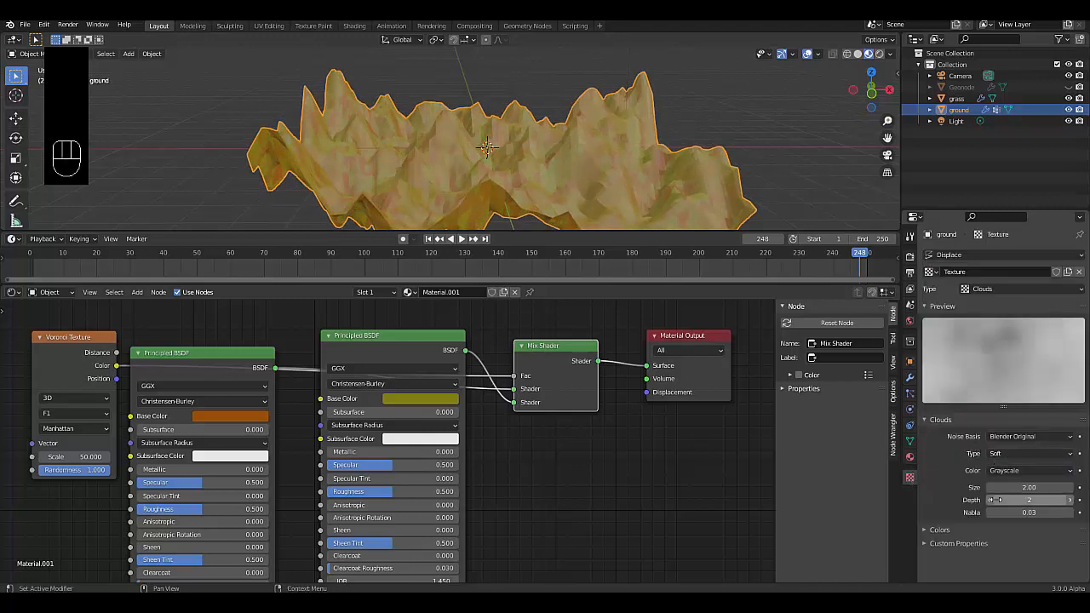
pyautogui.click(990, 500)
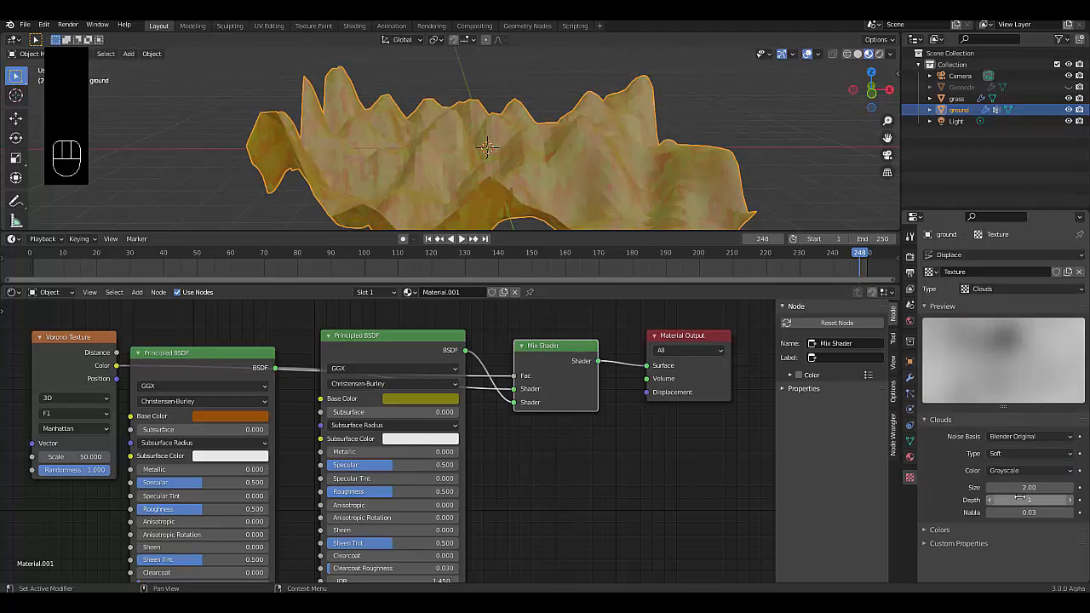
pyautogui.click(991, 500)
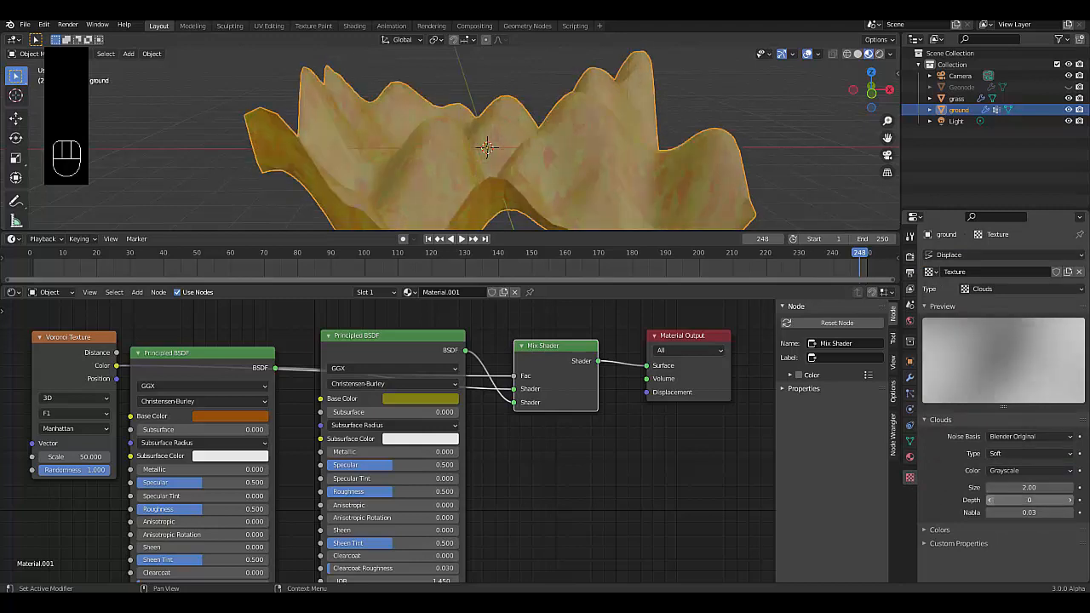
pyautogui.click(990, 487)
pyautogui.moveTo(1028, 487)
pyautogui.mouseDown()
pyautogui.moveTo(1018, 487)
pyautogui.moveTo(1032, 487)
pyautogui.mouseUp()
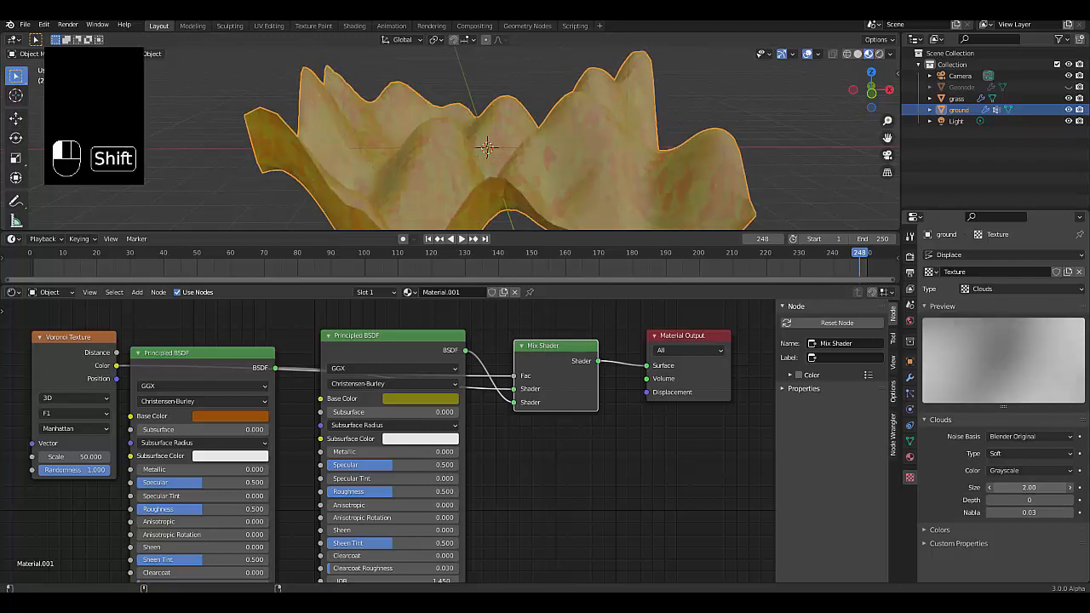
pyautogui.click(1028, 487)
pyautogui.write('3')
pyautogui.press('Return')
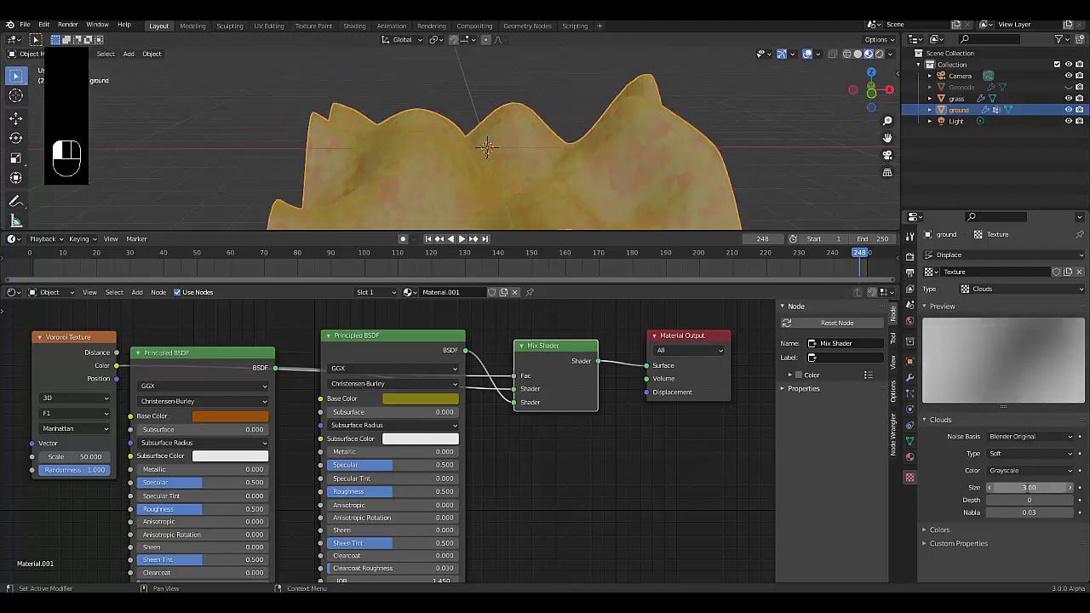
# Step: Set the Clouds texture's size to 5 and raise its depth to 3 to roughen the terrain
pyautogui.click(1029, 487)
pyautogui.write('4')
pyautogui.press('Return')
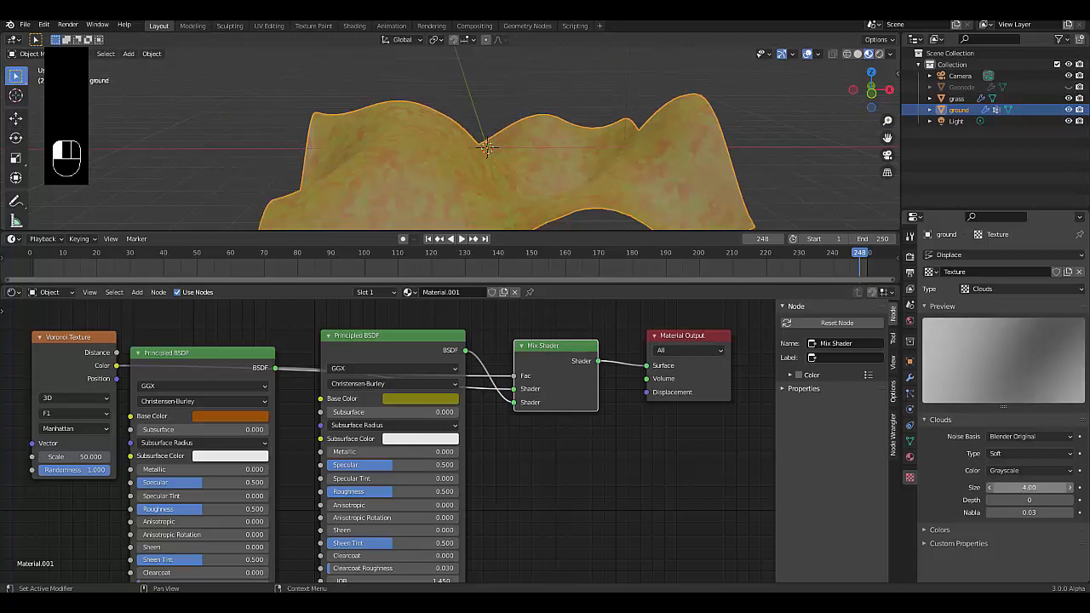
pyautogui.click(1029, 487)
pyautogui.write('5')
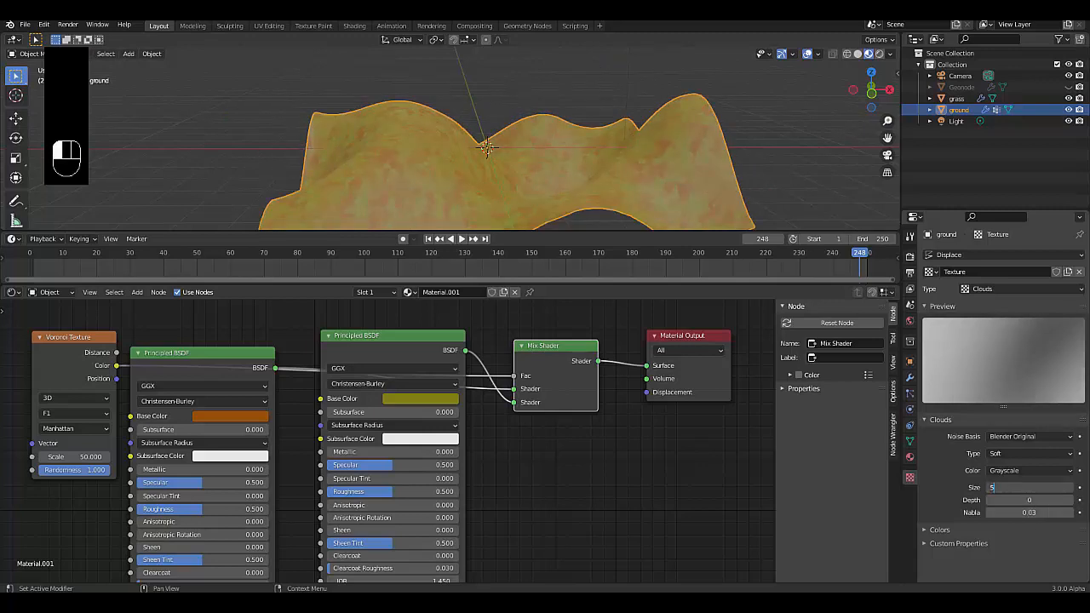
pyautogui.press('Return')
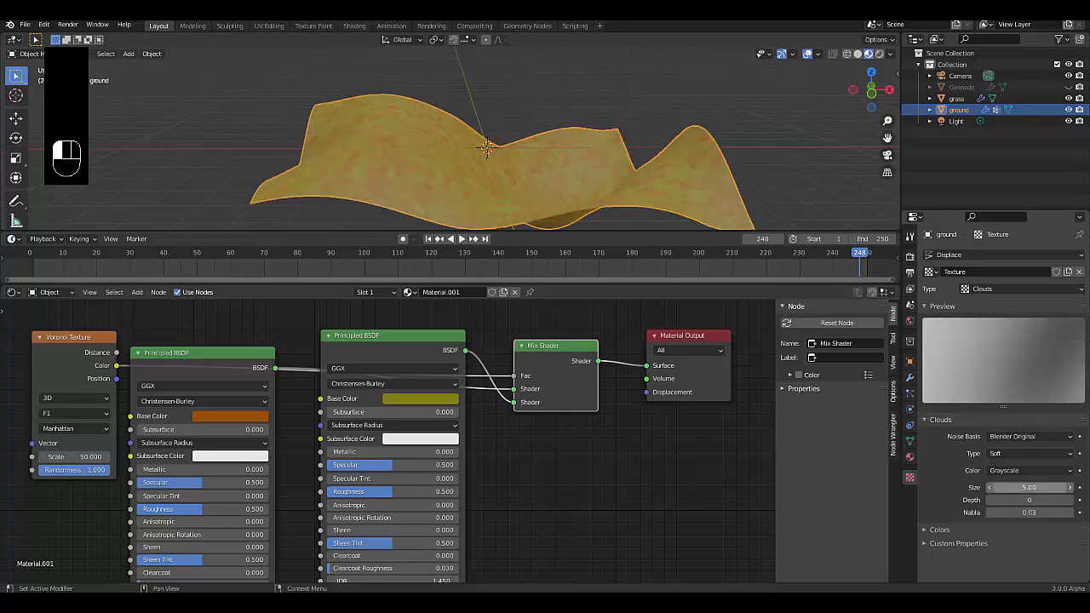
pyautogui.click(1071, 499)
pyautogui.click(1071, 500)
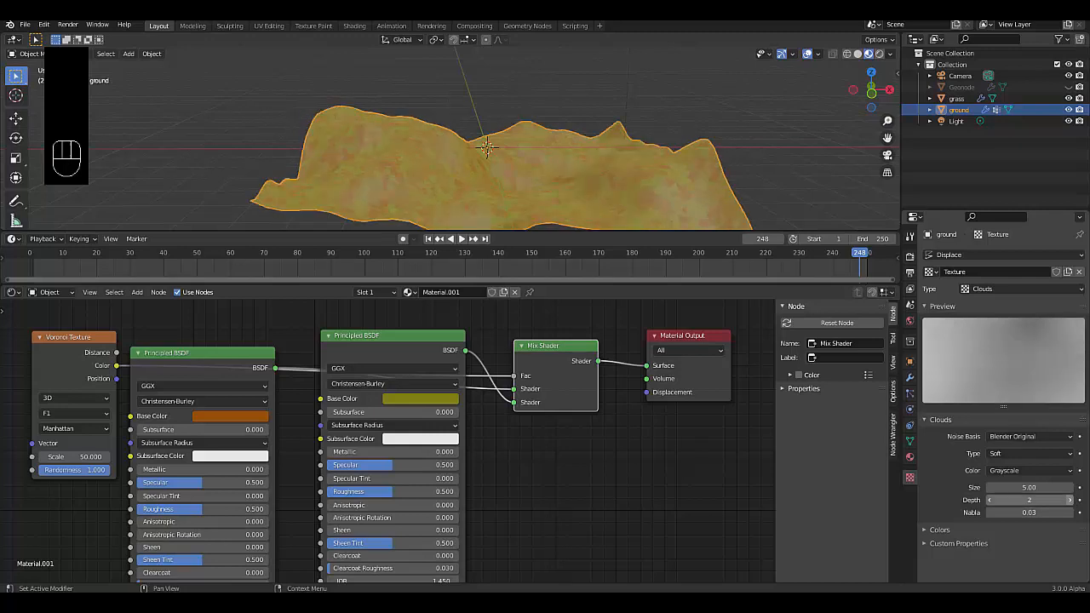
pyautogui.click(1071, 500)
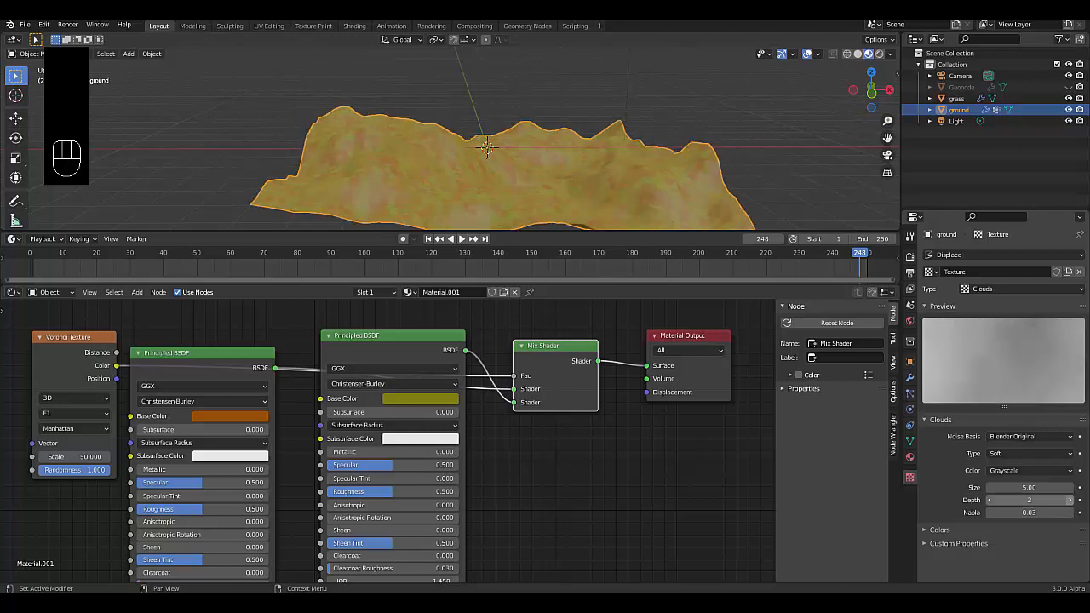
# Step: Align the camera to a low angled view that looks across the whole ground terrain
pyautogui.moveTo(596, 151); pyautogui.dragTo(504, 161, button='middle')
pyautogui.scroll(-4, 505, 161)
pyautogui.scroll(6, 520, 160)
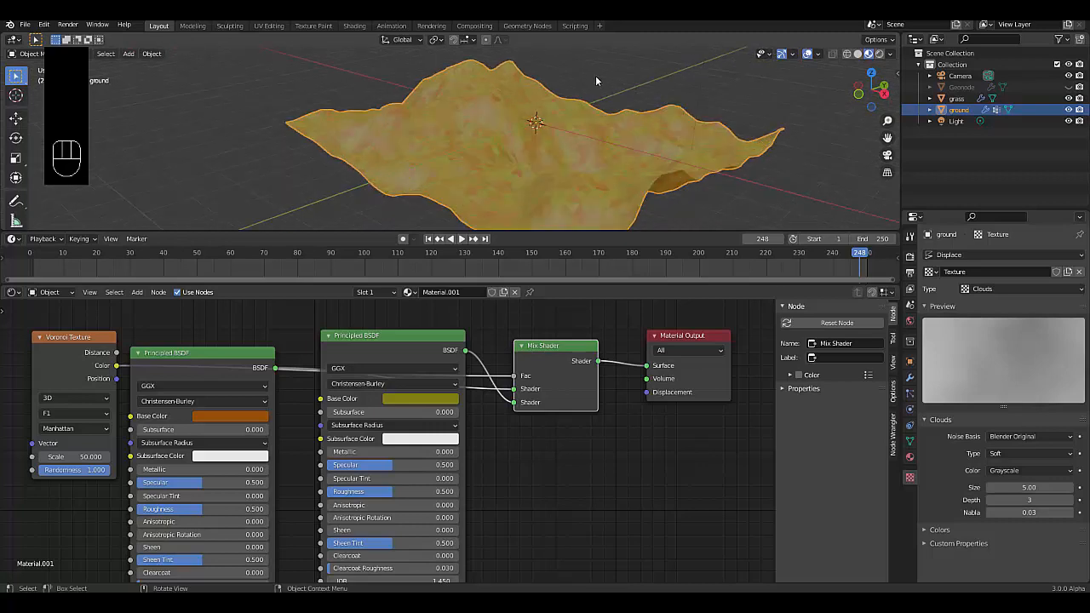
pyautogui.moveTo(596, 81); pyautogui.dragTo(418, 155, button='middle')
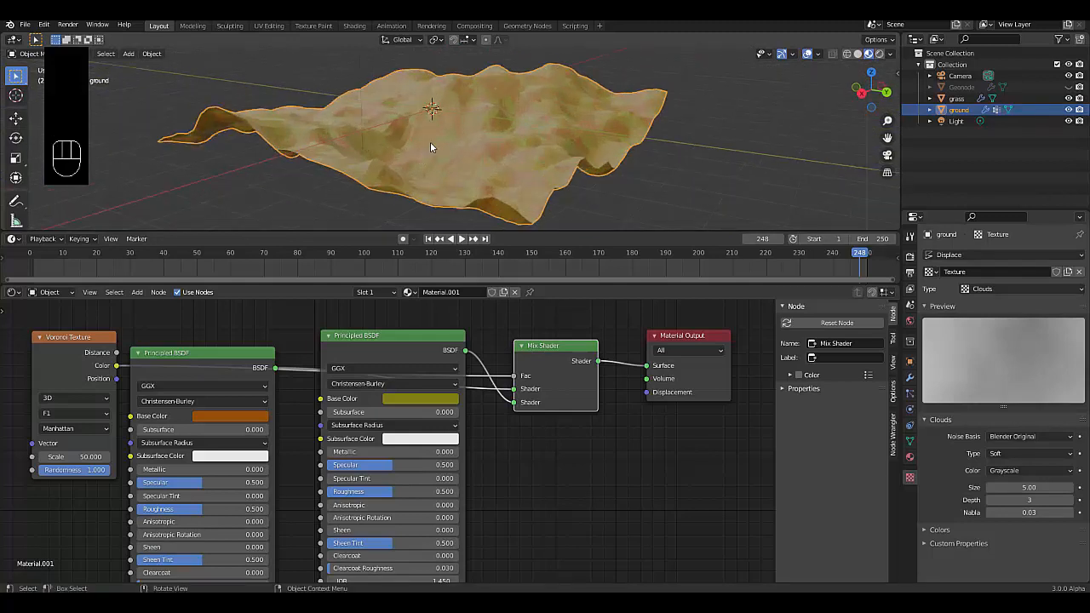
pyautogui.press('ctrl+alt+KP_0')
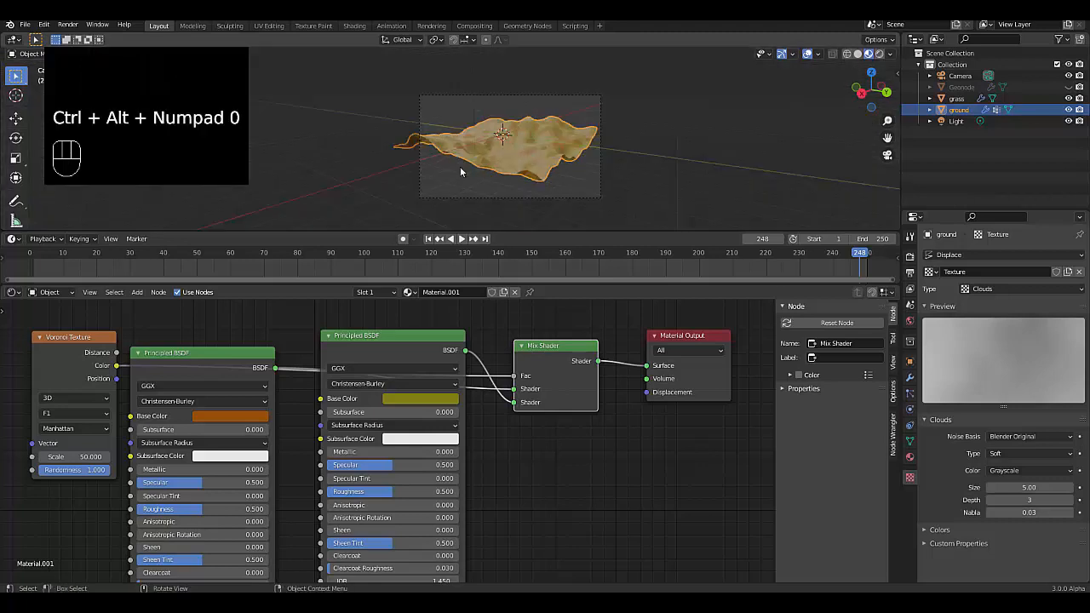
# Step: Move the camera slightly so that the terrain fits better inside its frame
pyautogui.click(961, 75)
pyautogui.press('g')
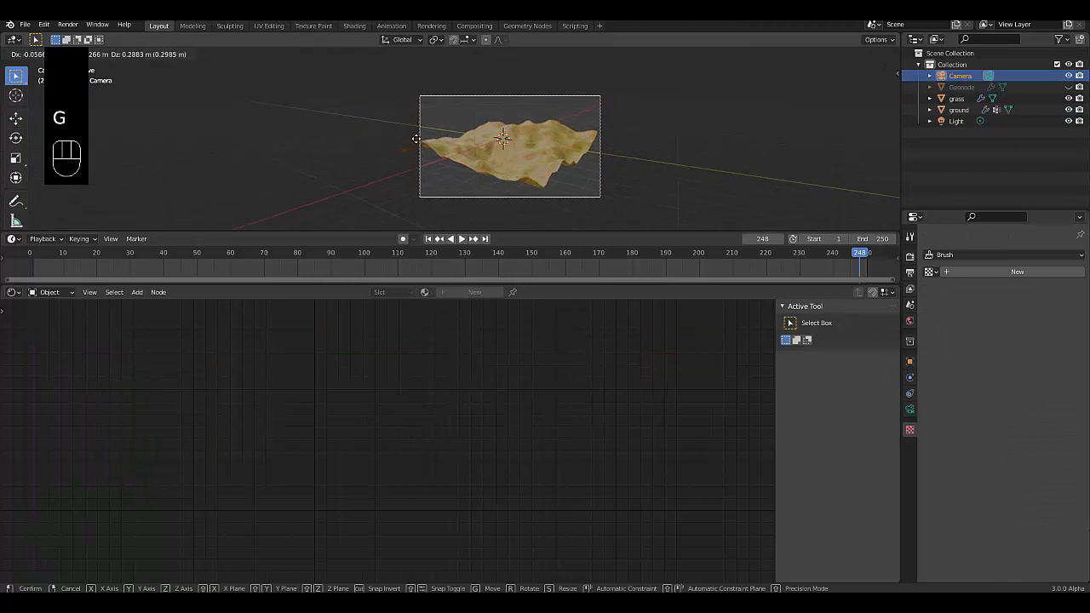
pyautogui.click(773, 130)
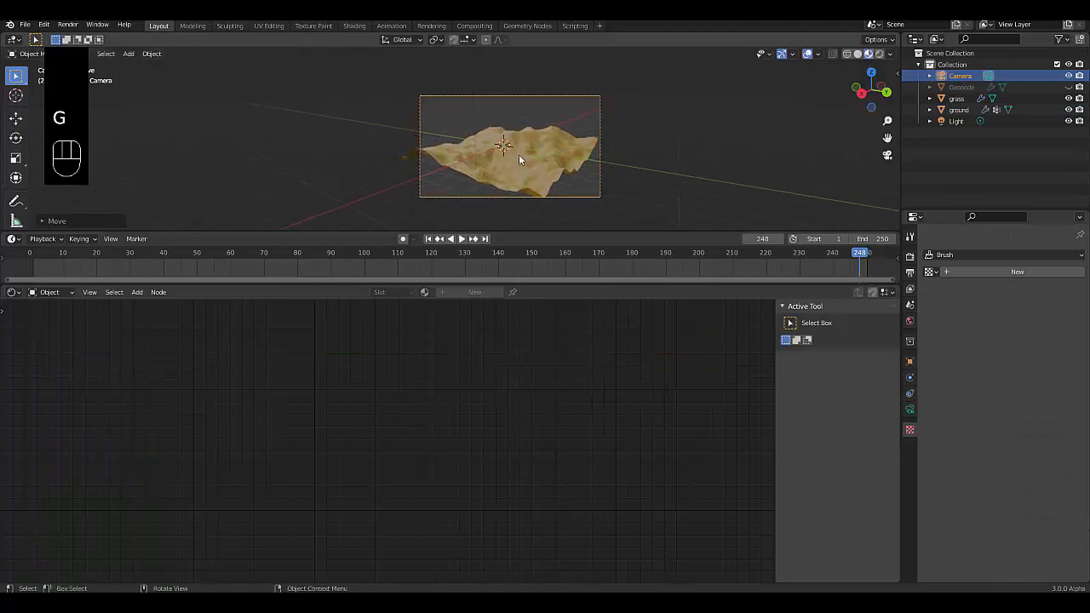
pyautogui.scroll(2, 525, 173)
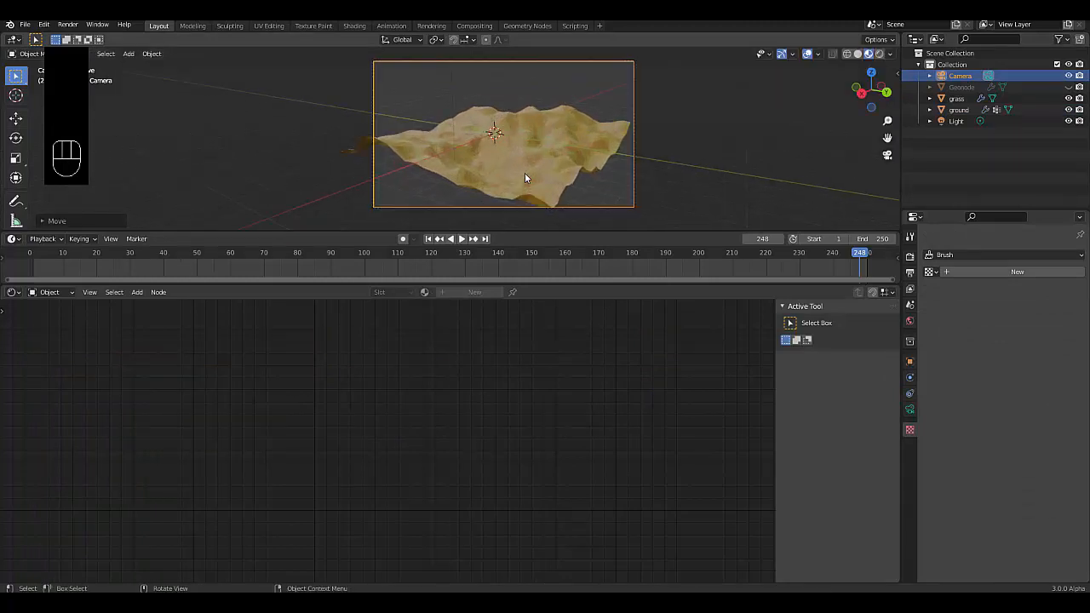
# Step: Load dikhololo_night_4k.hdr from Downloads as the world's environment texture and switch the viewport to rendered shading
pyautogui.click(910, 321)
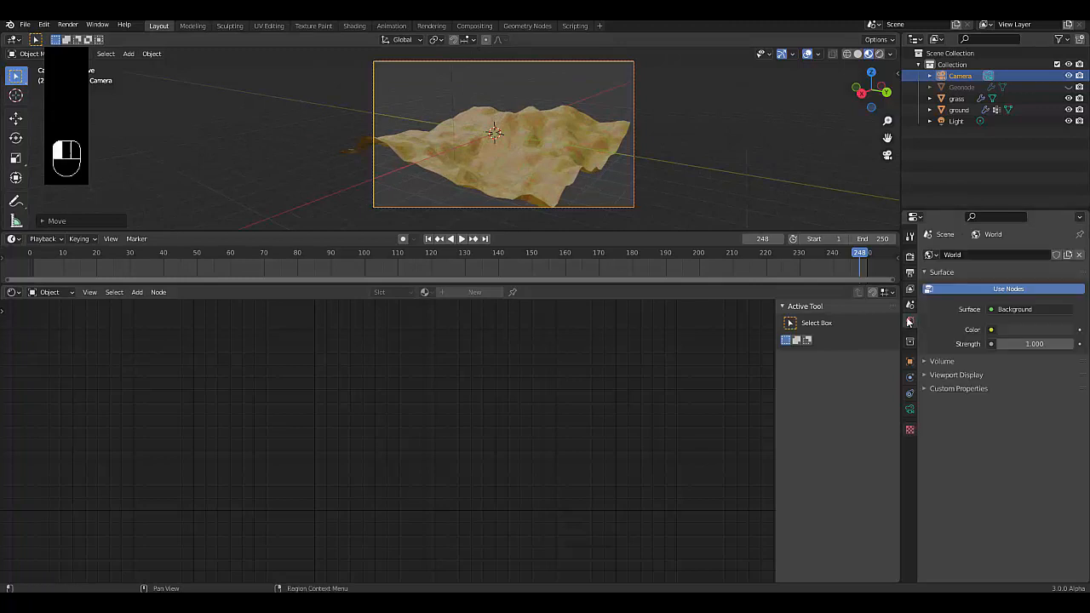
pyautogui.click(991, 330)
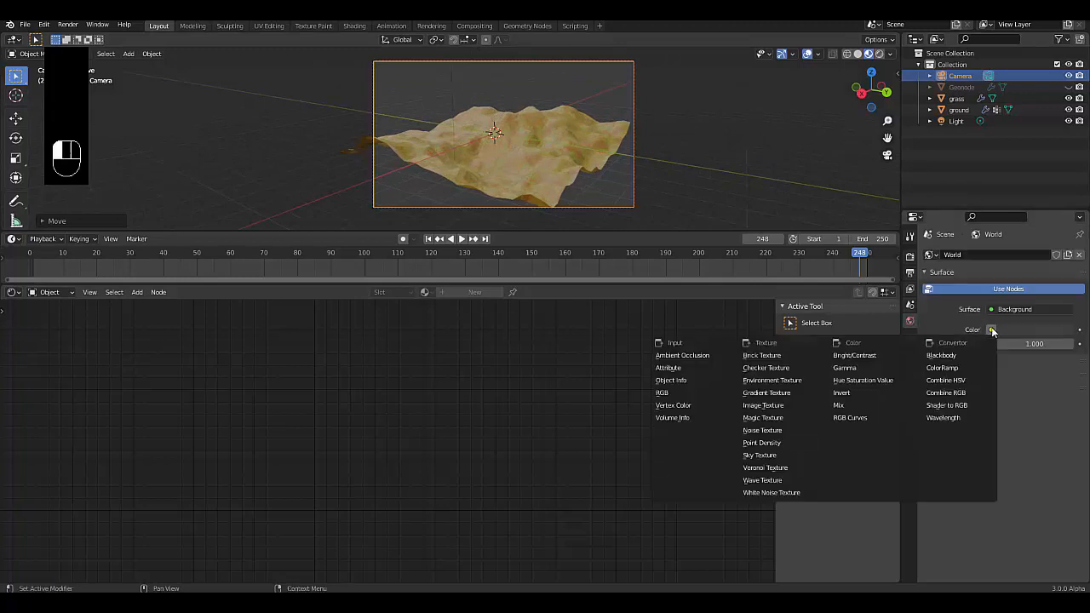
pyautogui.click(772, 380)
pyautogui.click(1046, 343)
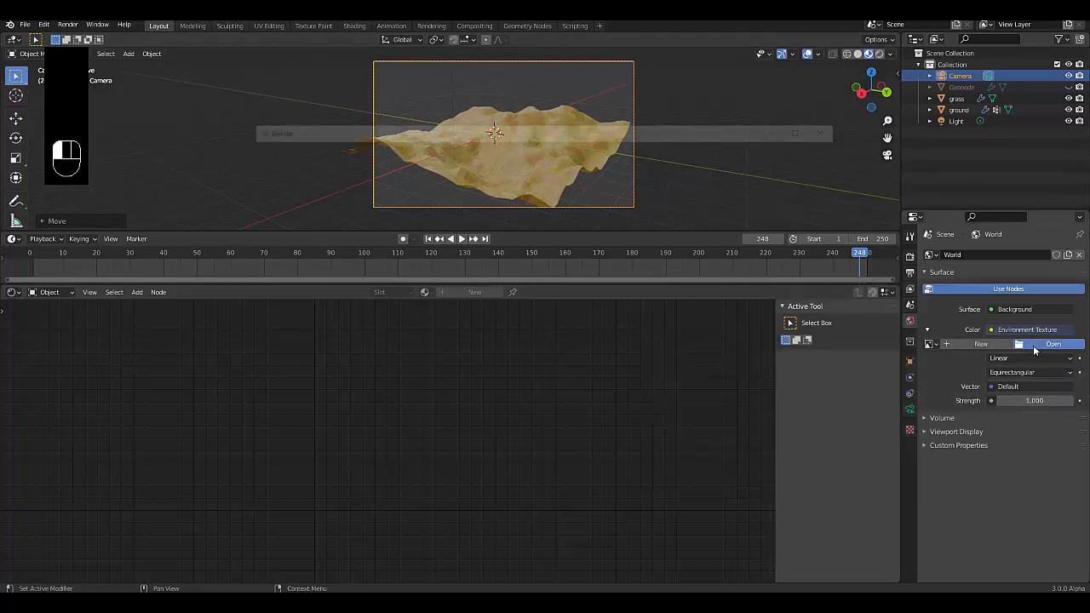
pyautogui.click(280, 264)
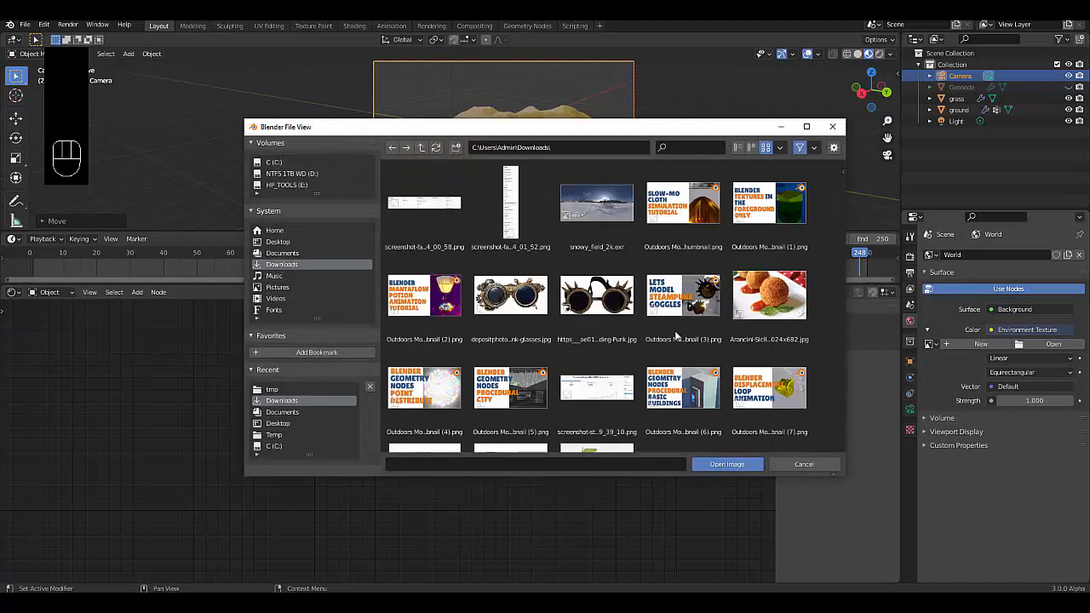
pyautogui.scroll(-5, 677, 342)
pyautogui.scroll(-6, 700, 349)
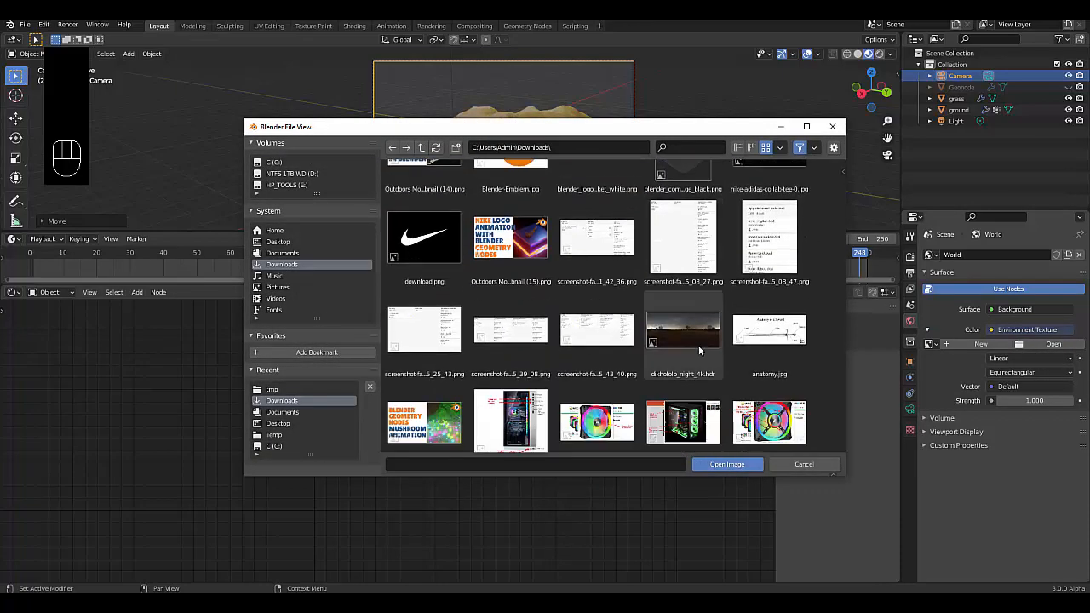
pyautogui.doubleClick(684, 330)
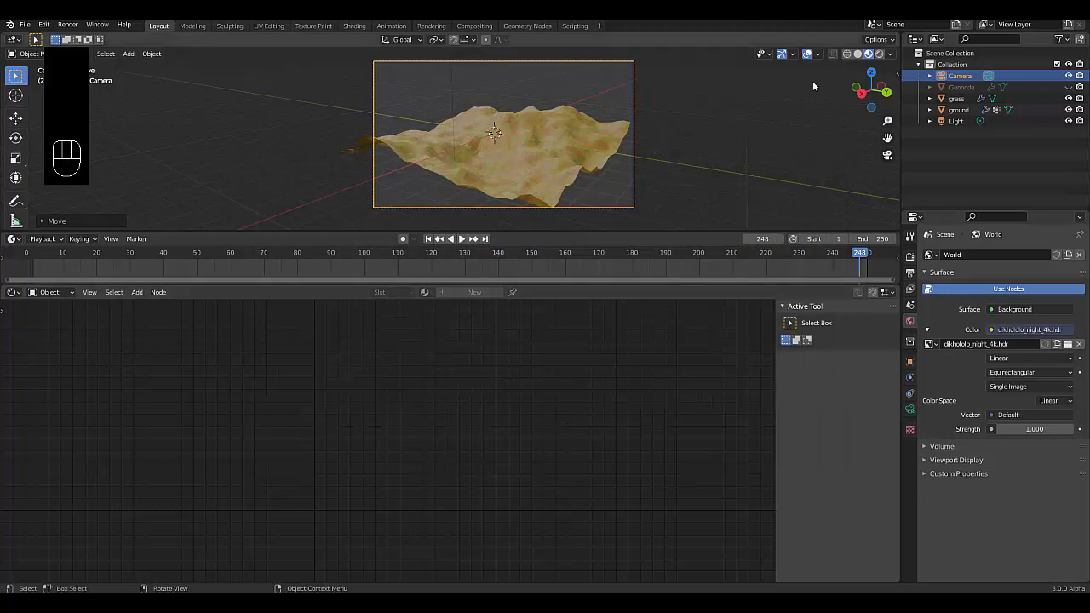
pyautogui.click(878, 55)
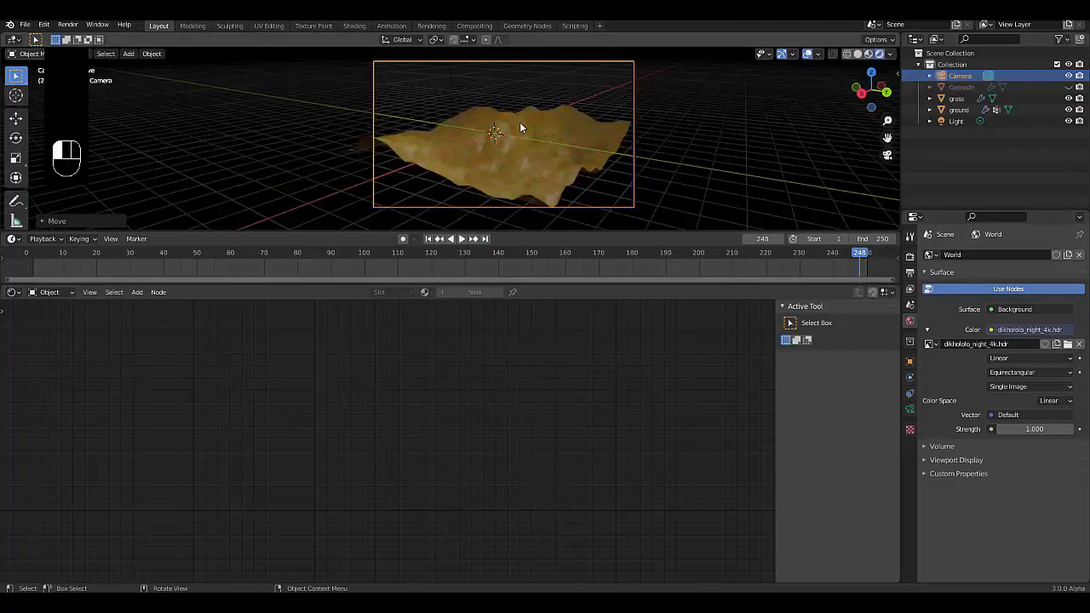
# Step: Change the scene light to a Sun with strength 3 and tint its color pale blue
pyautogui.click(956, 121)
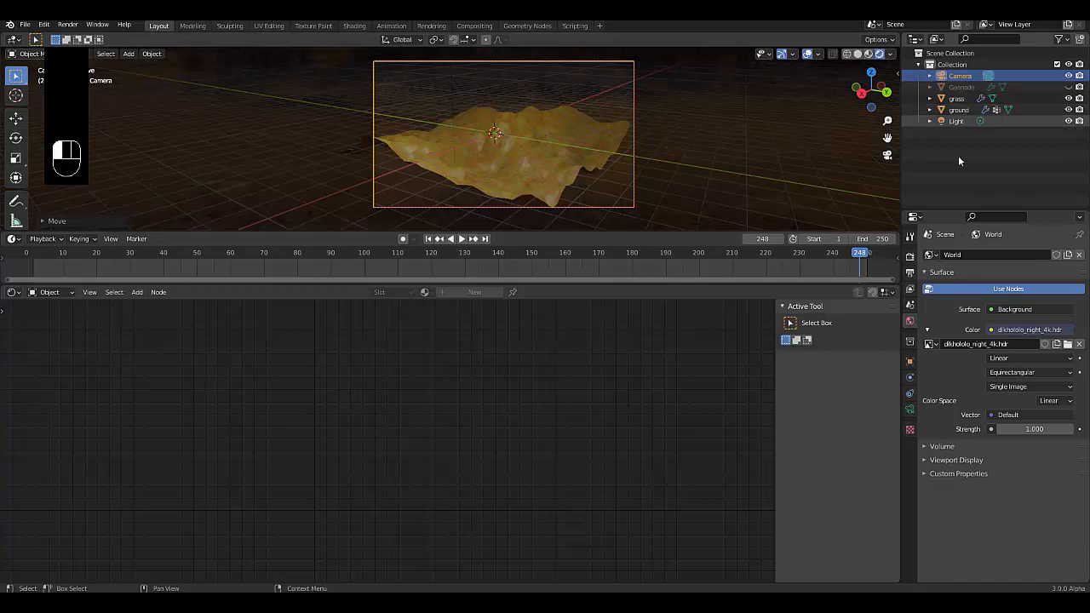
pyautogui.click(910, 409)
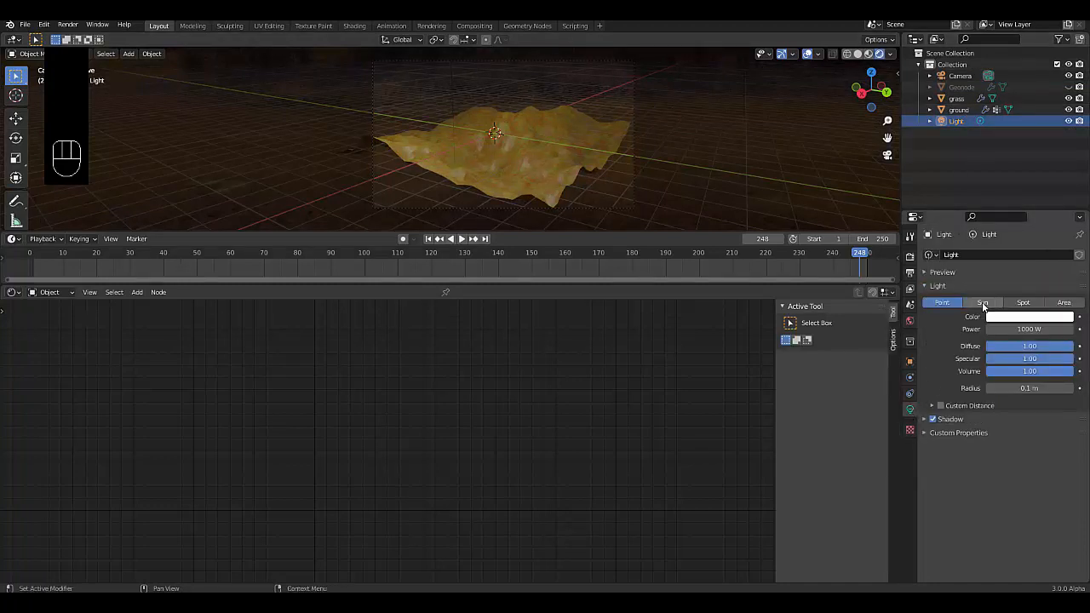
pyautogui.click(983, 302)
pyautogui.click(1018, 329)
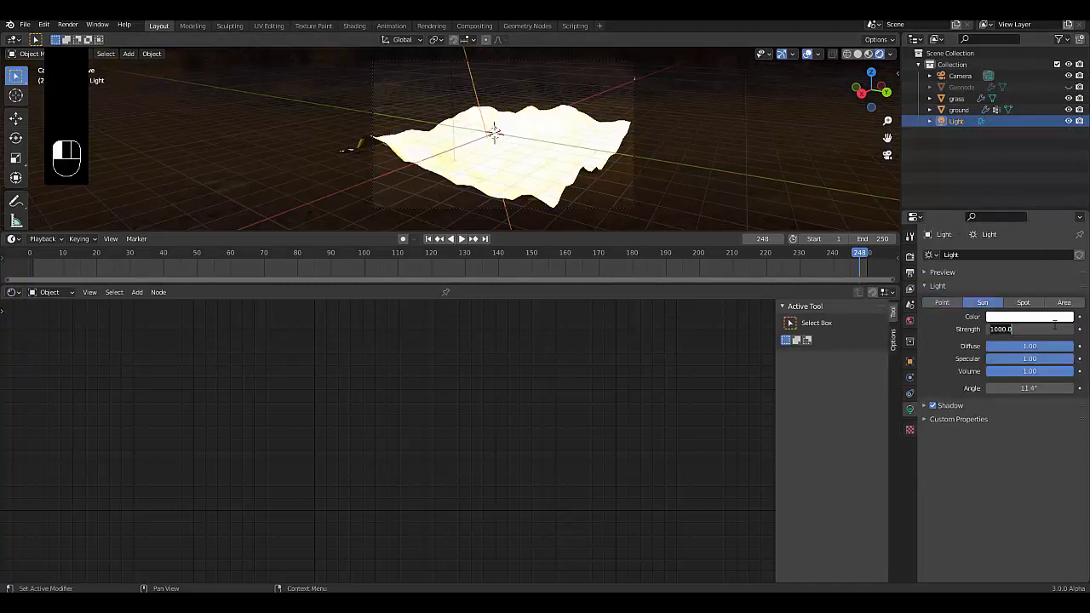
pyautogui.write('3')
pyautogui.press('Return')
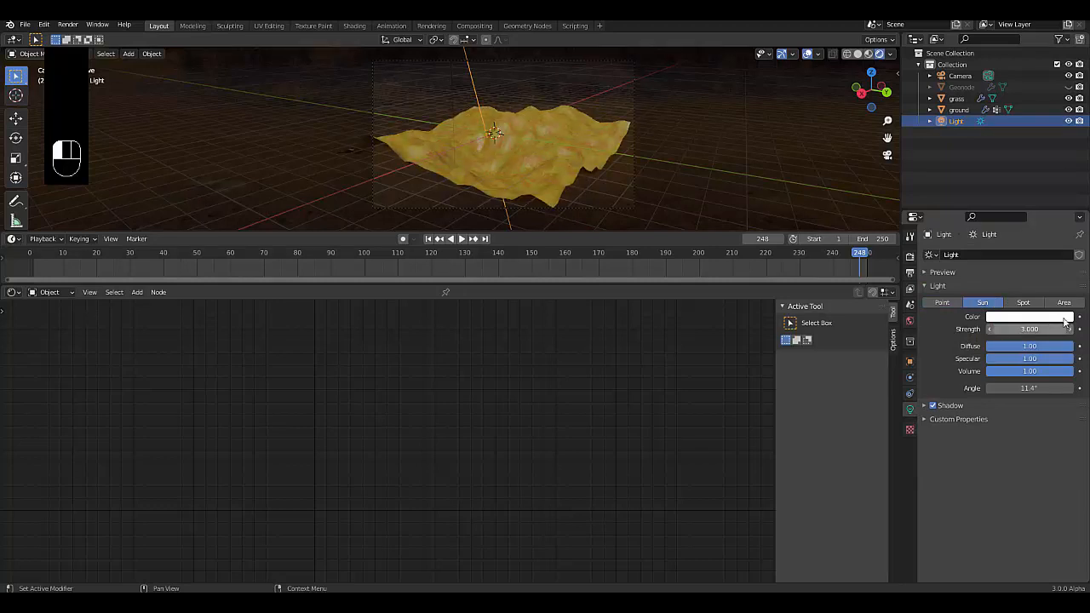
pyautogui.click(1065, 317)
pyautogui.click(1015, 202)
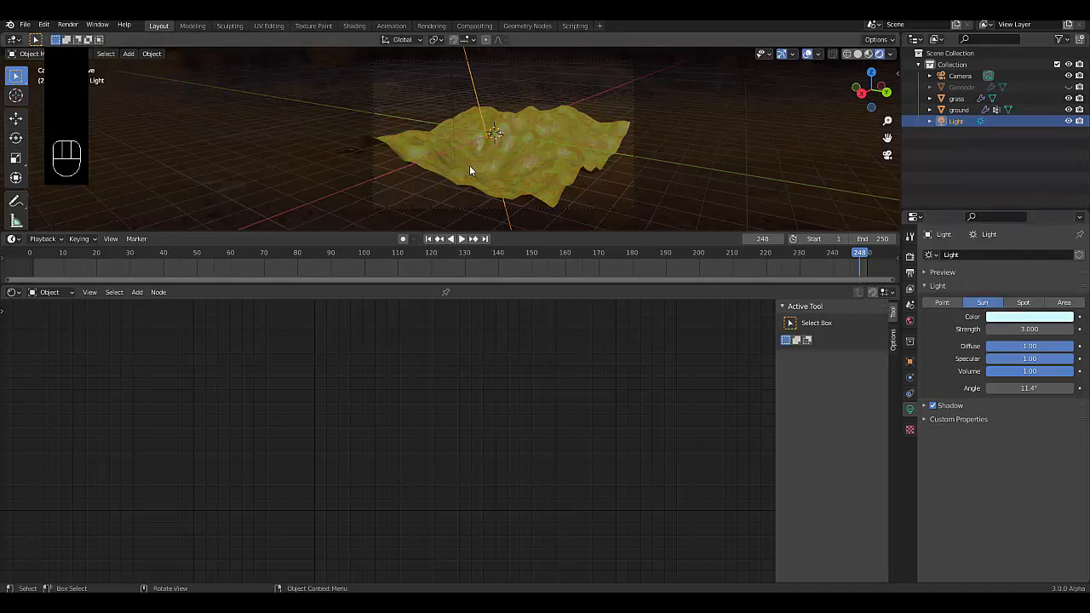
# Step: Unhide the Geonode object in the viewport to show the grass on the terrain
pyautogui.scroll(2, 488, 156)
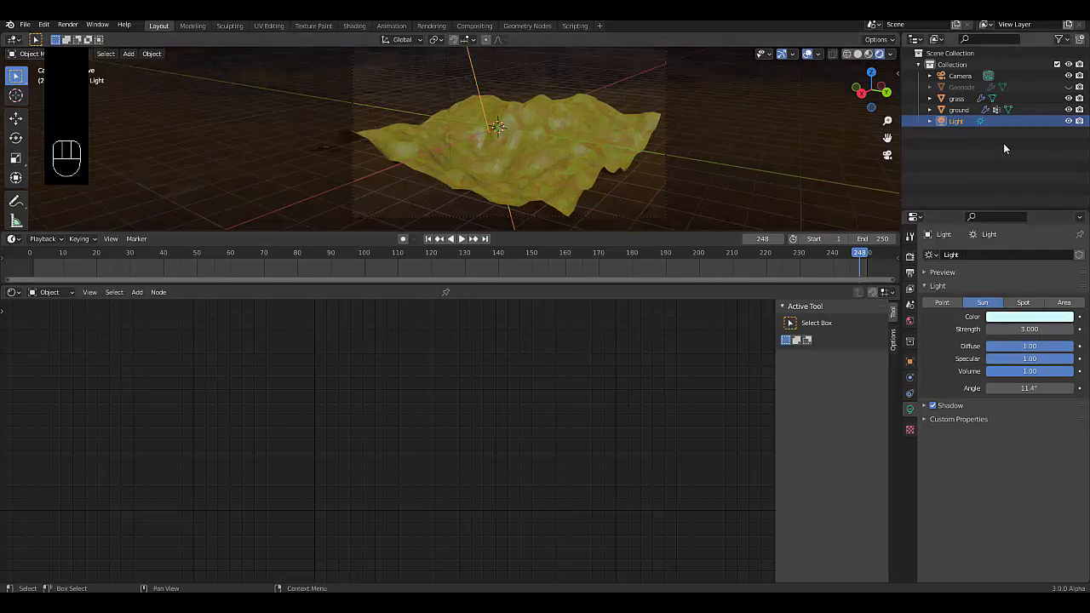
pyautogui.click(1068, 88)
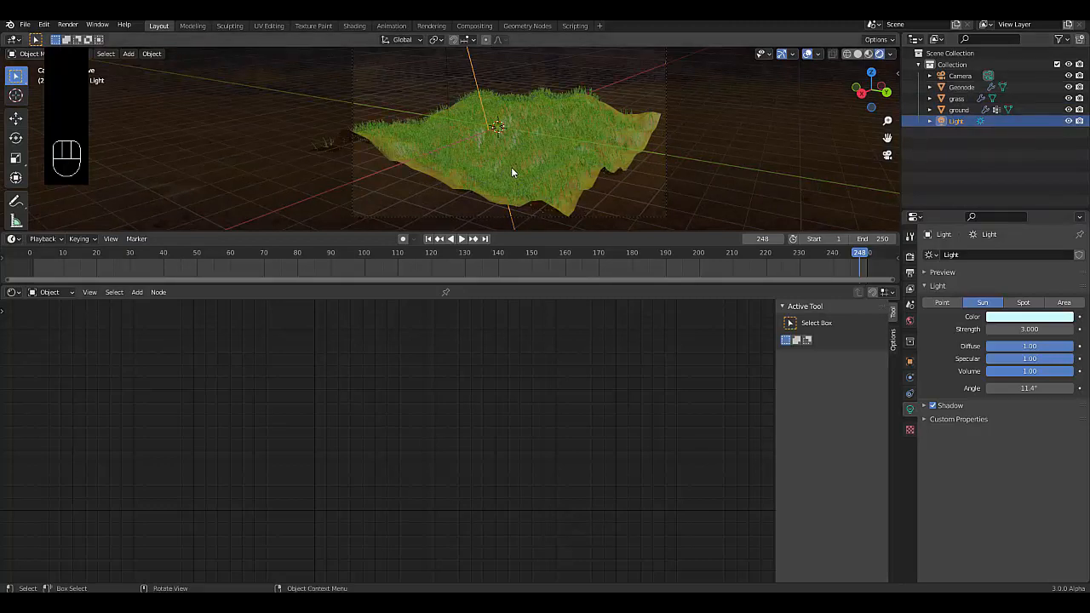
pyautogui.scroll(2, 512, 170)
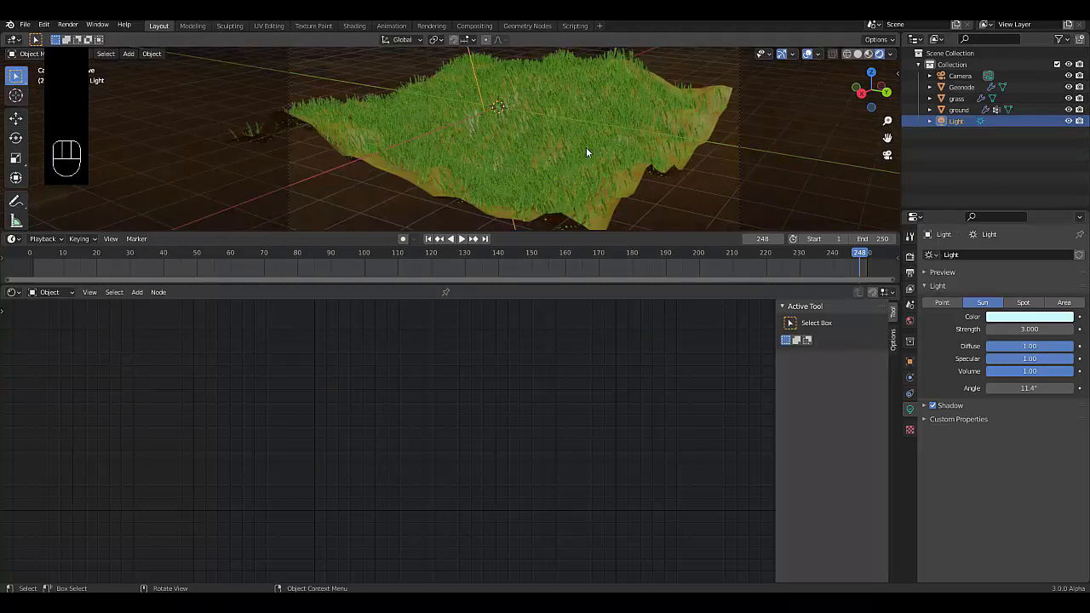
# Step: Set the Eevee ambient occlusion factor to 10
pyautogui.click(909, 257)
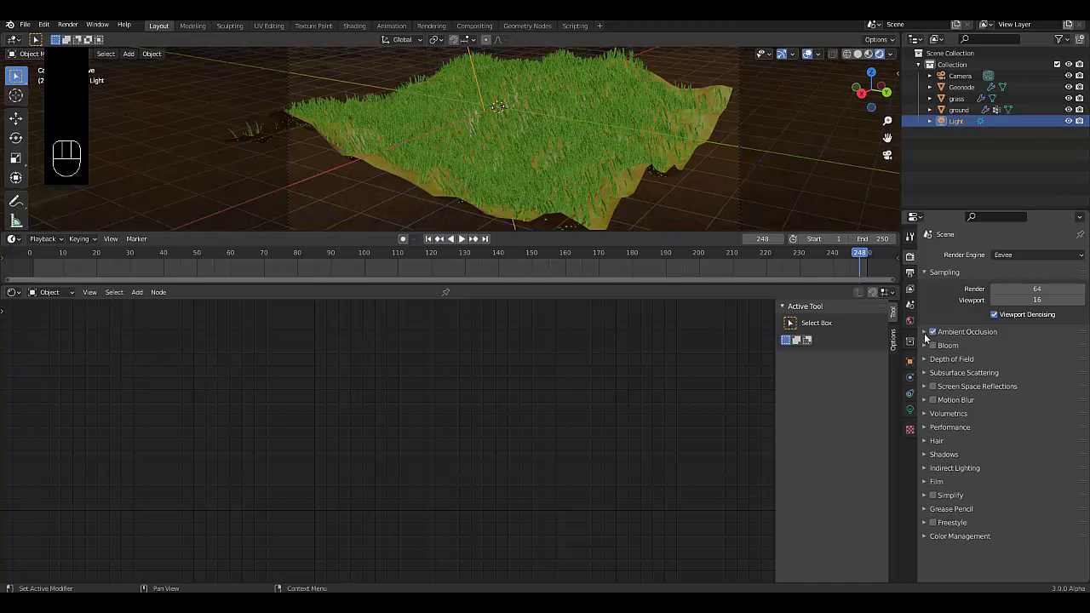
pyautogui.click(925, 335)
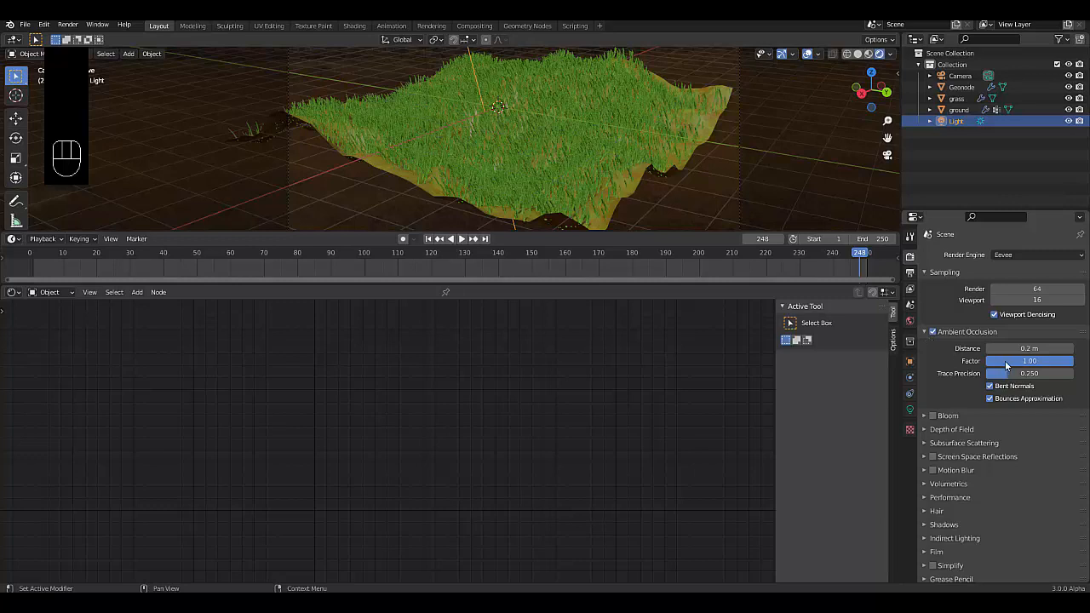
pyautogui.click(1006, 361)
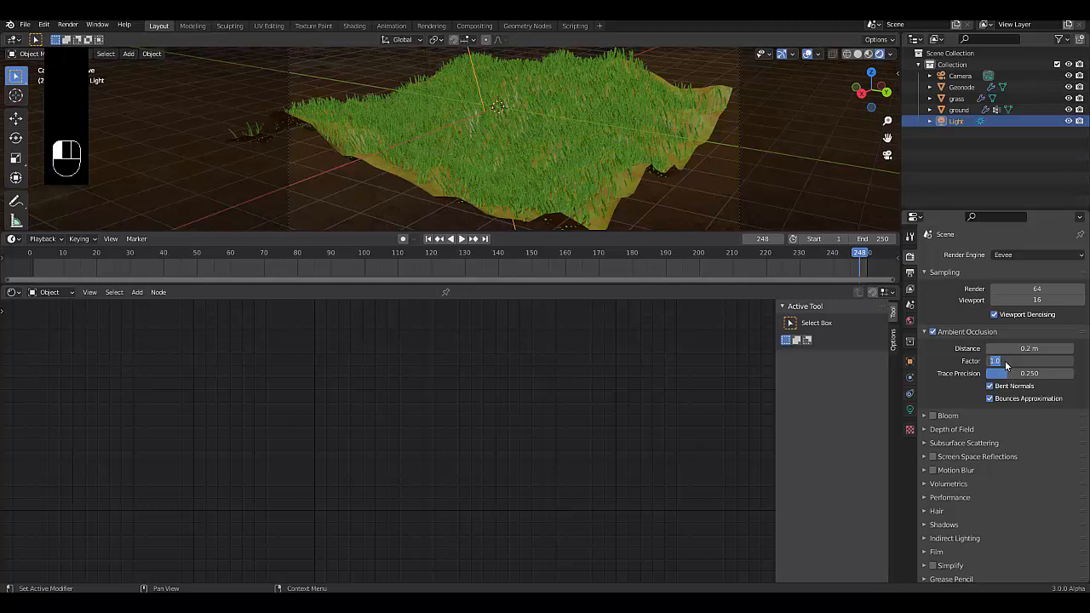
pyautogui.write('10')
pyautogui.press('Return')
# Step: Set the camera's focal length to 75 mm for a tighter framing of the grass
pyautogui.click(958, 75)
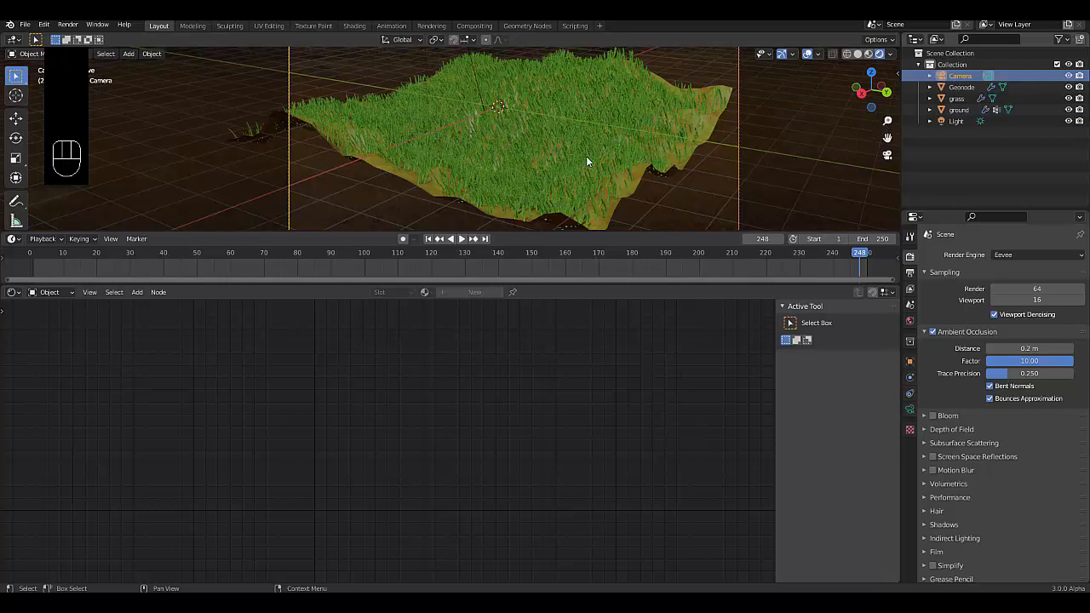
pyautogui.click(910, 414)
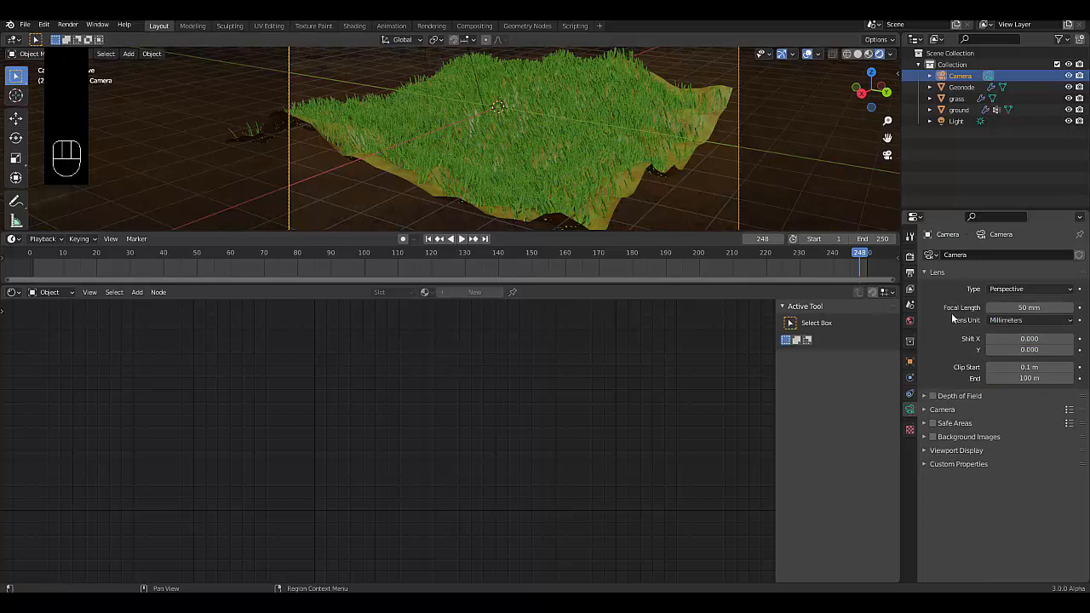
pyautogui.click(1001, 322)
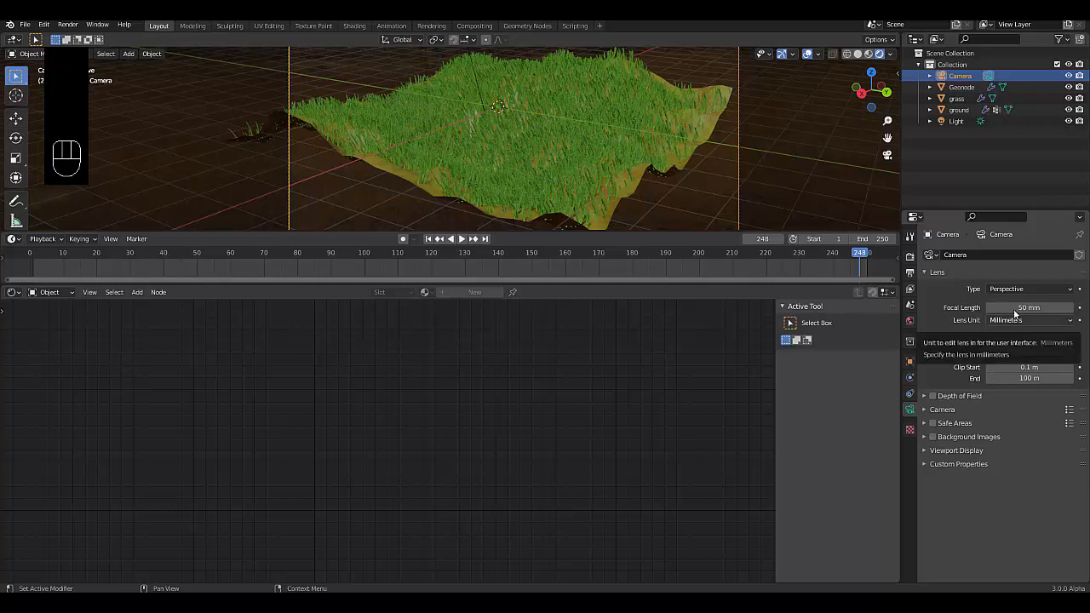
pyautogui.click(1015, 311)
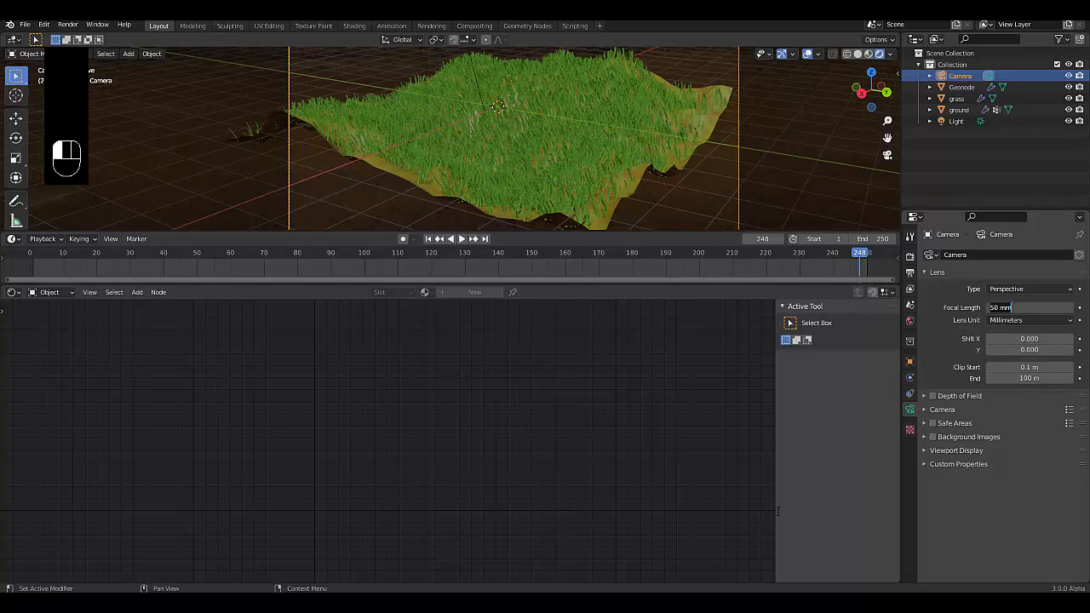
pyautogui.write('75')
pyautogui.press('Return')
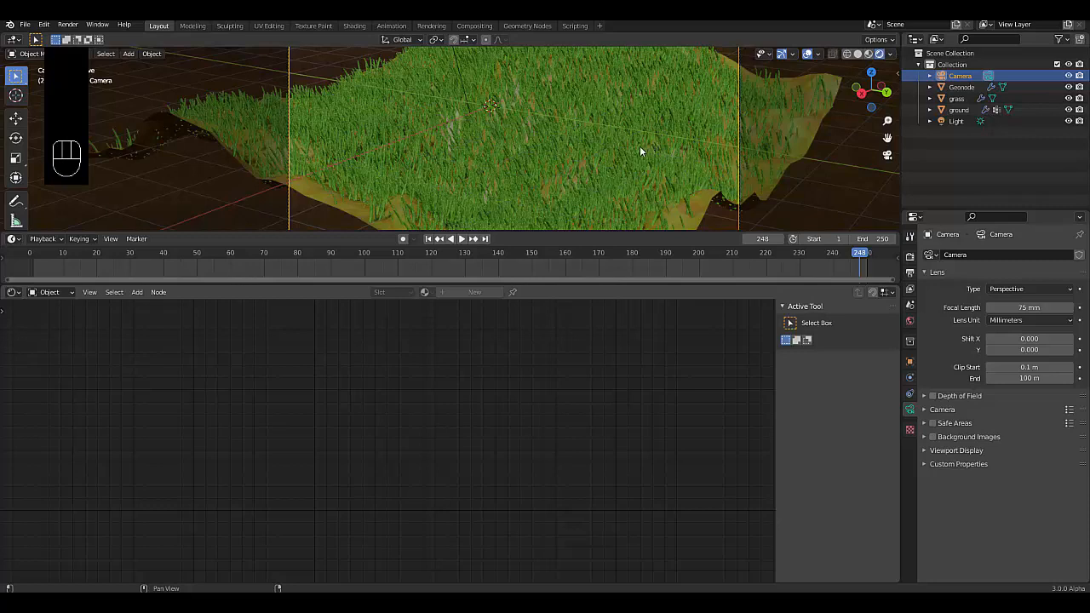
pyautogui.scroll(-2, 823, 185)
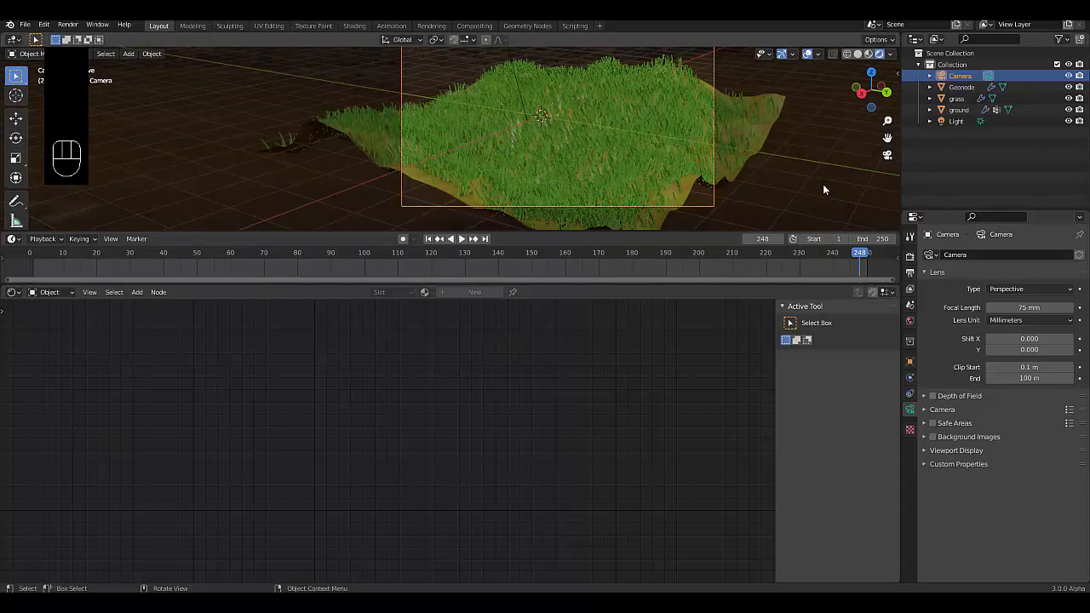
# Step: Deselect the camera, rewind the animation to frame 1 and play the grass growth from the start
pyautogui.click(739, 177)
pyautogui.click(632, 143)
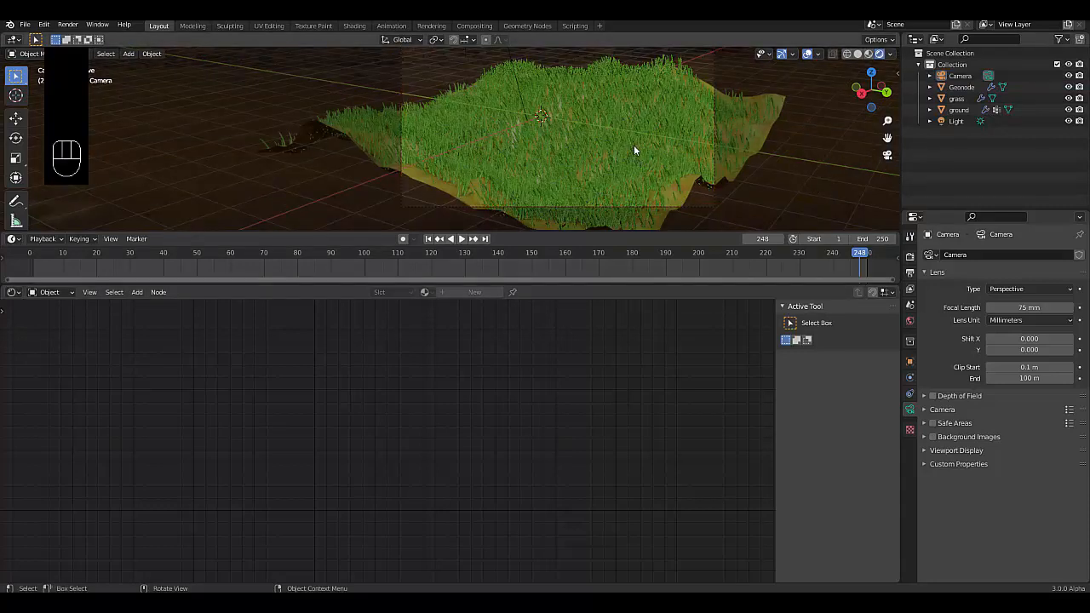
pyautogui.scroll(-3, 615, 174)
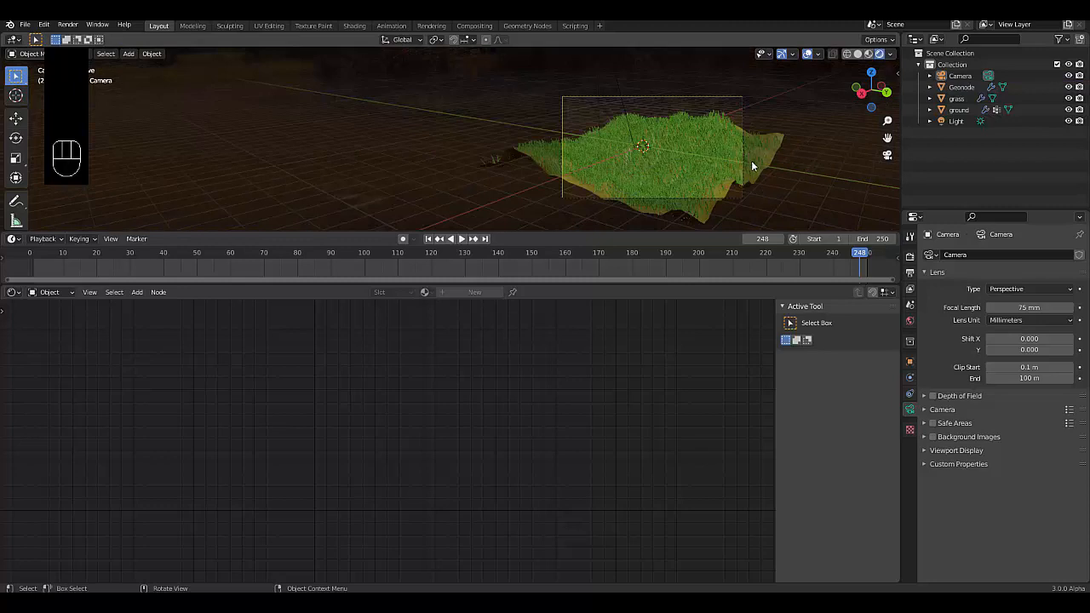
pyautogui.scroll(1, 751, 160)
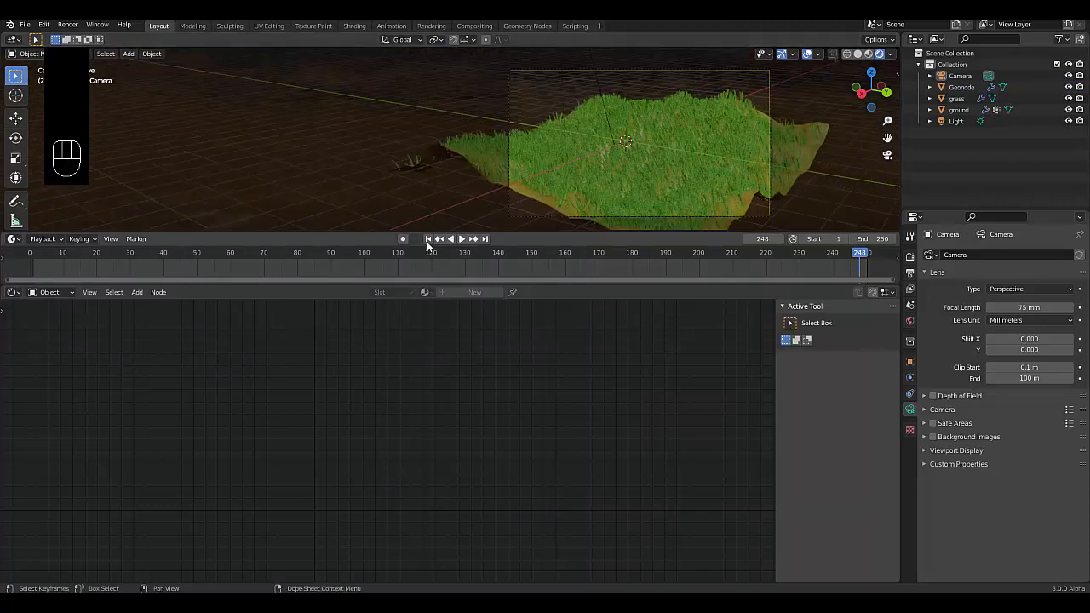
pyautogui.click(428, 240)
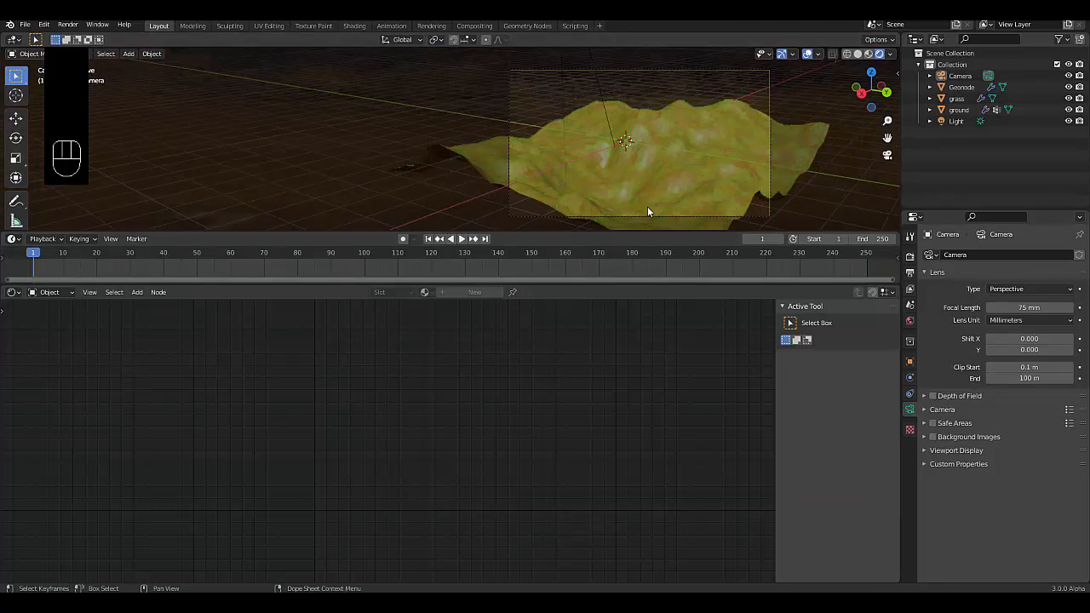
pyautogui.scroll(3, 647, 193)
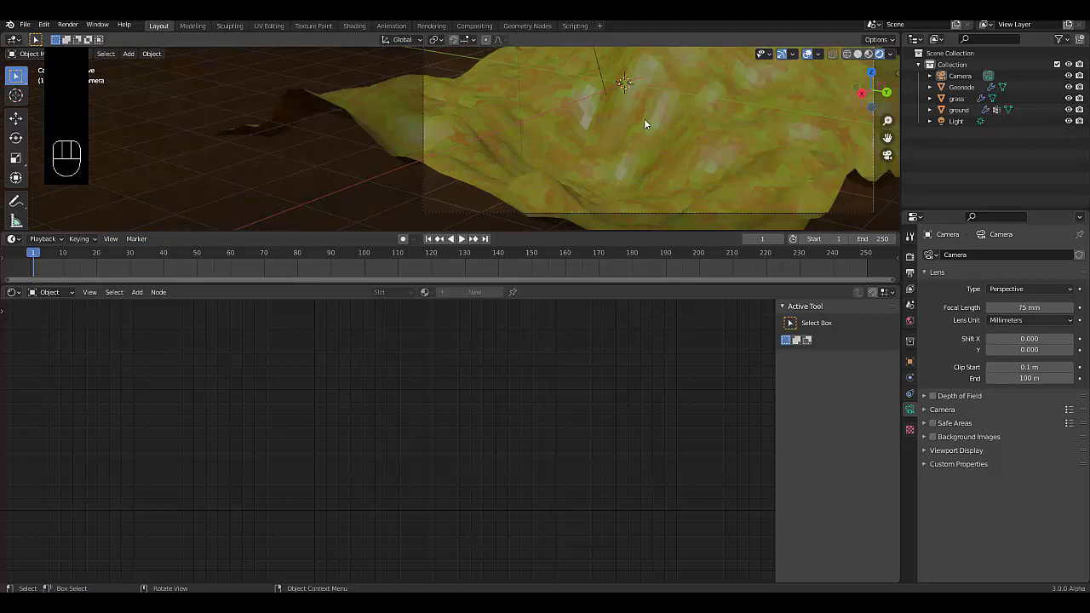
pyautogui.press('space')
# Step: Apply smooth shading to the ground terrain object
pyautogui.click(668, 138)
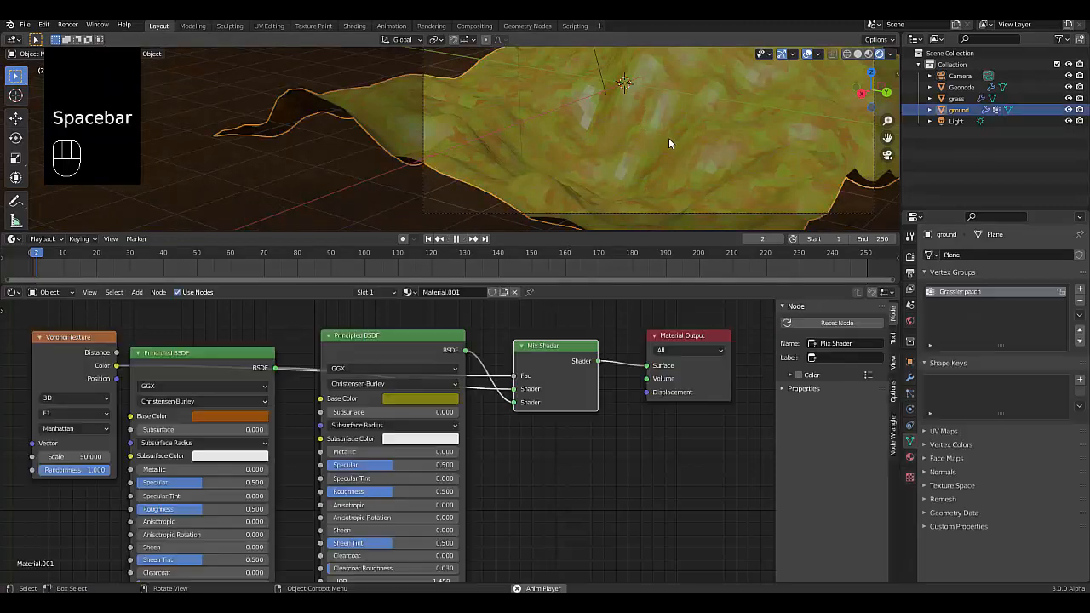
pyautogui.rightClick(647, 153)
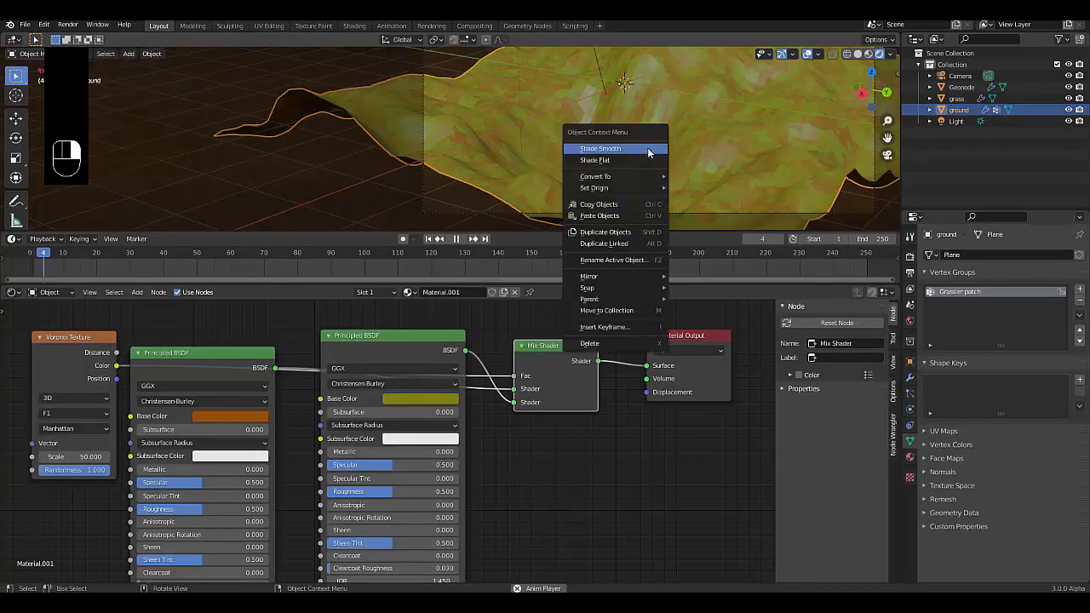
pyautogui.click(647, 150)
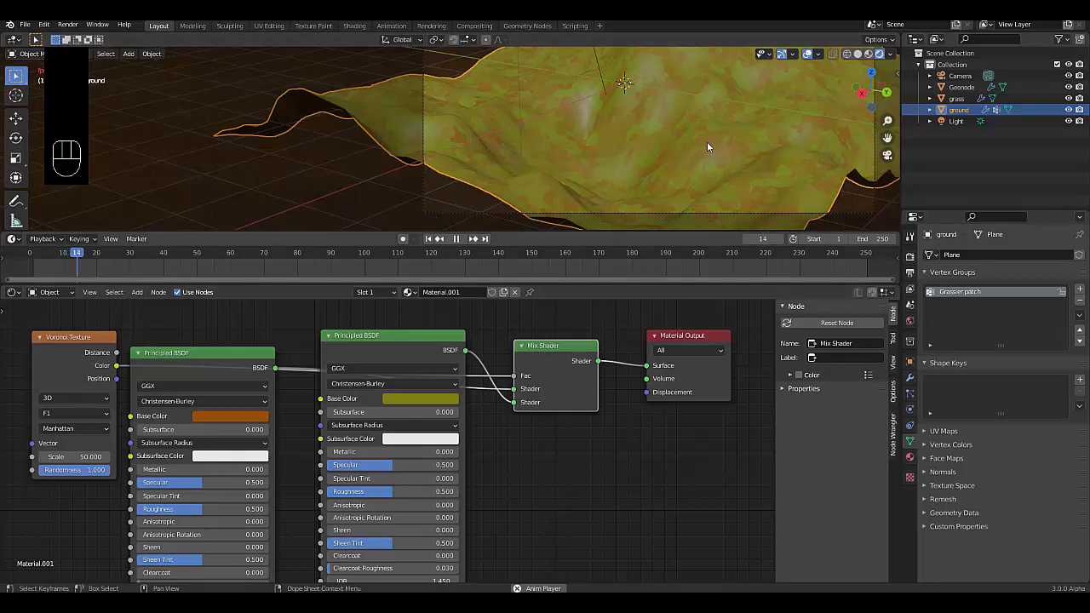
# Step: Enable Render Region and Crop to Render Region in the scene's output dimensions
pyautogui.click(910, 274)
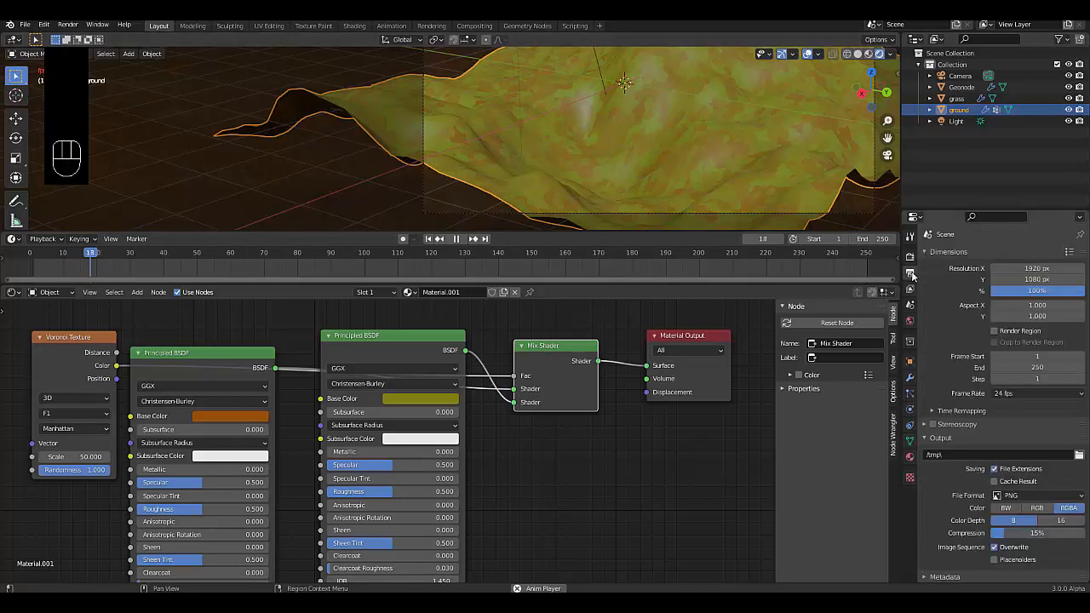
pyautogui.click(993, 331)
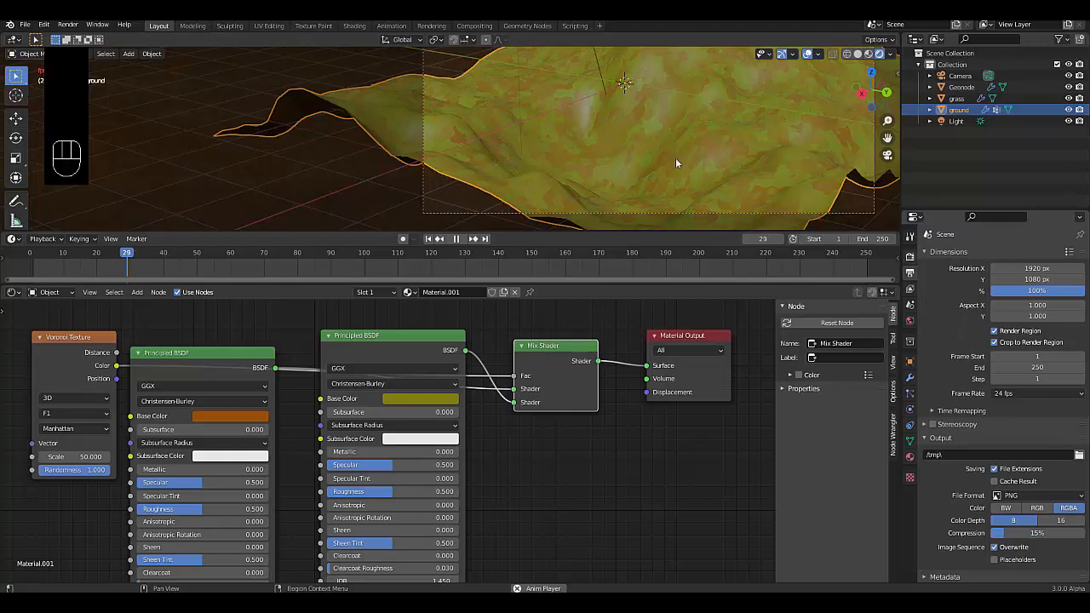
pyautogui.scroll(-2, 428, 186)
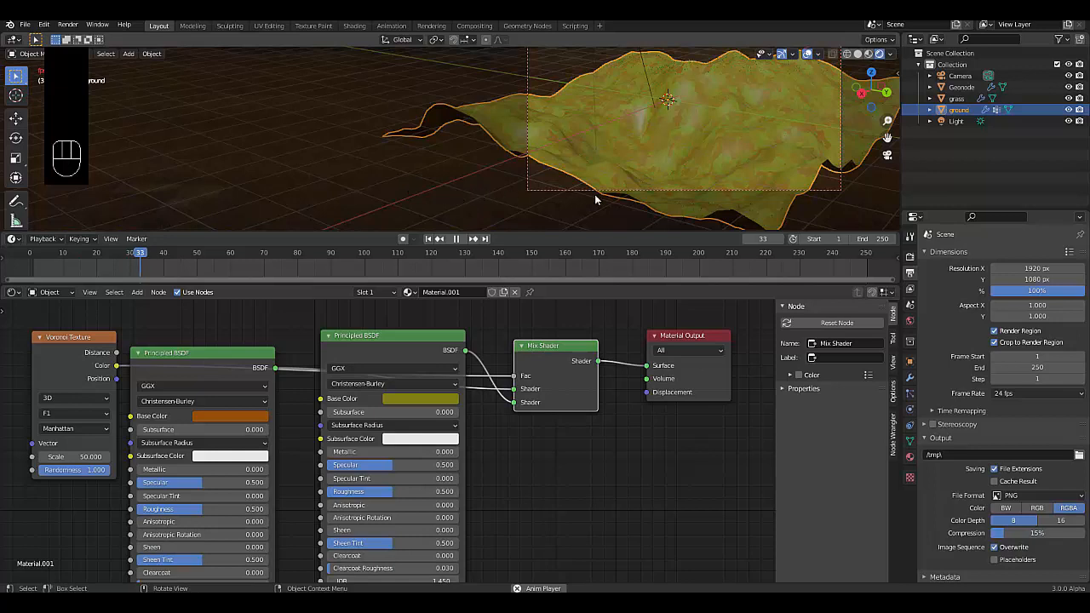
pyautogui.scroll(-2, 711, 189)
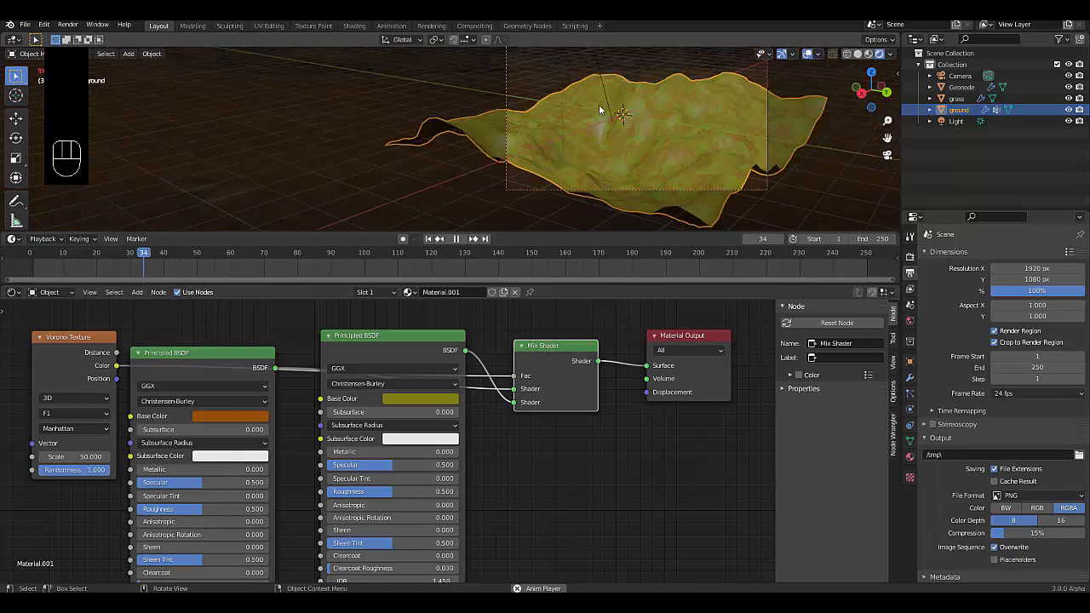